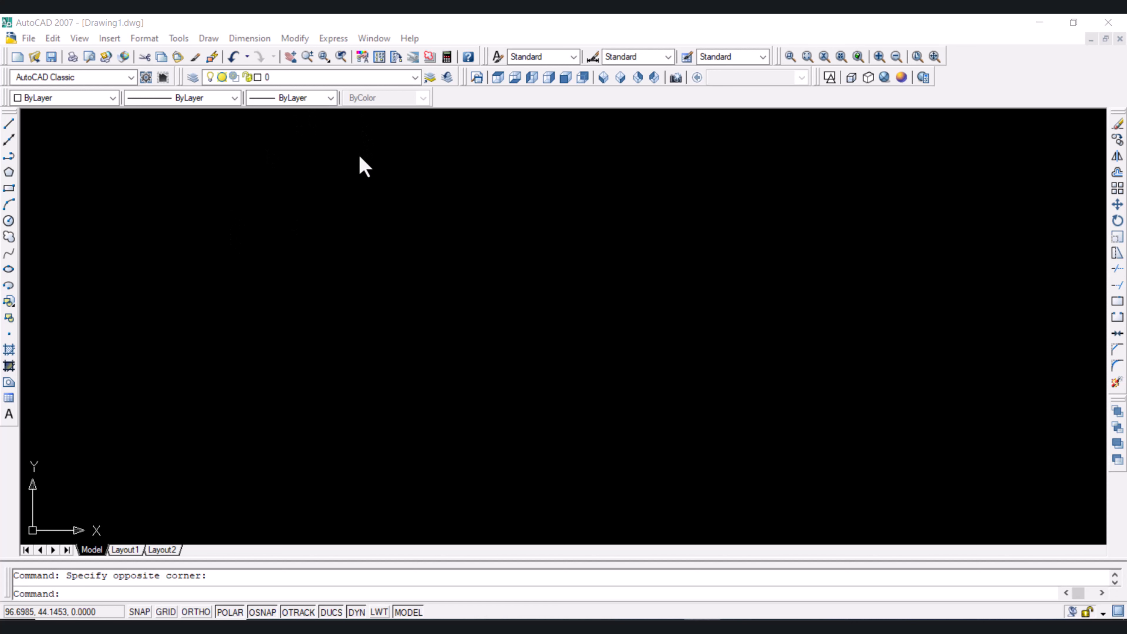
Step: Open the layer manager and create a new layer named "centre lines"
{"action": "left_click", "coordinate": [408, 298]}
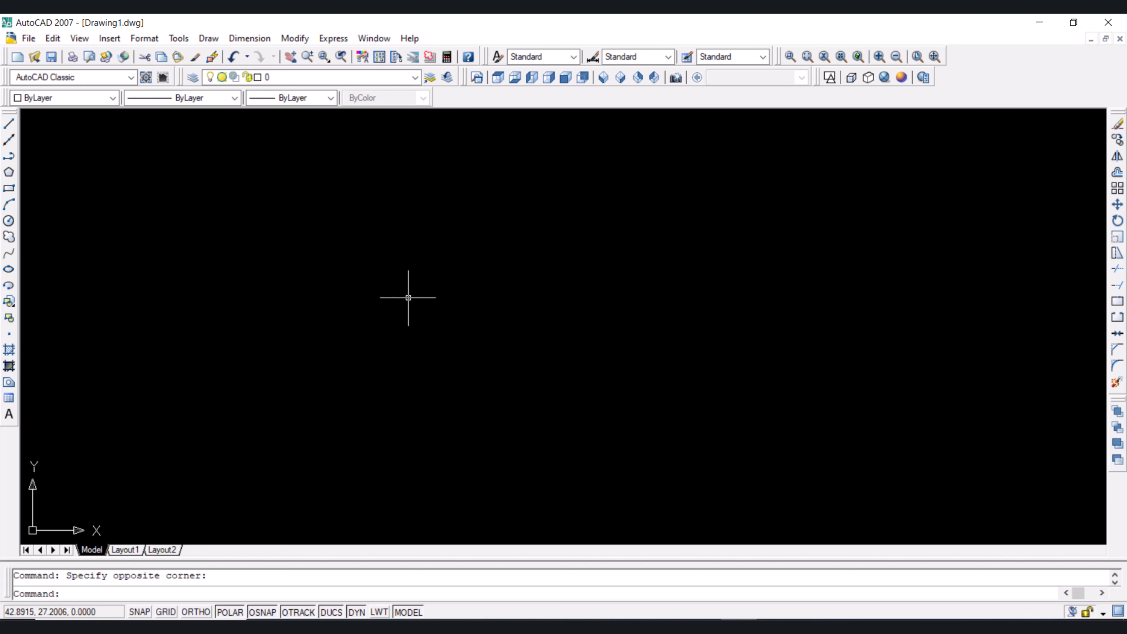
{"action": "type", "text": "la"}
{"action": "key", "text": "Return"}
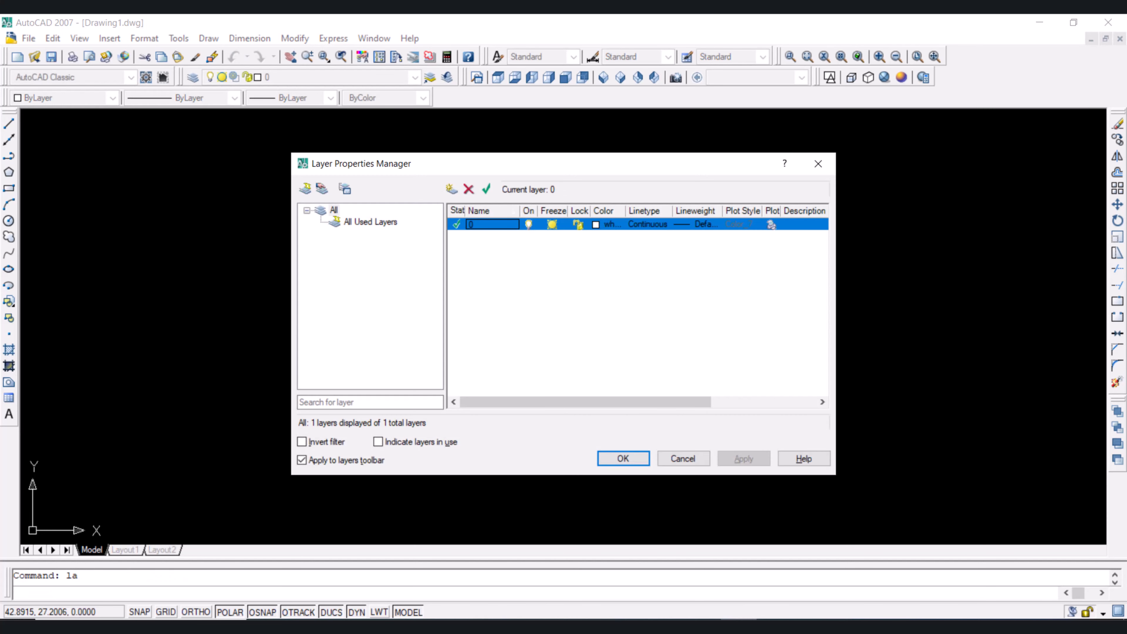
{"action": "left_click_drag", "start_coordinate": [421, 162], "coordinate": [261, 223]}
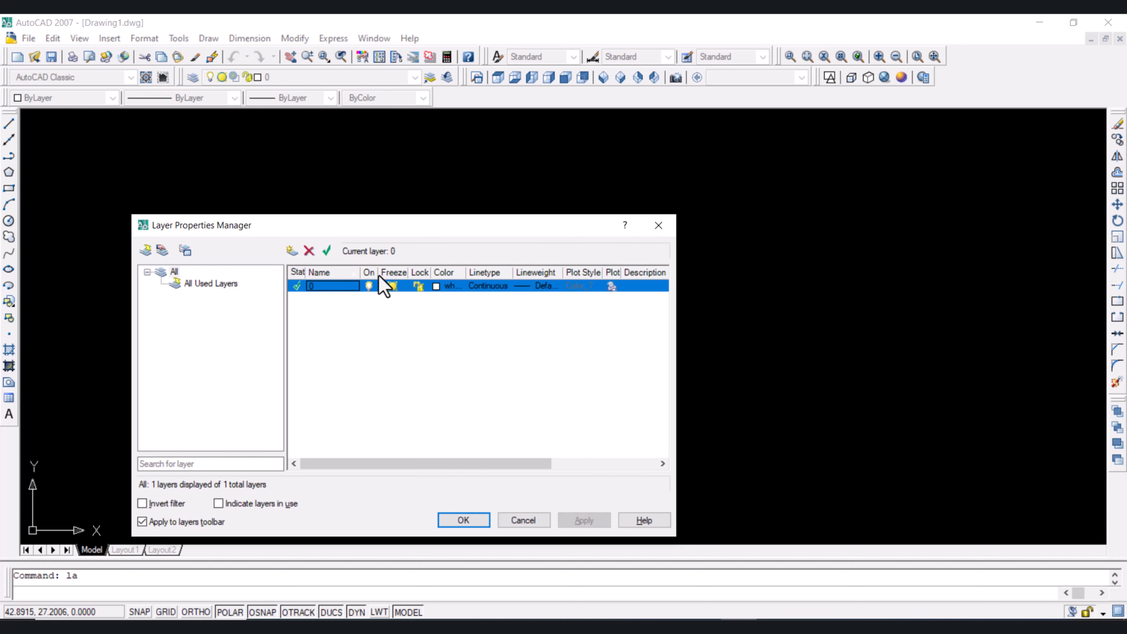
{"action": "left_click", "coordinate": [291, 251]}
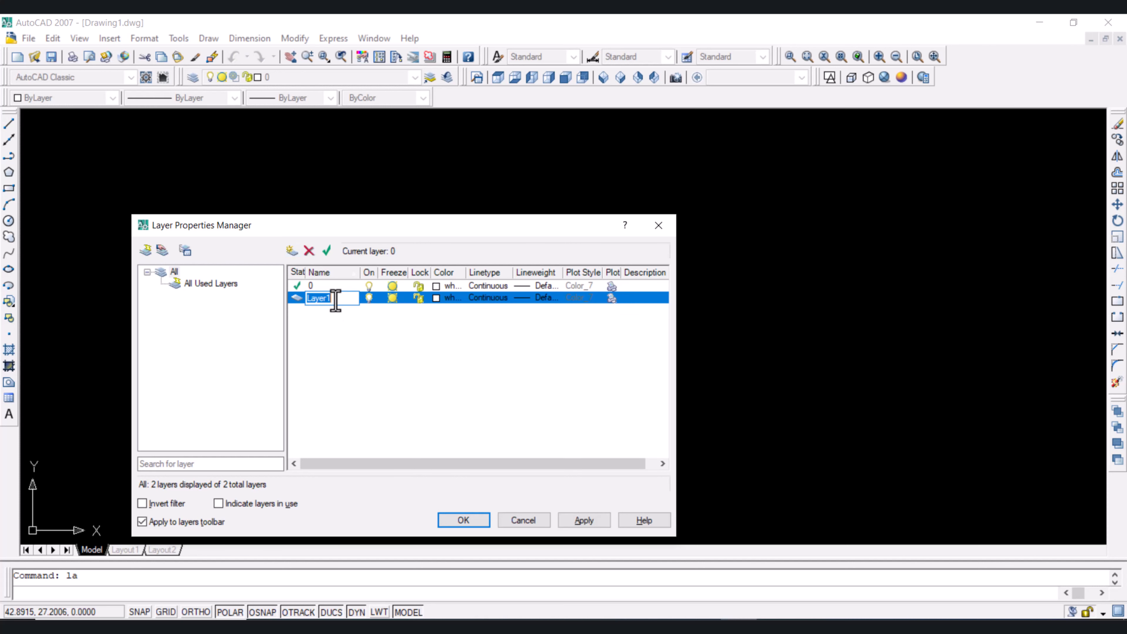
{"action": "type", "text": "centre line"}
Step: Set the centre lines layer's colour to yellow, index 50
{"action": "left_click", "coordinate": [445, 300]}
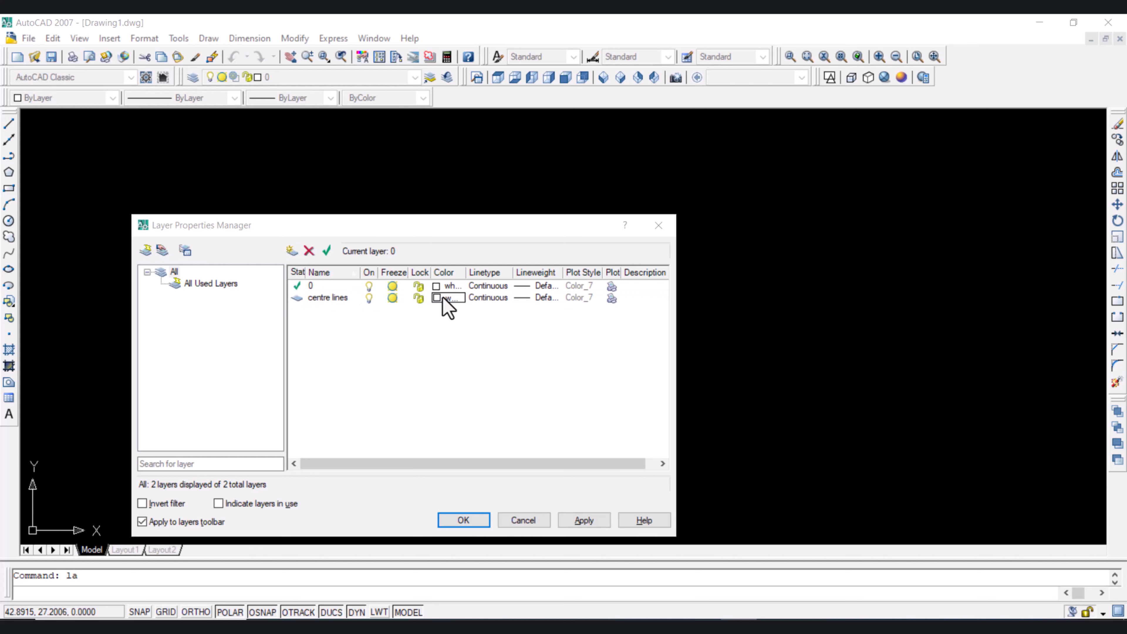
{"action": "left_click", "coordinate": [448, 300]}
{"action": "left_click", "coordinate": [328, 335]}
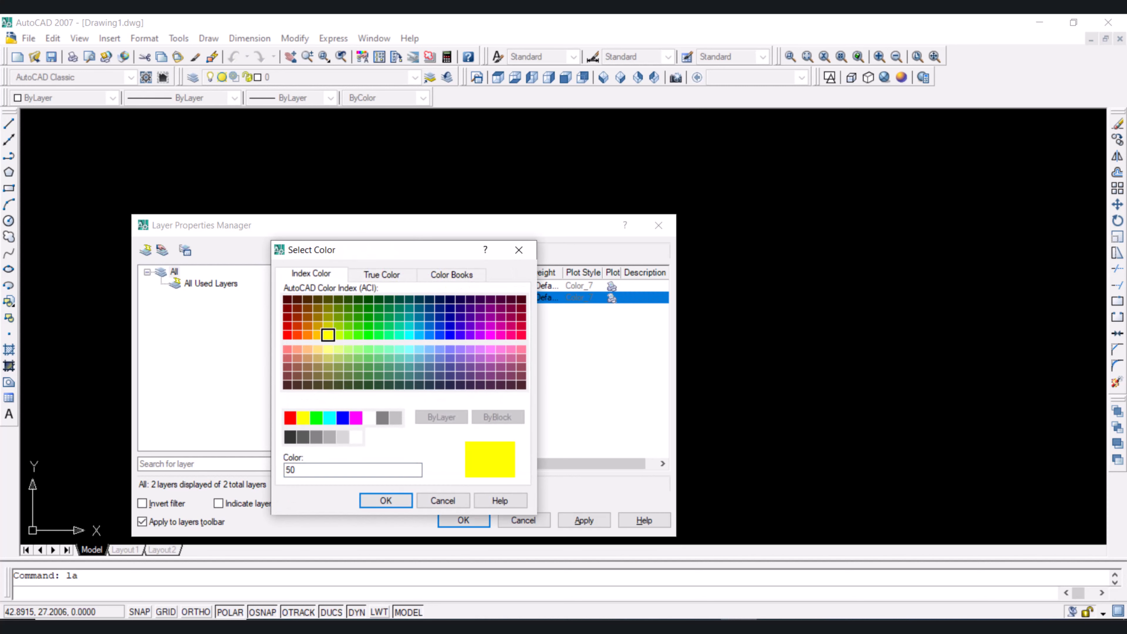
{"action": "left_click", "coordinate": [399, 499]}
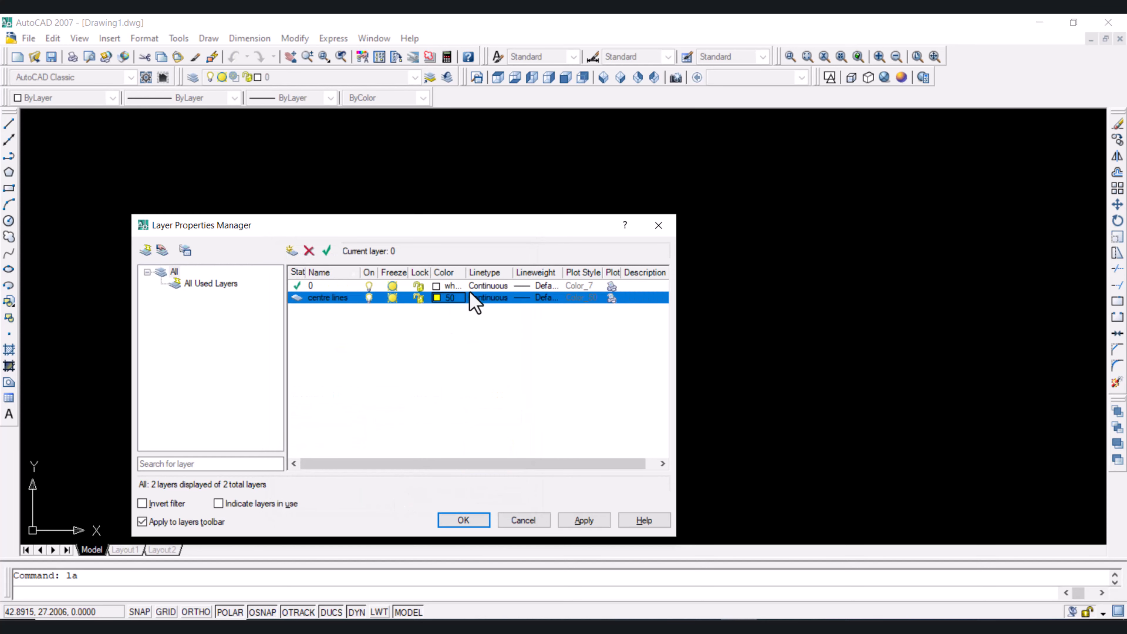
Step: Load the CENTER linetype from acad.lin and assign it to the centre lines layer
{"action": "left_click", "coordinate": [491, 298]}
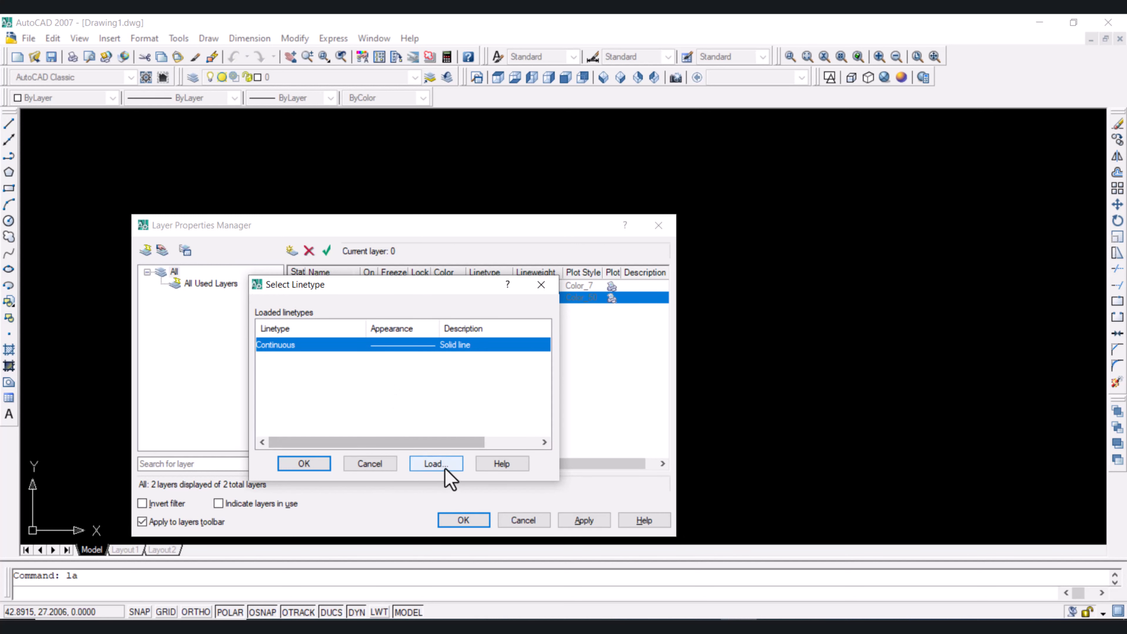
{"action": "left_click", "coordinate": [434, 464]}
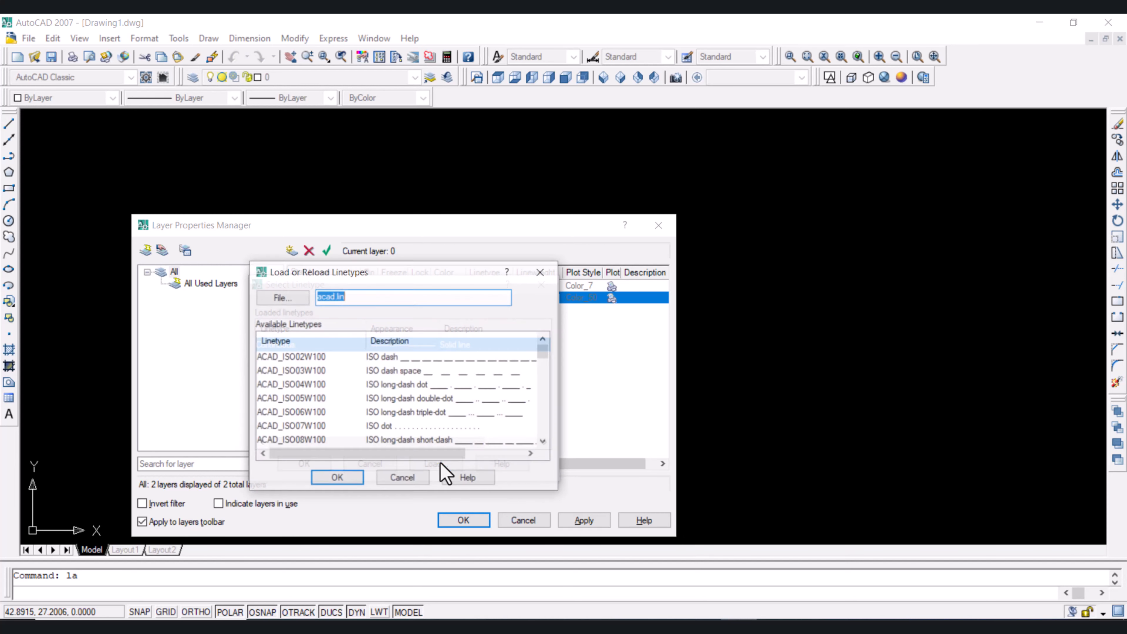
{"action": "scroll", "coordinate": [330, 399], "scroll_direction": "down", "scroll_amount": 4}
{"action": "scroll", "coordinate": [325, 397], "scroll_direction": "down", "scroll_amount": 2}
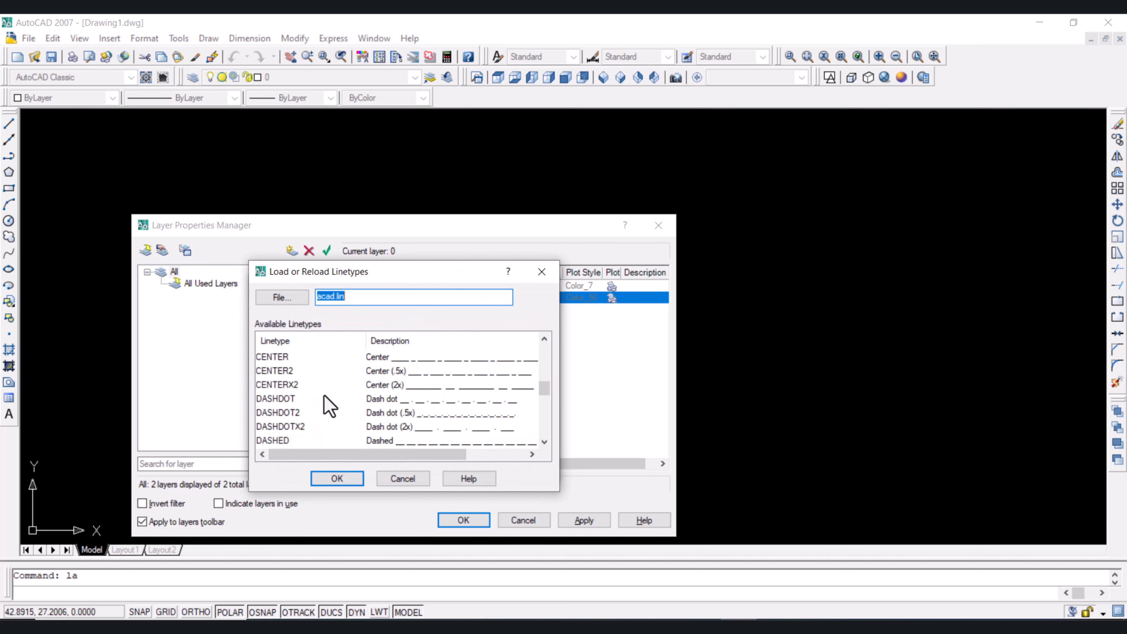
{"action": "left_click", "coordinate": [262, 360]}
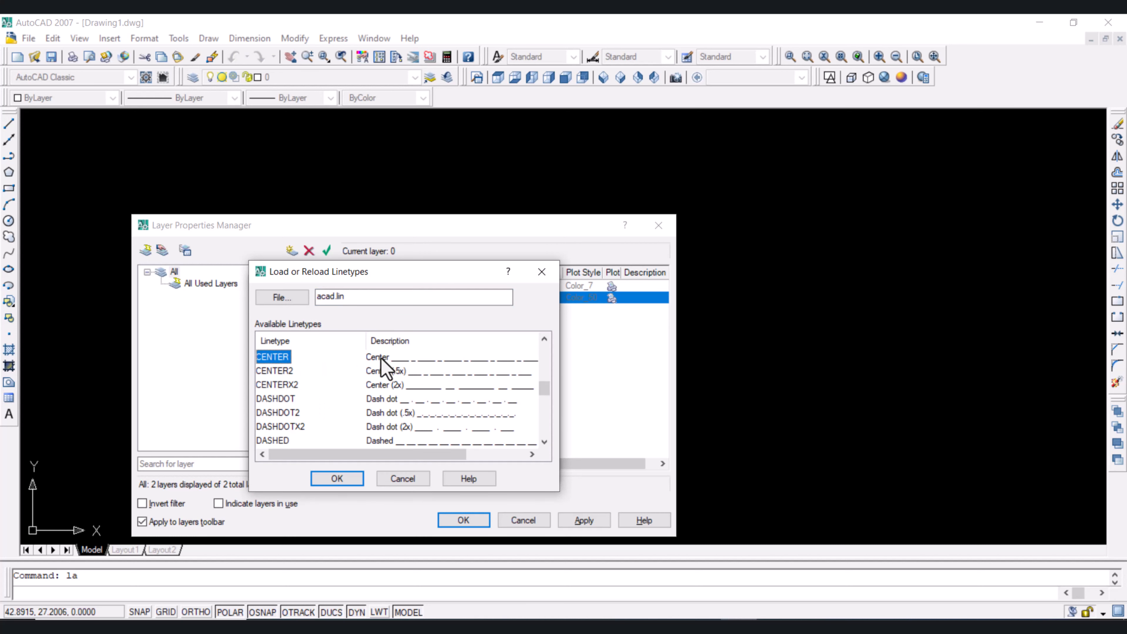
{"action": "left_click", "coordinate": [346, 477]}
{"action": "left_click", "coordinate": [353, 346]}
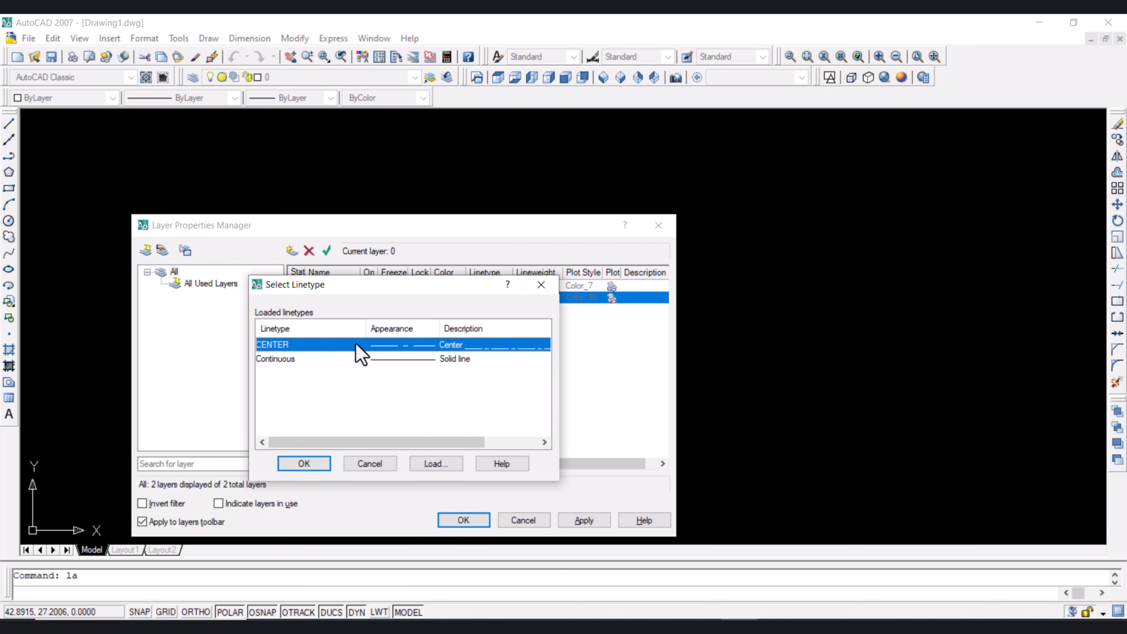
{"action": "left_click", "coordinate": [305, 464]}
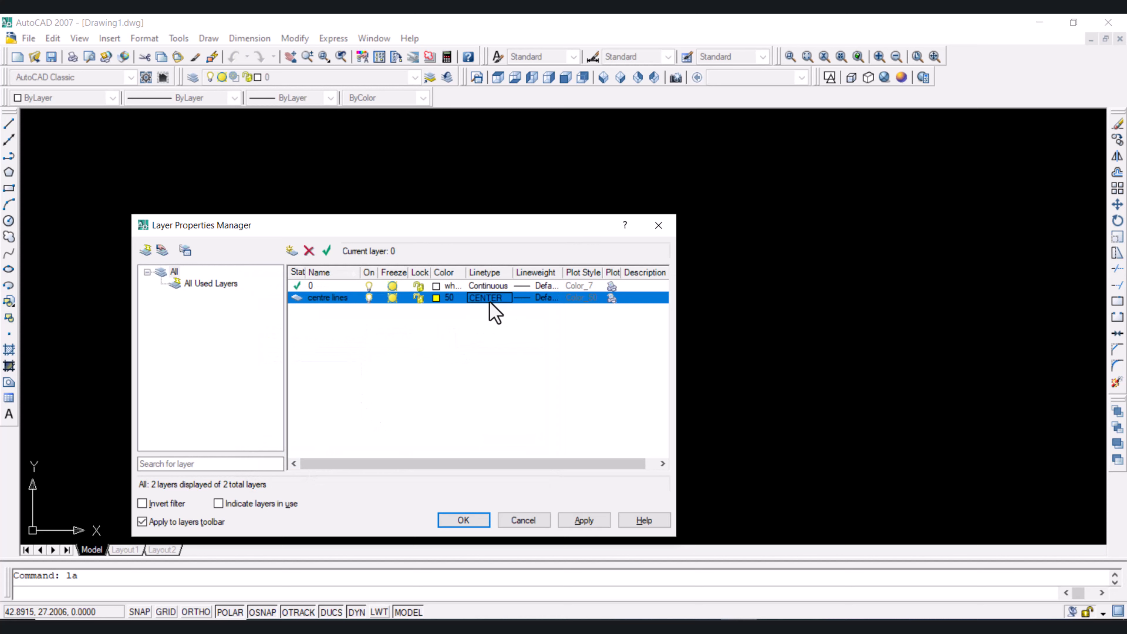
Step: Set the centre lines layer's lineweight to 0.20 mm
{"action": "left_click", "coordinate": [546, 301]}
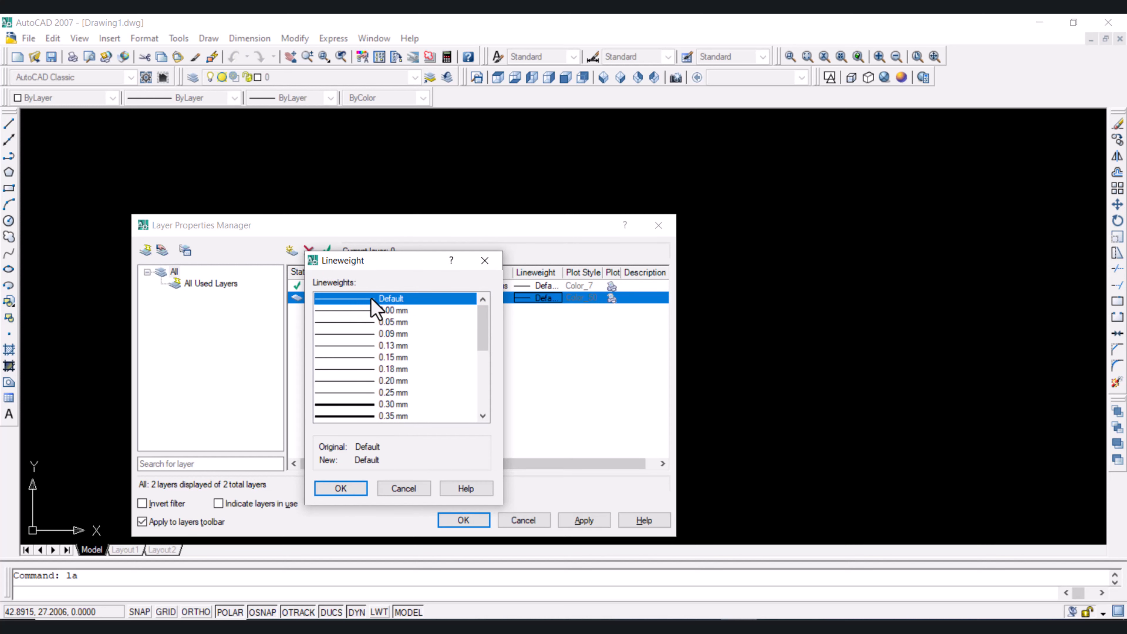
{"action": "left_click", "coordinate": [351, 381]}
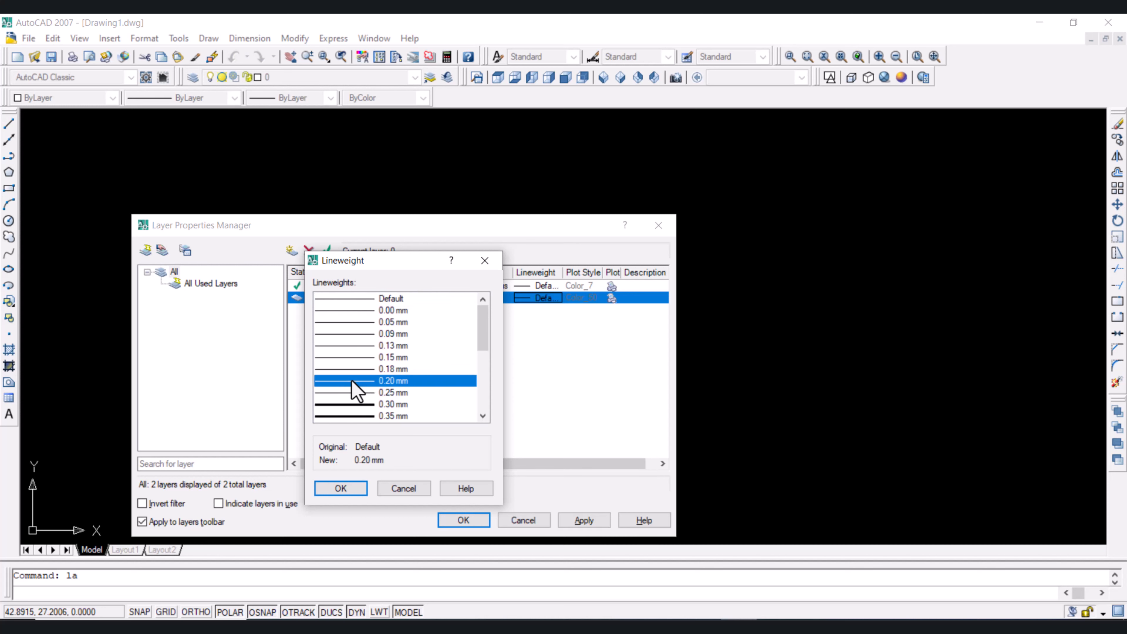
{"action": "left_click", "coordinate": [351, 489]}
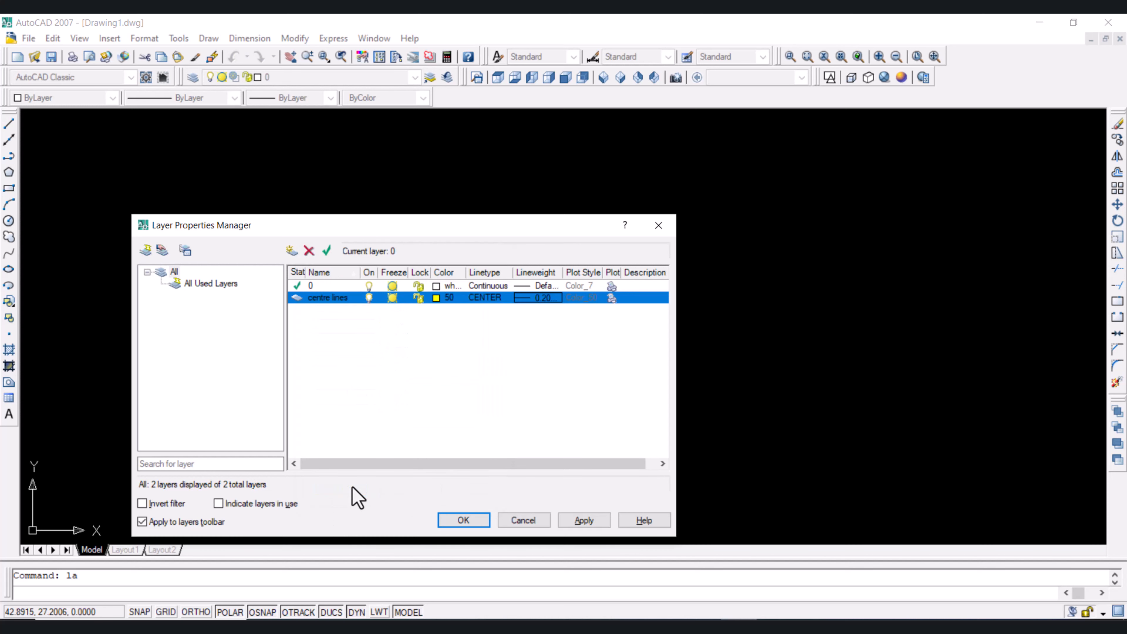
Step: Toggle the centre lines layer off and back on, and try its lock setting
{"action": "left_click", "coordinate": [368, 297]}
{"action": "left_click", "coordinate": [370, 300]}
{"action": "left_click", "coordinate": [419, 297]}
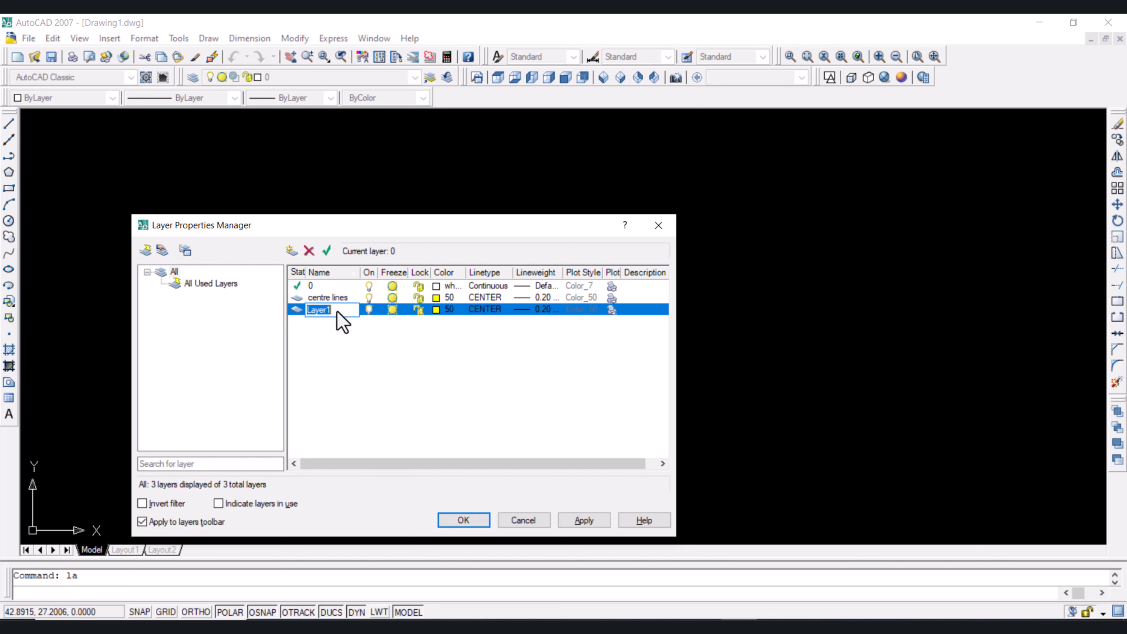
Step: Name the new layer "hidden lines" and set its colour to blue, index 170
{"action": "type", "text": "hidden lin"}
{"action": "key", "text": "Return"}
{"action": "left_click", "coordinate": [436, 310]}
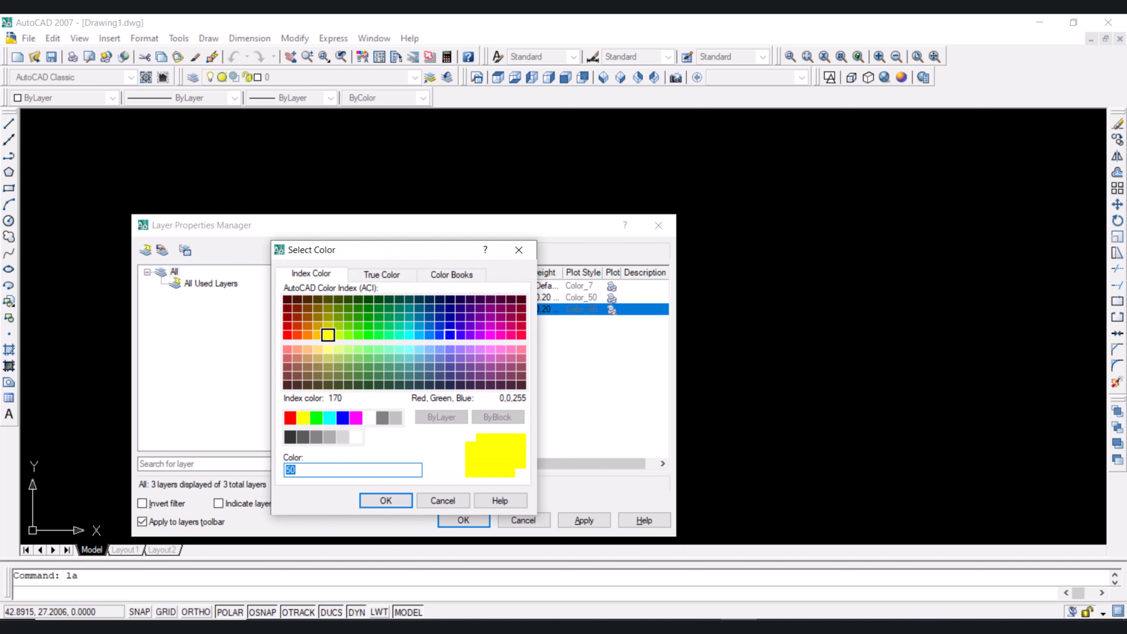
{"action": "left_click", "coordinate": [450, 335]}
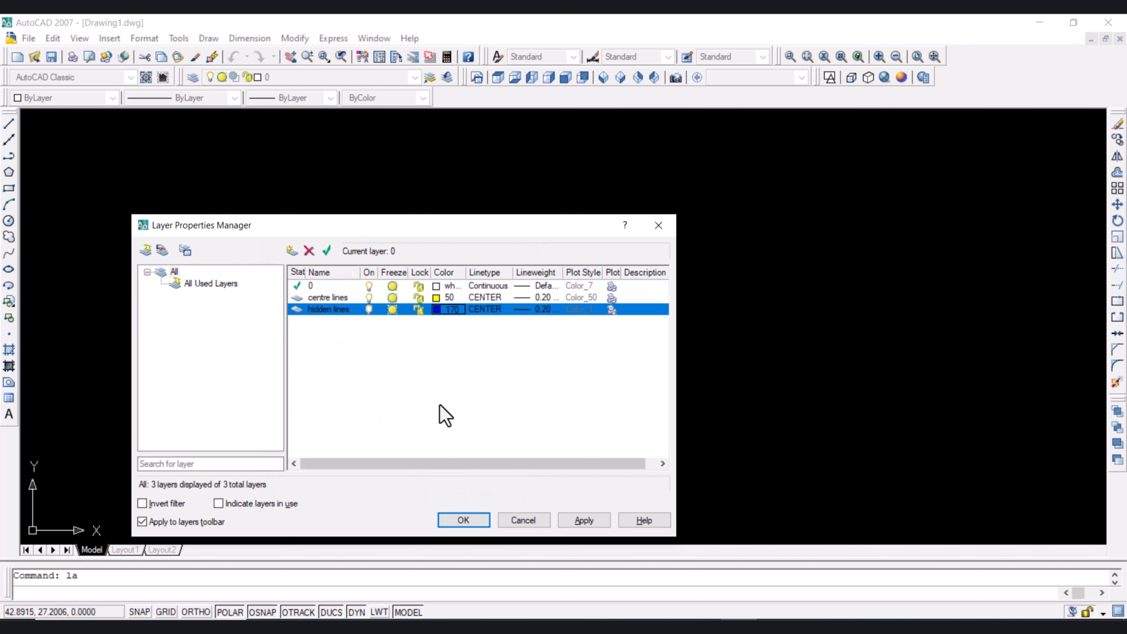
Step: Load the HIDDEN linetype and assign it to the hidden lines layer with a lineweight of 0.09 mm
{"action": "left_click", "coordinate": [495, 310]}
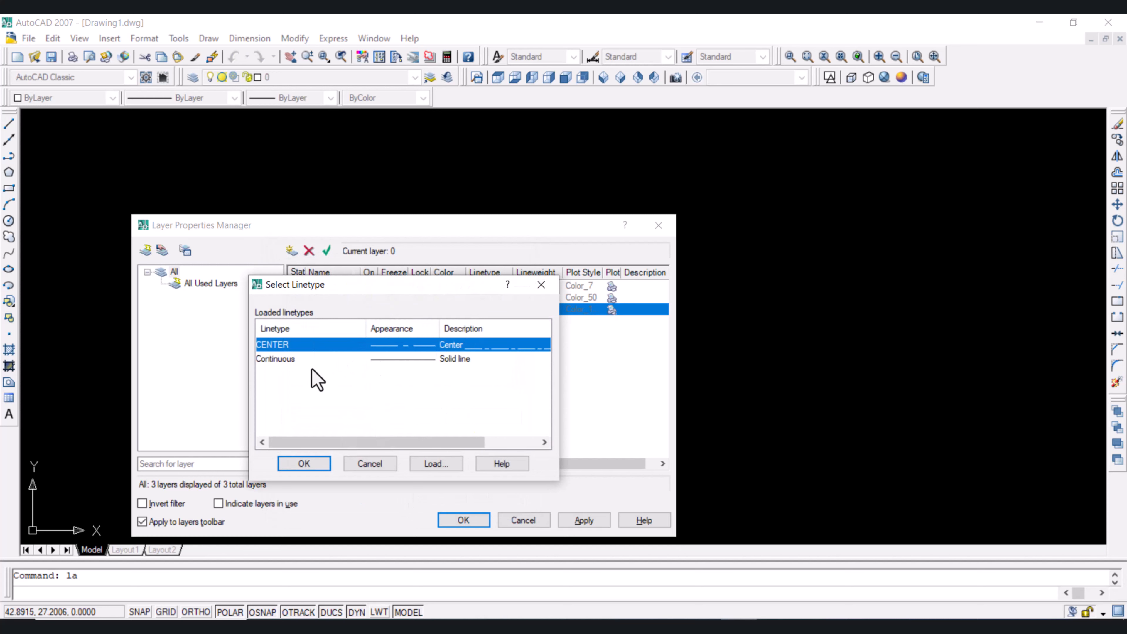
{"action": "left_click", "coordinate": [439, 463]}
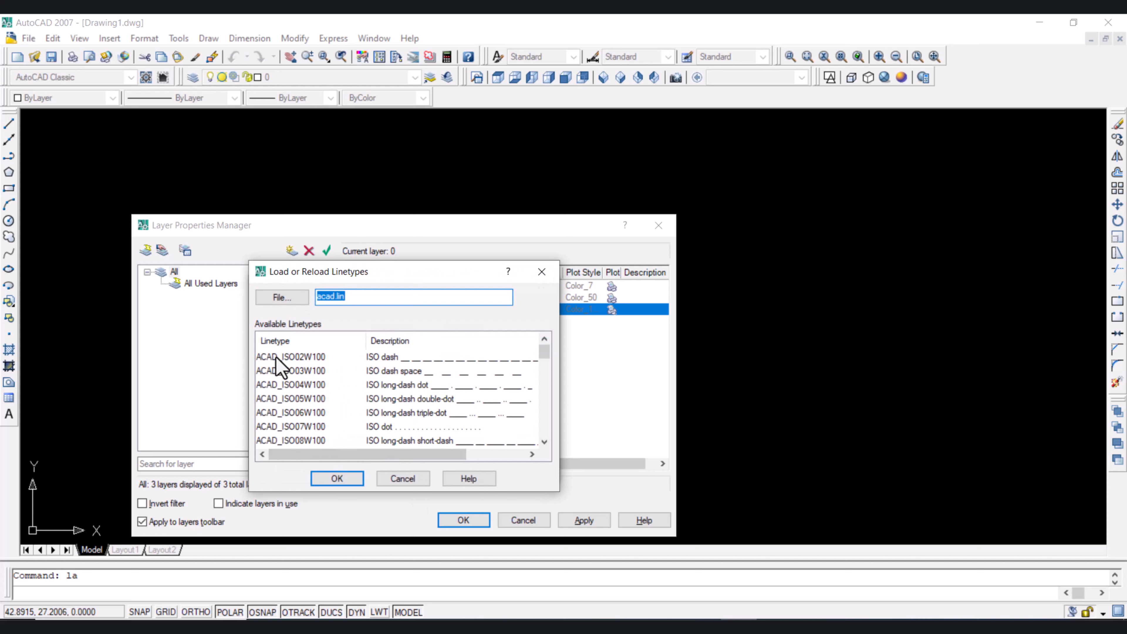
{"action": "scroll", "coordinate": [276, 364], "scroll_direction": "down", "scroll_amount": 7}
{"action": "scroll", "coordinate": [276, 360], "scroll_direction": "down", "scroll_amount": 2}
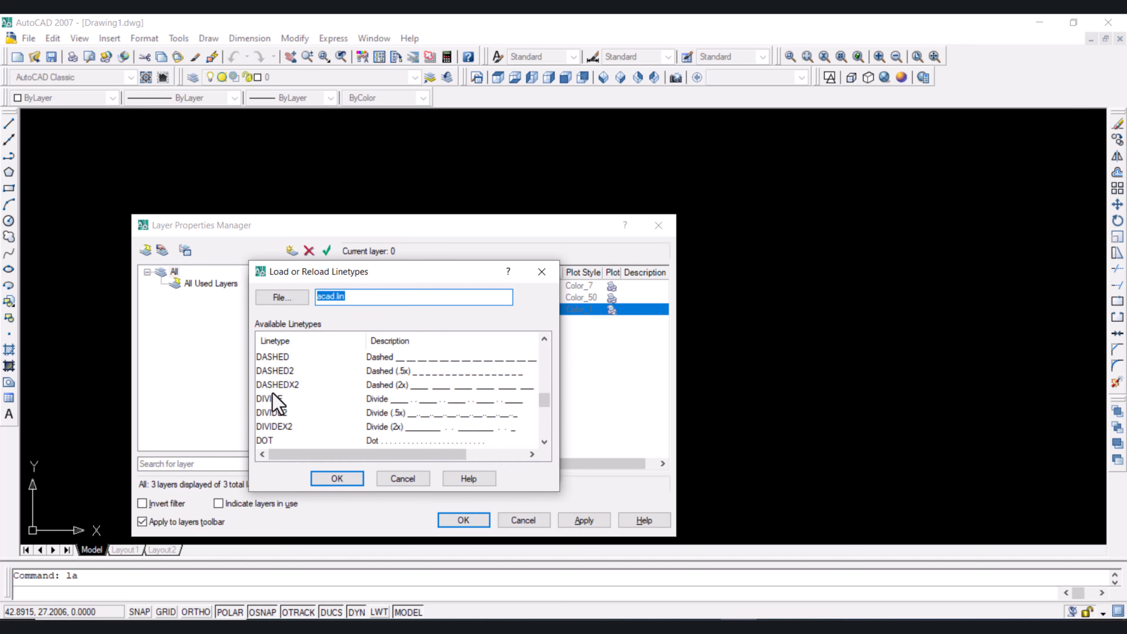
{"action": "scroll", "coordinate": [273, 420], "scroll_direction": "down", "scroll_amount": 1}
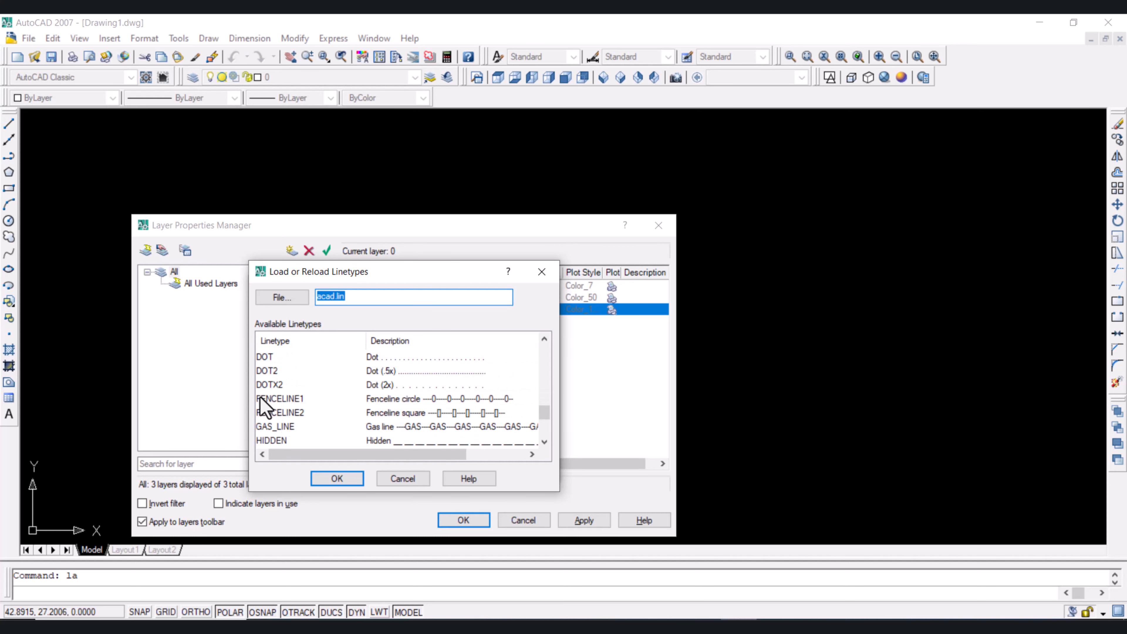
{"action": "scroll", "coordinate": [265, 420], "scroll_direction": "down", "scroll_amount": 2}
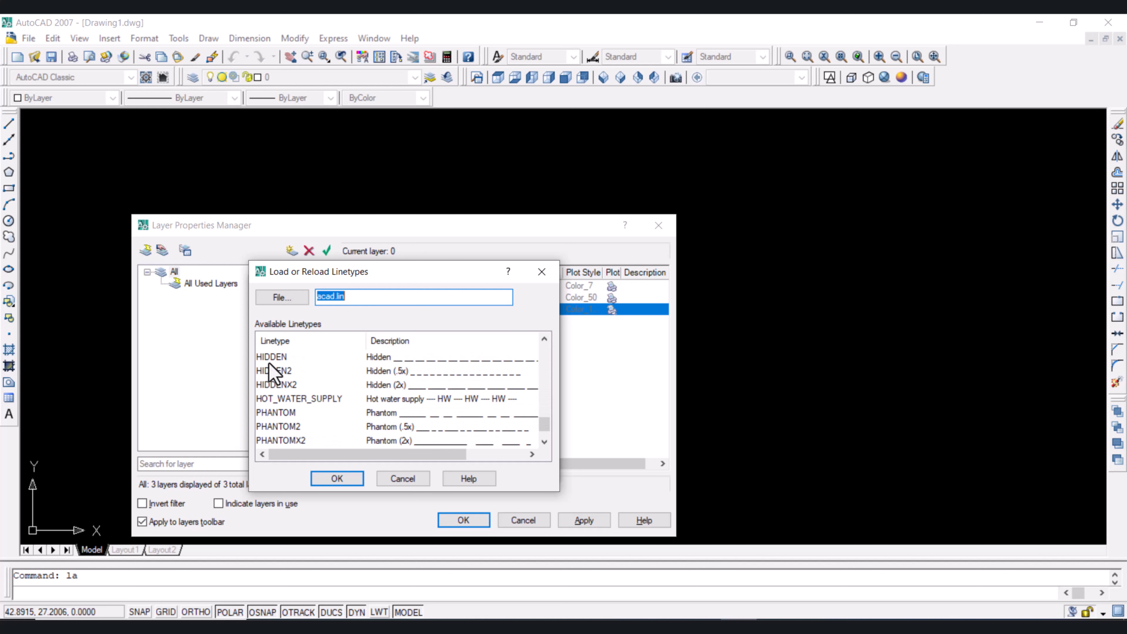
{"action": "left_click", "coordinate": [383, 359]}
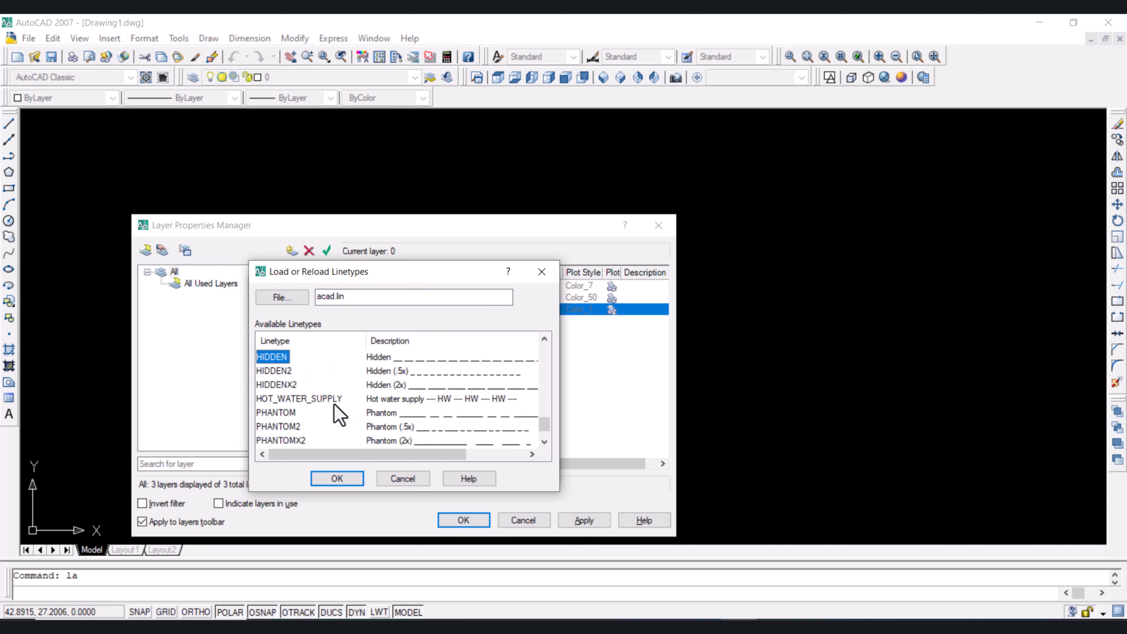
{"action": "left_click", "coordinate": [350, 478]}
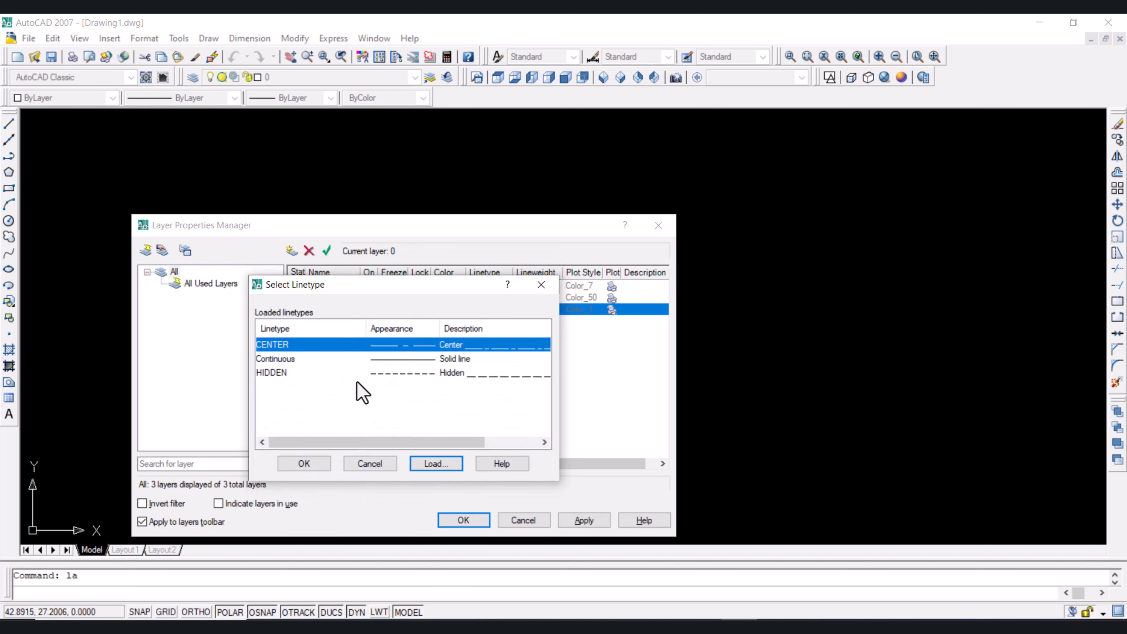
{"action": "left_click", "coordinate": [275, 373]}
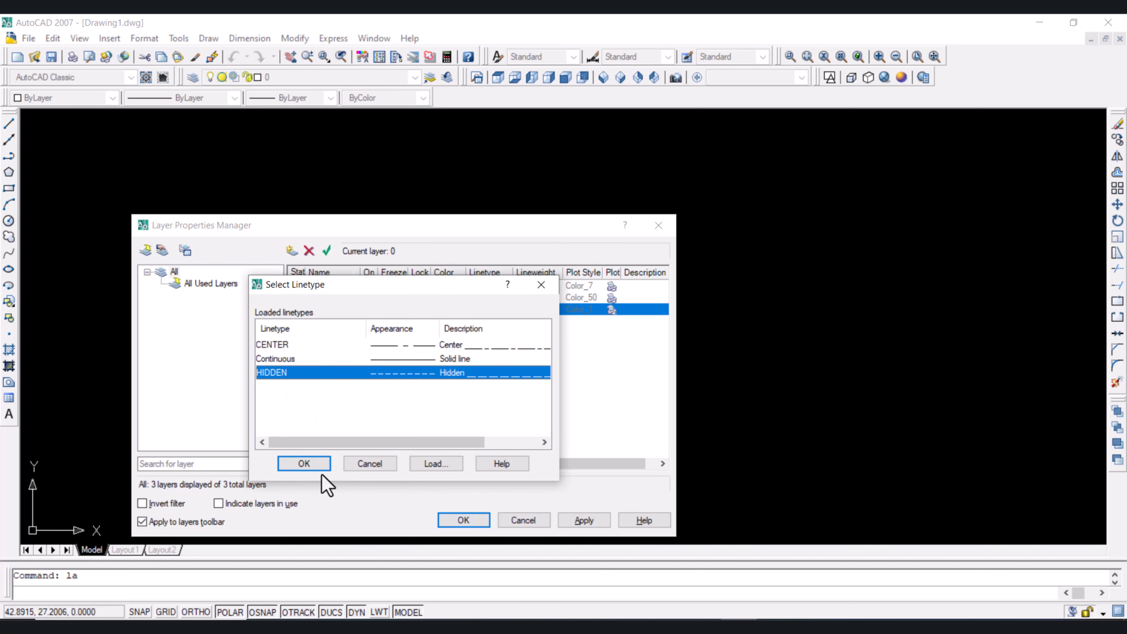
{"action": "left_click", "coordinate": [313, 464]}
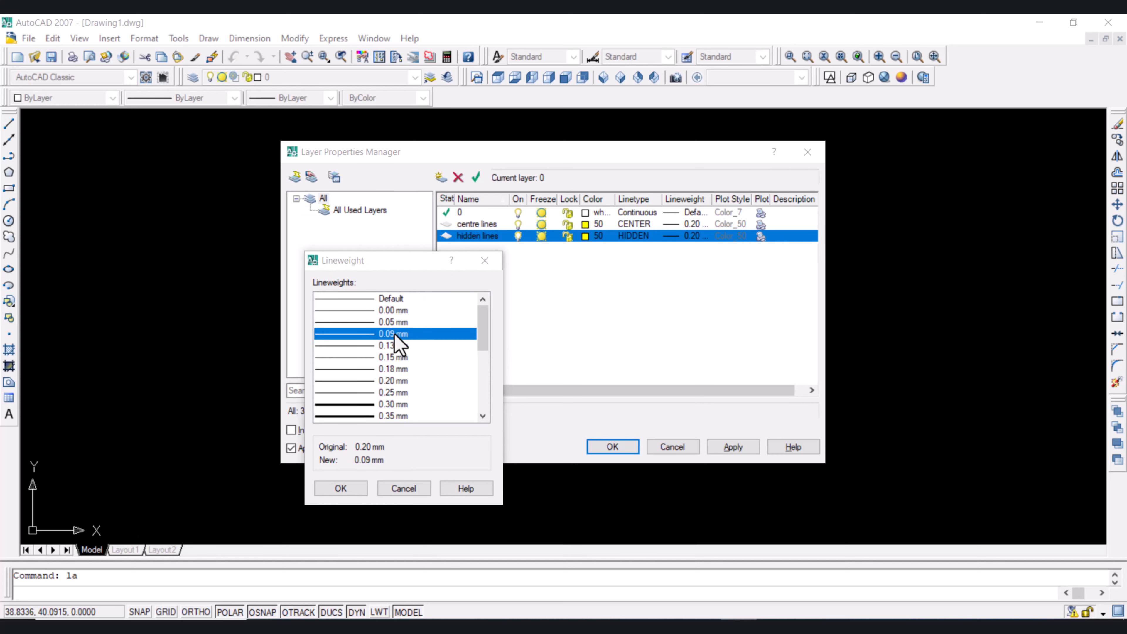
{"action": "left_click", "coordinate": [362, 486]}
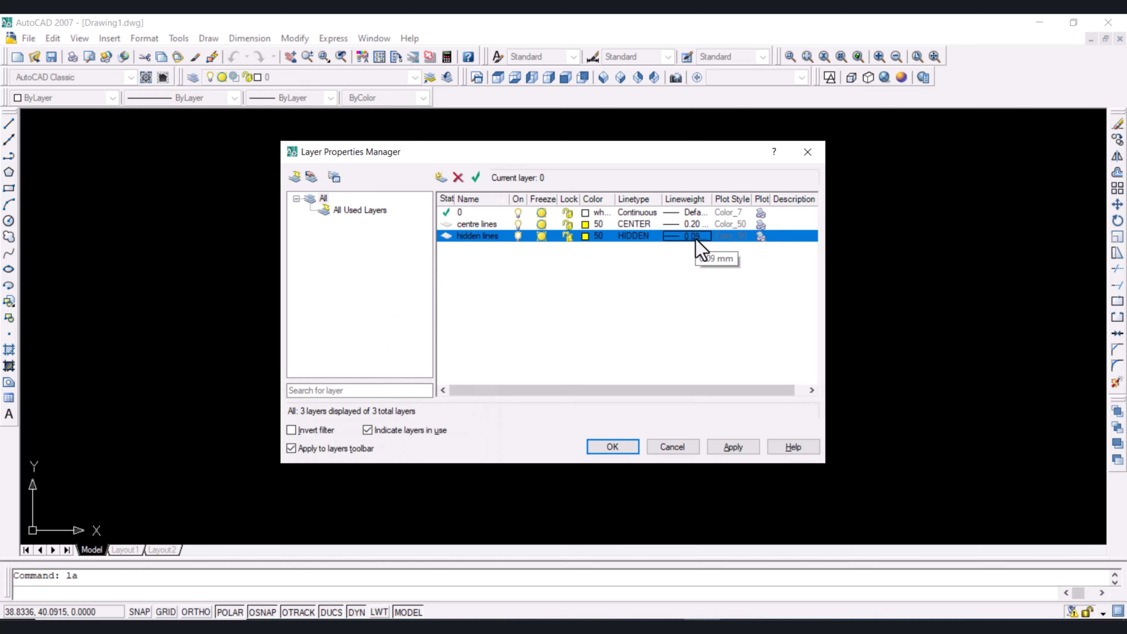
Step: Create a new layer named "solid lines" and assign it the Continuous linetype
{"action": "left_click", "coordinate": [442, 179]}
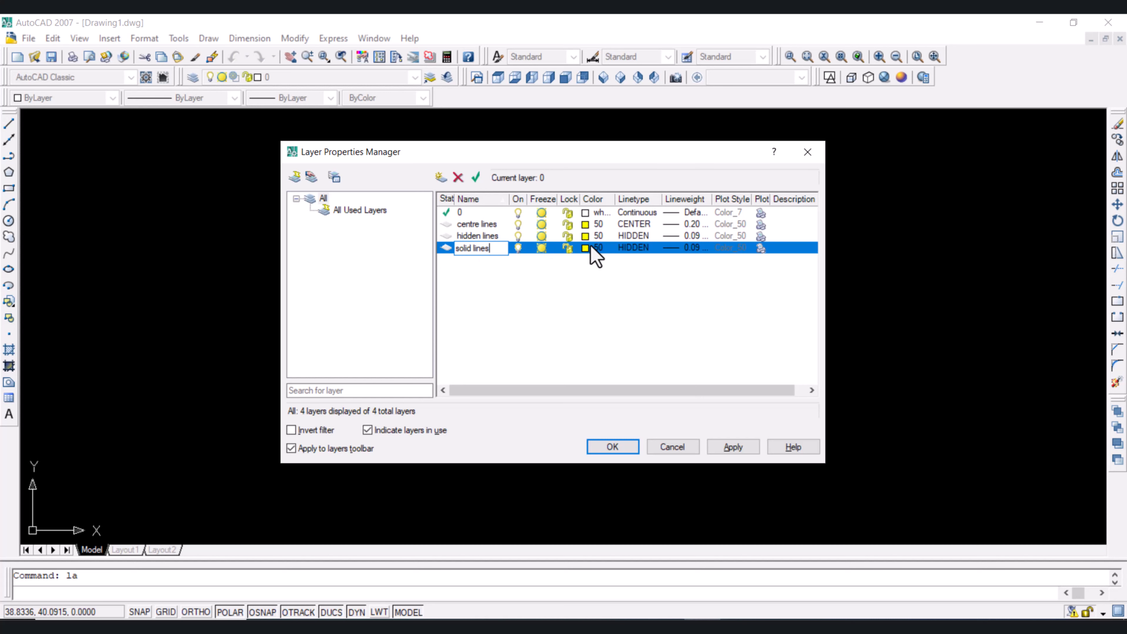
{"action": "left_click", "coordinate": [633, 247]}
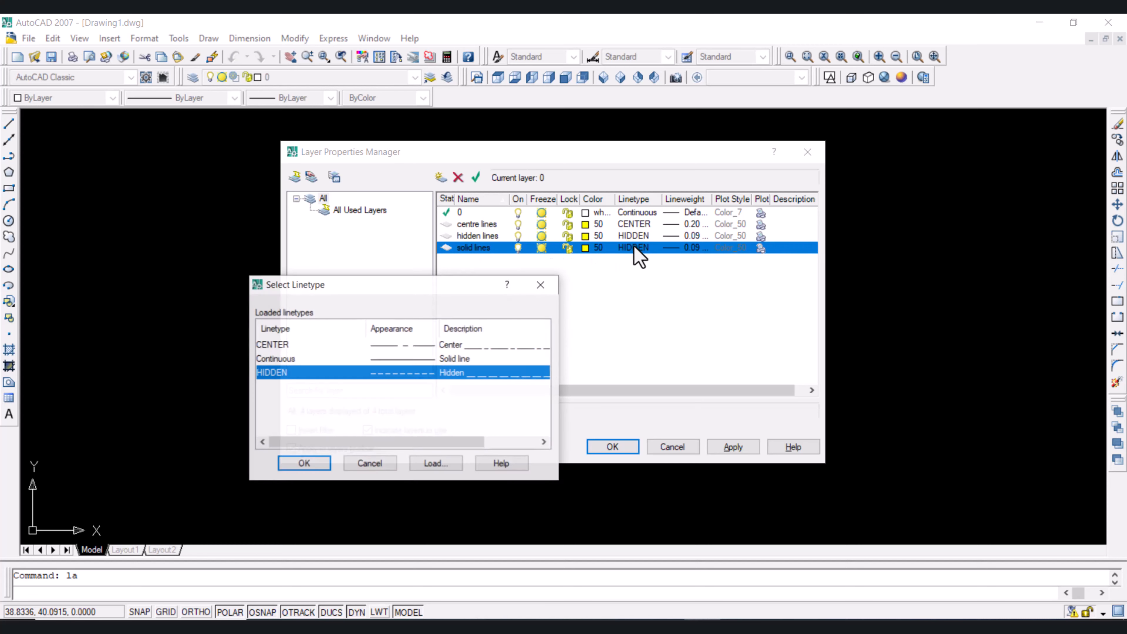
{"action": "left_click", "coordinate": [316, 358]}
{"action": "left_click", "coordinate": [306, 463]}
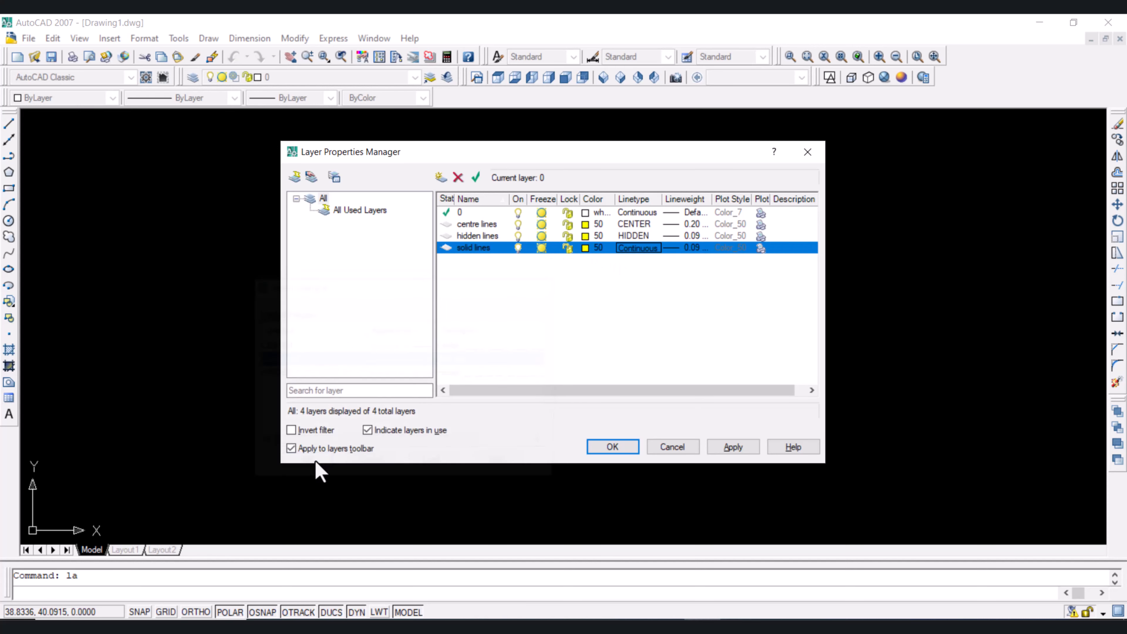
Step: Set the solid lines layer's lineweight to 0.30 mm
{"action": "left_click", "coordinate": [691, 248]}
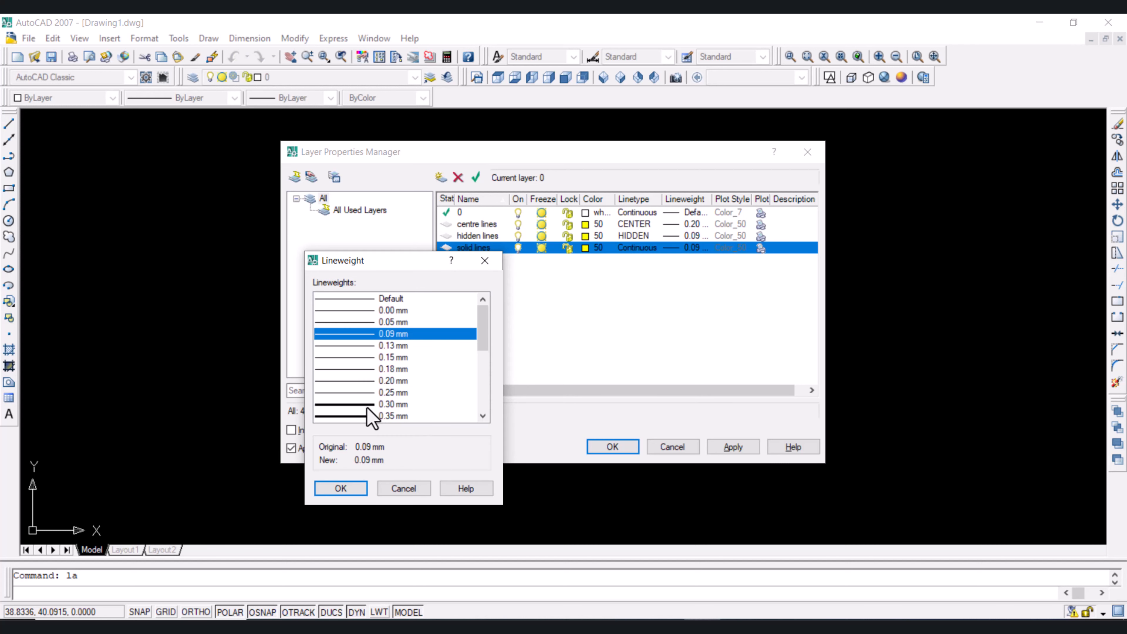
{"action": "left_click", "coordinate": [382, 405]}
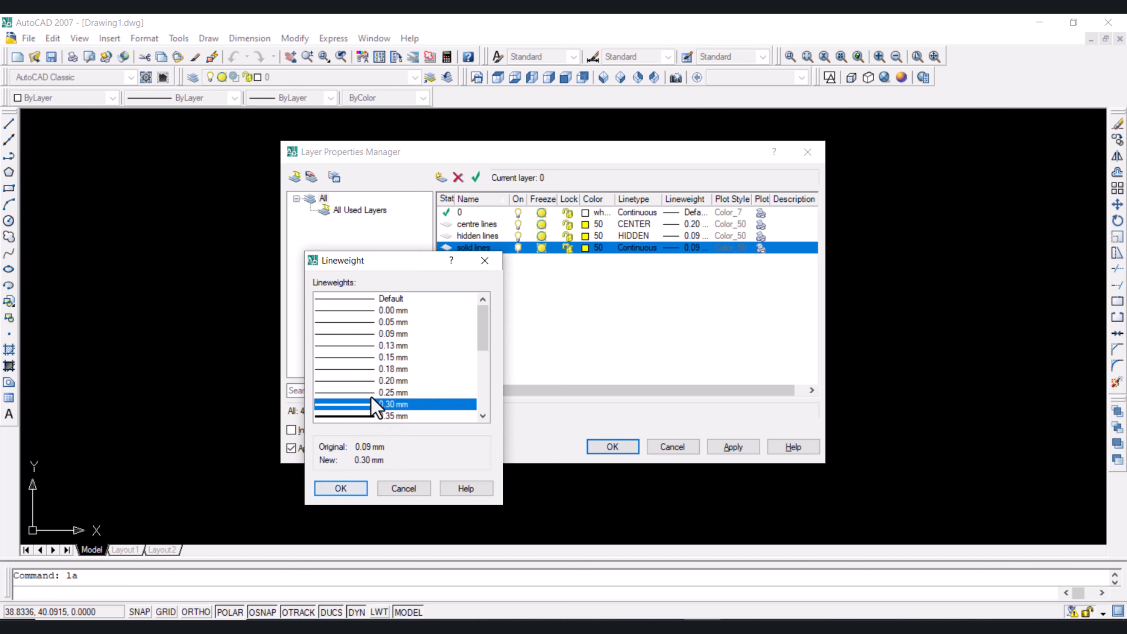
{"action": "left_click", "coordinate": [340, 488]}
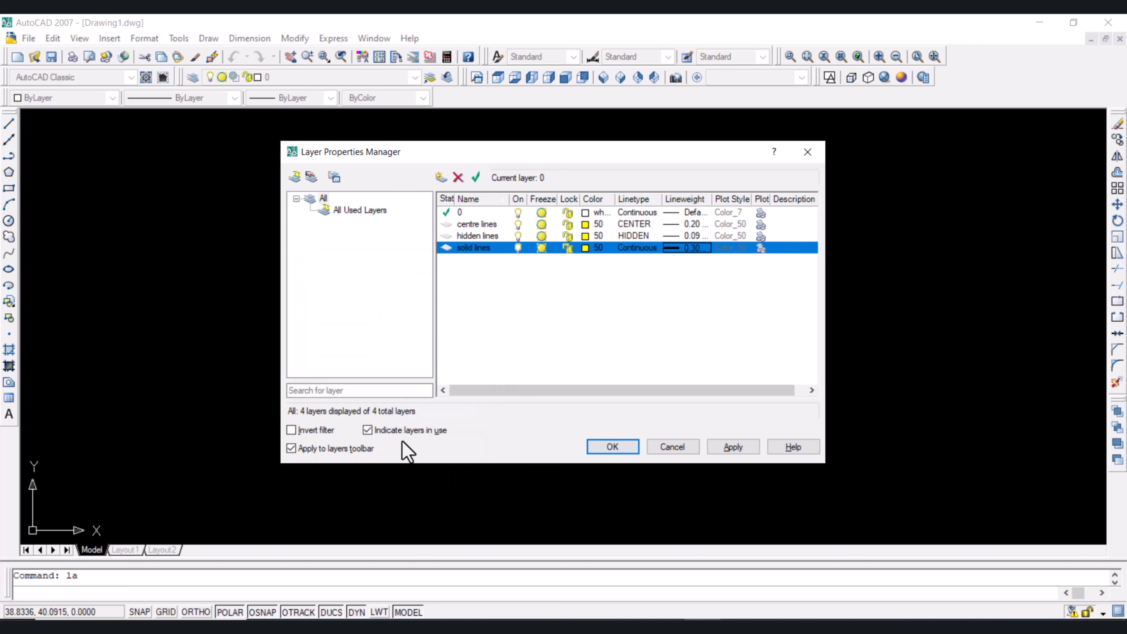
{"action": "left_click", "coordinate": [445, 179]}
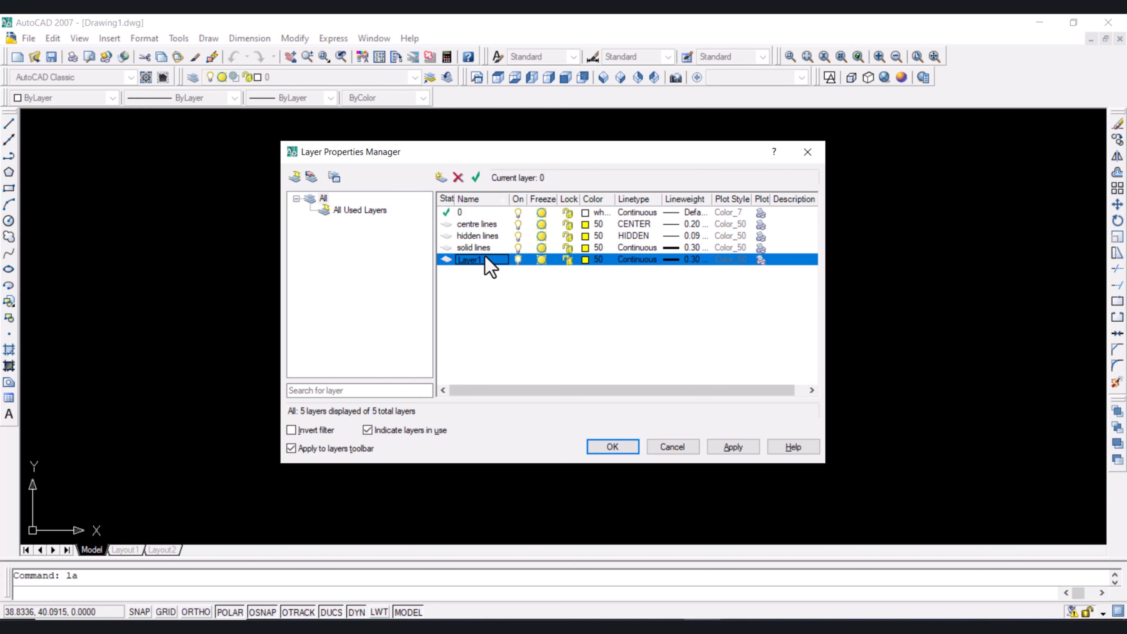
{"action": "left_click", "coordinate": [458, 179]}
{"action": "left_click", "coordinate": [733, 447]}
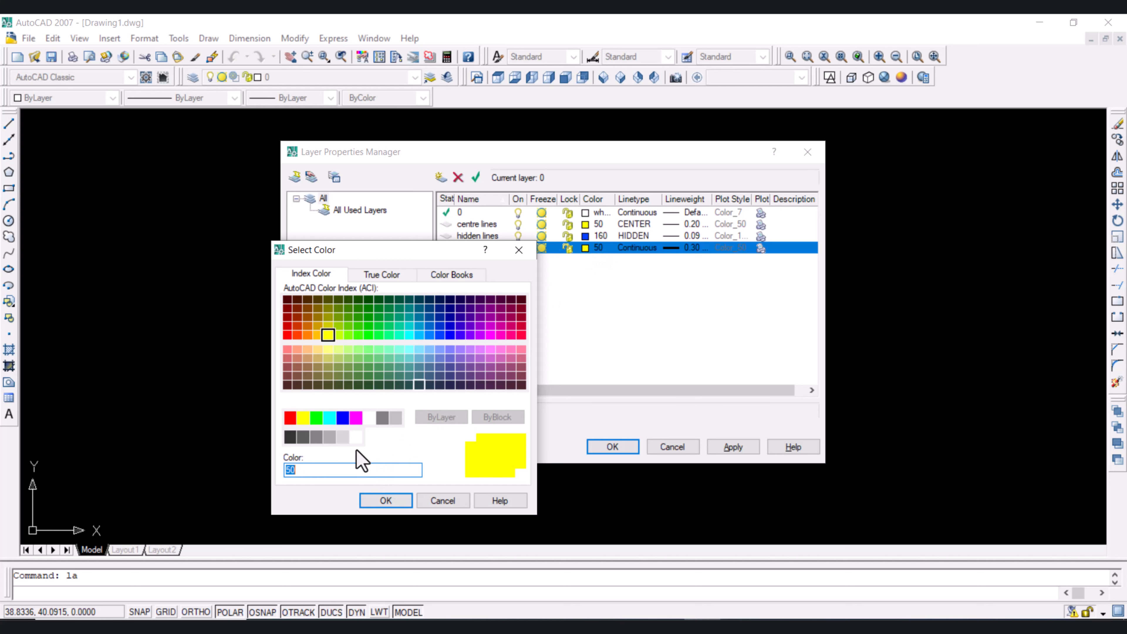
Step: Set the solid lines layer's colour to white and accept the layer settings
{"action": "left_click", "coordinate": [368, 418]}
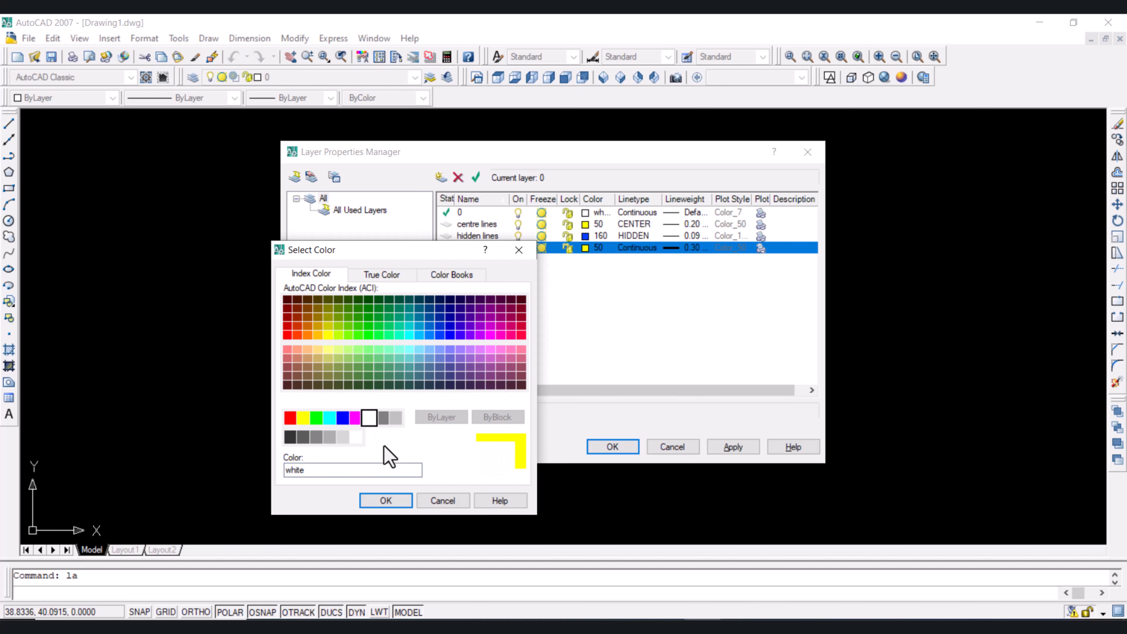
{"action": "left_click", "coordinate": [388, 499]}
{"action": "left_click", "coordinate": [631, 445]}
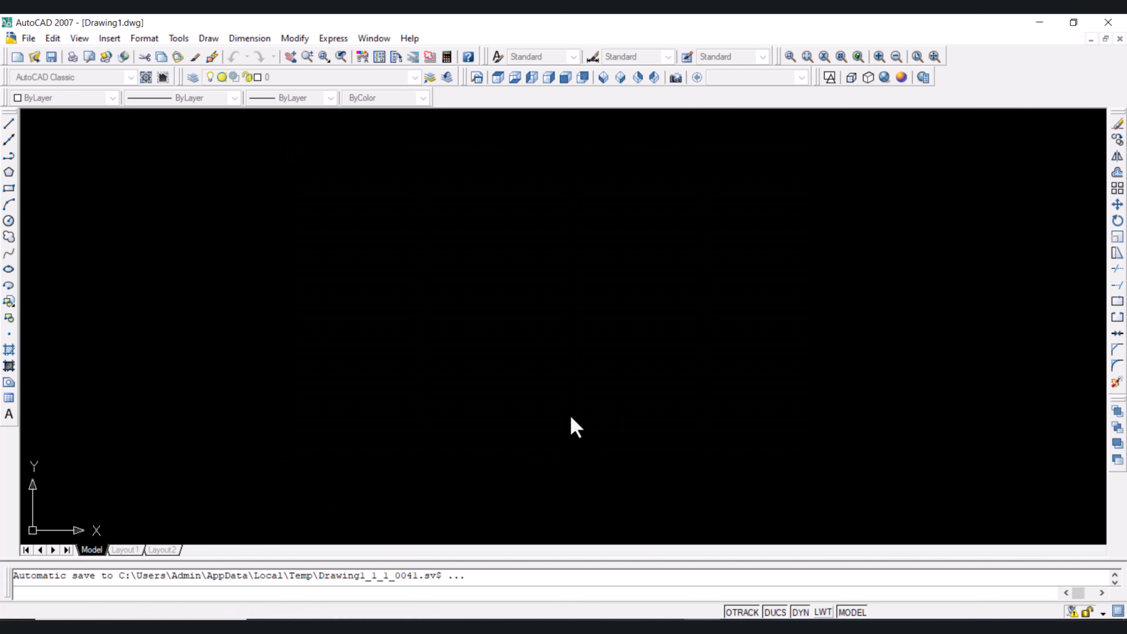
{"action": "double_click", "coordinate": [460, 355]}
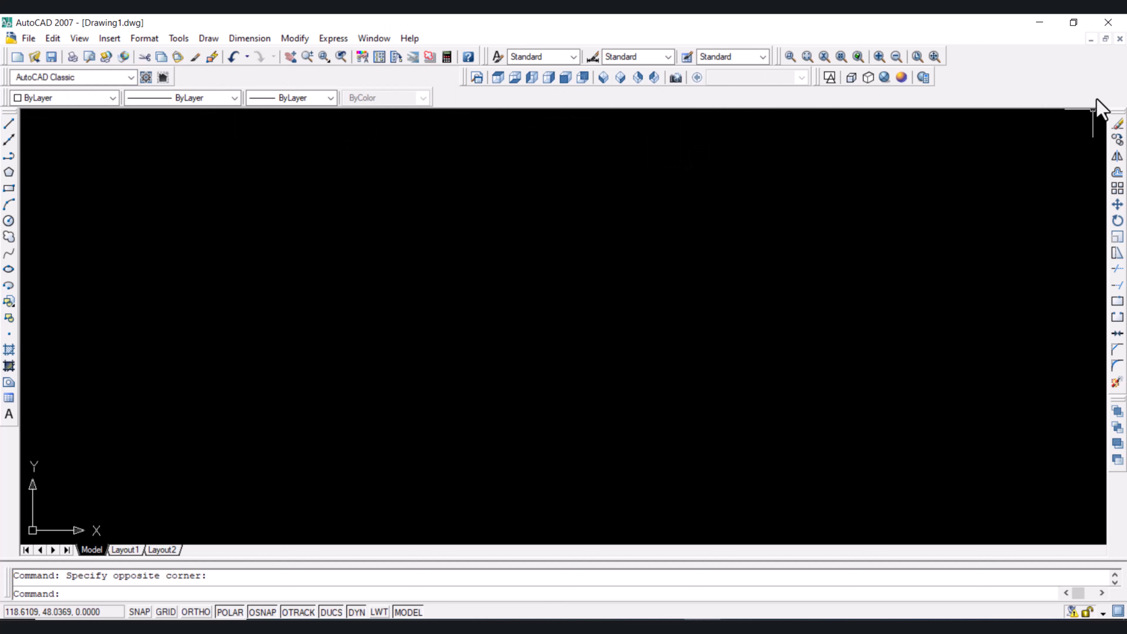
Step: Display the Layers toolbar from the ACAD toolbar group
{"action": "right_click", "coordinate": [1008, 62]}
{"action": "mouse_move", "coordinate": [1016, 69]}
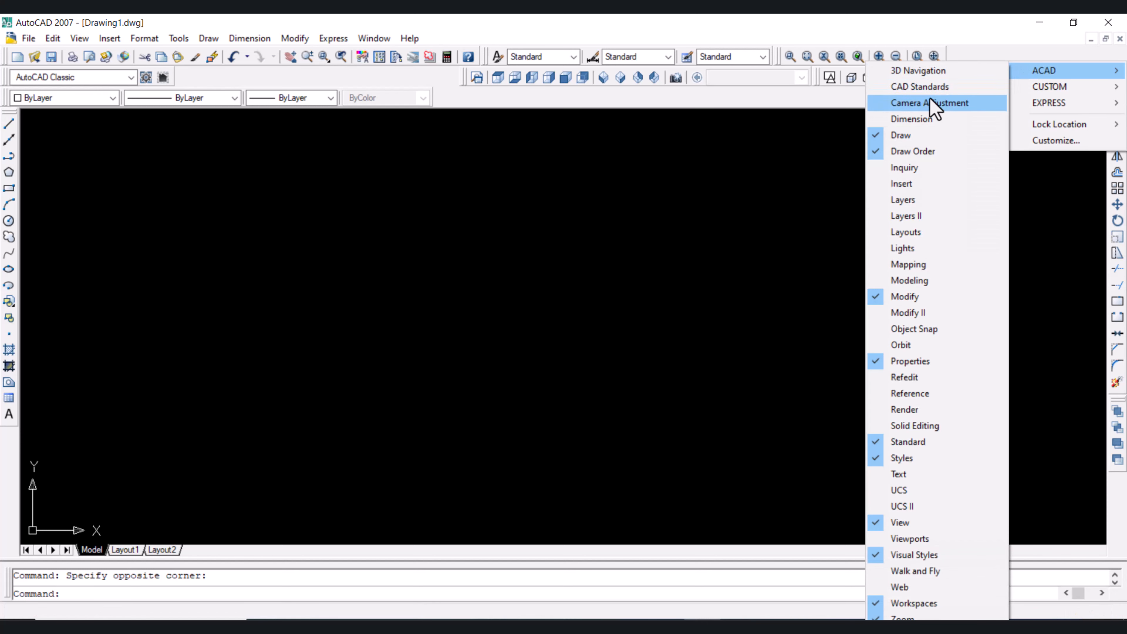
{"action": "left_click", "coordinate": [901, 201]}
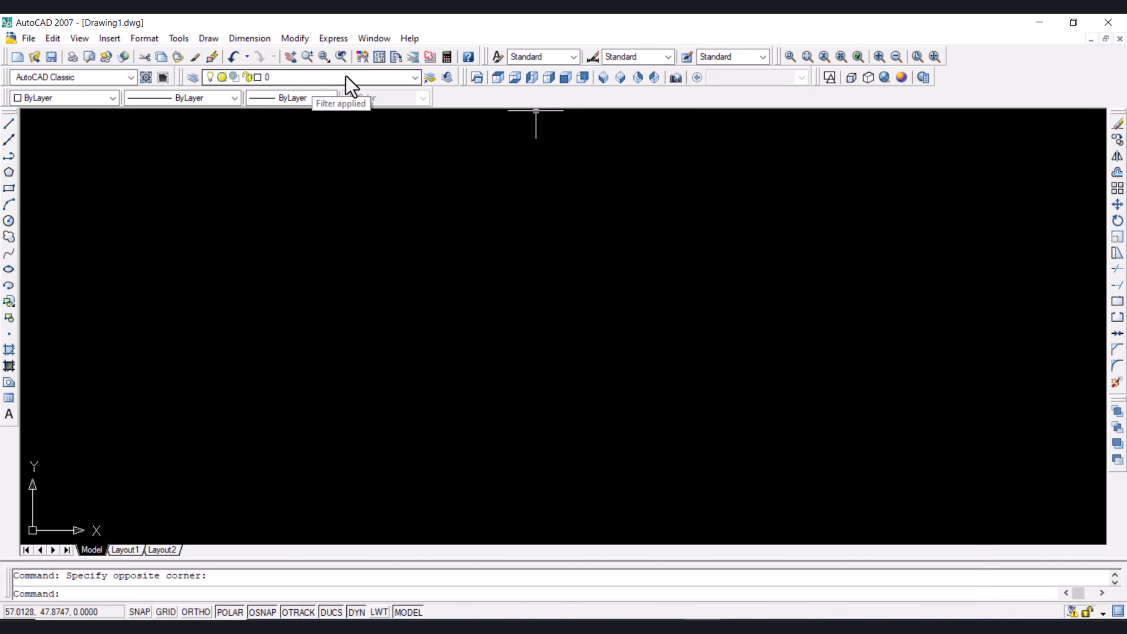
Step: Make the solid lines layer current
{"action": "left_click", "coordinate": [415, 78]}
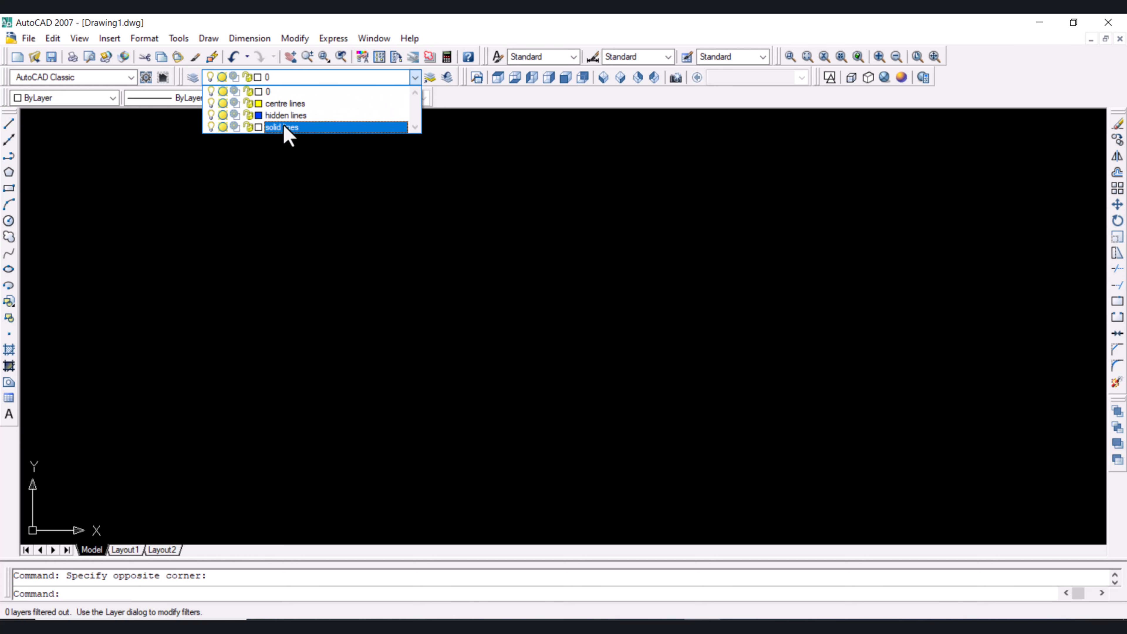
{"action": "left_click", "coordinate": [291, 78]}
{"action": "left_click", "coordinate": [292, 79]}
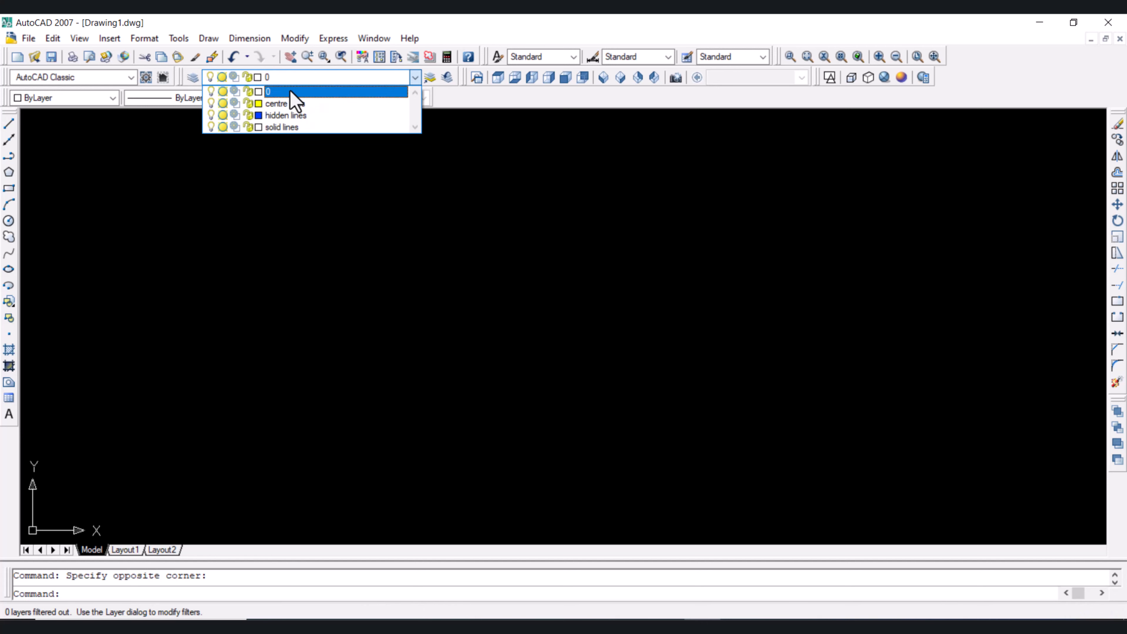
{"action": "left_click", "coordinate": [283, 127]}
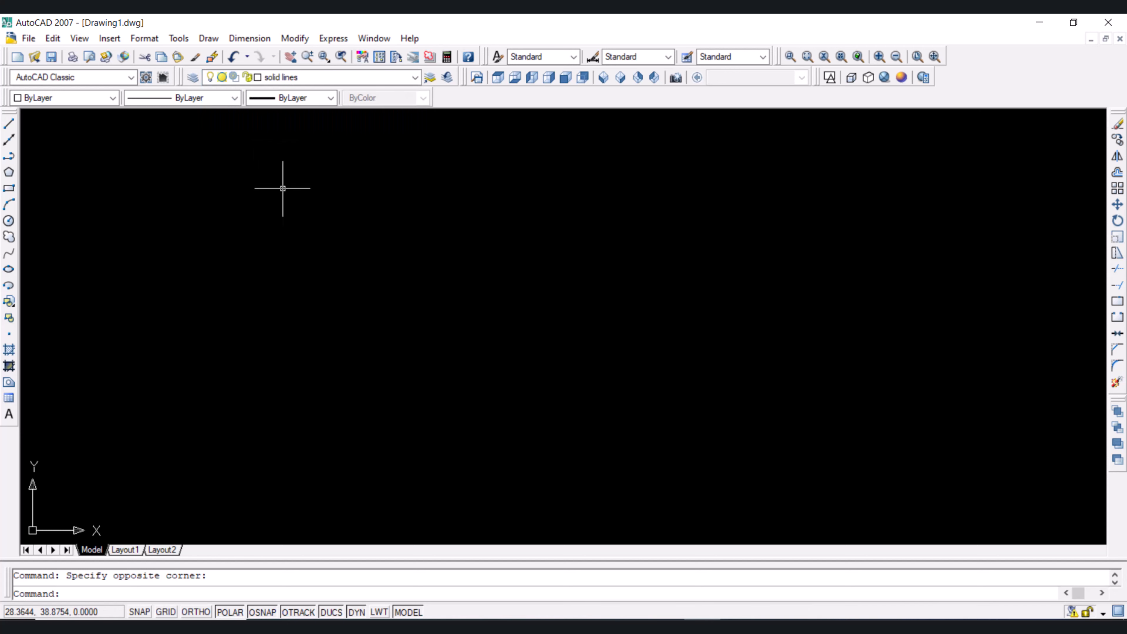
Step: Draw a 15 by 15 square with the Rectangle command in the left half of the drawing area
{"action": "left_click", "coordinate": [9, 188]}
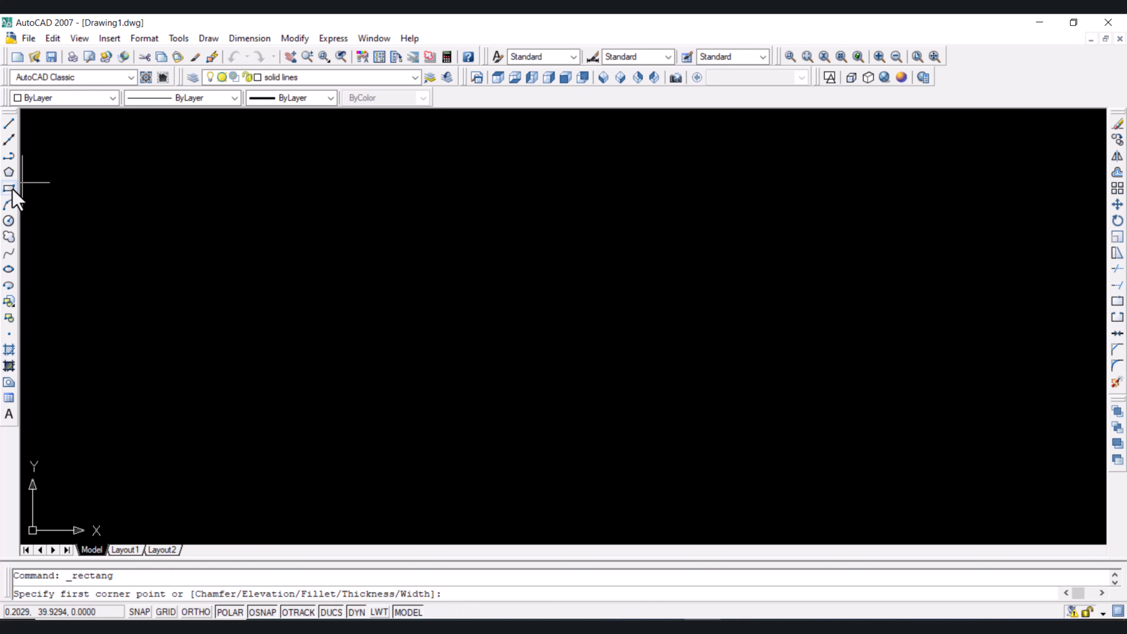
{"action": "left_click", "coordinate": [366, 205]}
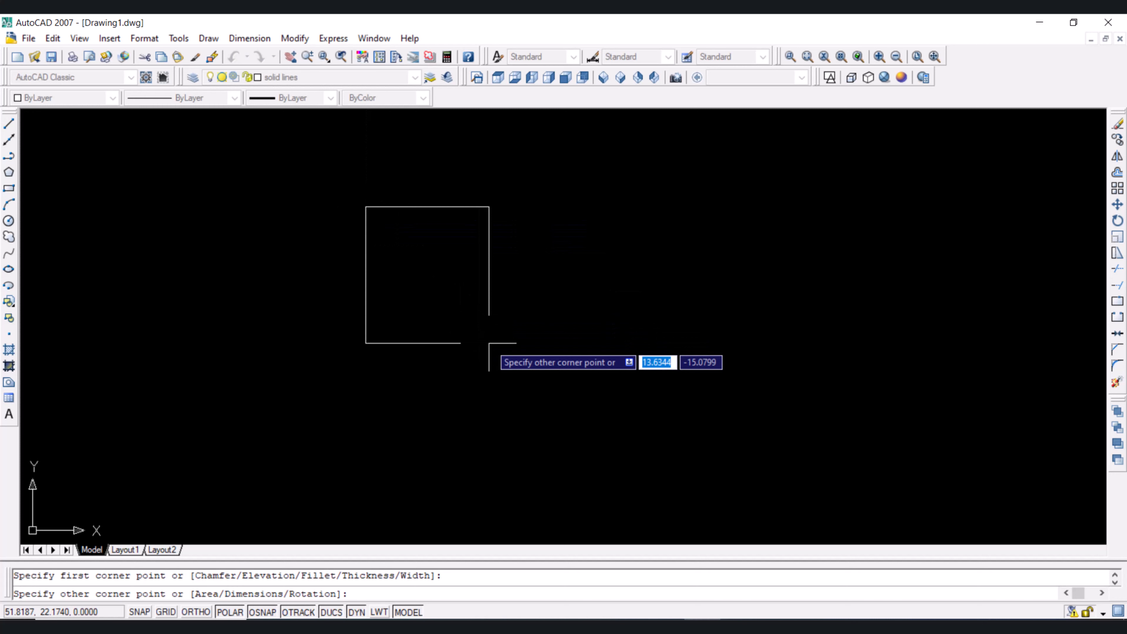
{"action": "type", "text": "15"}
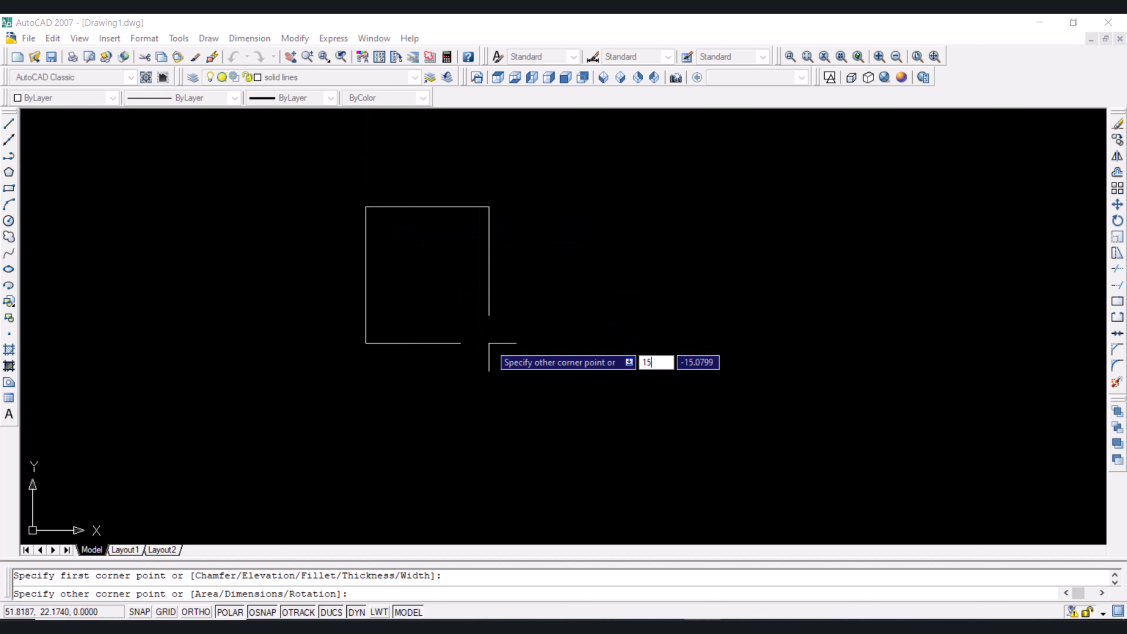
{"action": "key", "text": "Tab"}
{"action": "type", "text": "1"}
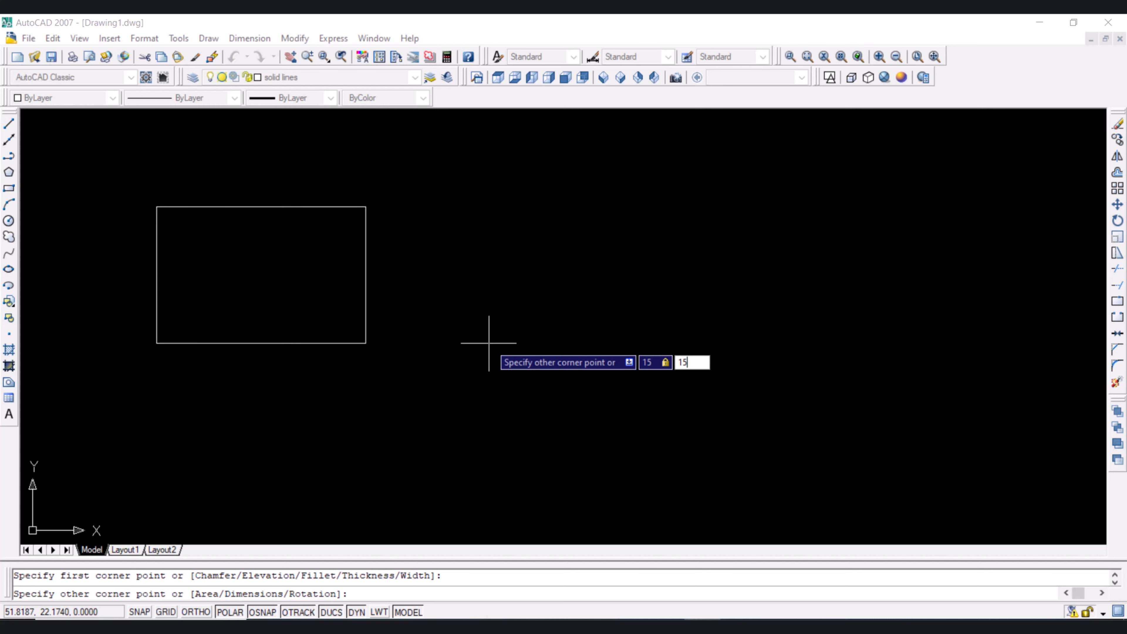
{"action": "key", "text": "Return"}
Step: Turn on lineweight display for the drawing
{"action": "scroll", "coordinate": [489, 343], "scroll_direction": "down", "scroll_amount": 6}
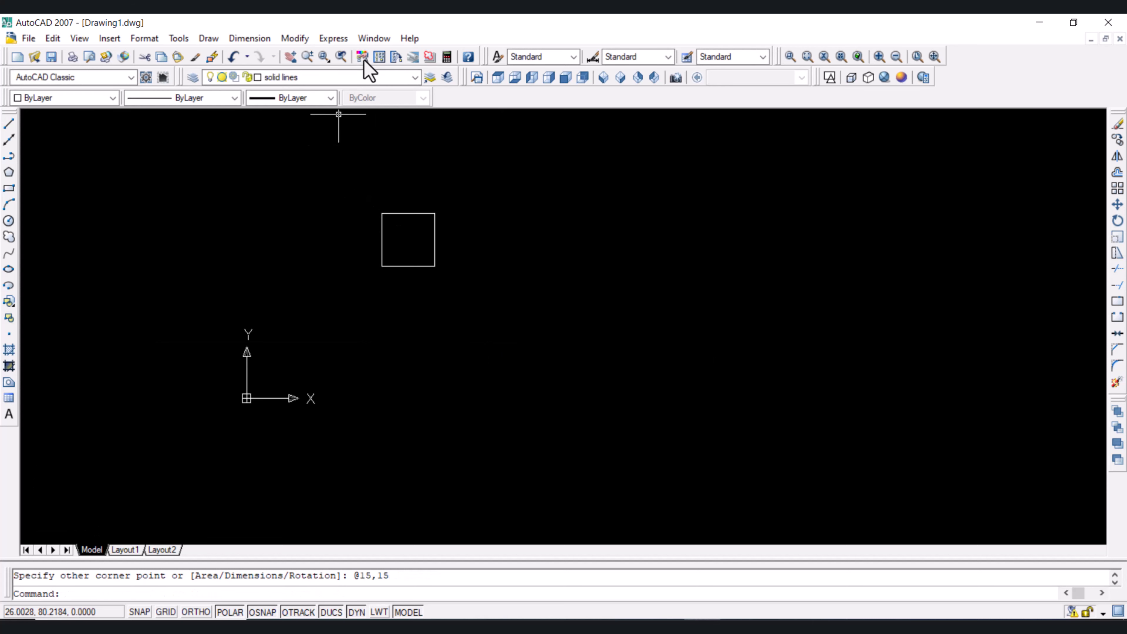
{"action": "left_click", "coordinate": [371, 77]}
{"action": "left_click", "coordinate": [371, 77]}
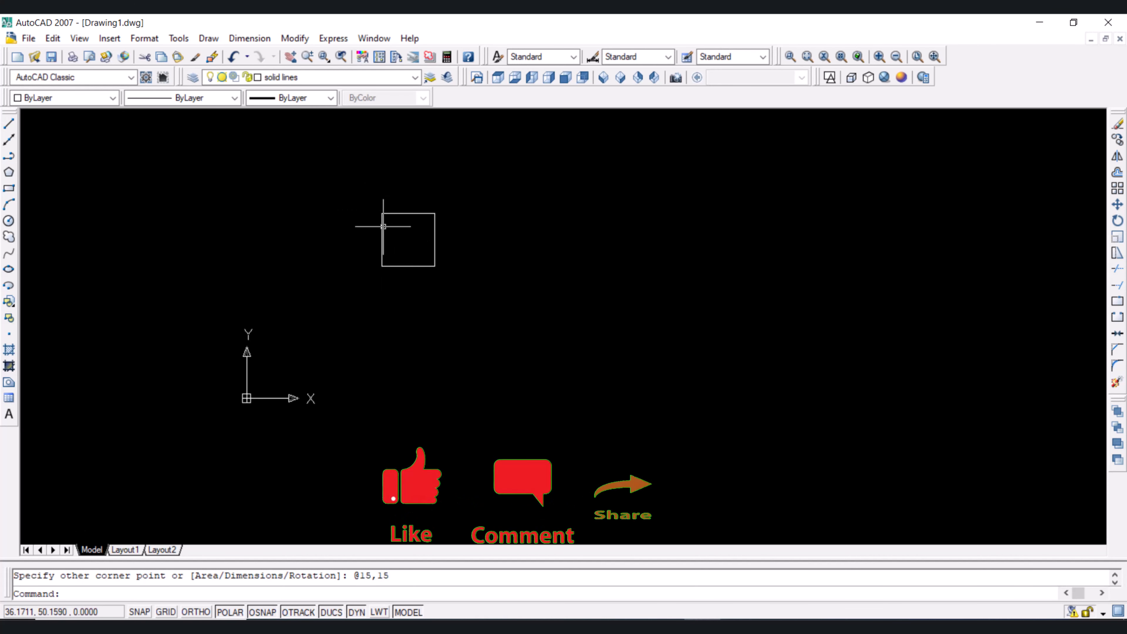
{"action": "scroll", "coordinate": [387, 214], "scroll_direction": "up", "scroll_amount": 5}
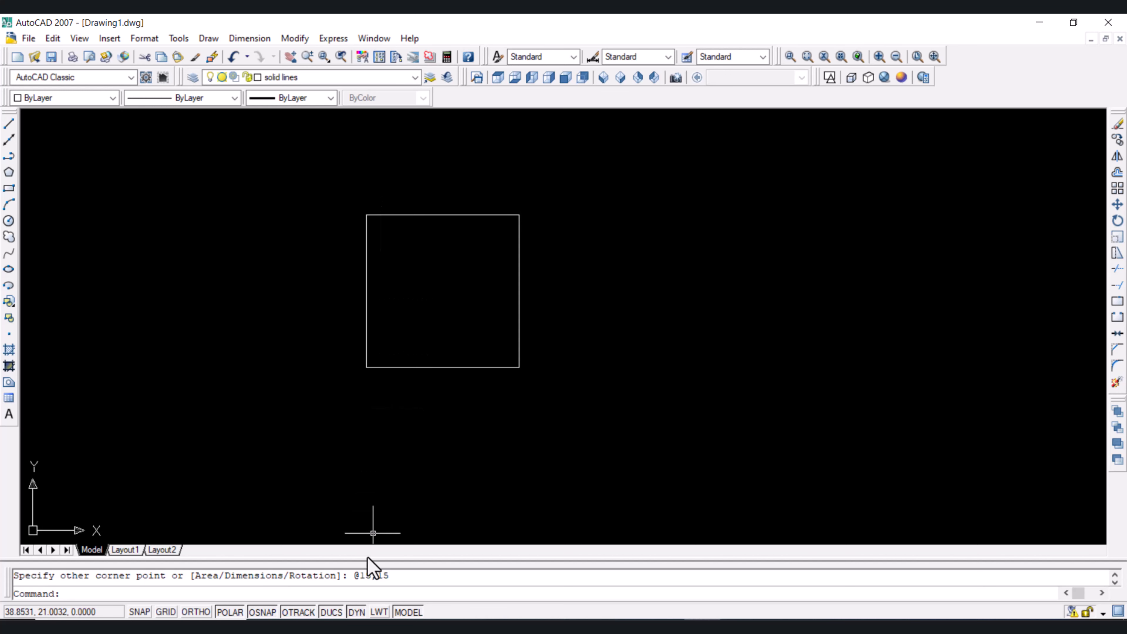
{"action": "left_click", "coordinate": [379, 615]}
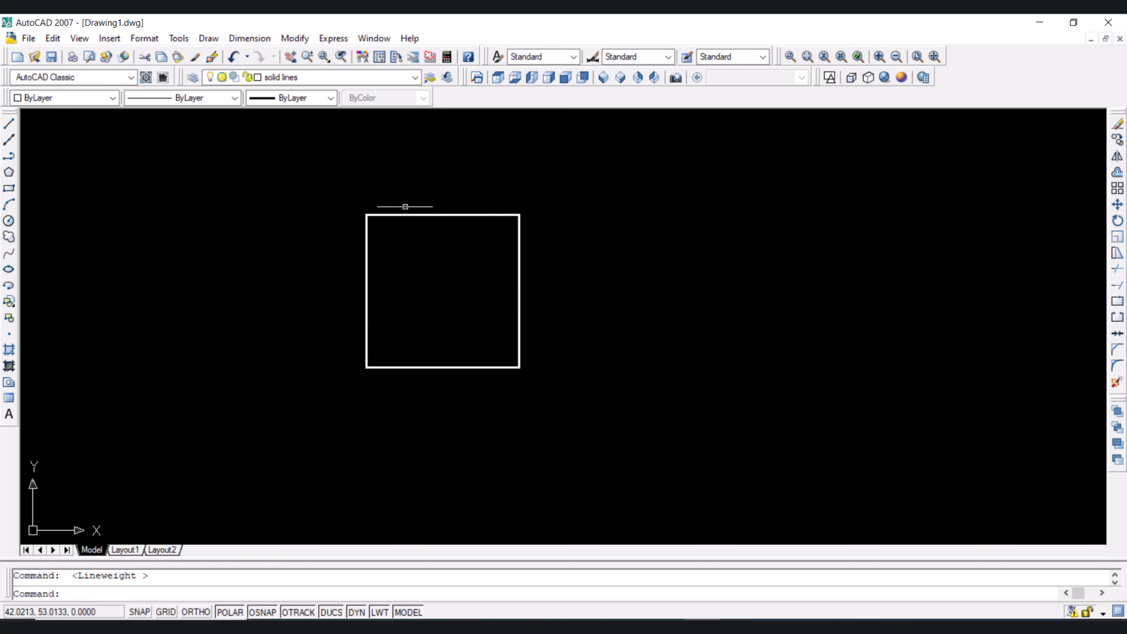
Step: Draw a 5-sided polygon inscribed in a circle, centred beside the square at its mid-height, with its top vertex level with the square's upper edge
{"action": "left_click", "coordinate": [8, 173]}
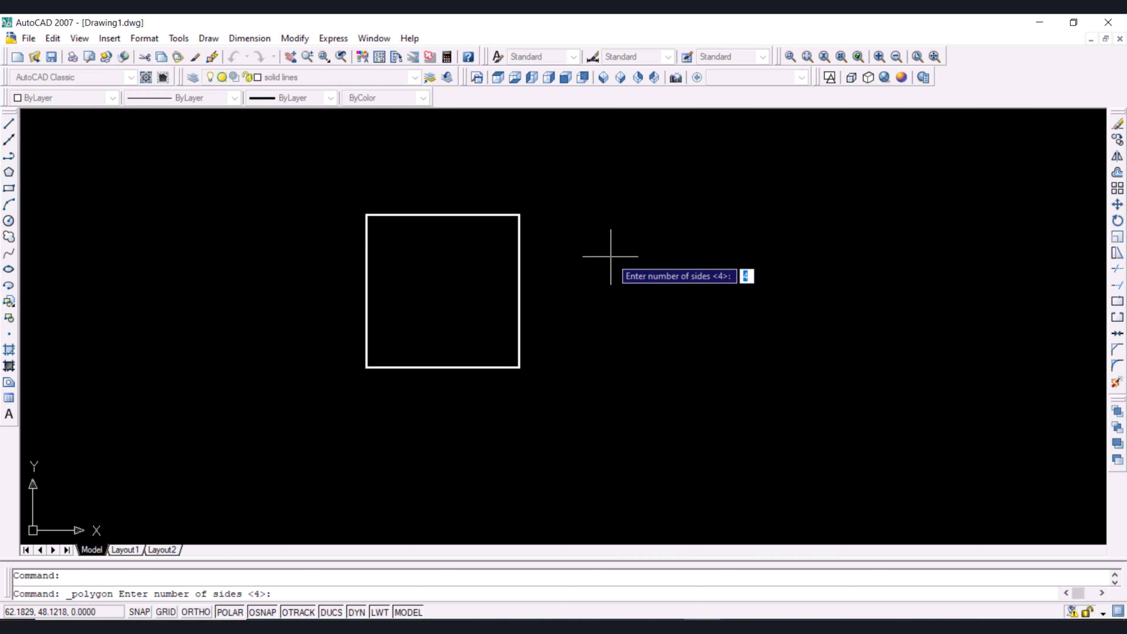
{"action": "type", "text": "5"}
{"action": "key", "text": "Return"}
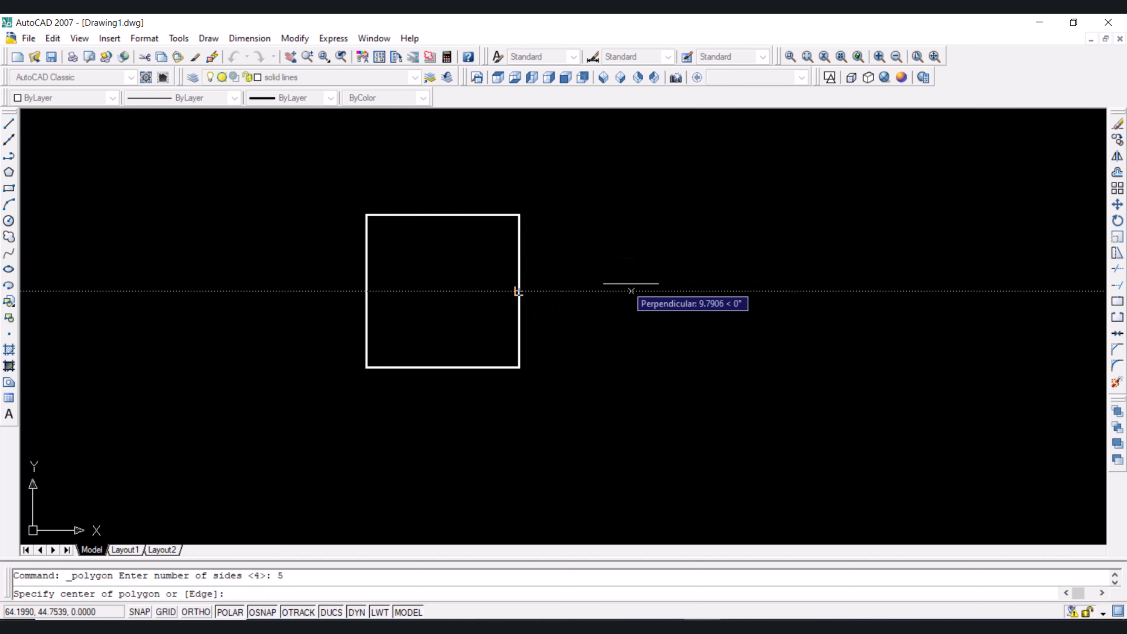
{"action": "left_click", "coordinate": [784, 290]}
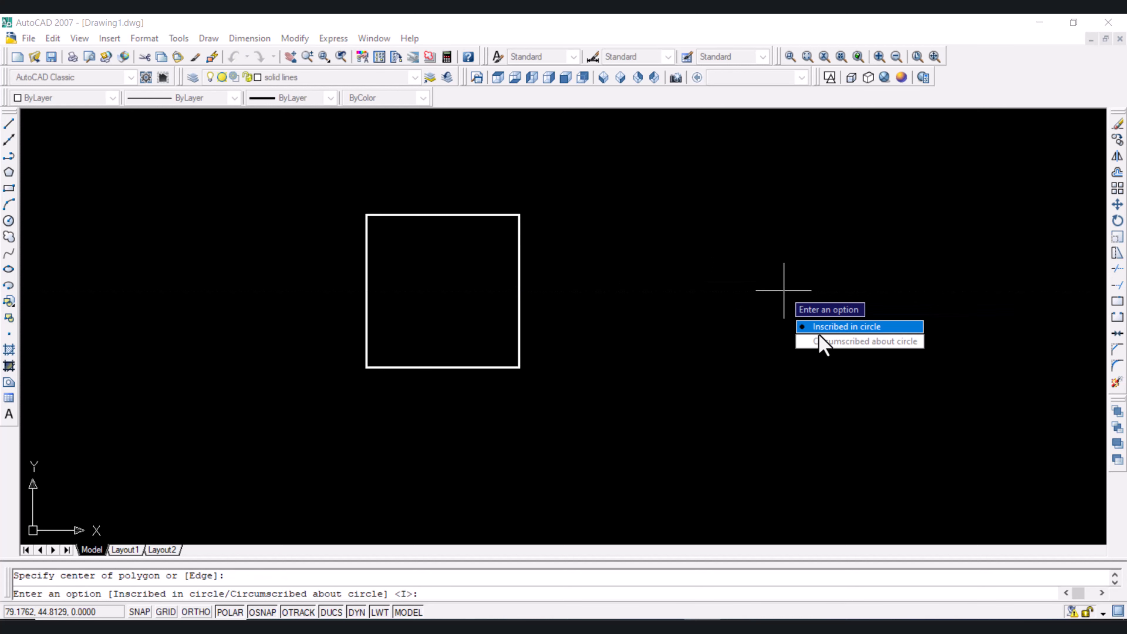
{"action": "left_click", "coordinate": [827, 327]}
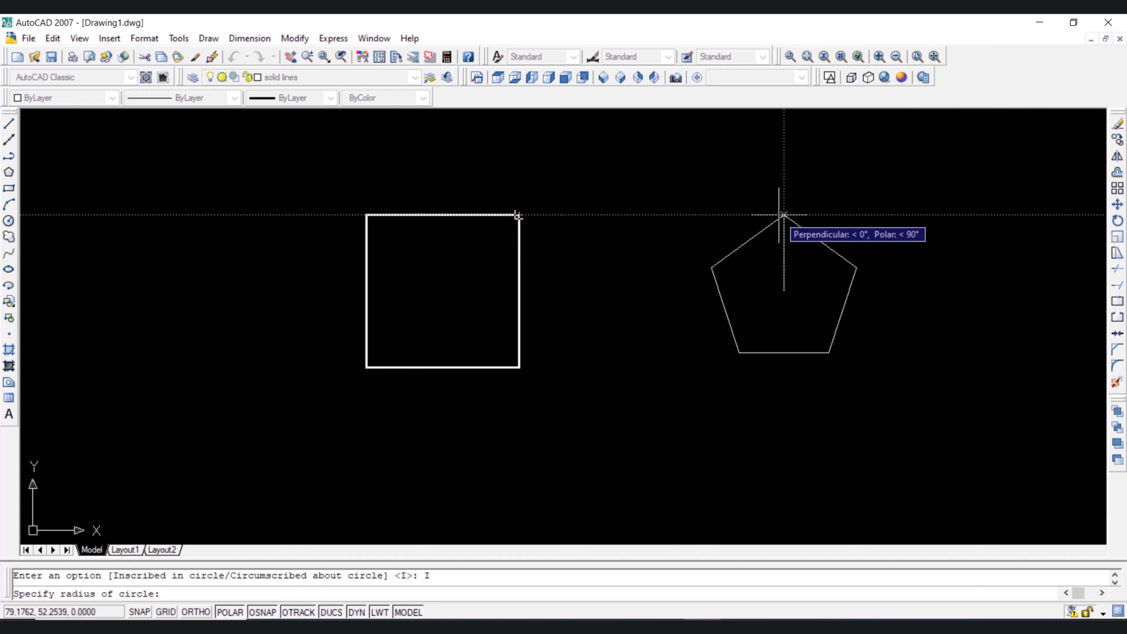
{"action": "left_click", "coordinate": [783, 215]}
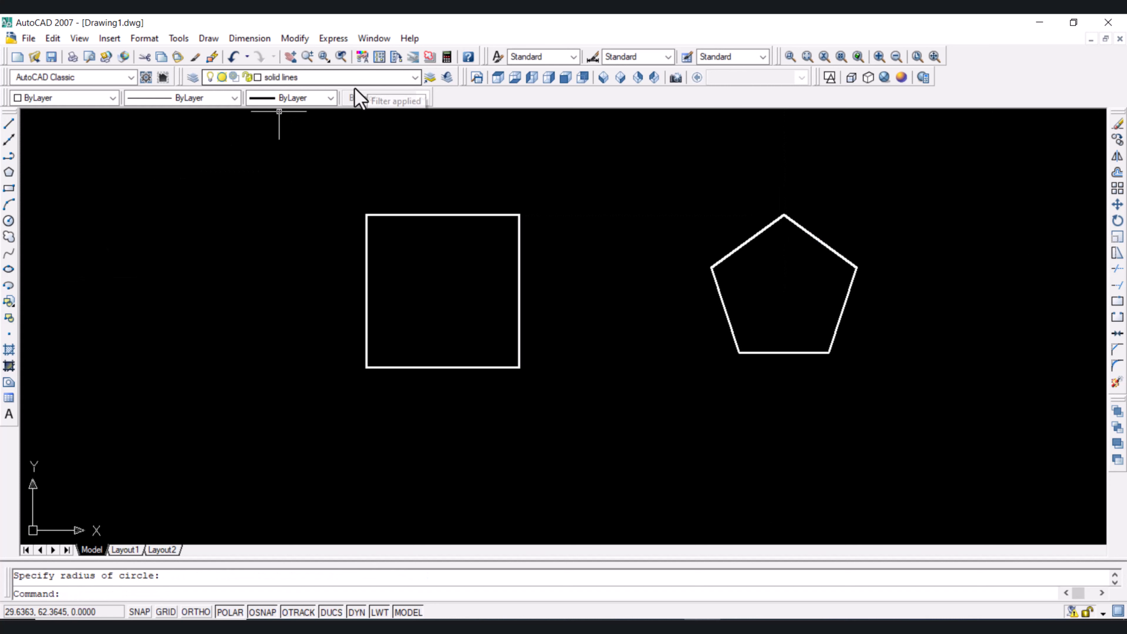
Step: On the centre lines layer, draw a horizontal line about 62.36 long through the middle of the square and the pentagon
{"action": "left_click", "coordinate": [368, 79]}
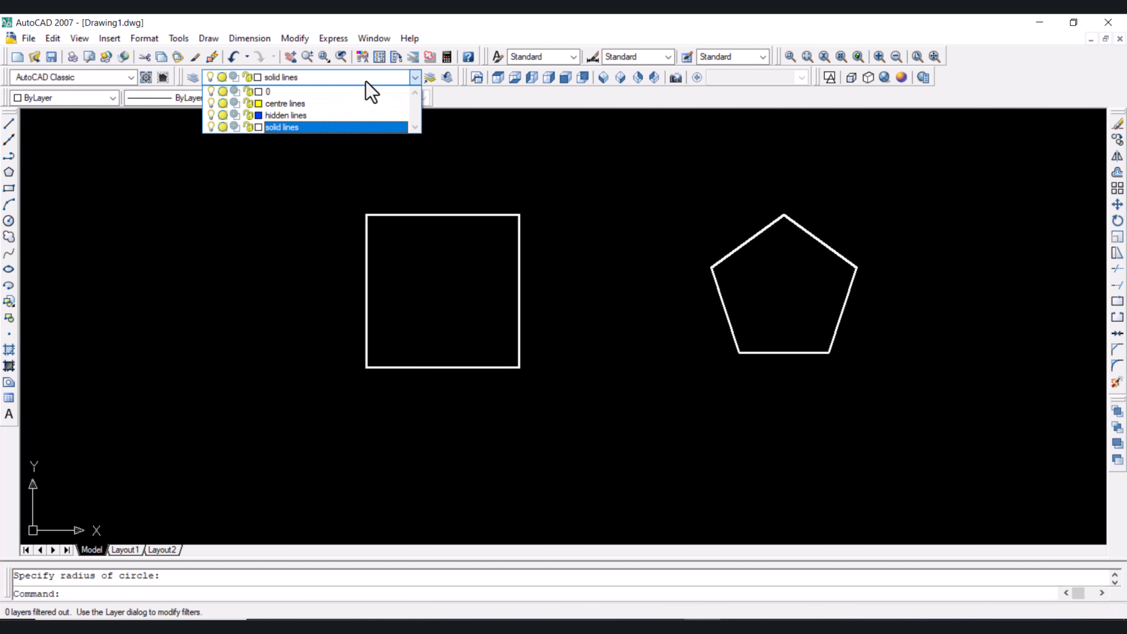
{"action": "left_click", "coordinate": [310, 103]}
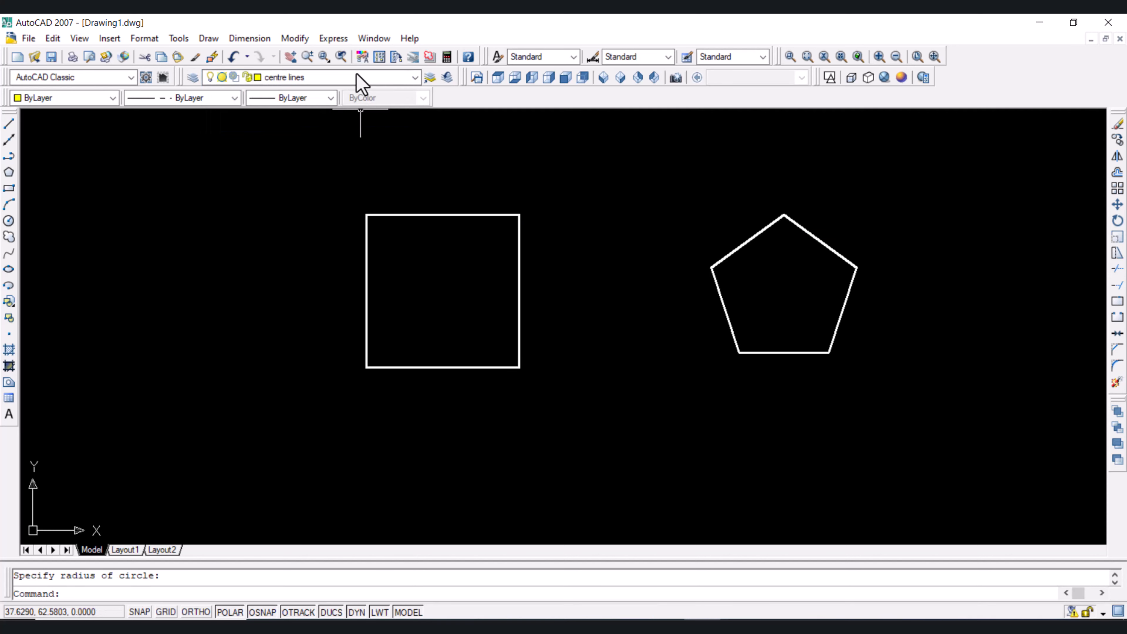
{"action": "left_click", "coordinate": [9, 123]}
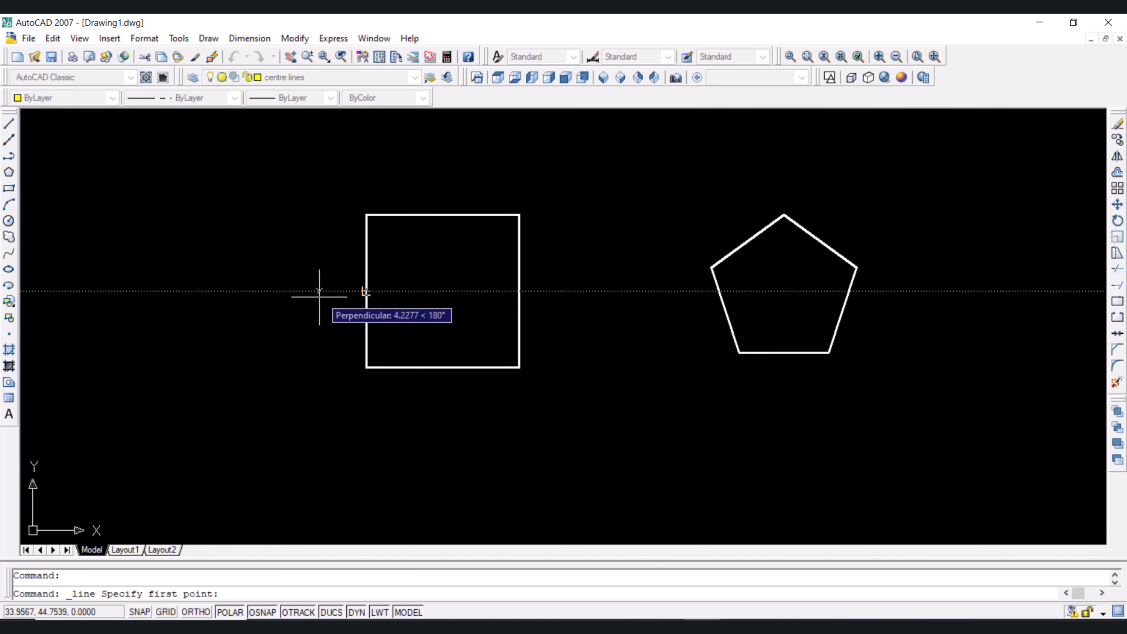
{"action": "left_click", "coordinate": [300, 291]}
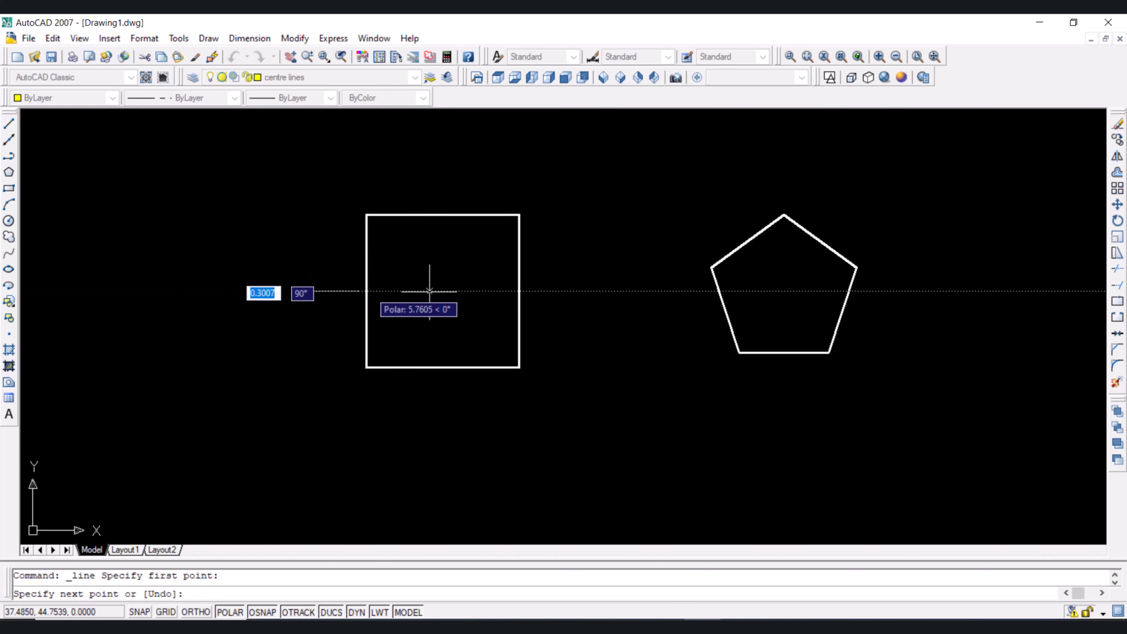
{"action": "left_click", "coordinate": [935, 291]}
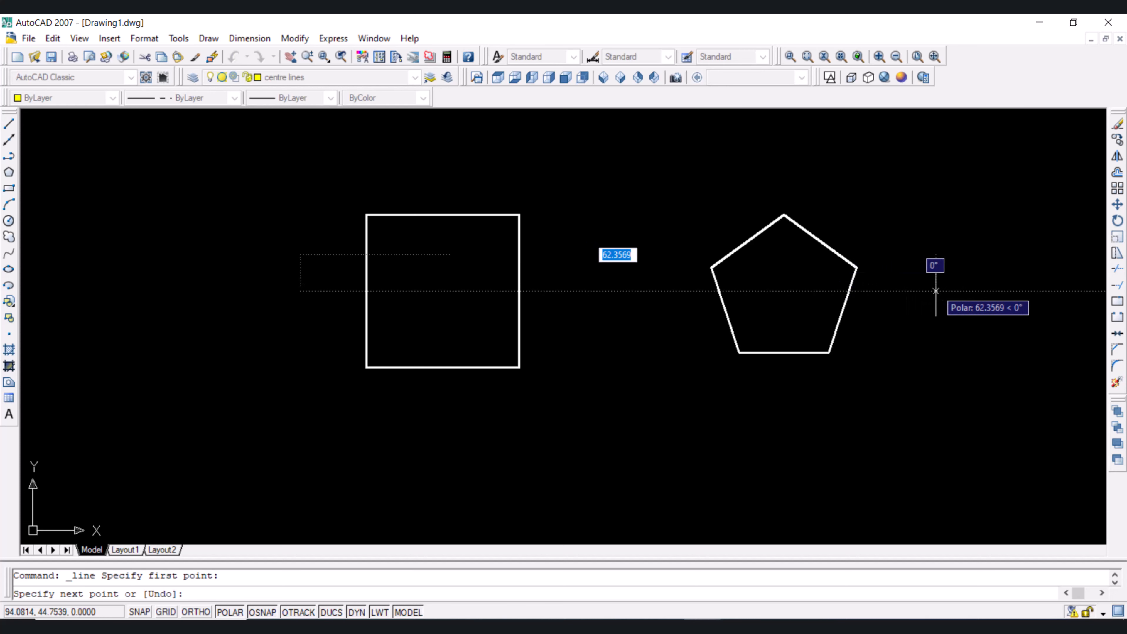
{"action": "key", "text": "Return"}
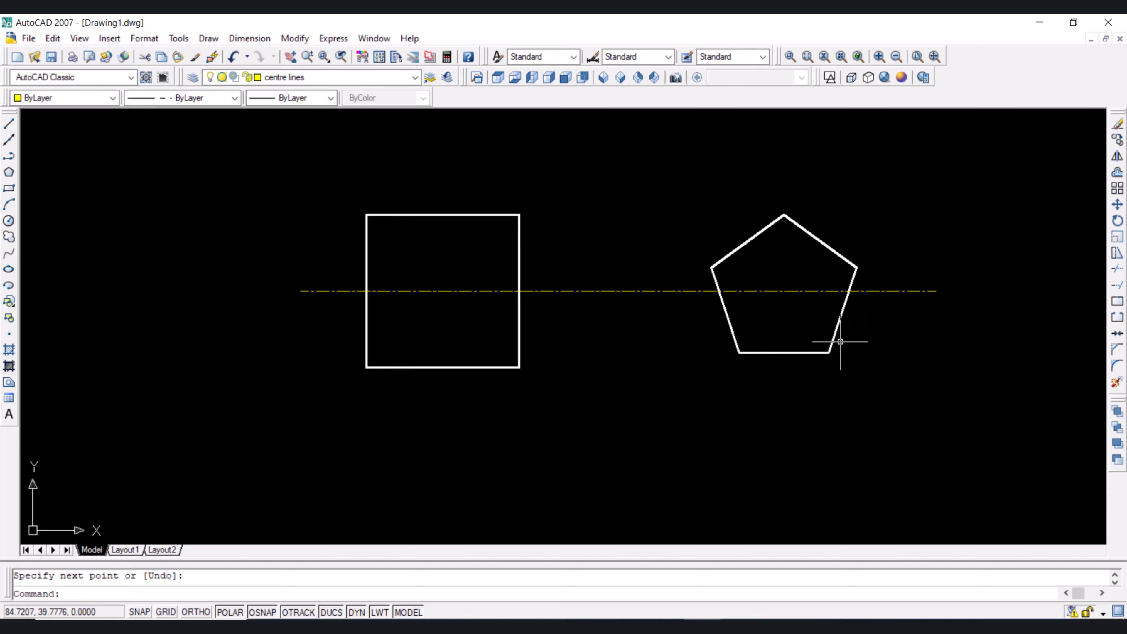
Step: Draw a vertical centre line through the square's midpoints, extending beyond its upper and lower edges
{"action": "key", "text": "Return"}
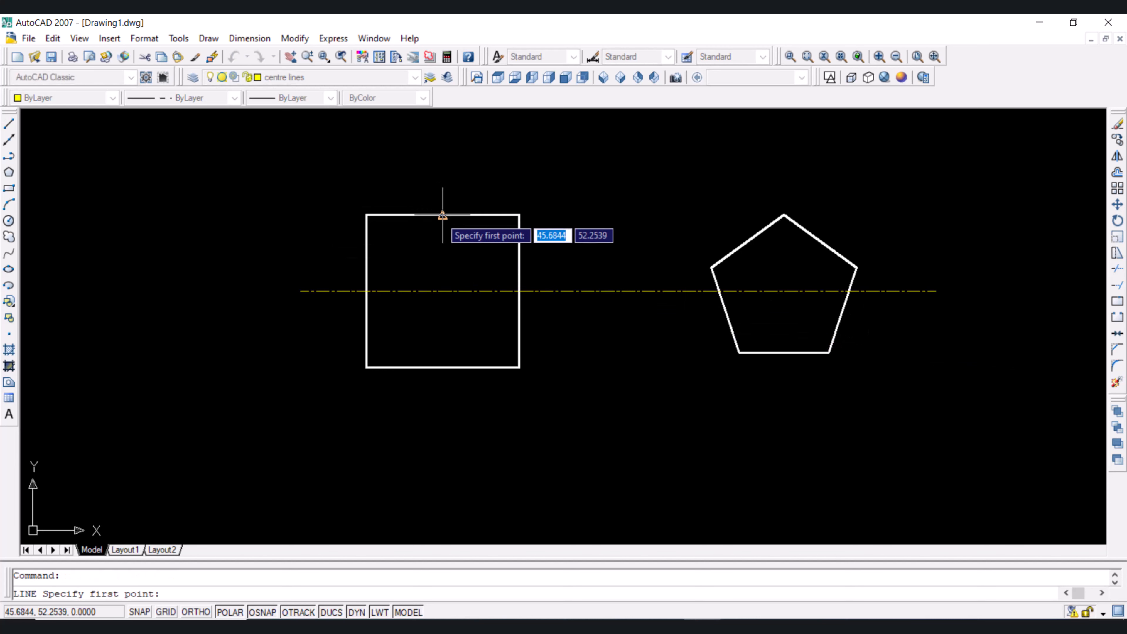
{"action": "left_click", "coordinate": [444, 154]}
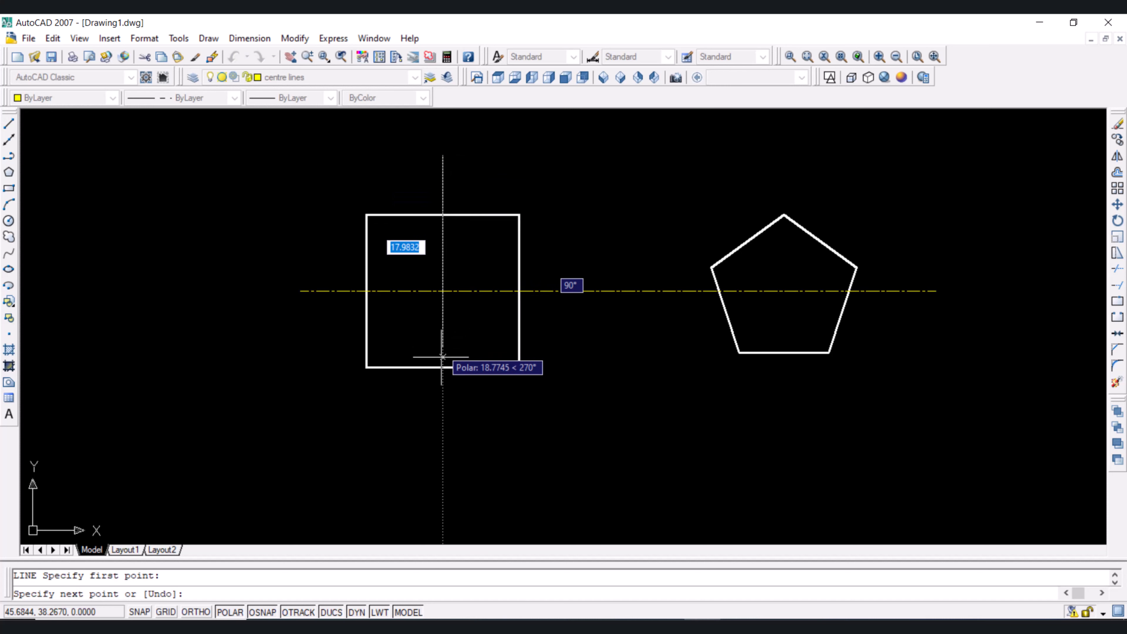
{"action": "left_click", "coordinate": [443, 432]}
{"action": "key", "text": "Return"}
Step: Draw a vertical centre line through the pentagon's centre, with its ends level with those of the square's vertical centre line
{"action": "key", "text": "Return"}
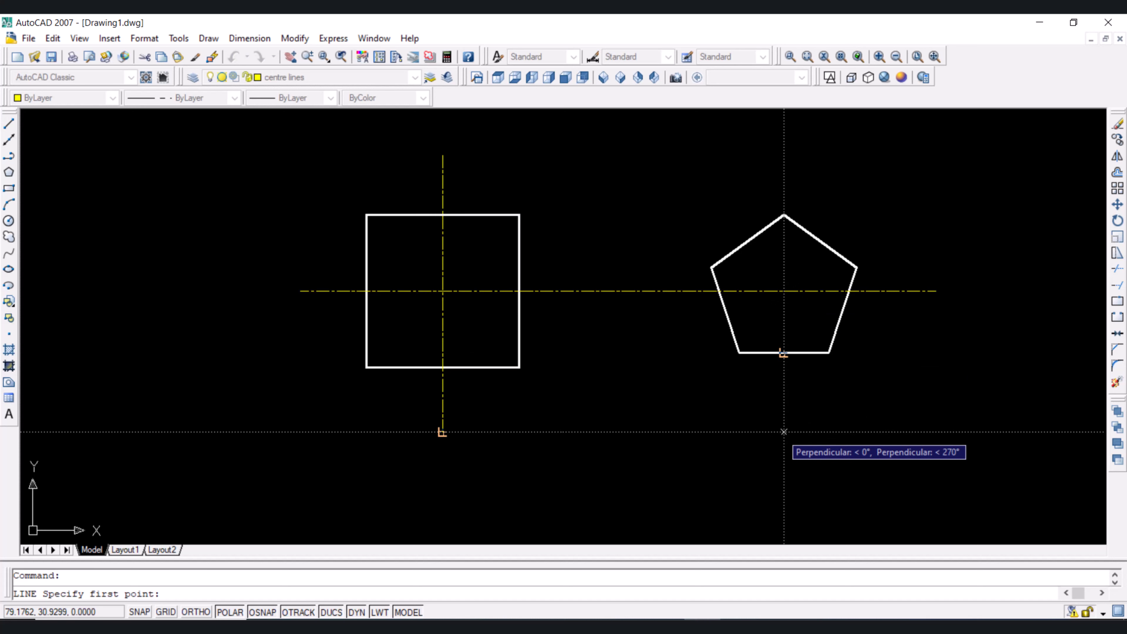
{"action": "left_click", "coordinate": [784, 431]}
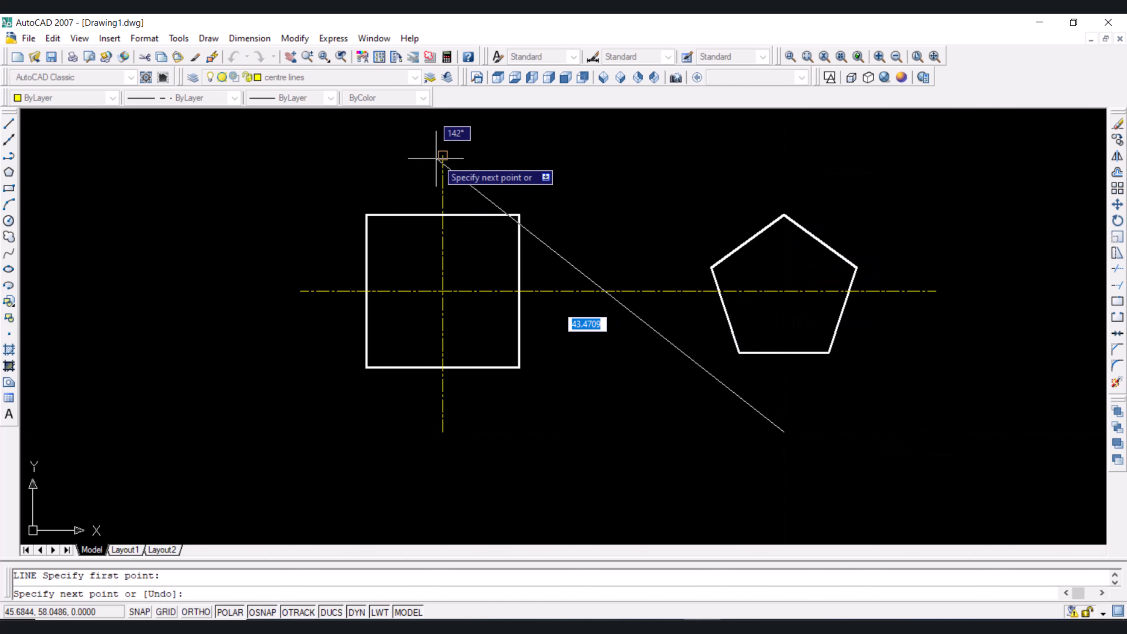
{"action": "left_click", "coordinate": [784, 155]}
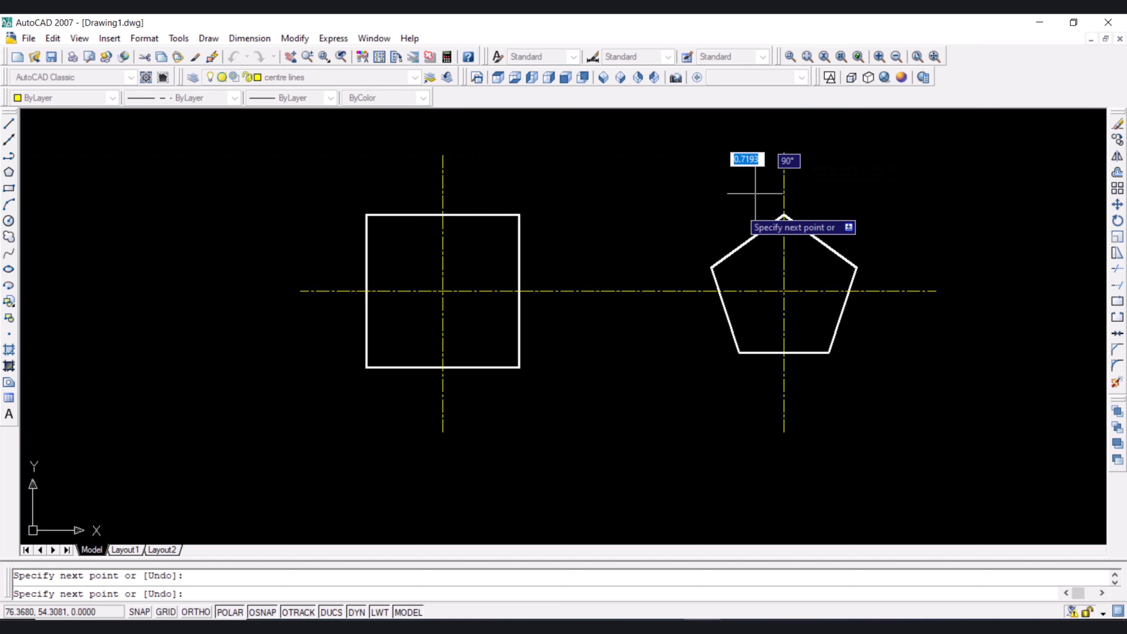
{"action": "key", "text": "Return"}
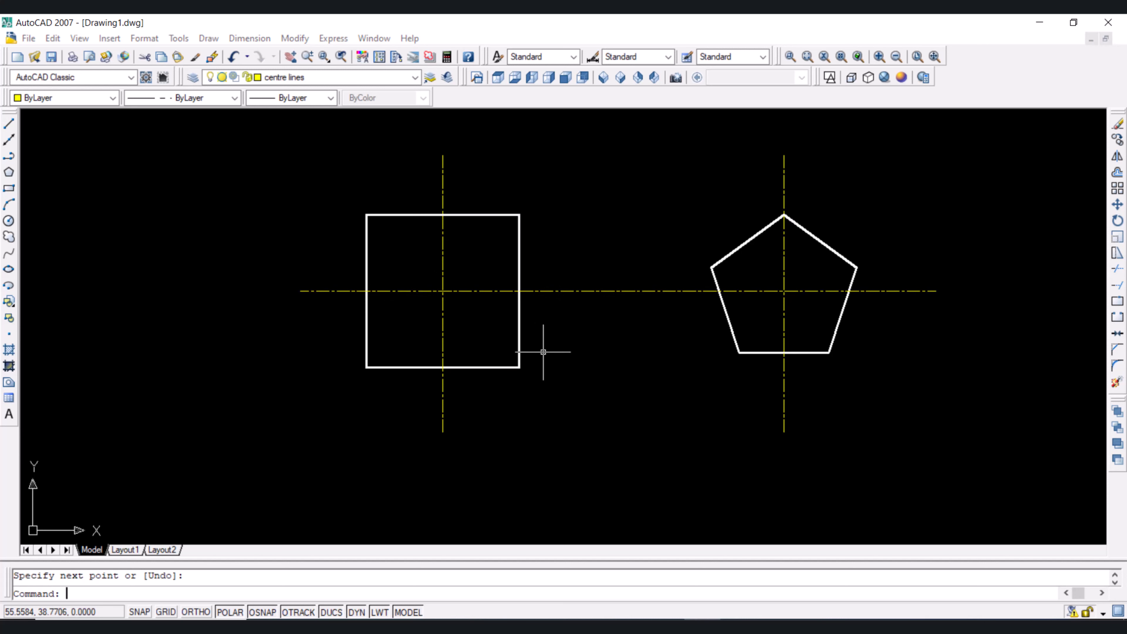
Step: Set the global linetype scale factor (LTSCALE) to 3
{"action": "type", "text": "lts"}
{"action": "key", "text": "Return"}
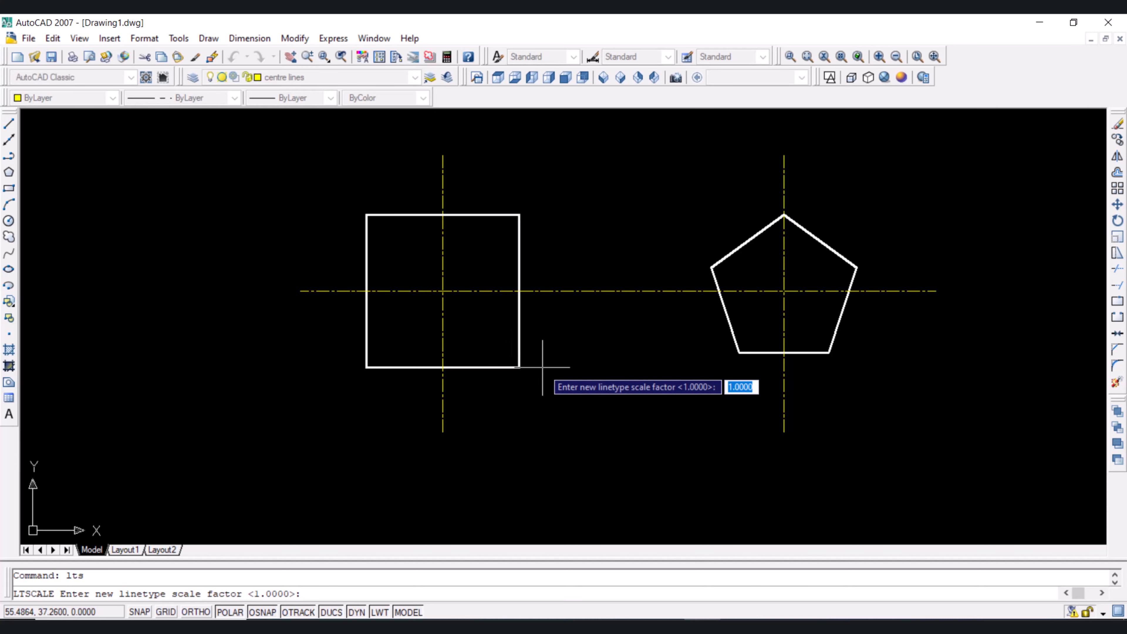
{"action": "type", "text": "3"}
{"action": "key", "text": "Return"}
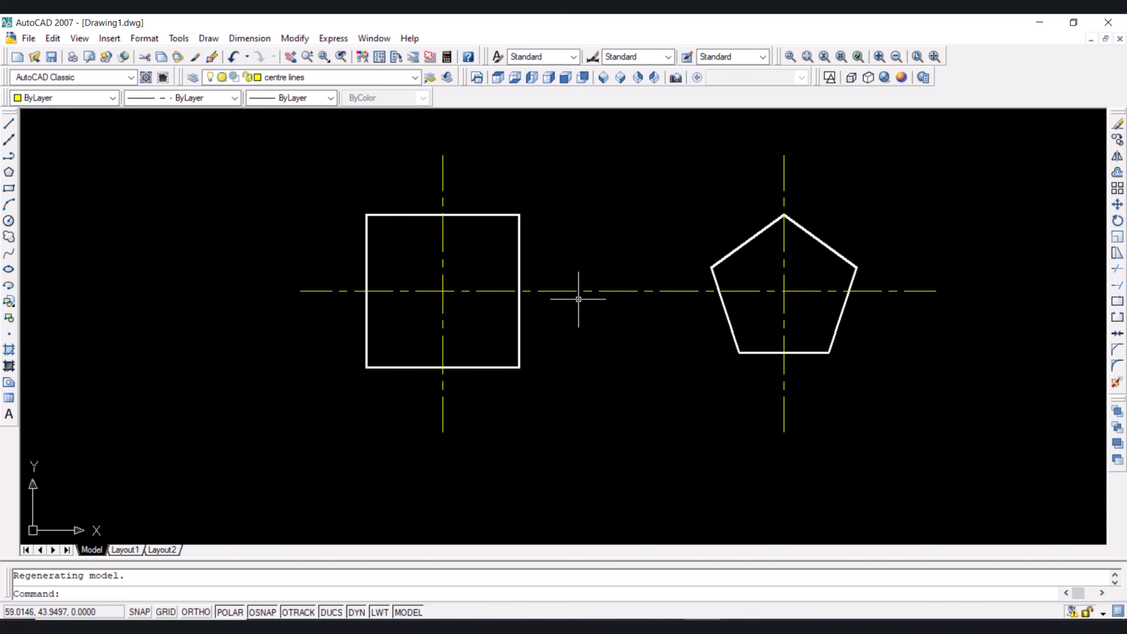
Step: Draw a circle of diameter 5 centred where the centre lines cross inside the square
{"action": "left_click", "coordinate": [9, 221]}
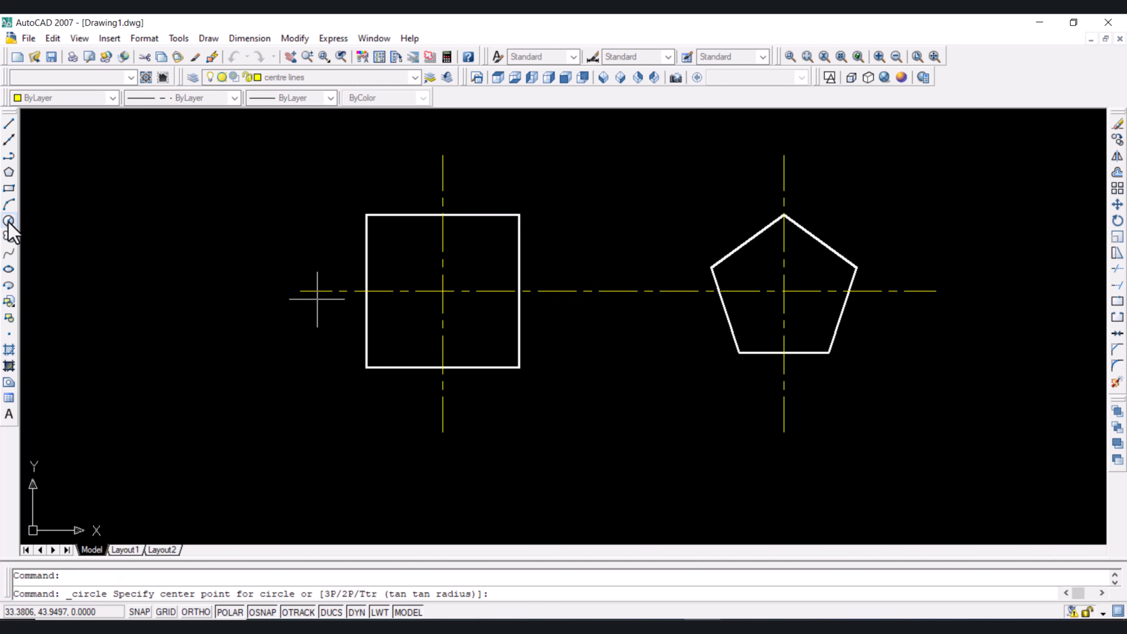
{"action": "left_click", "coordinate": [443, 291]}
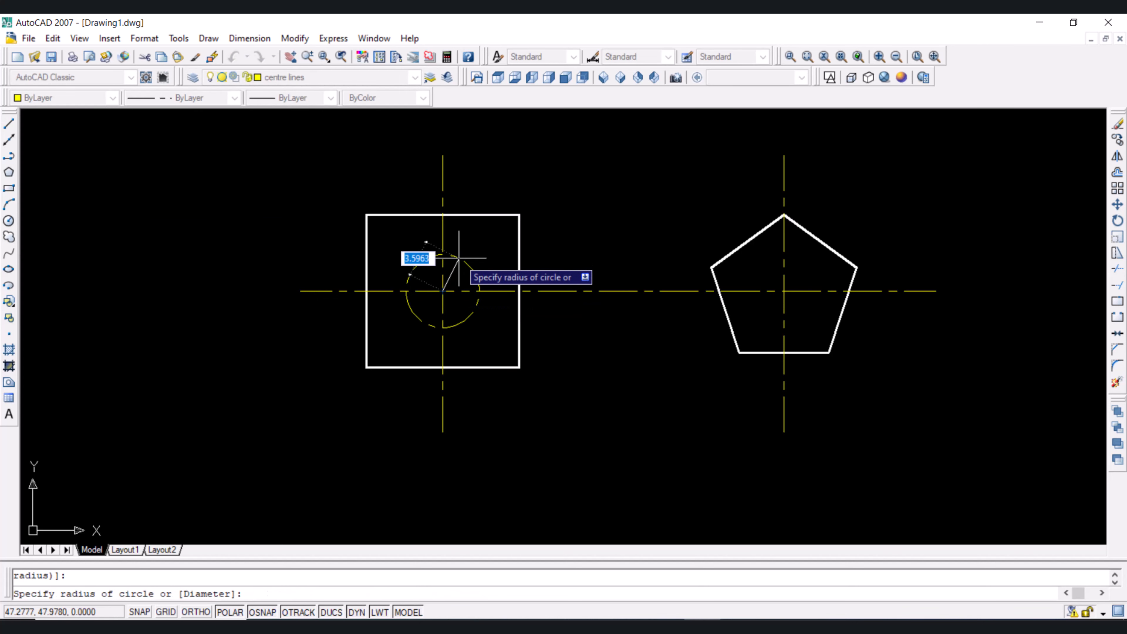
{"action": "type", "text": "d"}
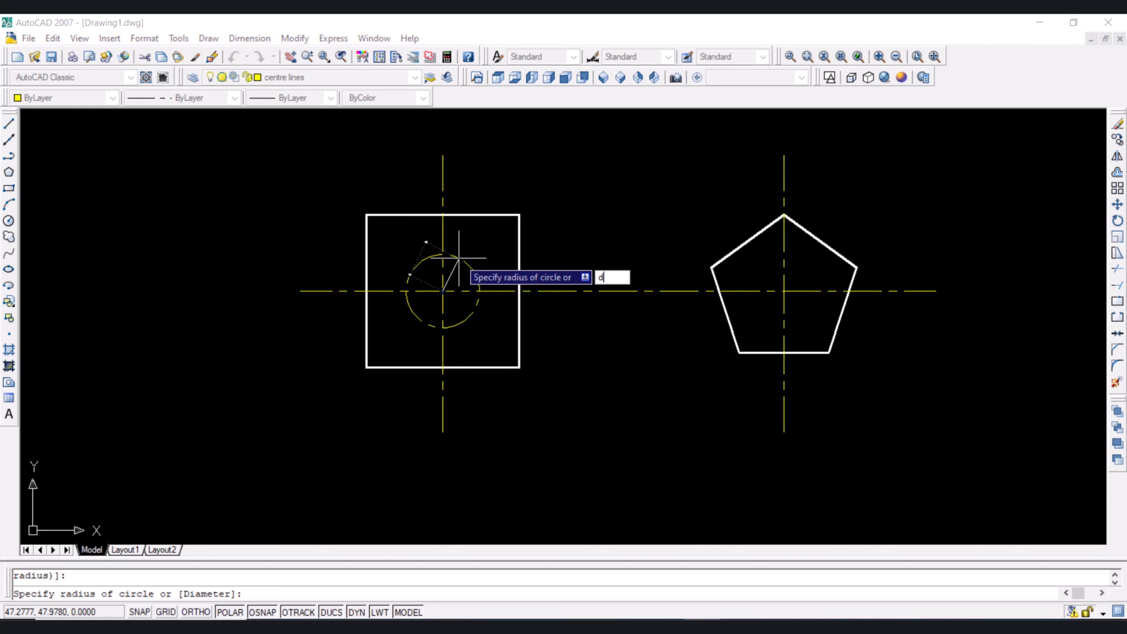
{"action": "key", "text": "Return"}
{"action": "type", "text": "5"}
{"action": "key", "text": "Return"}
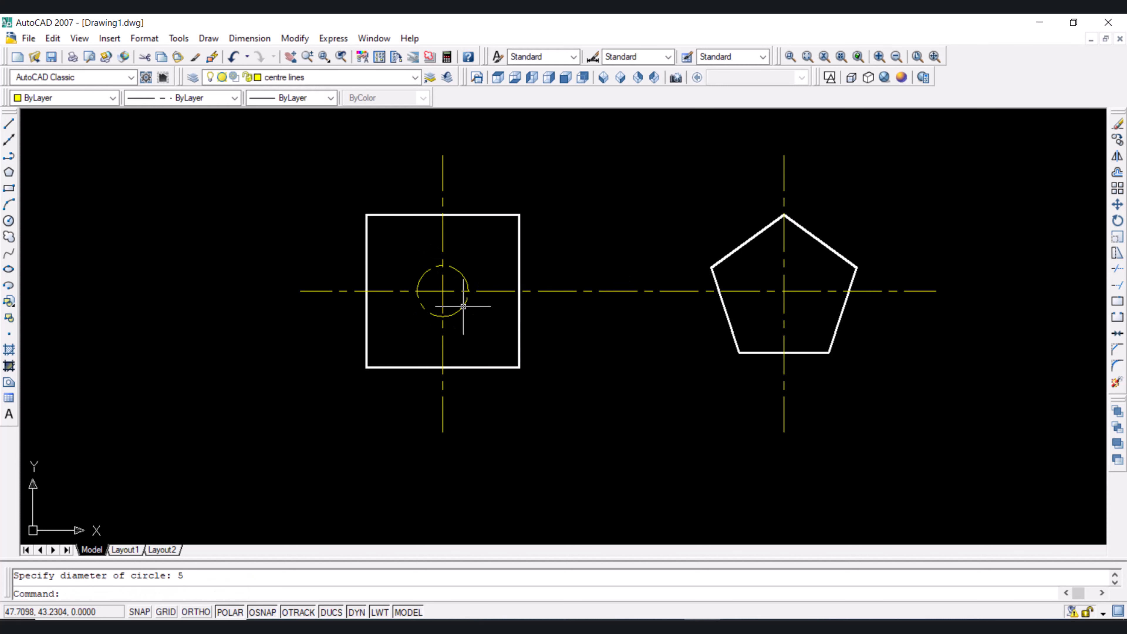
Step: Copy the circle from the square's centre to the centre-line intersection inside the pentagon
{"action": "left_click", "coordinate": [462, 305]}
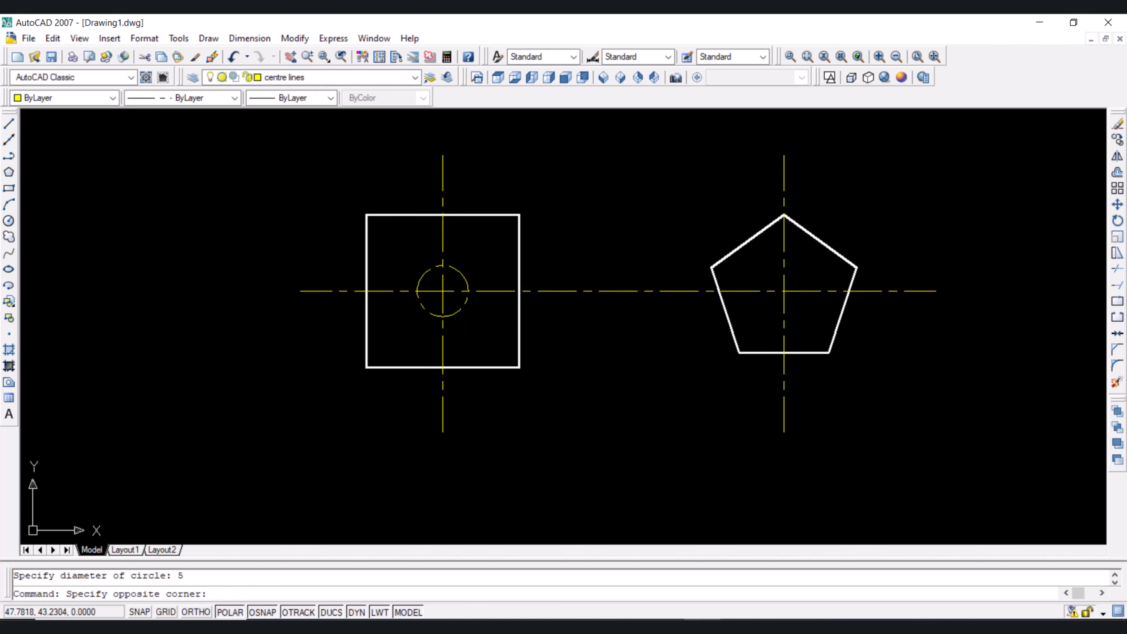
{"action": "left_click", "coordinate": [463, 305]}
{"action": "left_click", "coordinate": [458, 313]}
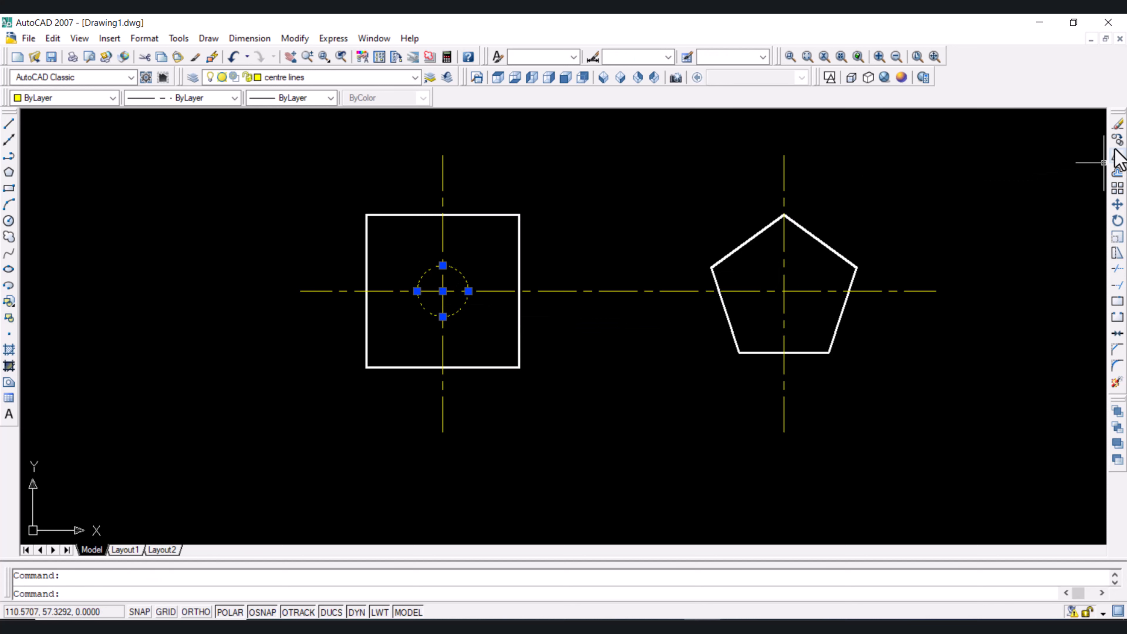
{"action": "left_click", "coordinate": [1117, 140]}
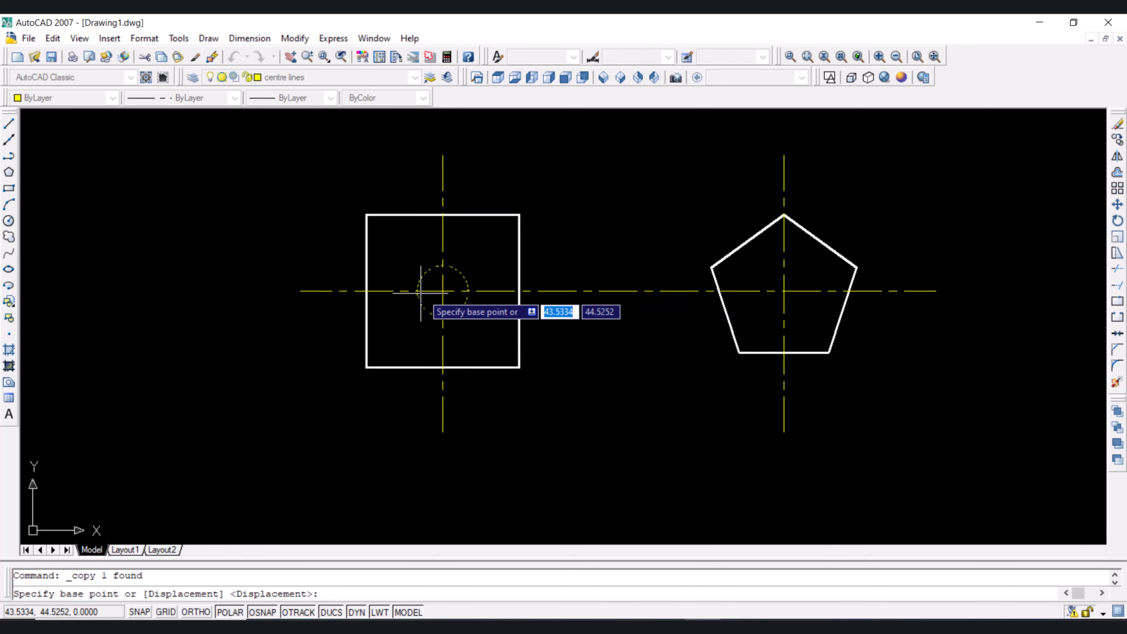
{"action": "scroll", "coordinate": [443, 291], "scroll_direction": "up", "scroll_amount": 5}
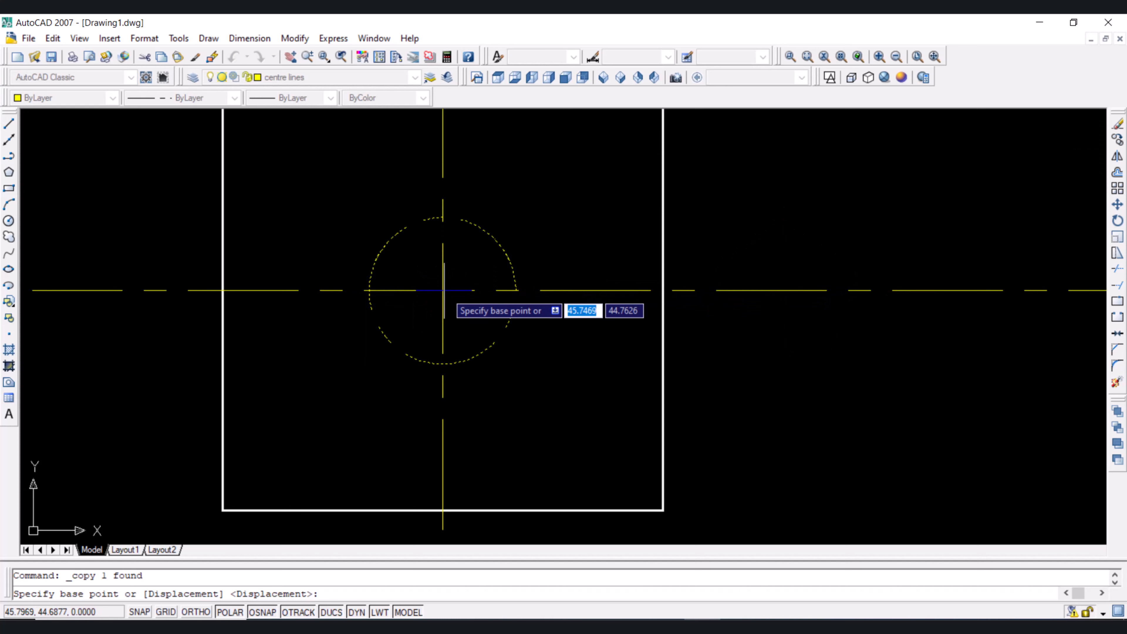
{"action": "left_click", "coordinate": [442, 290]}
{"action": "scroll", "coordinate": [442, 291], "scroll_direction": "down", "scroll_amount": 4}
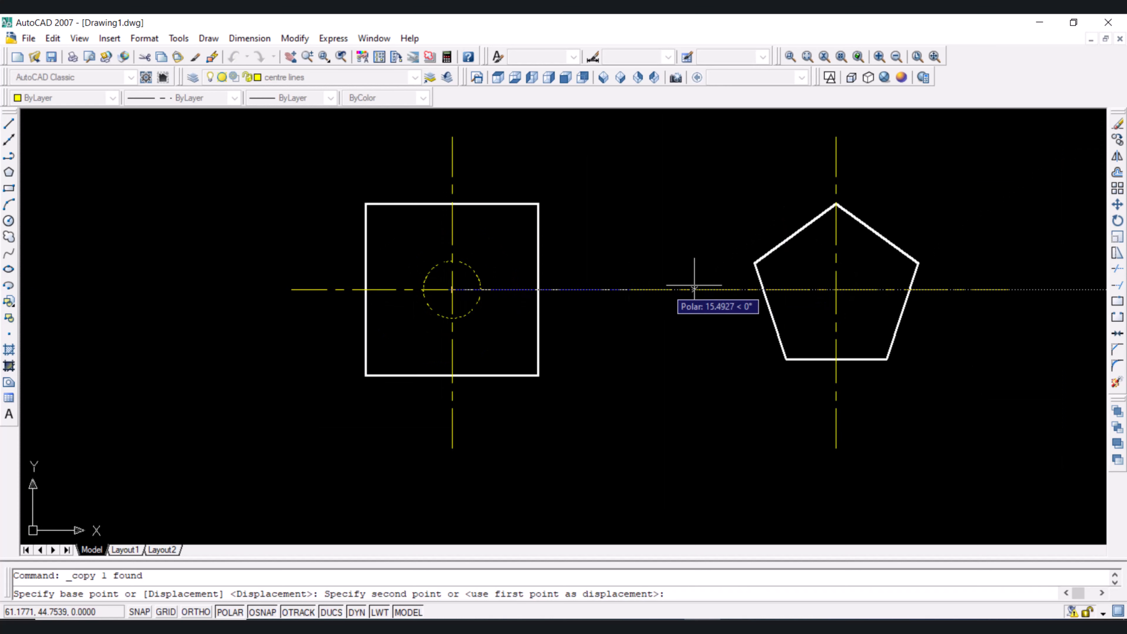
{"action": "scroll", "coordinate": [855, 284], "scroll_direction": "up", "scroll_amount": 5}
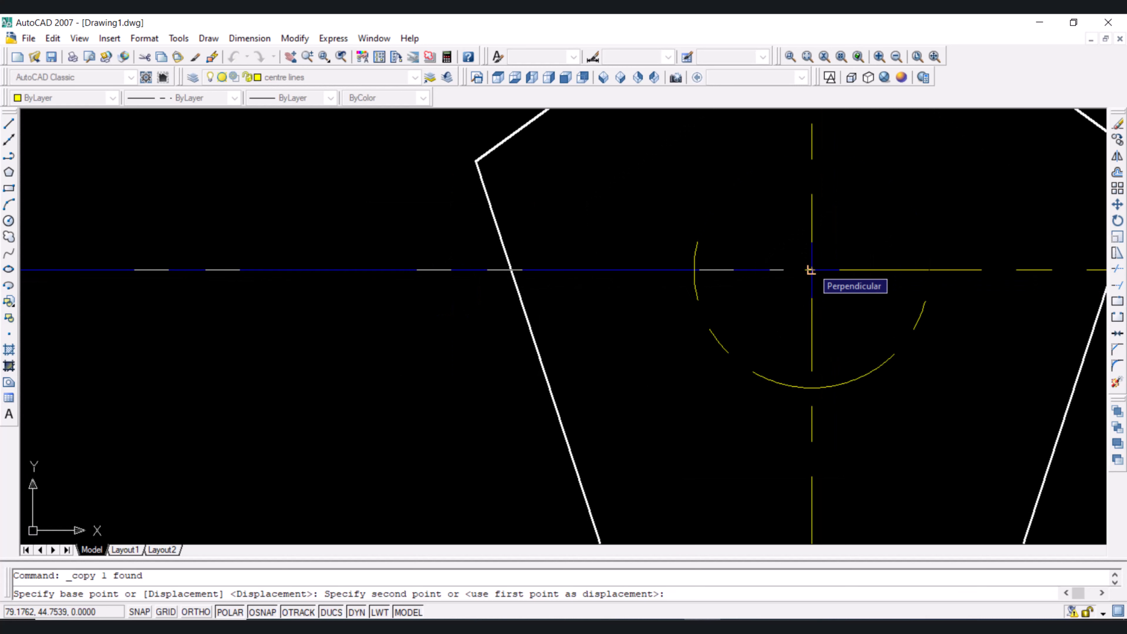
{"action": "left_click", "coordinate": [811, 270]}
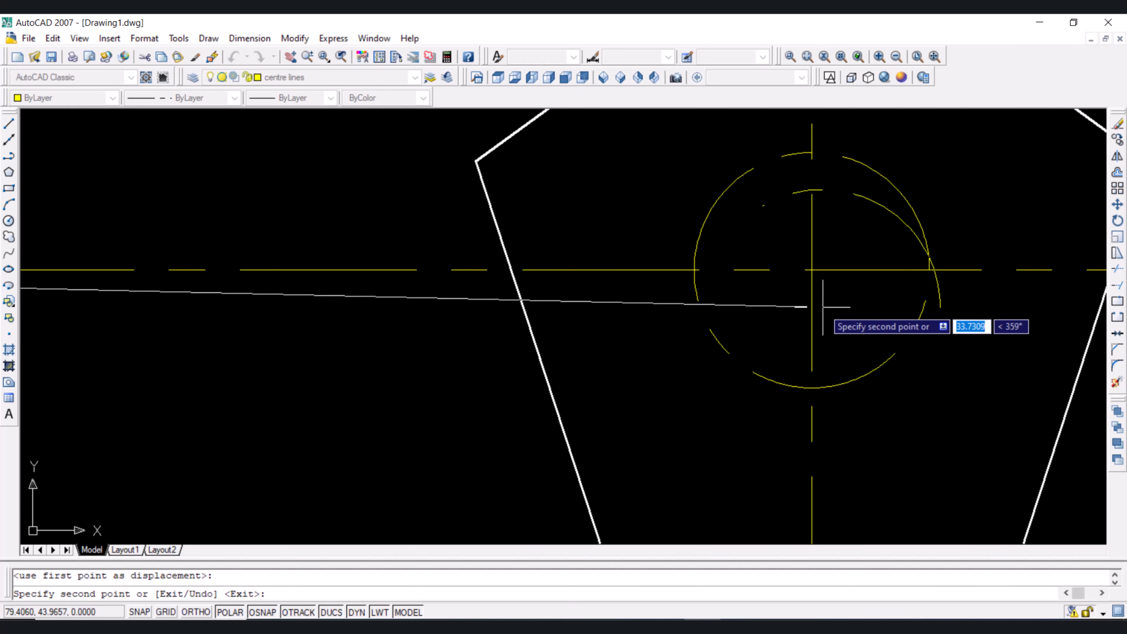
{"action": "key", "text": "Return"}
Step: Move the circles in the square and the pentagon to the hidden lines layer and clear the selection
{"action": "scroll", "coordinate": [795, 340], "scroll_direction": "down", "scroll_amount": 6}
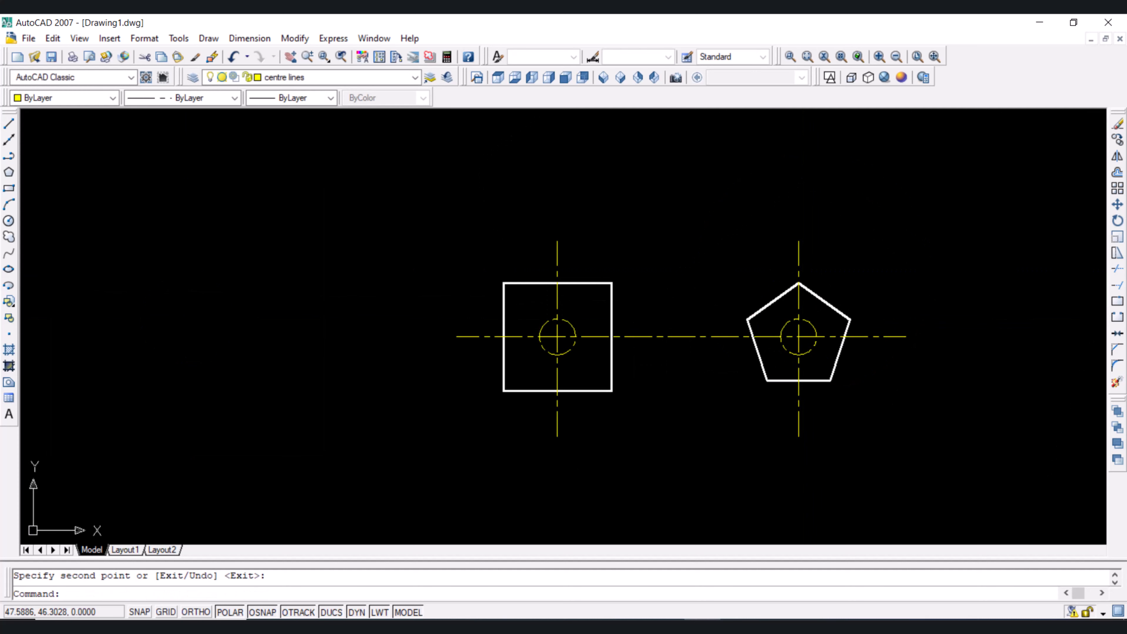
{"action": "left_click", "coordinate": [545, 324]}
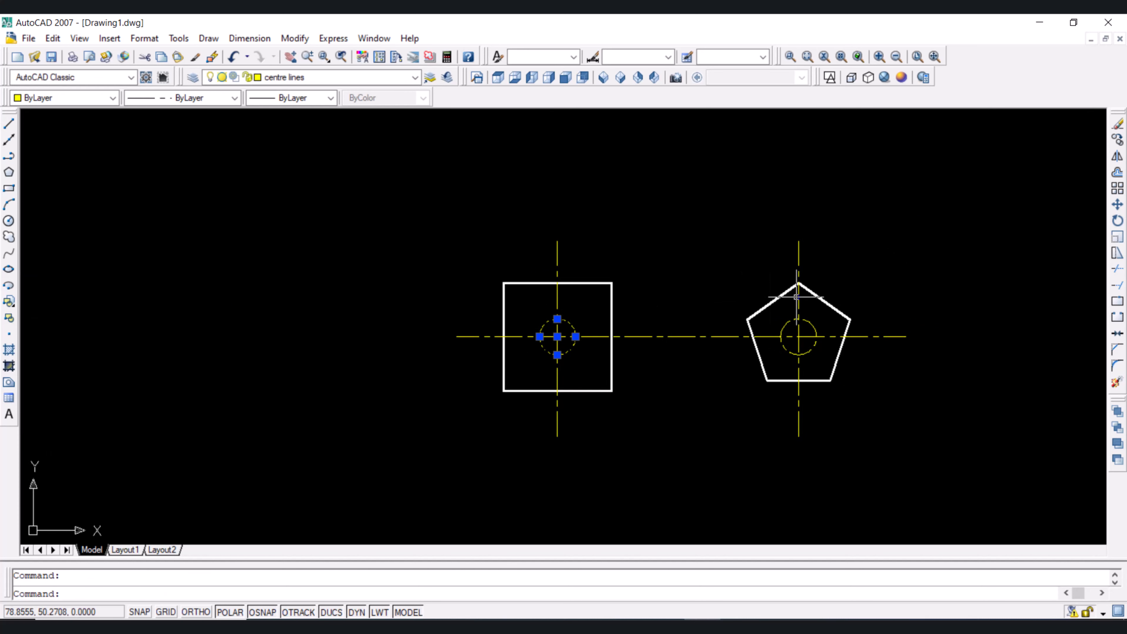
{"action": "left_click", "coordinate": [792, 322]}
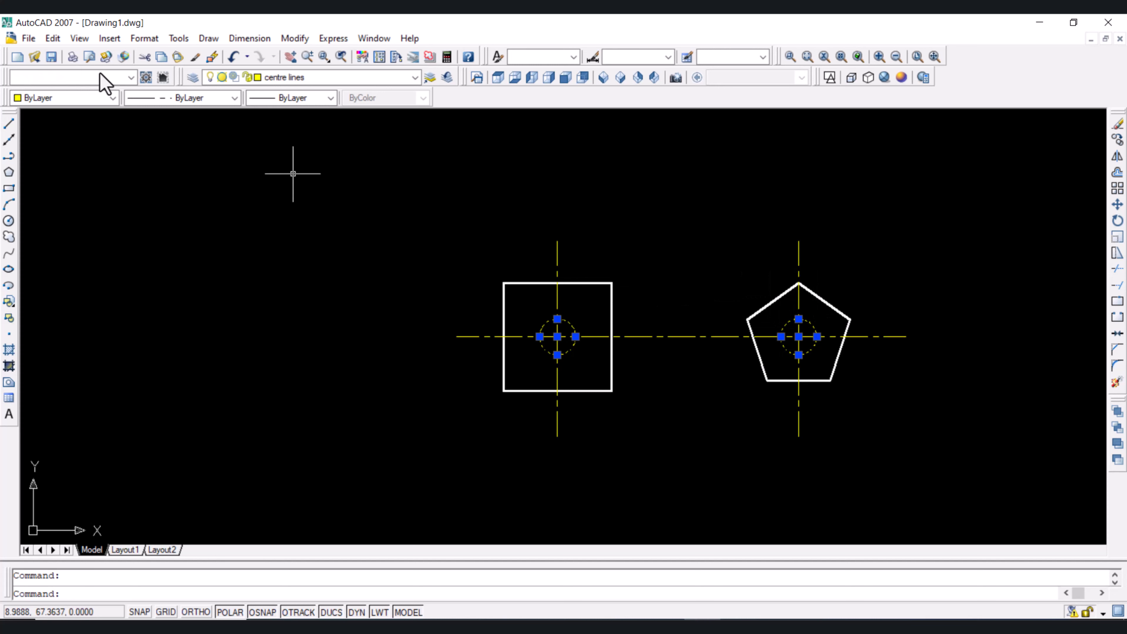
{"action": "left_click", "coordinate": [274, 81]}
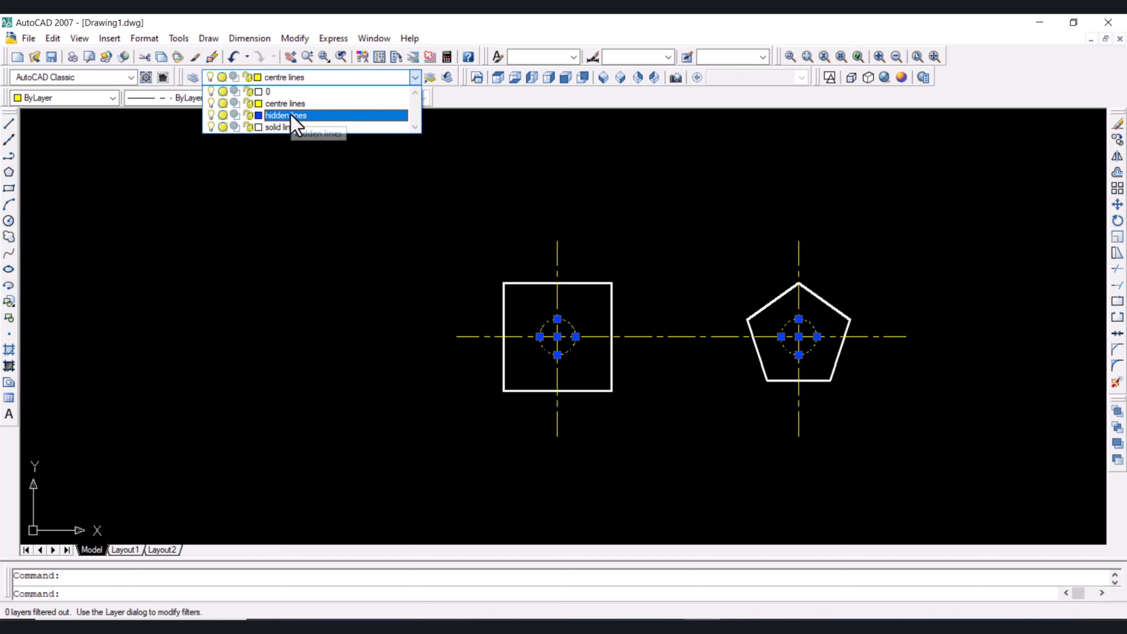
{"action": "left_click", "coordinate": [293, 116]}
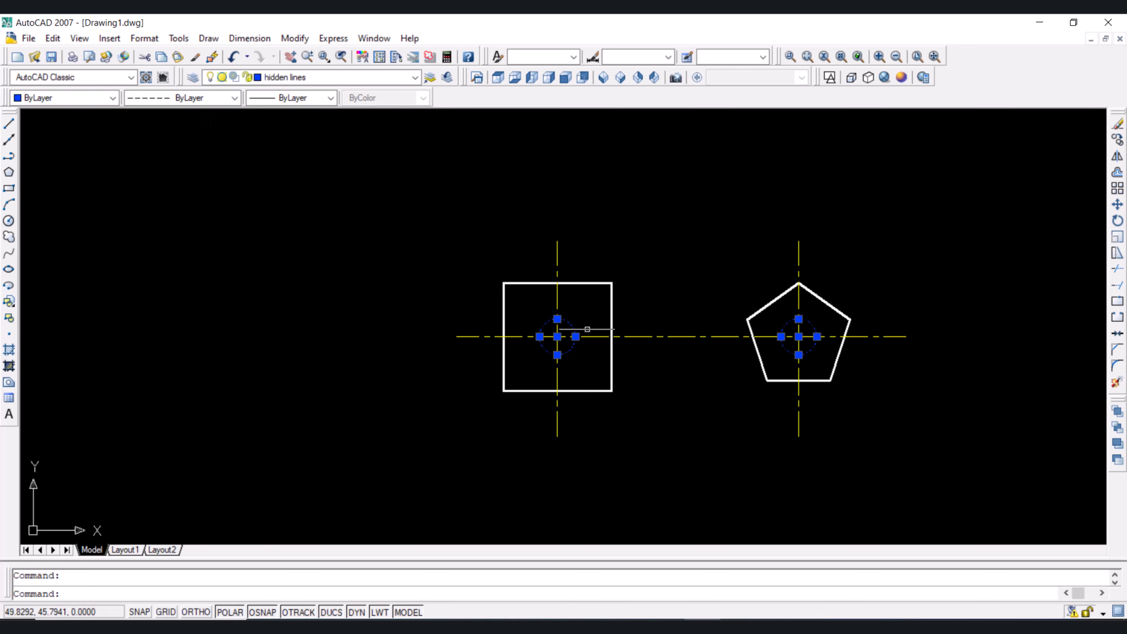
{"action": "key", "text": "Escape"}
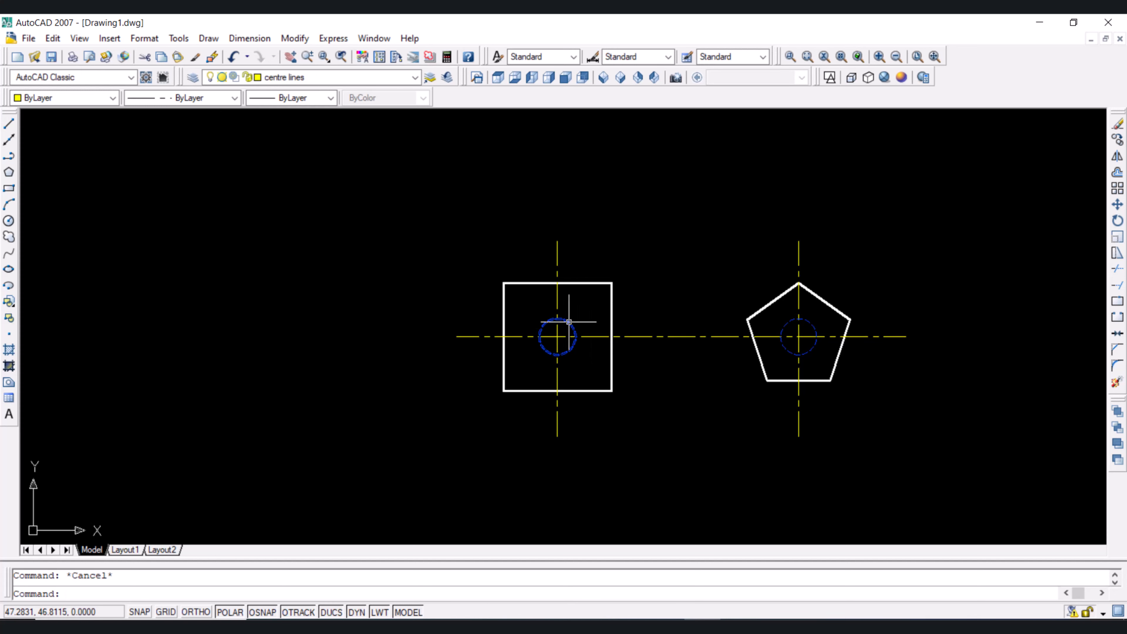
Step: Examine the dashes of the hidden circle in the square and try a global linetype scale factor of 5
{"action": "scroll", "coordinate": [570, 322], "scroll_direction": "up", "scroll_amount": 4}
{"action": "scroll", "coordinate": [569, 322], "scroll_direction": "up", "scroll_amount": 3}
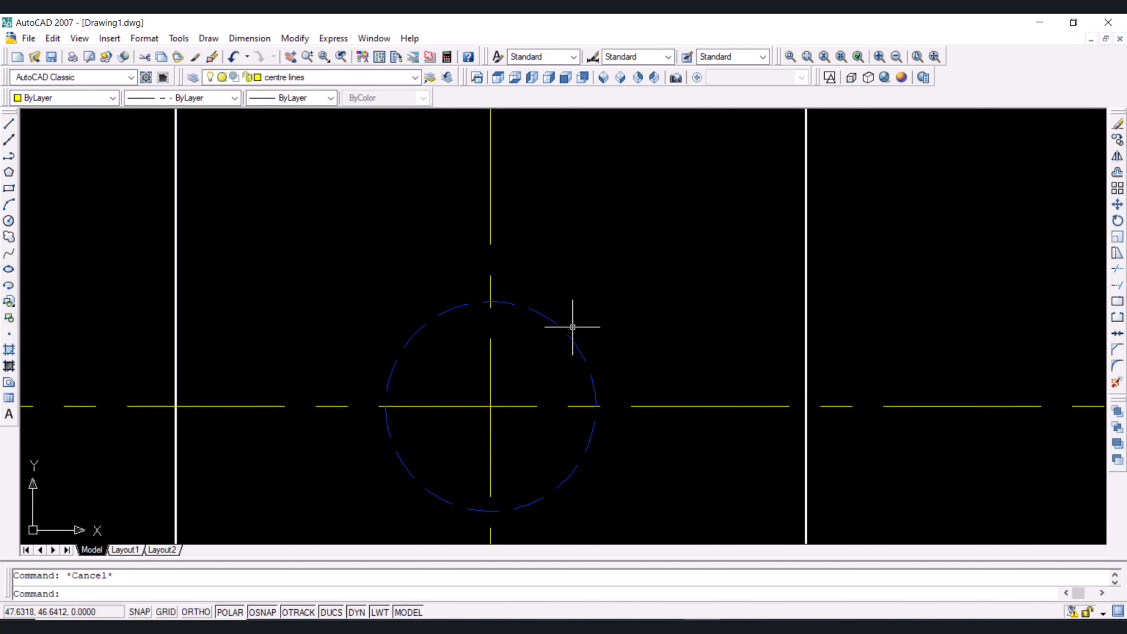
{"action": "scroll", "coordinate": [550, 313], "scroll_direction": "down", "scroll_amount": 4}
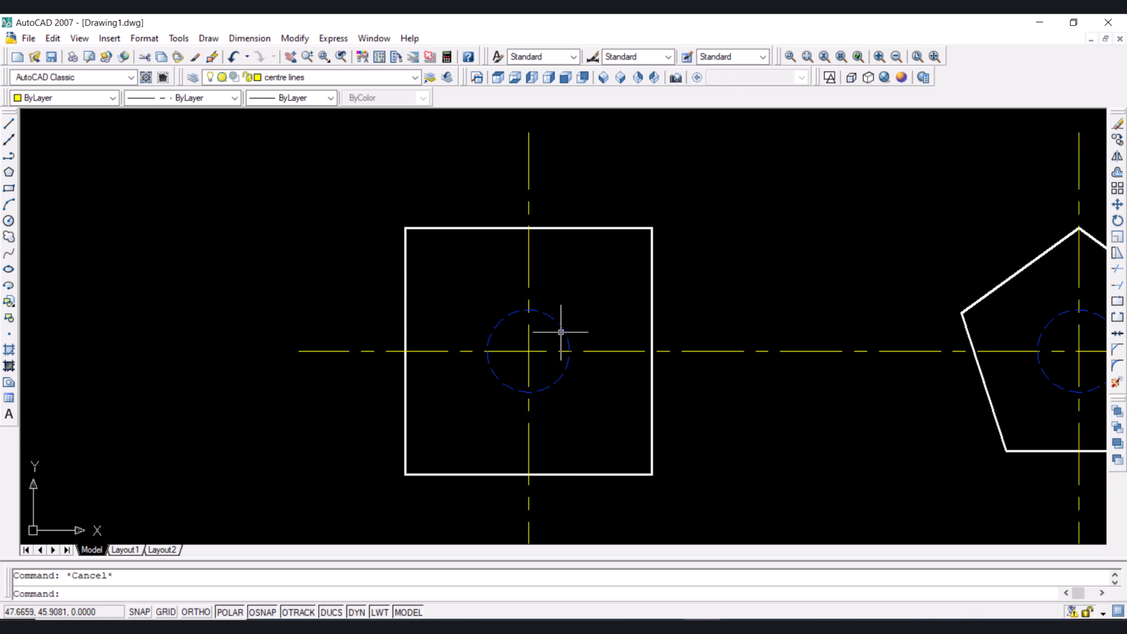
{"action": "scroll", "coordinate": [560, 330], "scroll_direction": "down", "scroll_amount": 2}
{"action": "scroll", "coordinate": [562, 337], "scroll_direction": "up", "scroll_amount": 4}
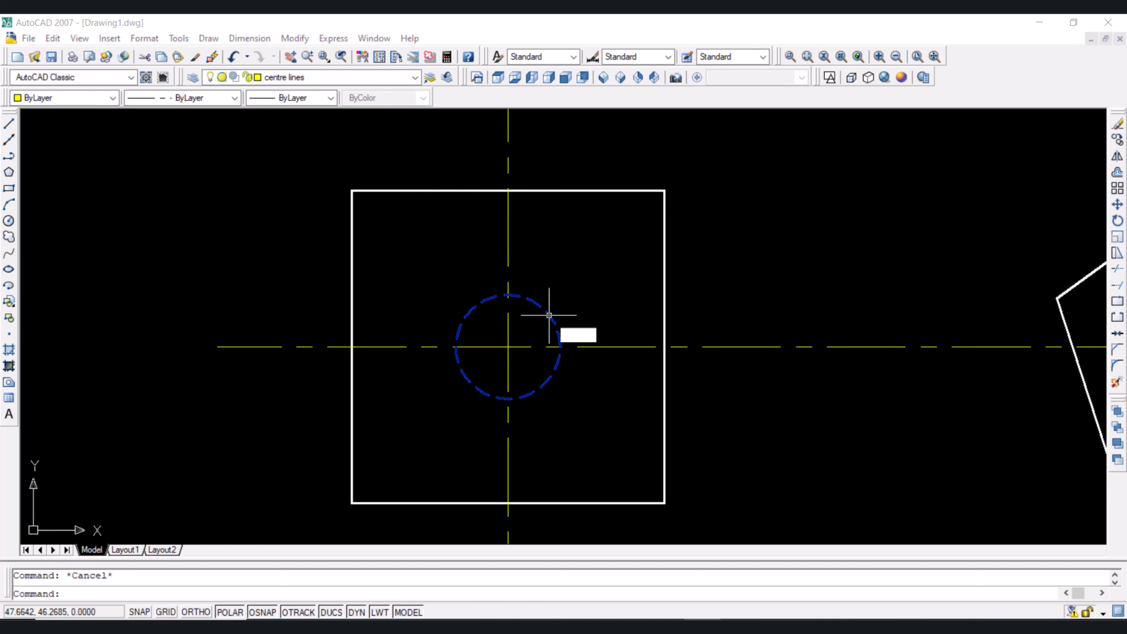
{"action": "key", "text": "Return"}
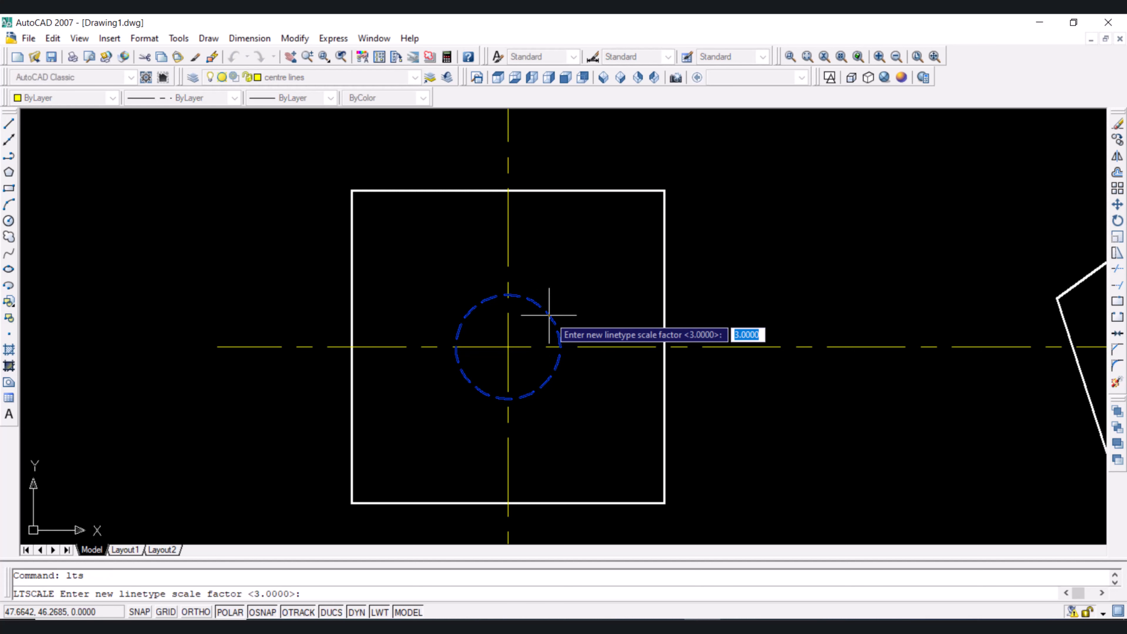
{"action": "type", "text": "5"}
{"action": "key", "text": "Return"}
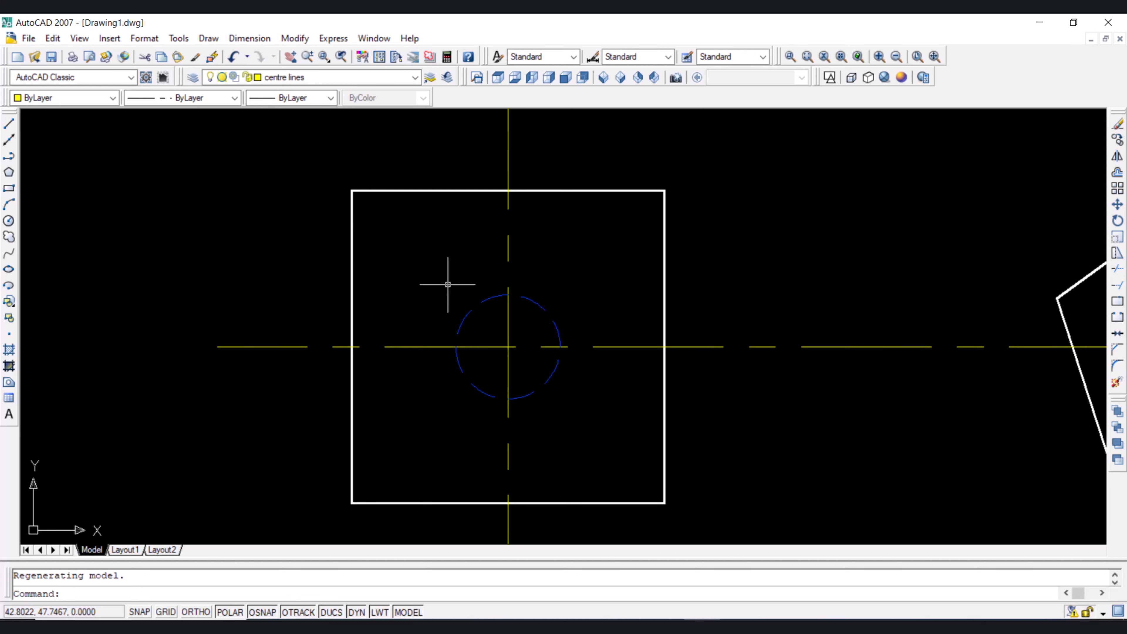
Step: Try a global linetype scale factor of 0.5 and inspect the dashes of the hidden circle up close
{"action": "type", "text": "lt"}
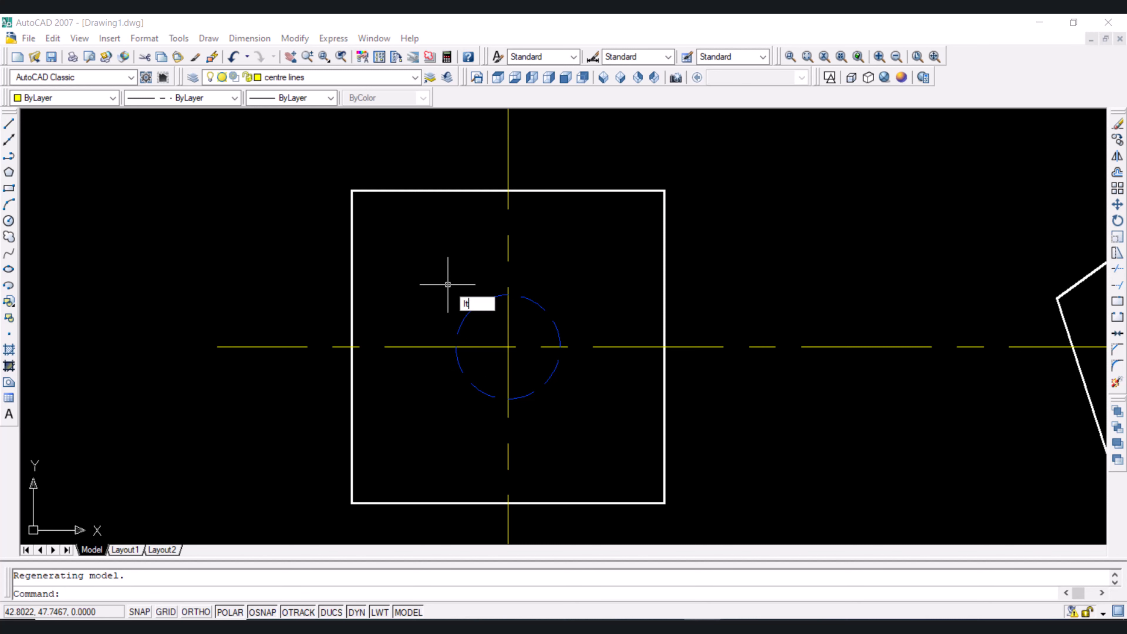
{"action": "type", "text": "s"}
{"action": "key", "text": "Return"}
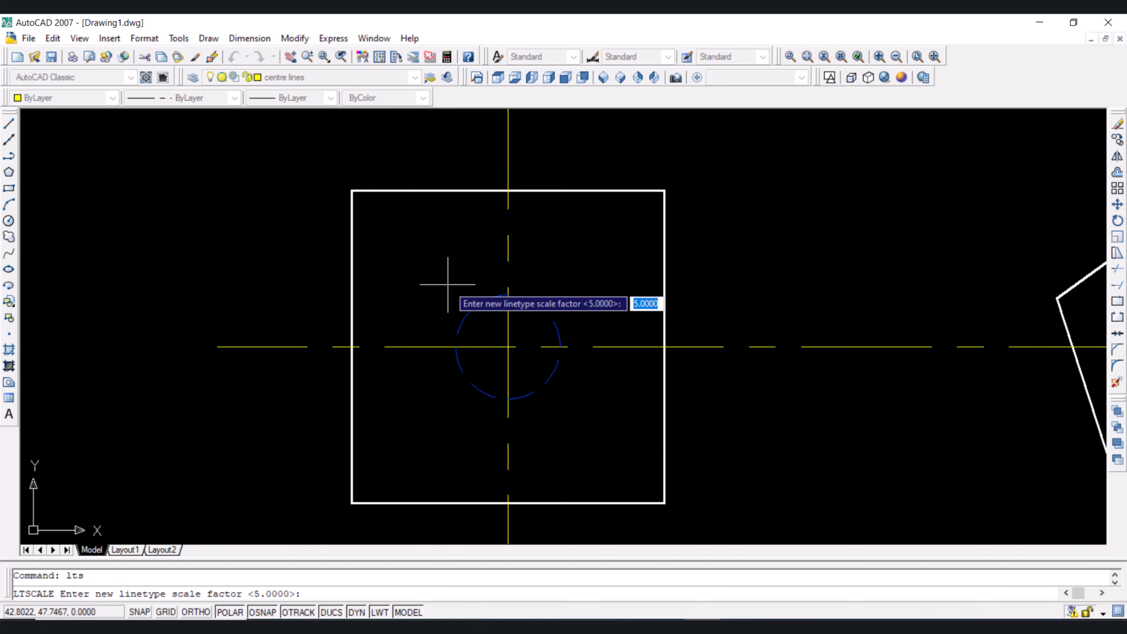
{"action": "type", "text": "0.5"}
{"action": "key", "text": "Return"}
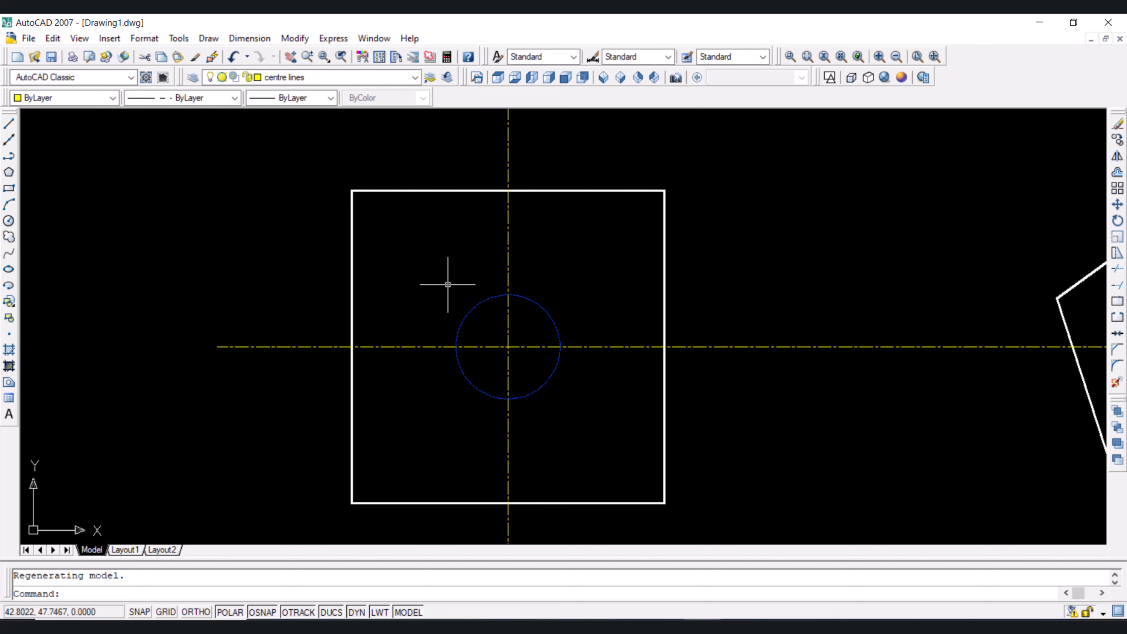
{"action": "scroll", "coordinate": [470, 319], "scroll_direction": "up", "scroll_amount": 10}
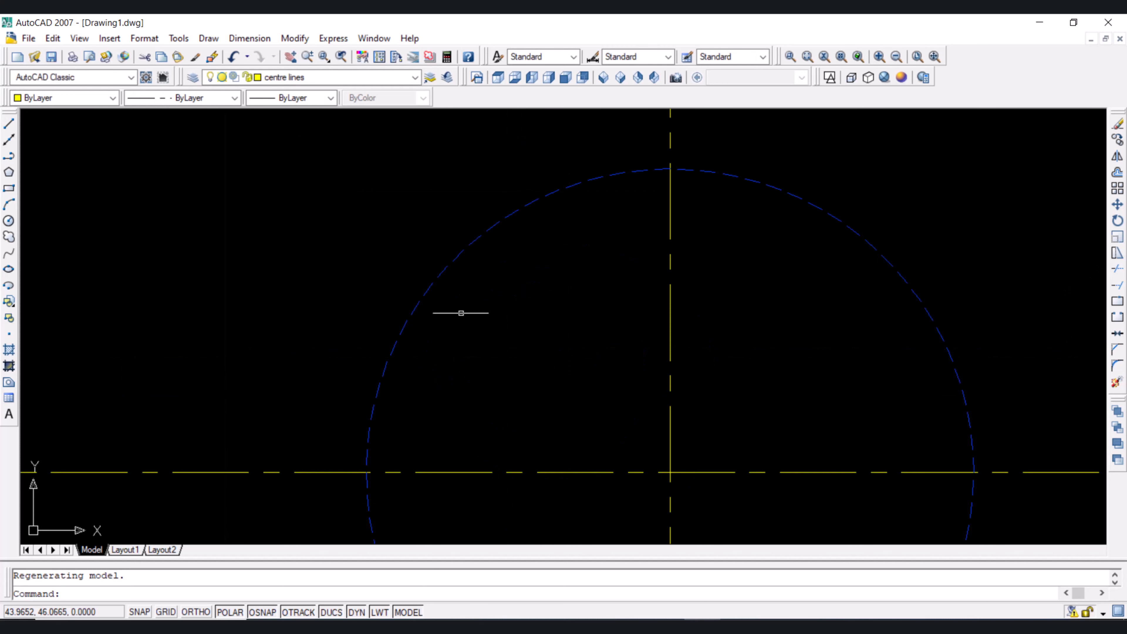
{"action": "scroll", "coordinate": [390, 352], "scroll_direction": "down", "scroll_amount": 10}
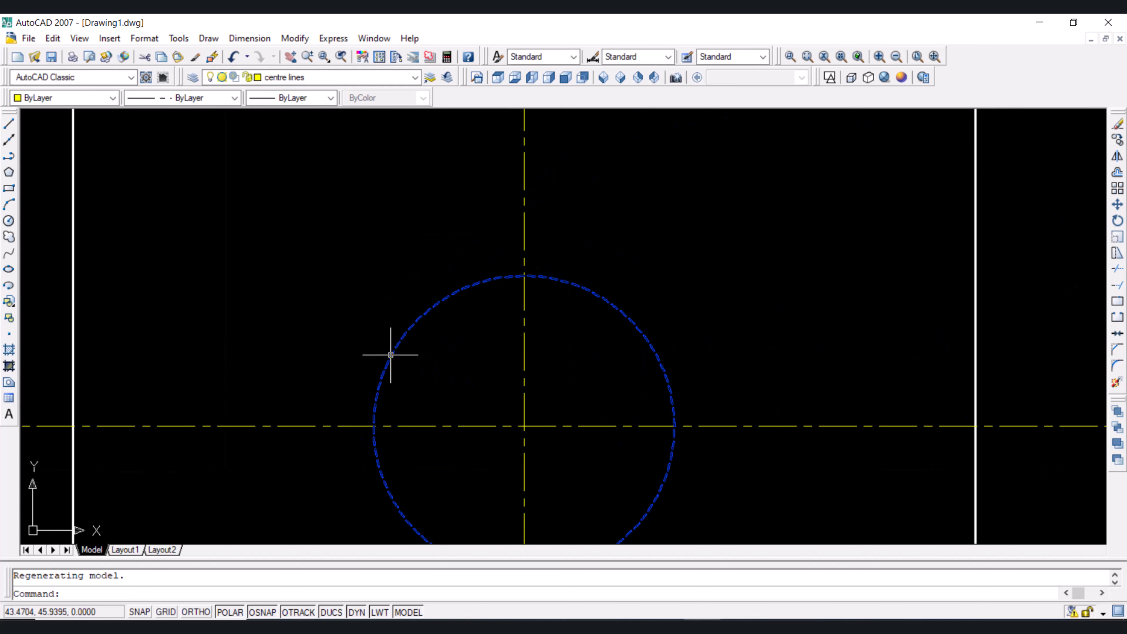
{"action": "scroll", "coordinate": [408, 337], "scroll_direction": "down", "scroll_amount": 5}
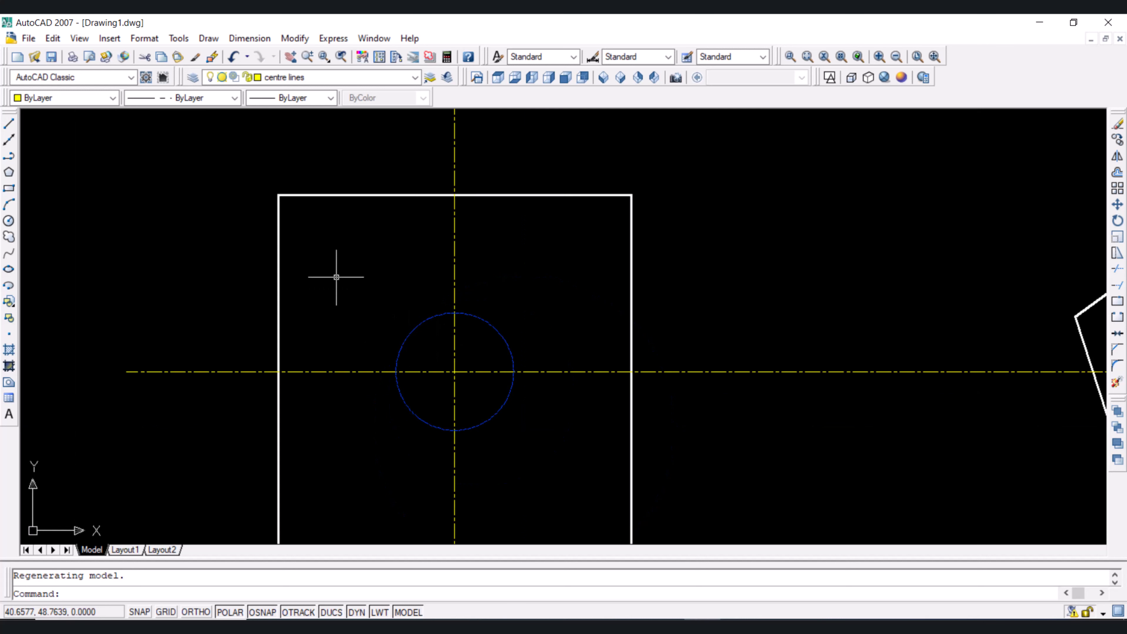
Step: Set the global linetype scale factor back to 3 and check the centre and hidden lines of both shapes
{"action": "type", "text": "lts"}
{"action": "key", "text": "Return"}
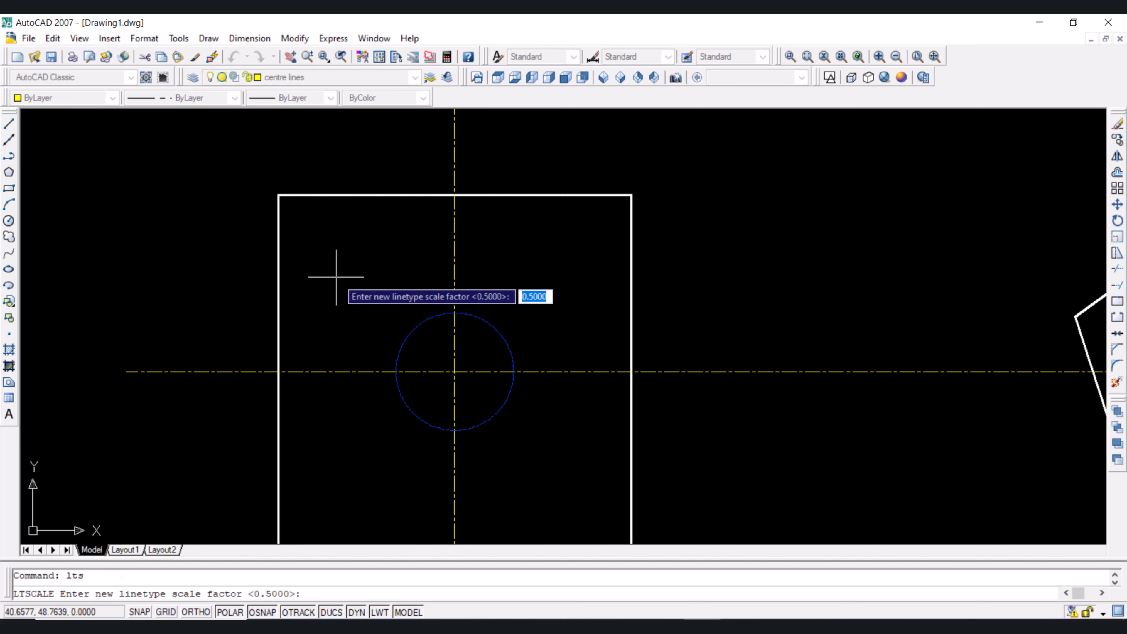
{"action": "type", "text": "10"}
{"action": "key", "text": "Return"}
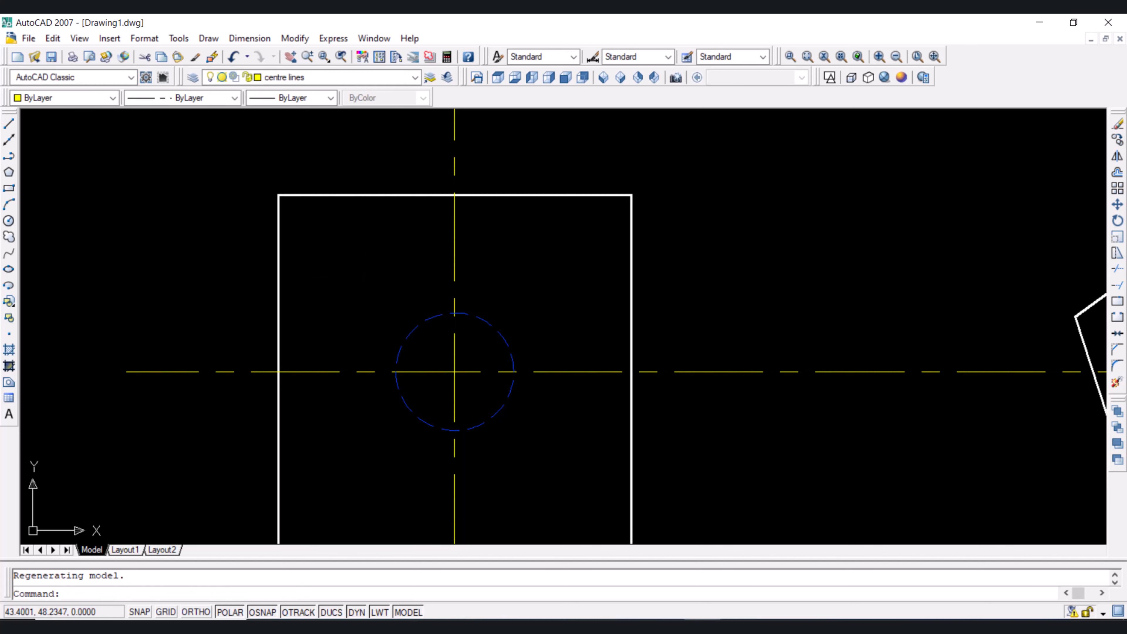
{"action": "scroll", "coordinate": [377, 290], "scroll_direction": "down", "scroll_amount": 6}
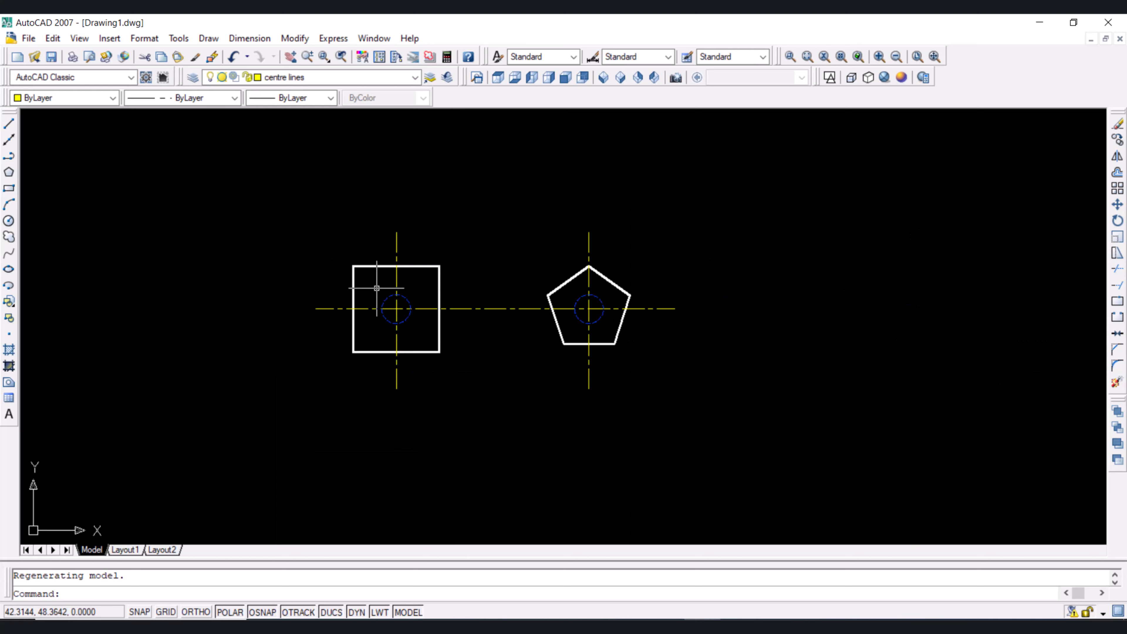
{"action": "scroll", "coordinate": [415, 290], "scroll_direction": "up", "scroll_amount": 5}
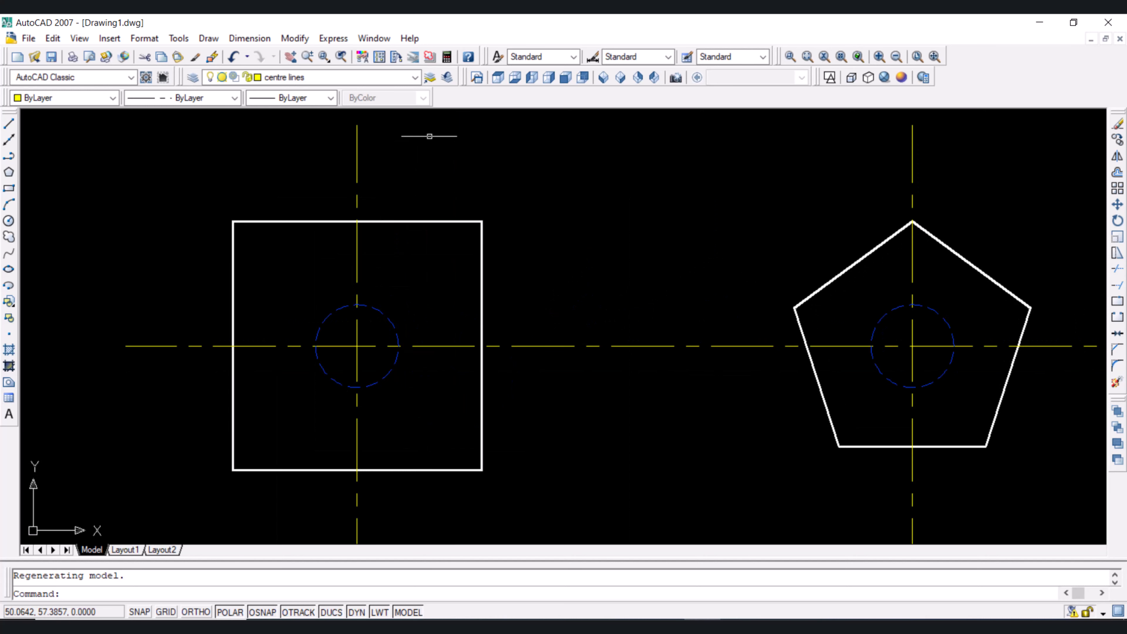
Step: Turn off the centre lines and hidden lines layers so that only the solid outlines are displayed
{"action": "left_click", "coordinate": [384, 81]}
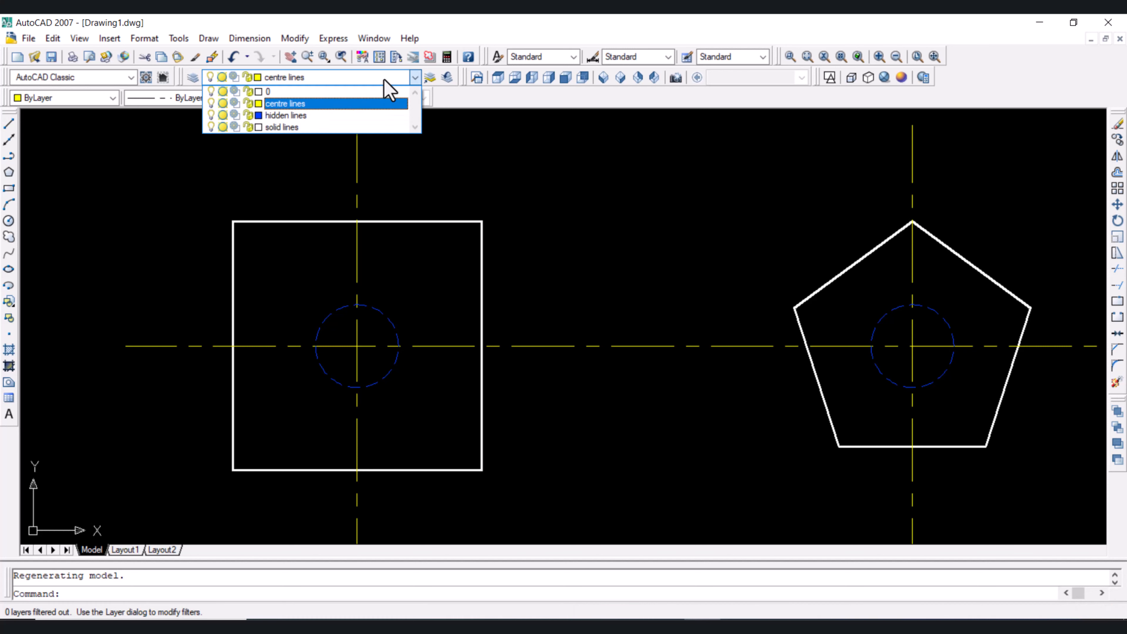
{"action": "left_click", "coordinate": [212, 114]}
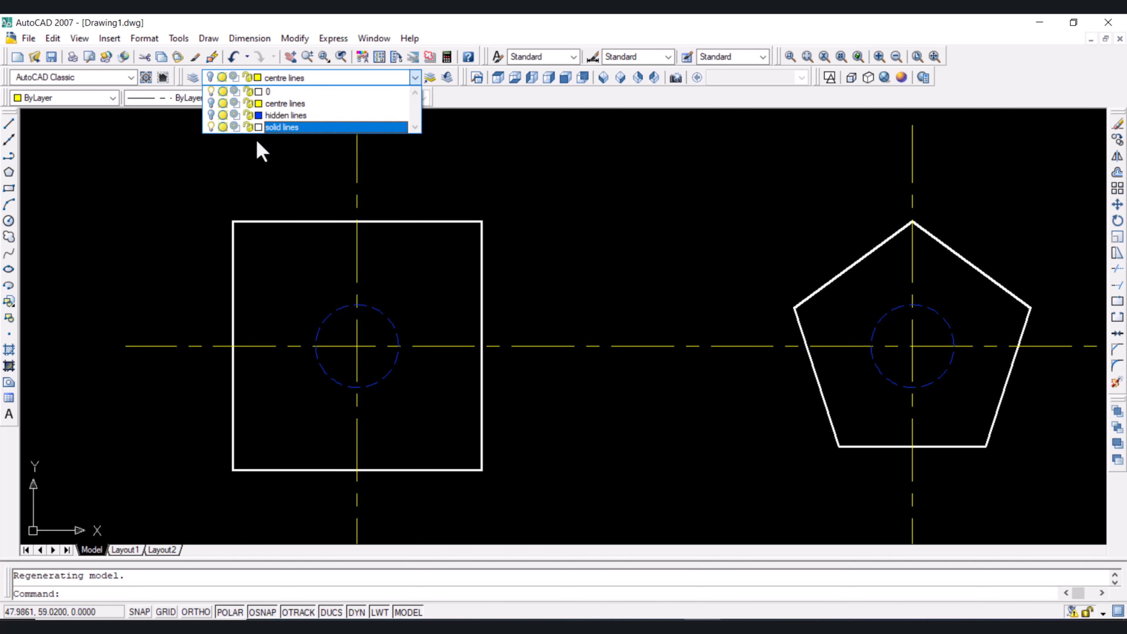
{"action": "left_click", "coordinate": [552, 184]}
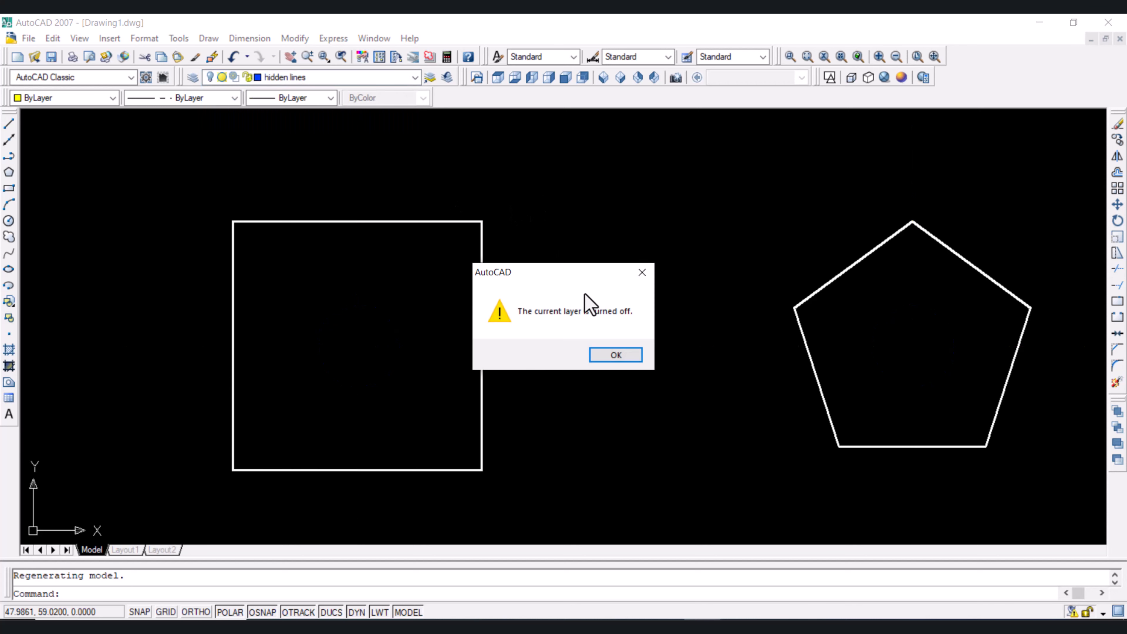
{"action": "left_click", "coordinate": [616, 355]}
Step: Make solid lines the current layer and draw freehand revision clouds around the square and the pentagon
{"action": "left_click", "coordinate": [342, 78]}
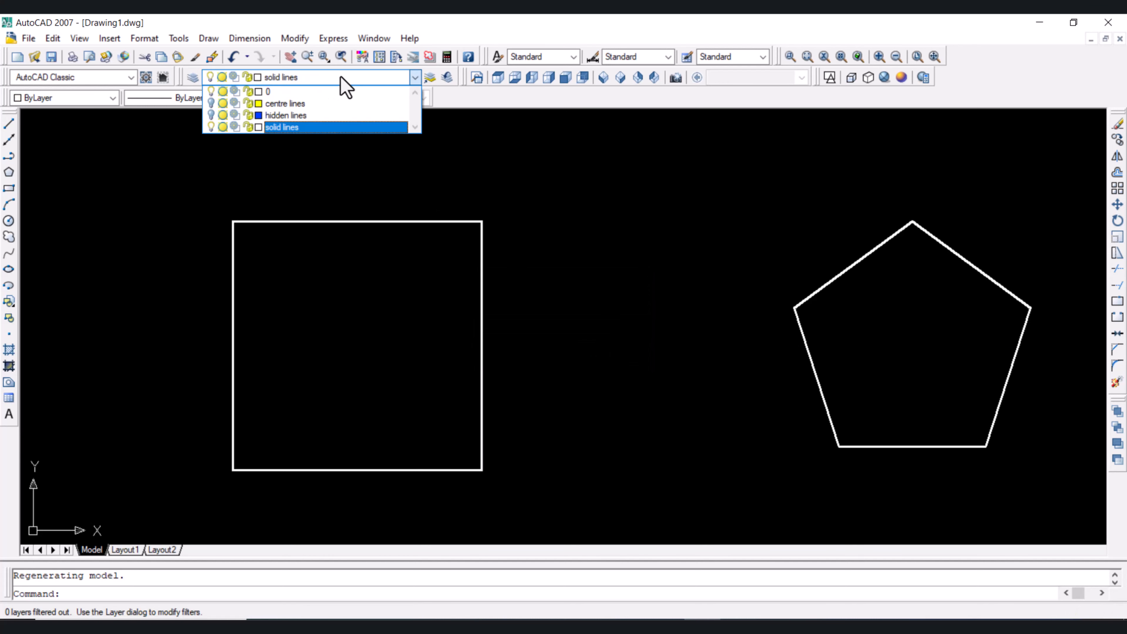
{"action": "left_click", "coordinate": [326, 127]}
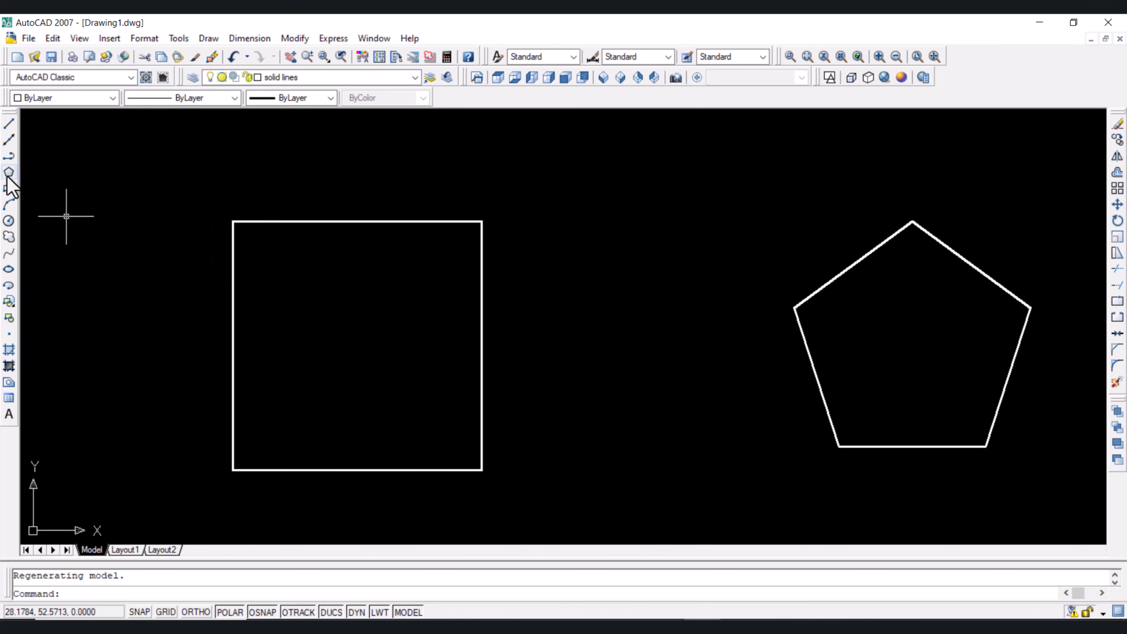
{"action": "left_click", "coordinate": [9, 237]}
{"action": "left_click", "coordinate": [249, 182]}
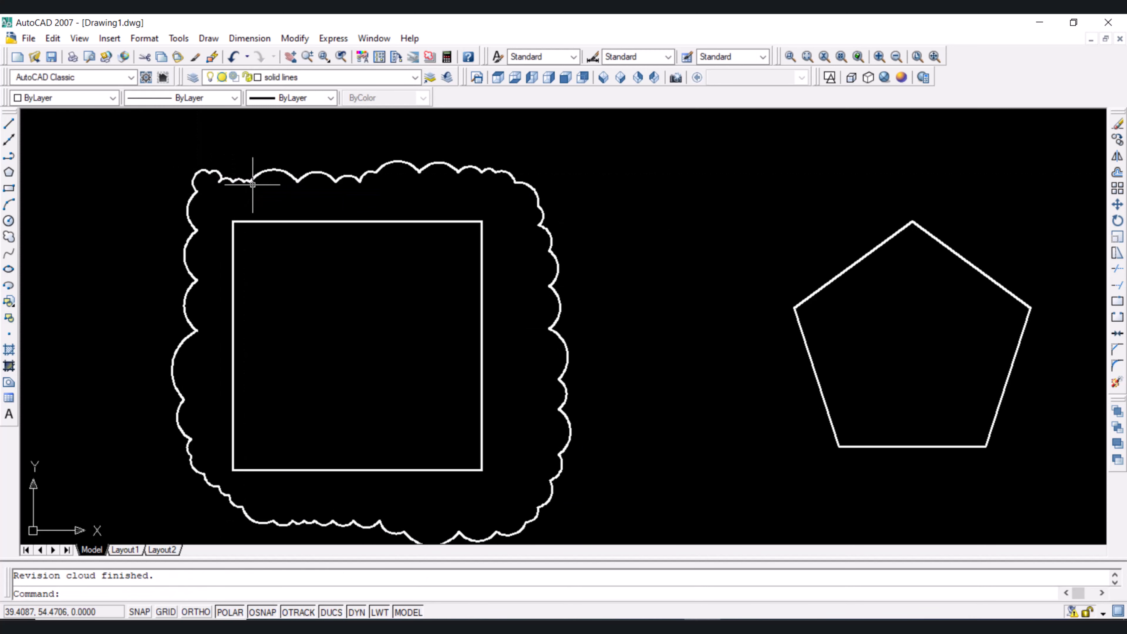
{"action": "key", "text": "Return"}
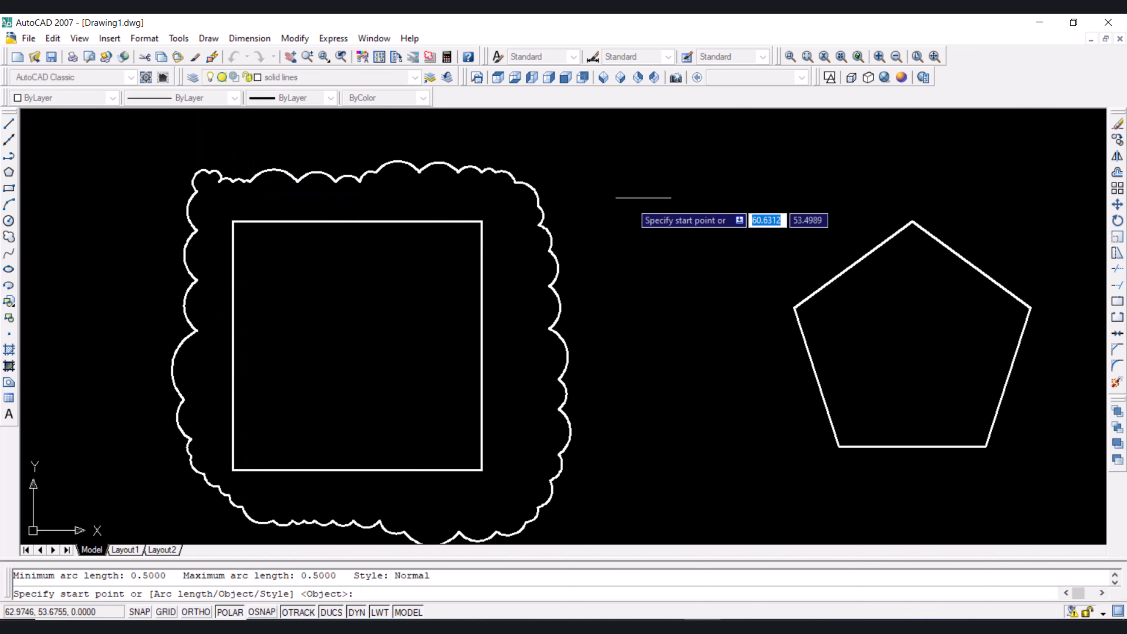
{"action": "left_click", "coordinate": [761, 194]}
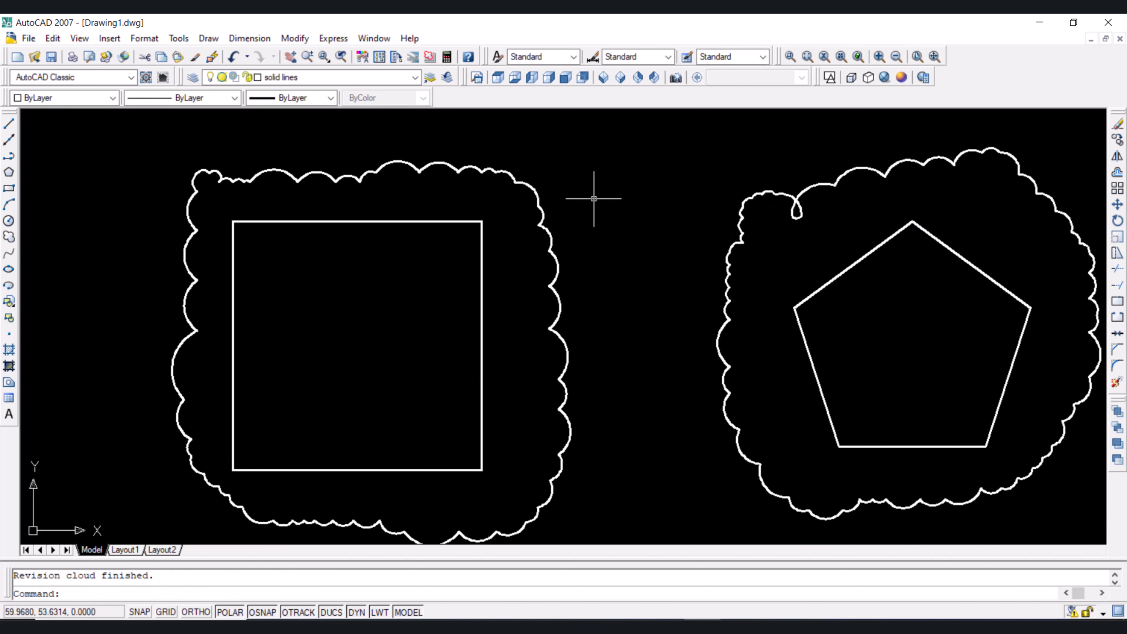
Step: Turn the centre lines and hidden lines layers back on
{"action": "left_click", "coordinate": [358, 78]}
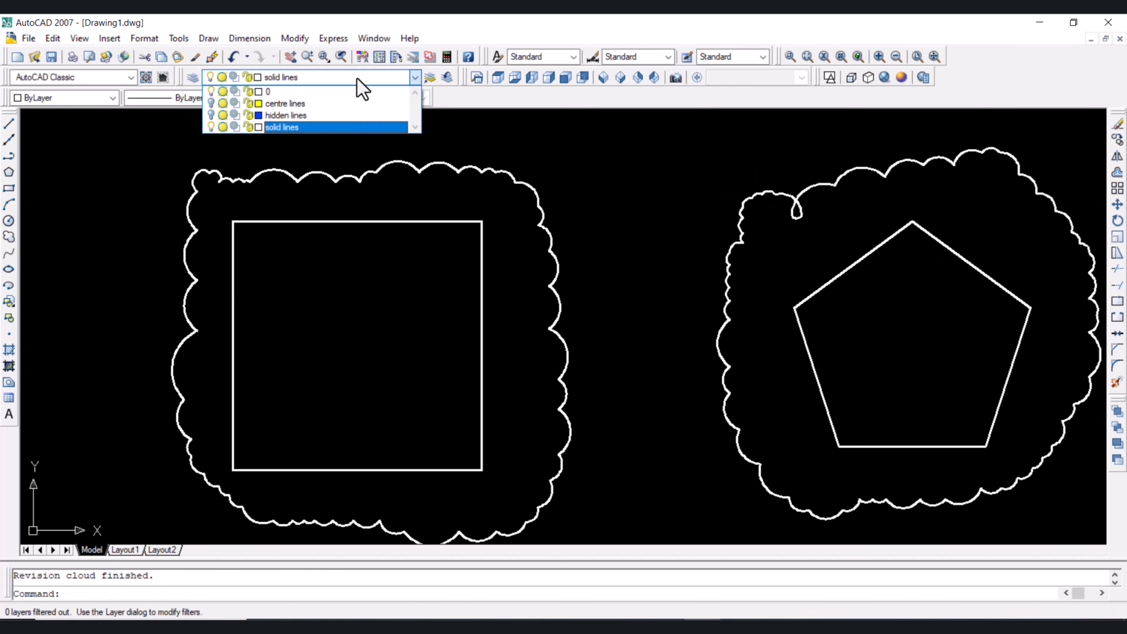
{"action": "left_click", "coordinate": [358, 78]}
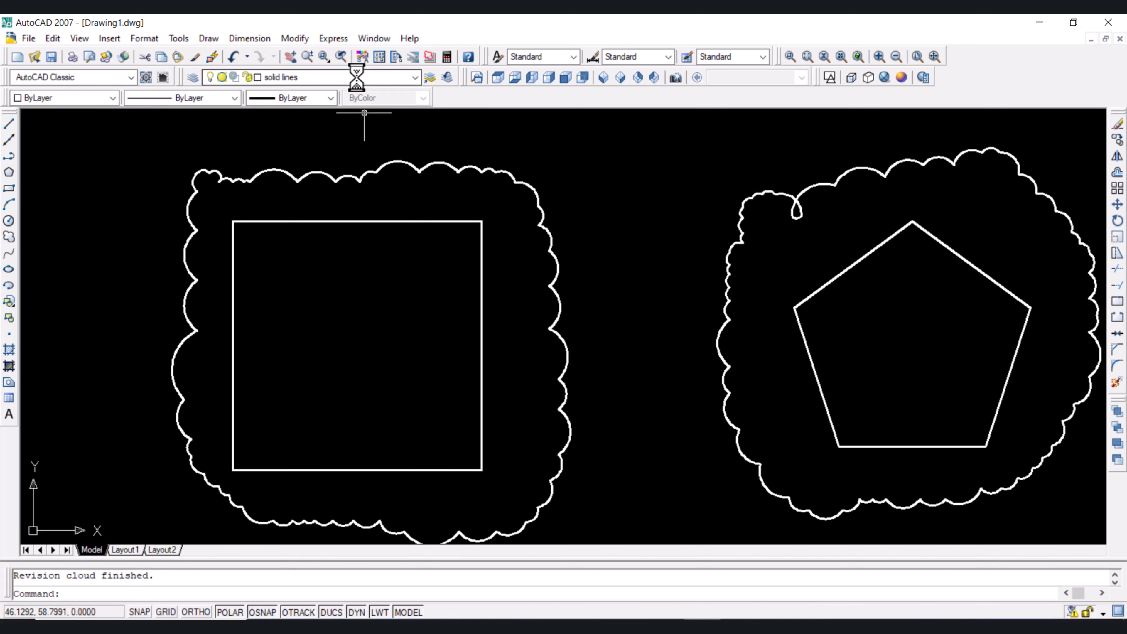
{"action": "left_click", "coordinate": [356, 78]}
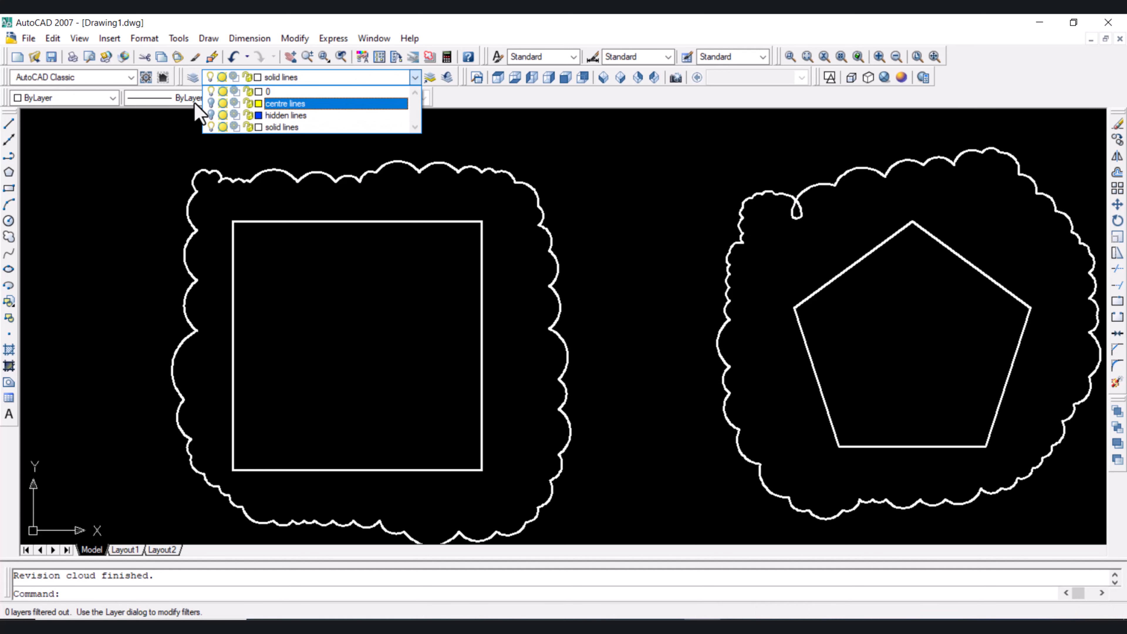
{"action": "left_click", "coordinate": [211, 115]}
{"action": "left_click", "coordinate": [666, 238]}
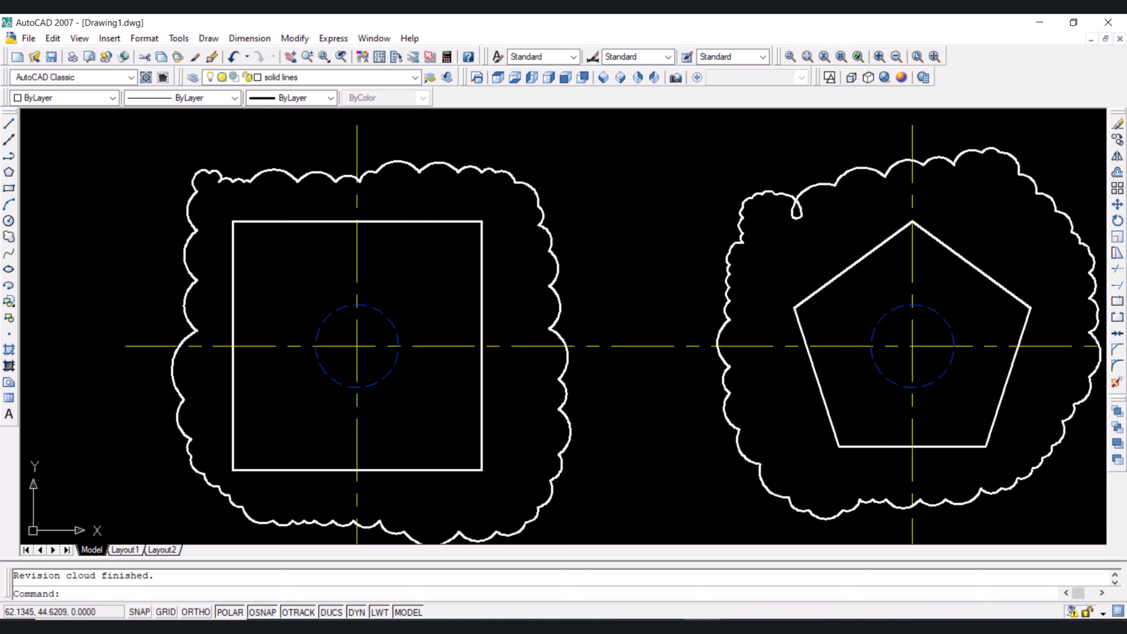
Step: Open DesignCenter and show the contents of the Desktop at the root of its folder tree
{"action": "scroll", "coordinate": [626, 332], "scroll_direction": "down", "scroll_amount": 4}
{"action": "type", "text": "dc"}
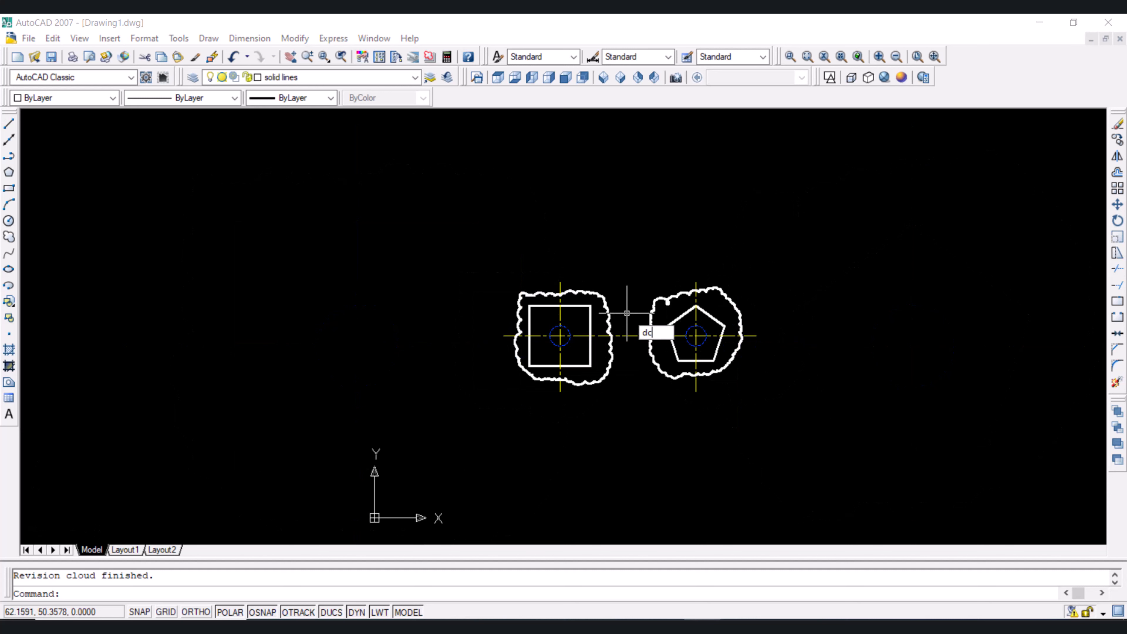
{"action": "key", "text": "Return"}
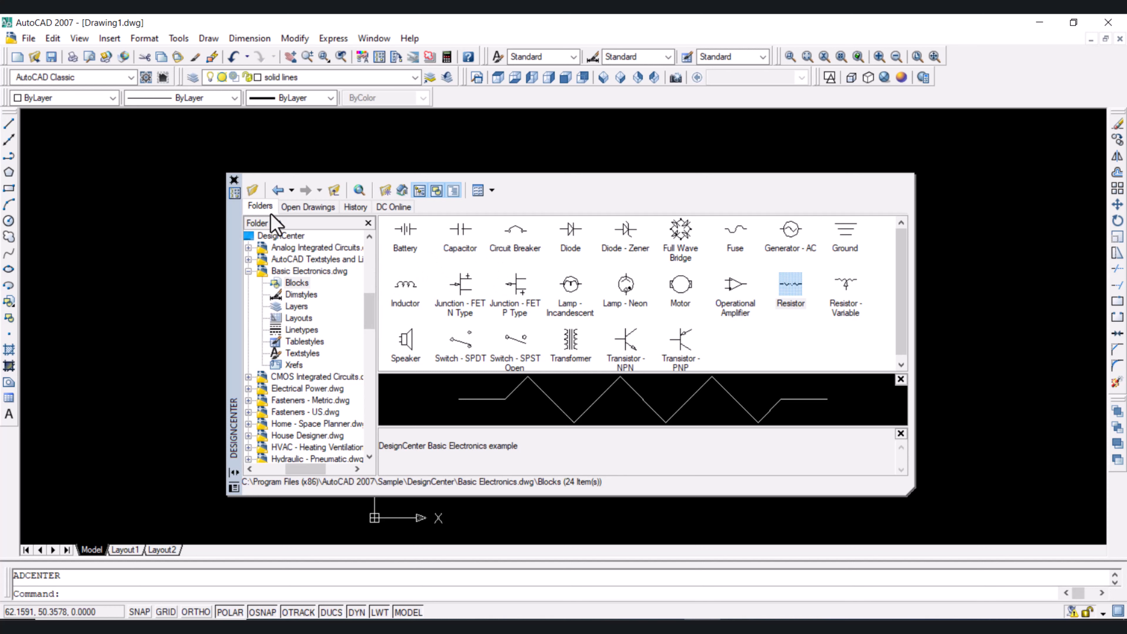
{"action": "scroll", "coordinate": [355, 289], "scroll_direction": "up", "scroll_amount": 6}
{"action": "scroll", "coordinate": [337, 302], "scroll_direction": "up", "scroll_amount": 3}
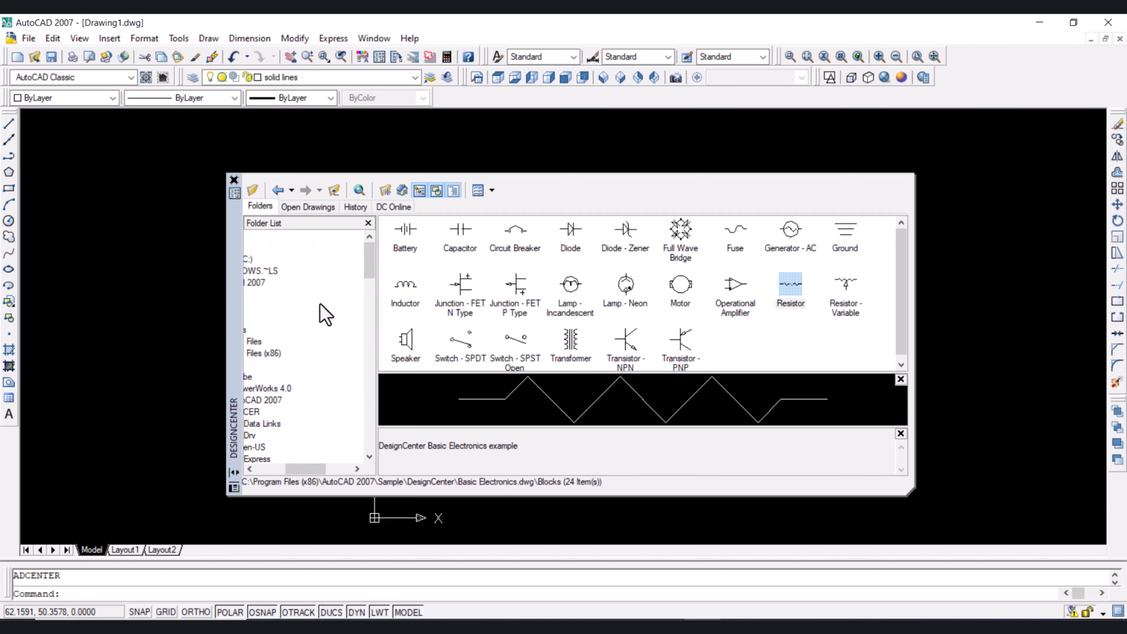
{"action": "left_click_drag", "start_coordinate": [315, 470], "coordinate": [266, 470]}
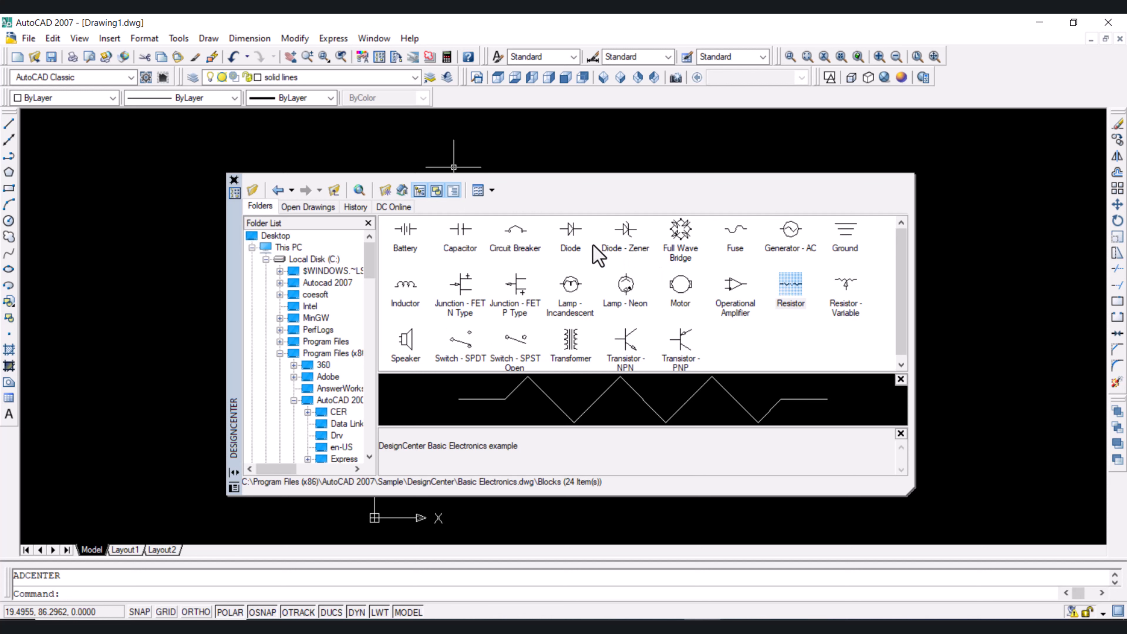
{"action": "left_click", "coordinate": [278, 237]}
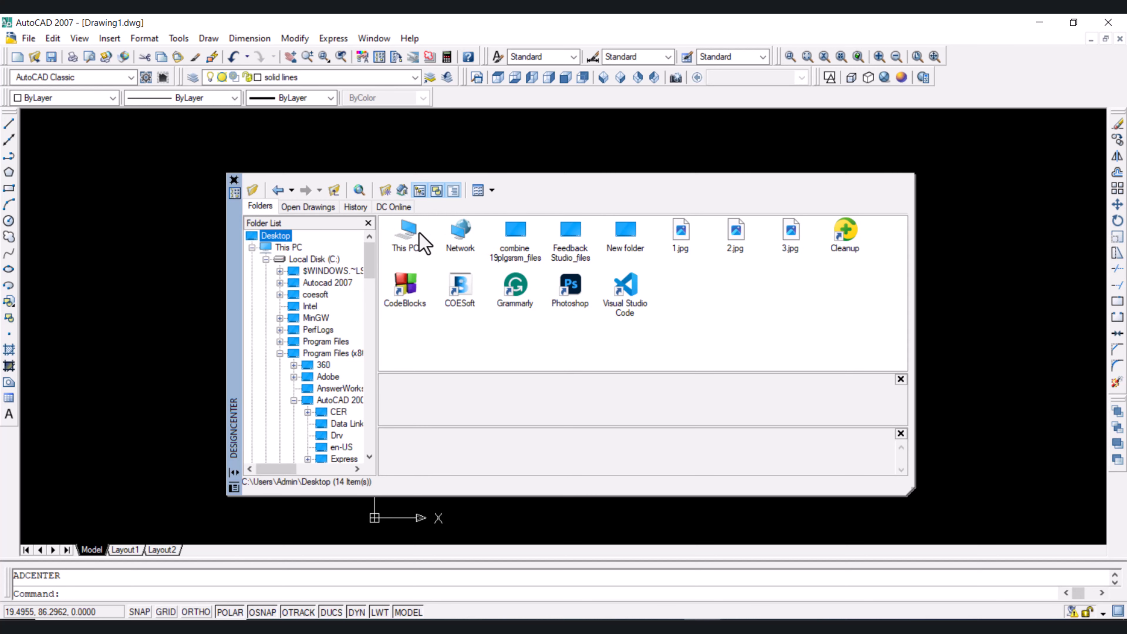
Step: Browse to C:\Program Files (x86)\AutoCAD 2007\Sample\DesignCenter and list the blocks contained in Kitchens.dwg
{"action": "double_click", "coordinate": [407, 235]}
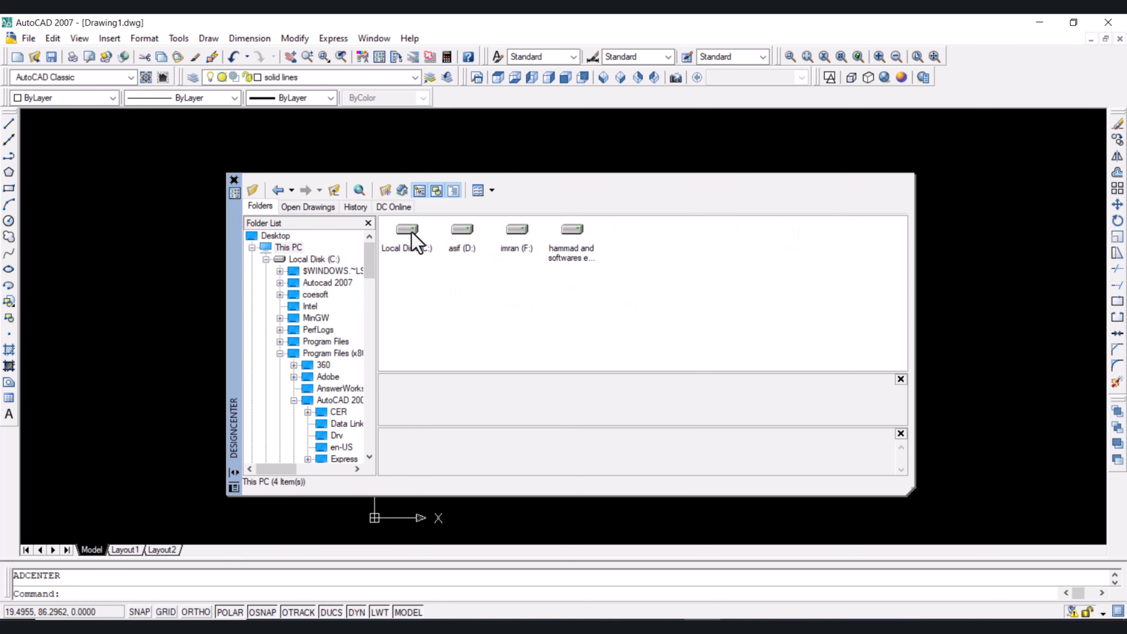
{"action": "double_click", "coordinate": [407, 232]}
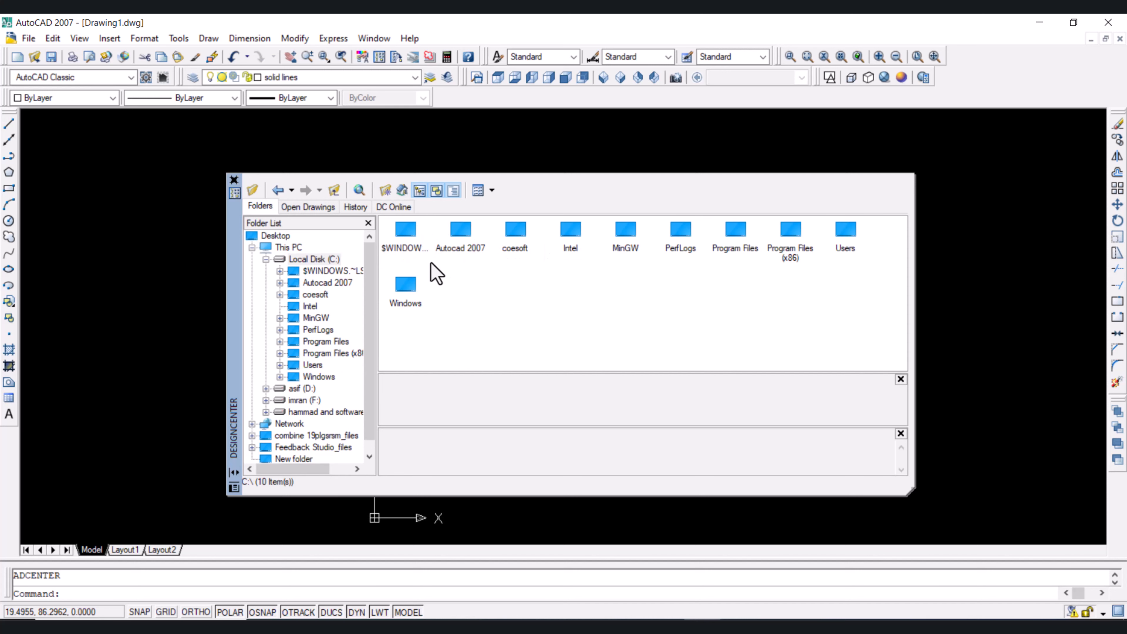
{"action": "double_click", "coordinate": [790, 239]}
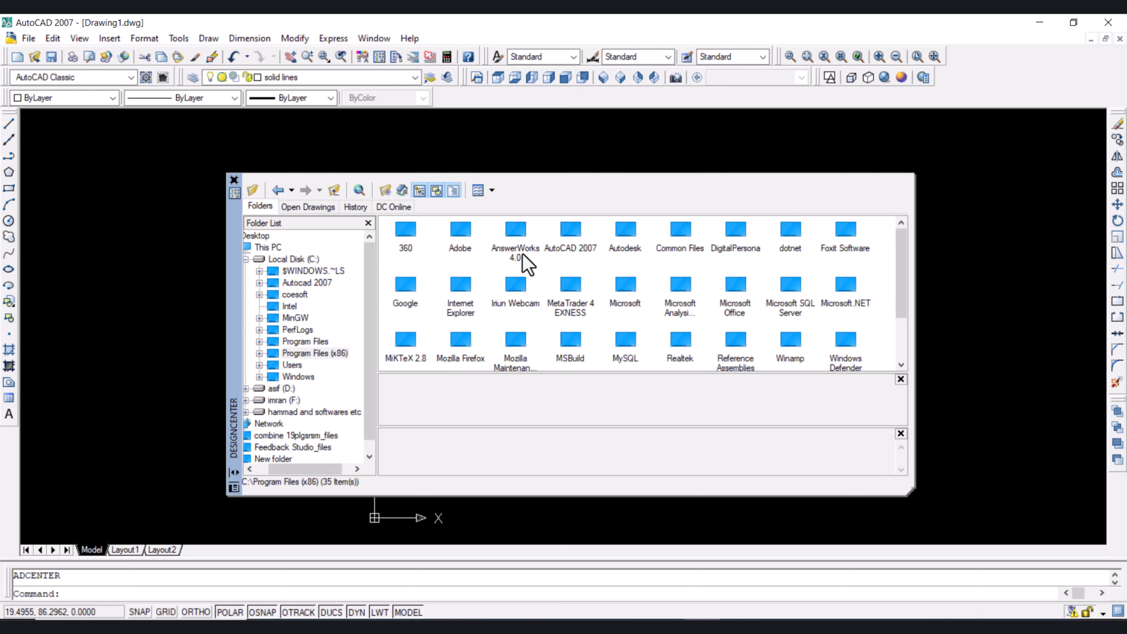
{"action": "double_click", "coordinate": [570, 235]}
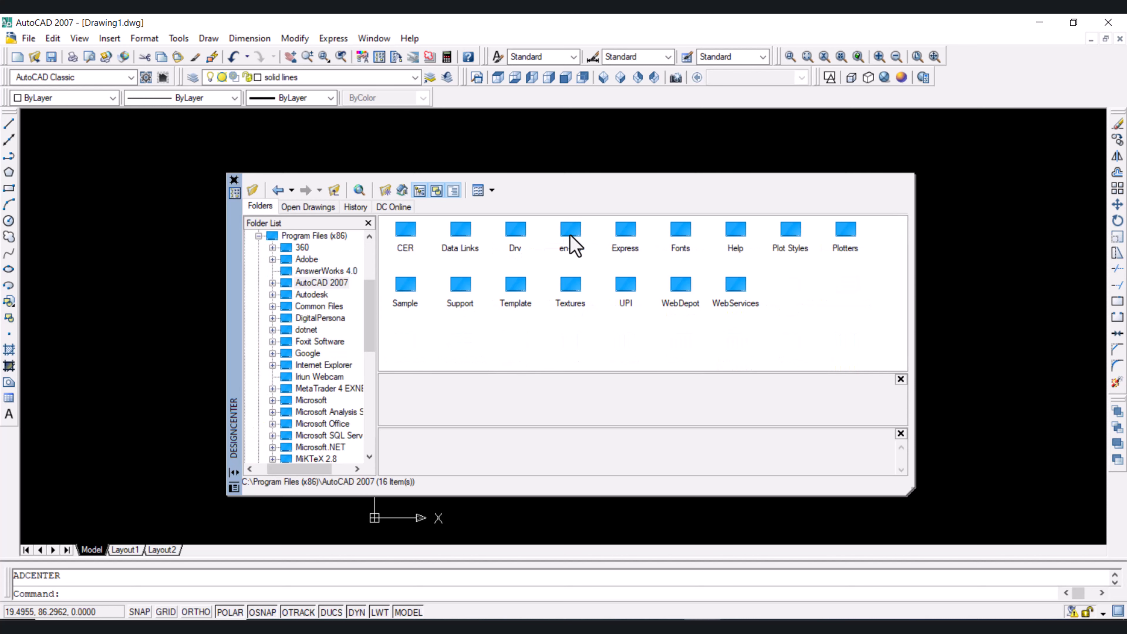
{"action": "double_click", "coordinate": [405, 287]}
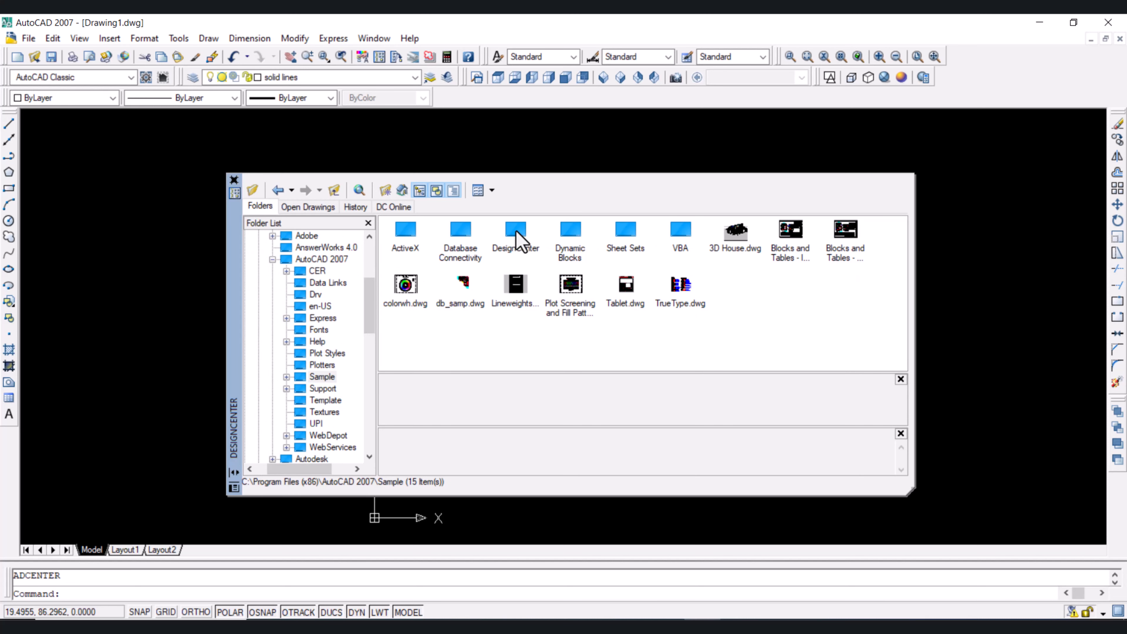
{"action": "double_click", "coordinate": [518, 244]}
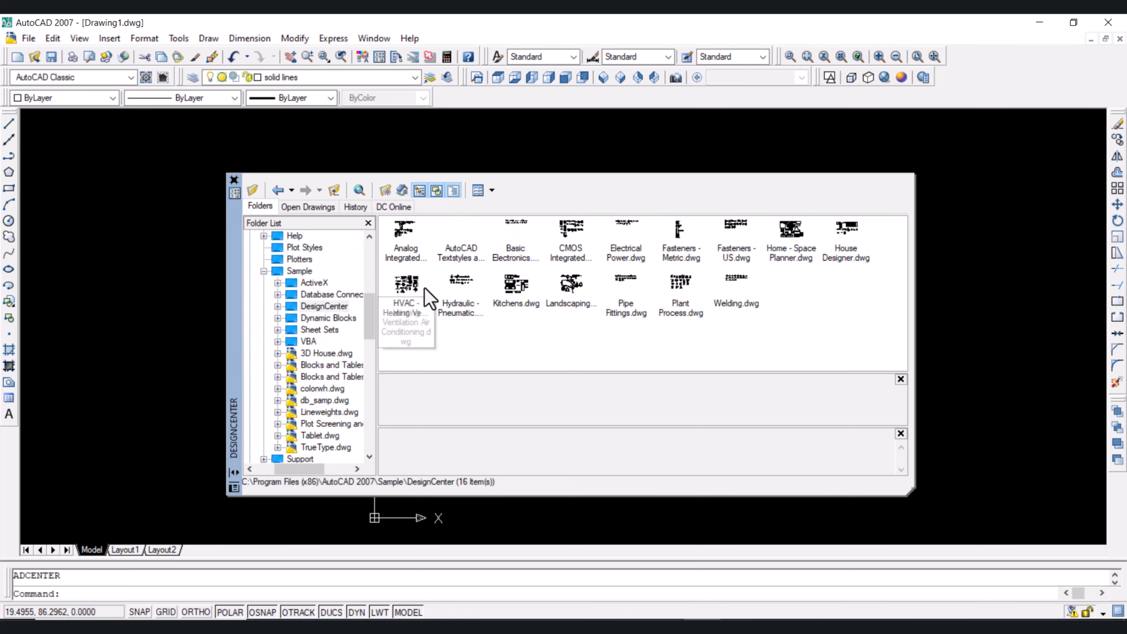
{"action": "double_click", "coordinate": [523, 295]}
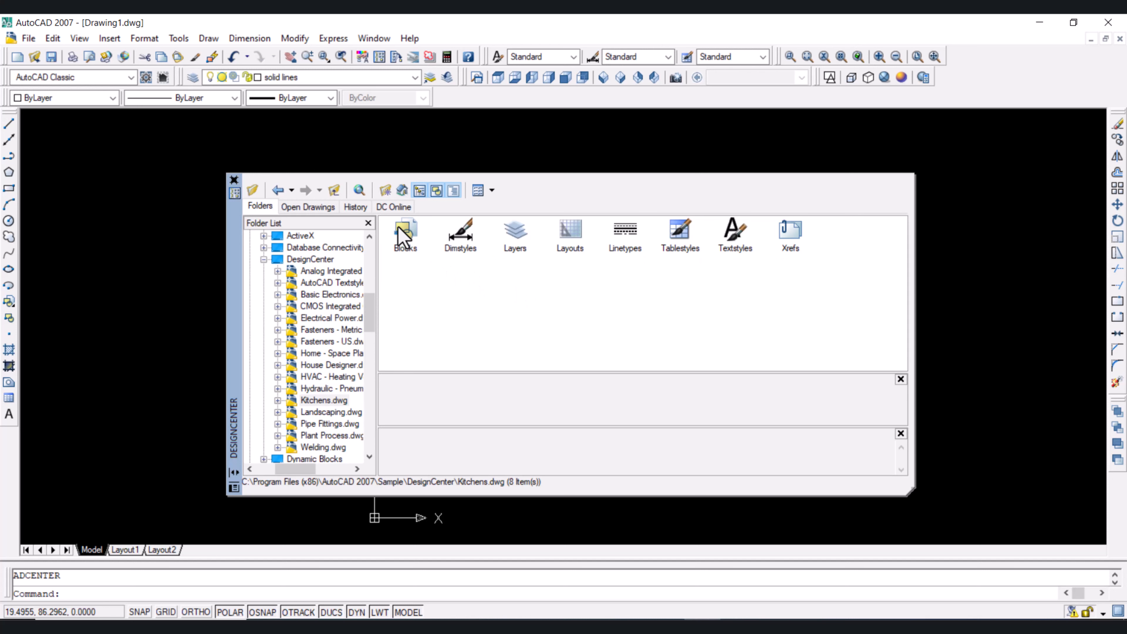
{"action": "double_click", "coordinate": [404, 235]}
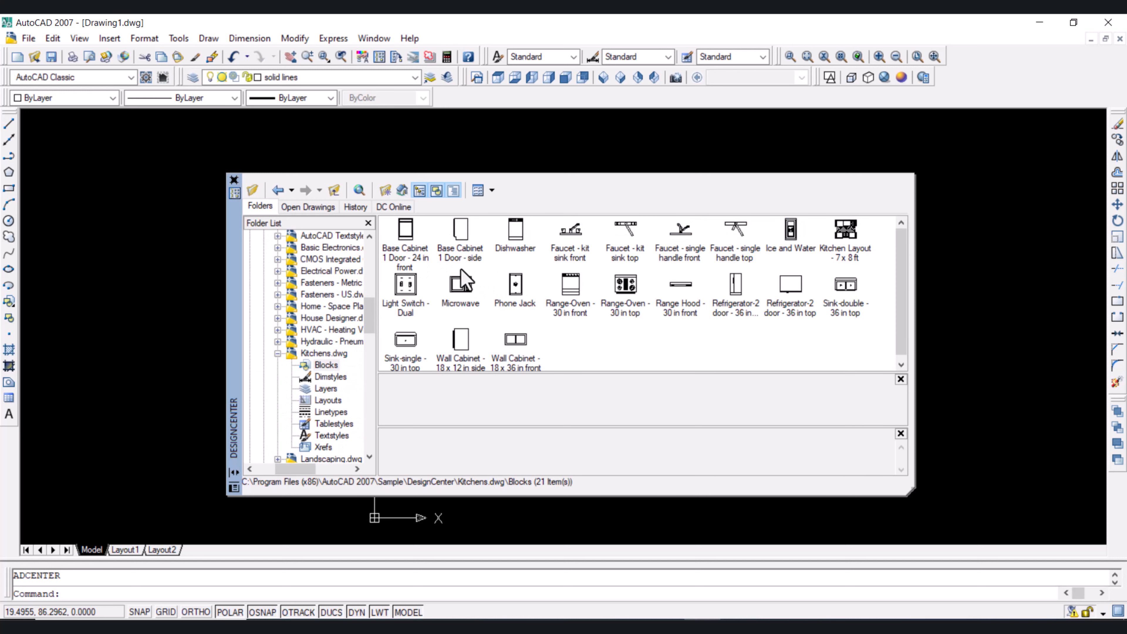
Step: Preview several kitchen blocks, including the base cabinet, dual light switch, microwave, range-oven, refrigerator and wall cabinet
{"action": "left_click", "coordinate": [404, 235]}
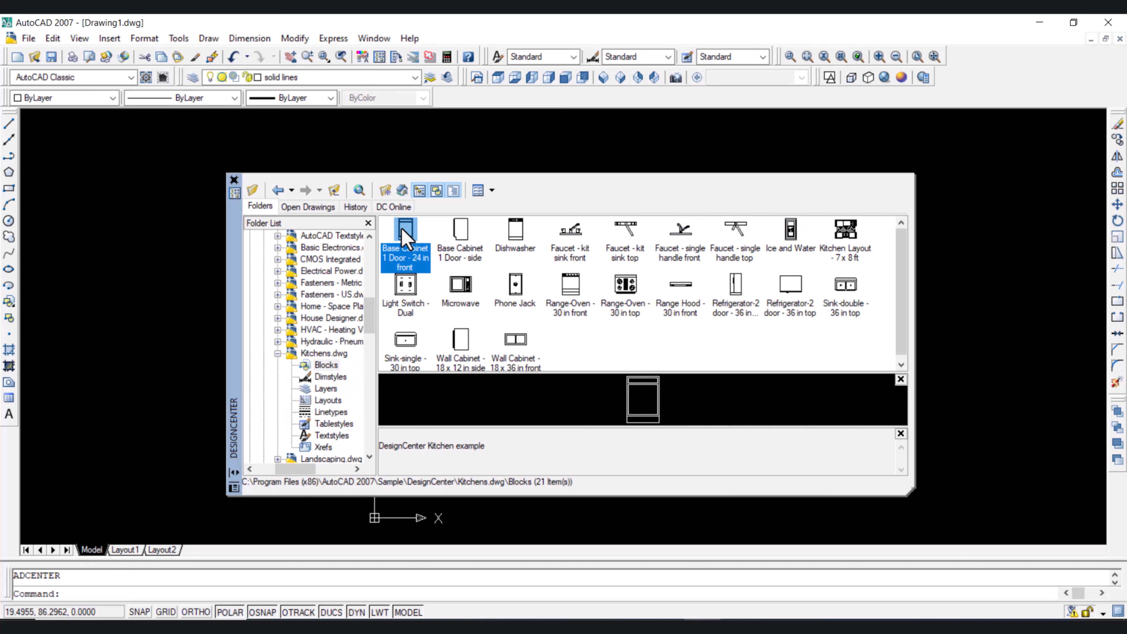
{"action": "left_click", "coordinate": [407, 306]}
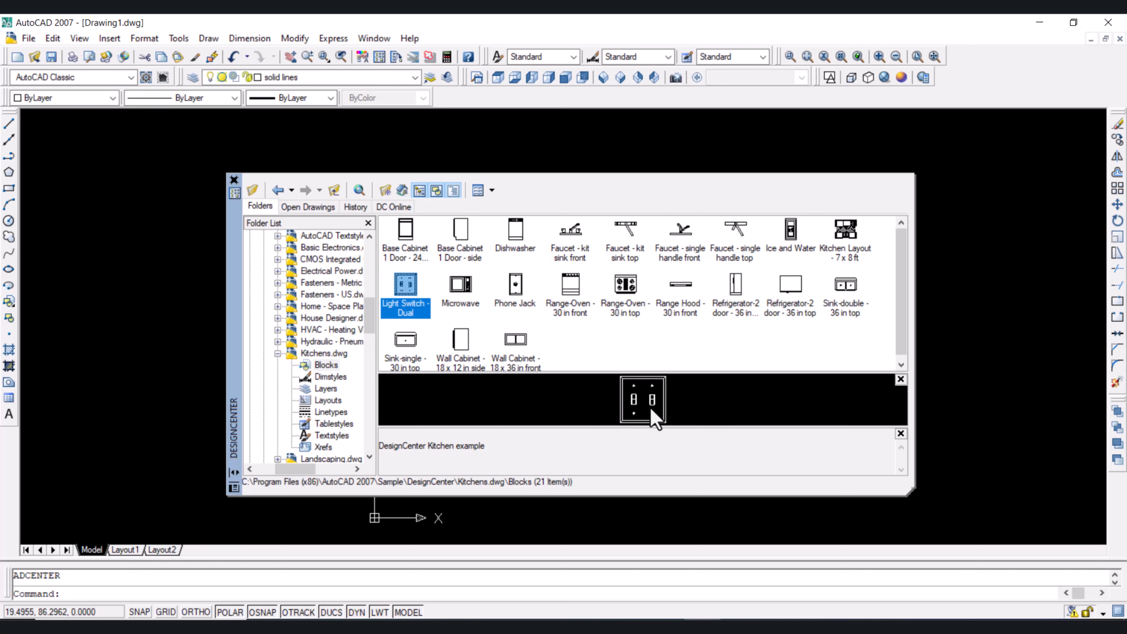
{"action": "left_click", "coordinate": [465, 289]}
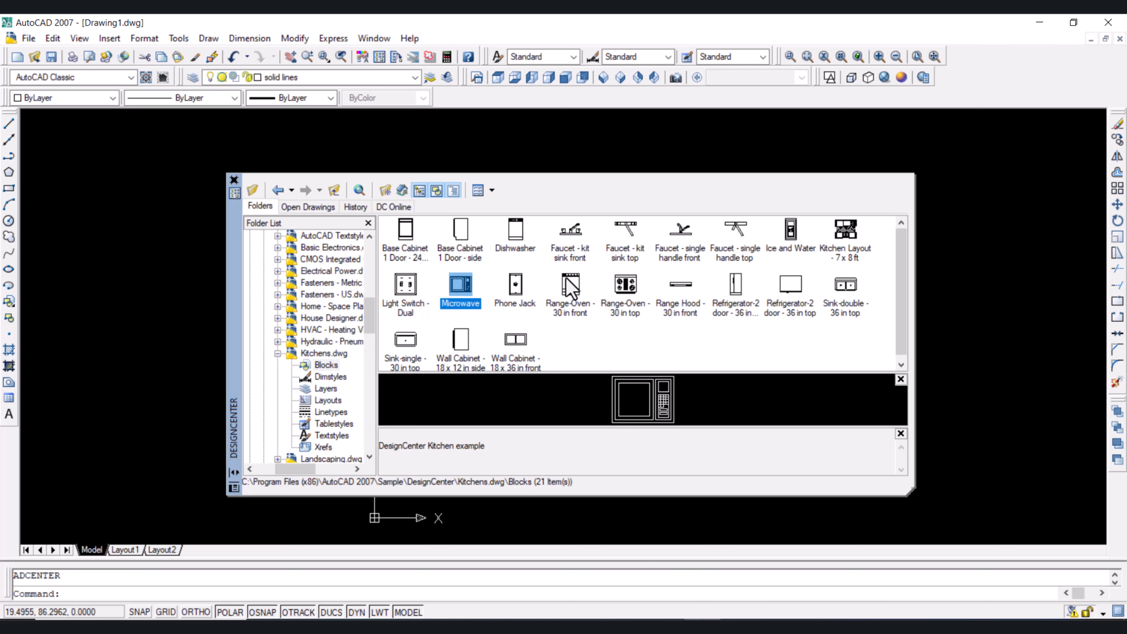
{"action": "left_click", "coordinate": [569, 286]}
{"action": "key", "text": "Right"}
{"action": "key", "text": "Right"}
{"action": "key", "text": "Right"}
{"action": "key", "text": "Right"}
{"action": "key", "text": "Right"}
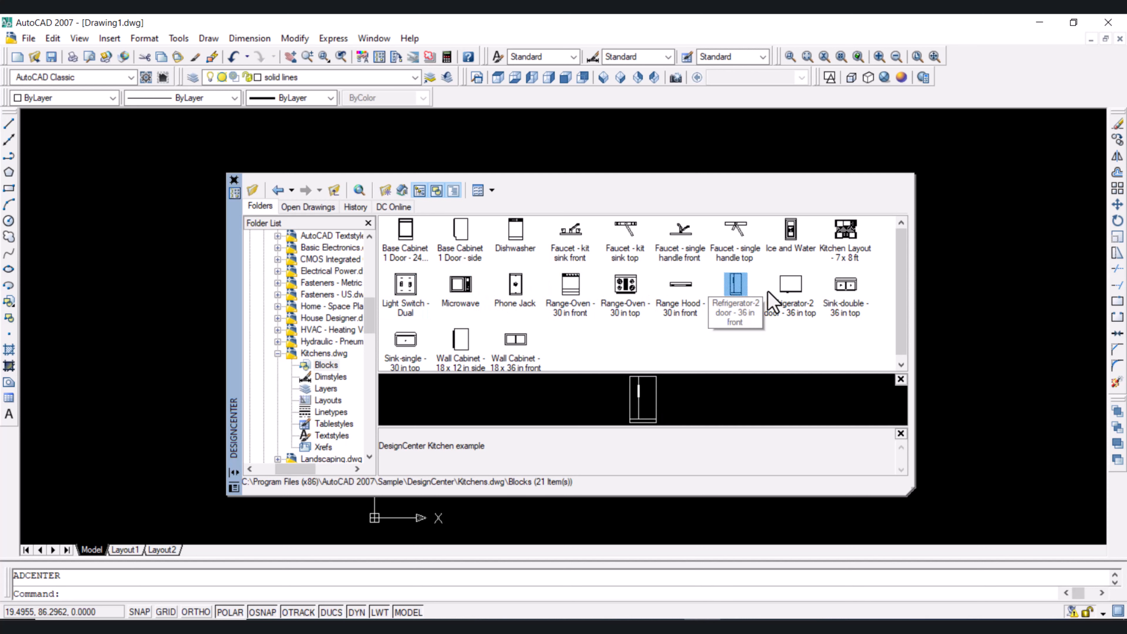
{"action": "left_click", "coordinate": [464, 341]}
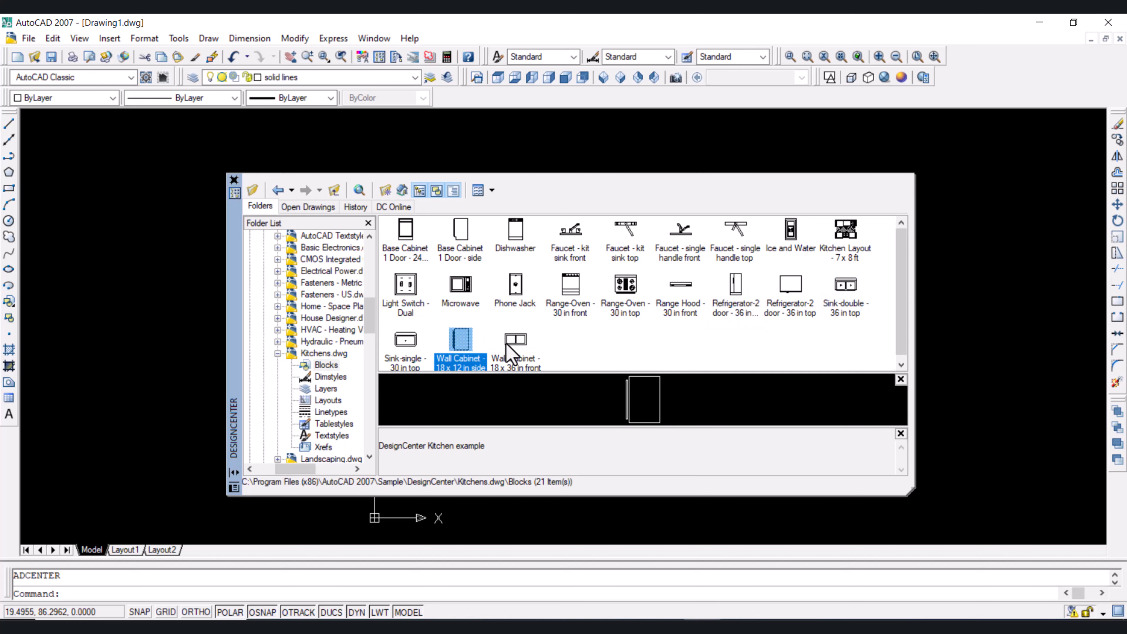
Step: Insert the front view of the 36 in two-door refrigerator block into the empty area beside the DesignCenter window
{"action": "left_click", "coordinate": [737, 286]}
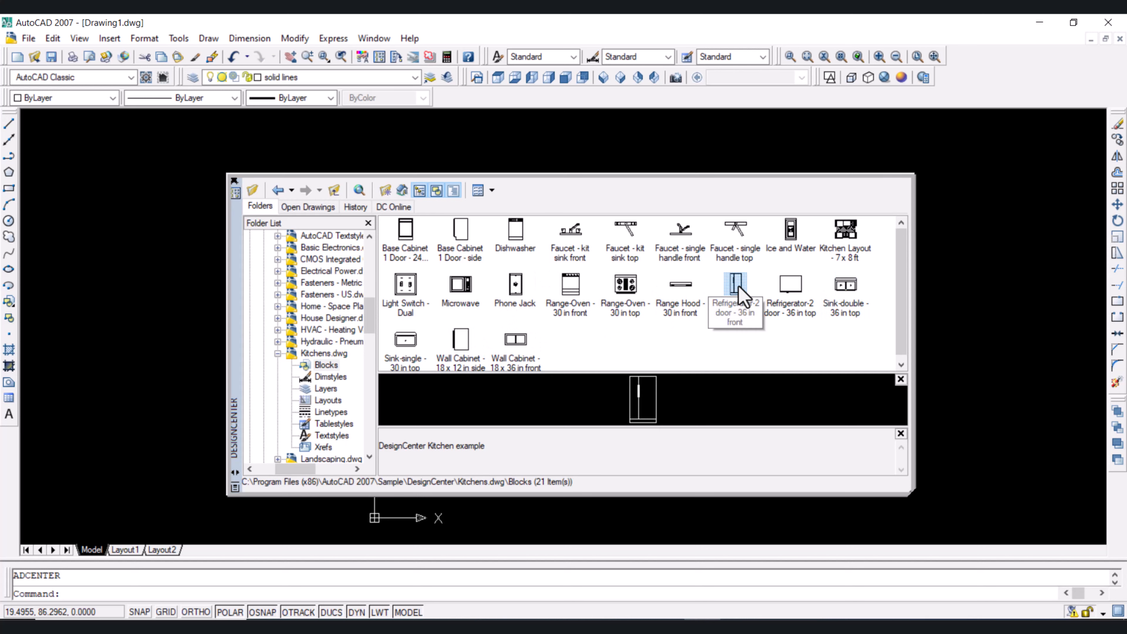
{"action": "mouse_move", "coordinate": [737, 292]}
{"action": "left_mouse_down"}
{"action": "mouse_move", "coordinate": [639, 272]}
{"action": "mouse_move", "coordinate": [466, 275]}
{"action": "mouse_move", "coordinate": [401, 293]}
{"action": "mouse_move", "coordinate": [282, 298]}
{"action": "mouse_move", "coordinate": [111, 339]}
{"action": "mouse_move", "coordinate": [105, 407]}
{"action": "mouse_move", "coordinate": [91, 421]}
{"action": "mouse_move", "coordinate": [74, 417]}
{"action": "left_mouse_up"}
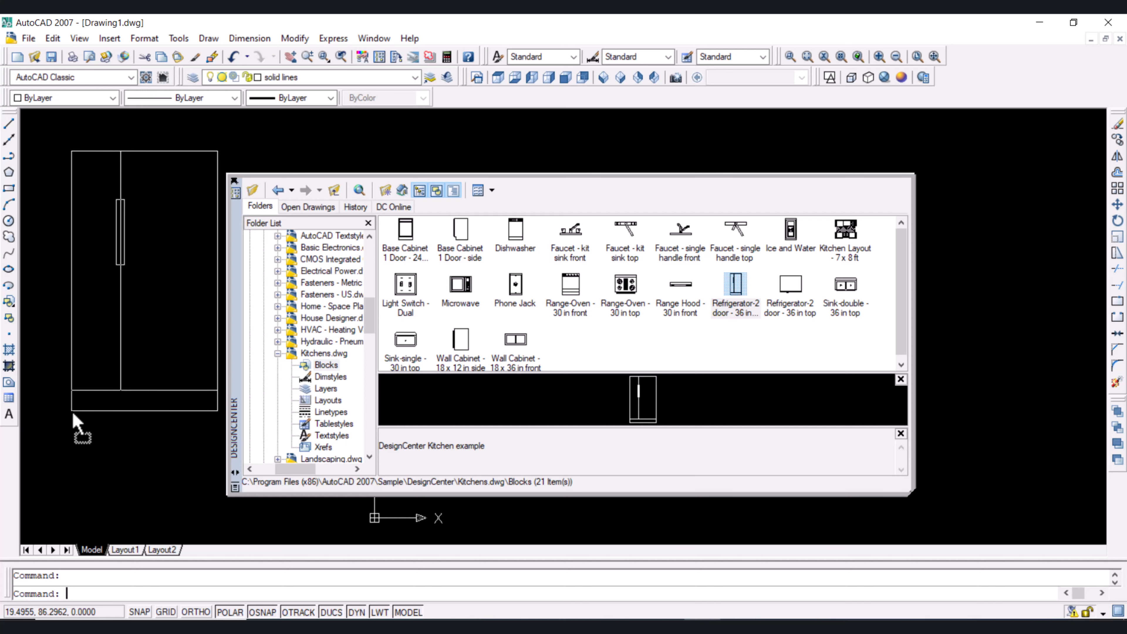
{"action": "left_click_drag", "start_coordinate": [74, 421], "coordinate": [77, 424]}
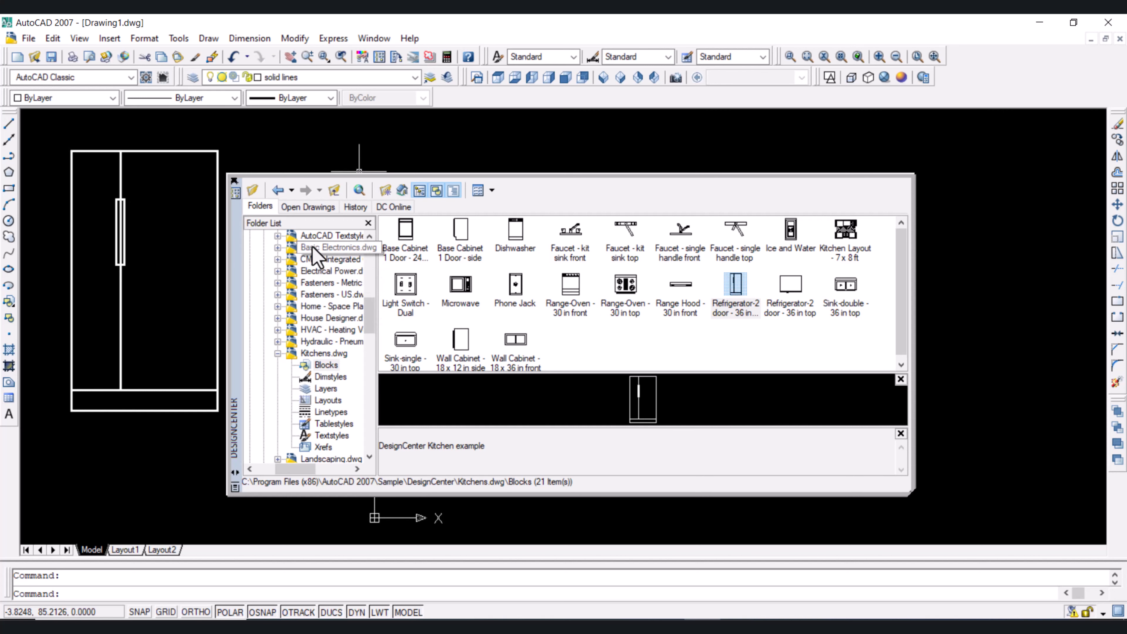
Step: Return to the DesignCenter sample folder and list the blocks contained in Basic Electronics.dwg
{"action": "left_click", "coordinate": [335, 193]}
{"action": "left_click", "coordinate": [335, 193]}
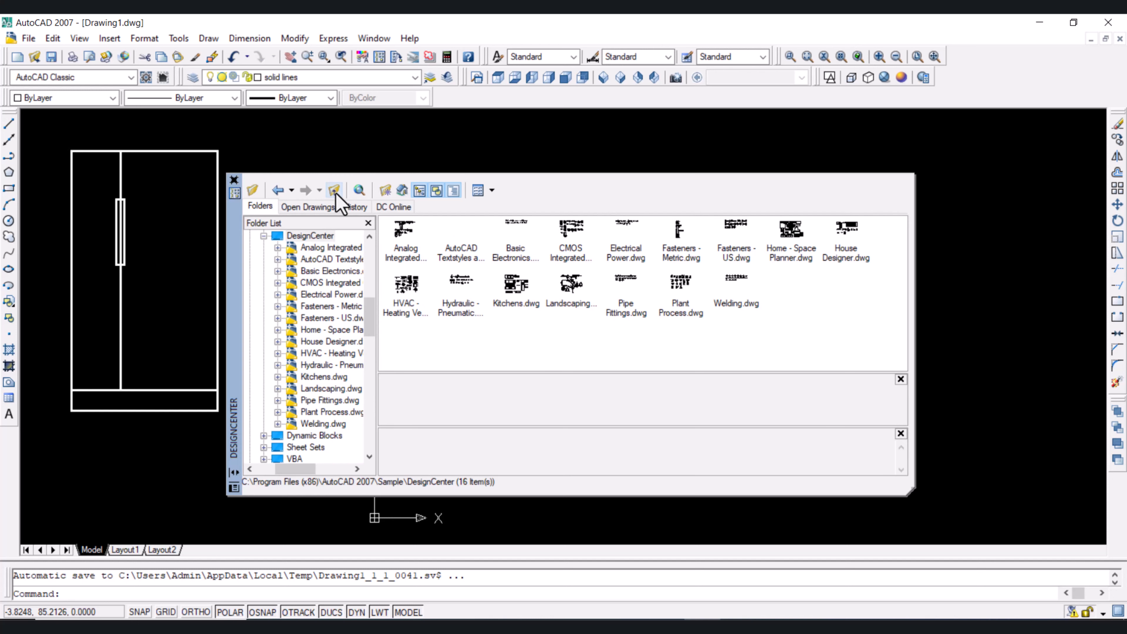
{"action": "double_click", "coordinate": [516, 234]}
{"action": "double_click", "coordinate": [404, 233]}
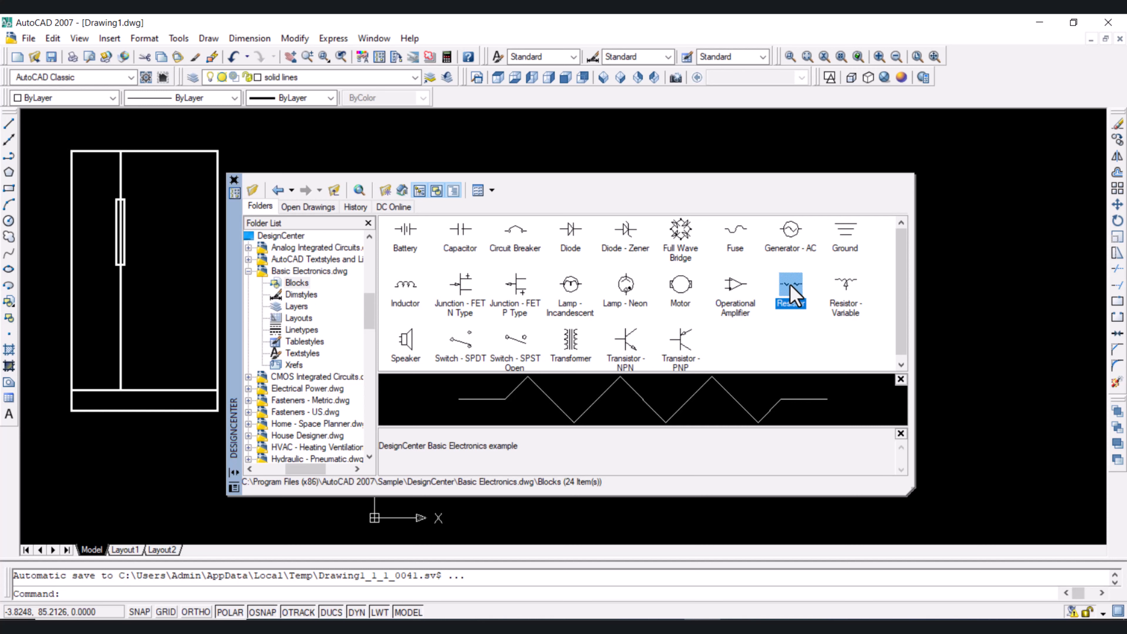
Step: Insert the Resistor, Inductor and Diode blocks one below another in the empty drawing area beside the DesignCenter window
{"action": "left_click_drag", "start_coordinate": [888, 281], "coordinate": [973, 264]}
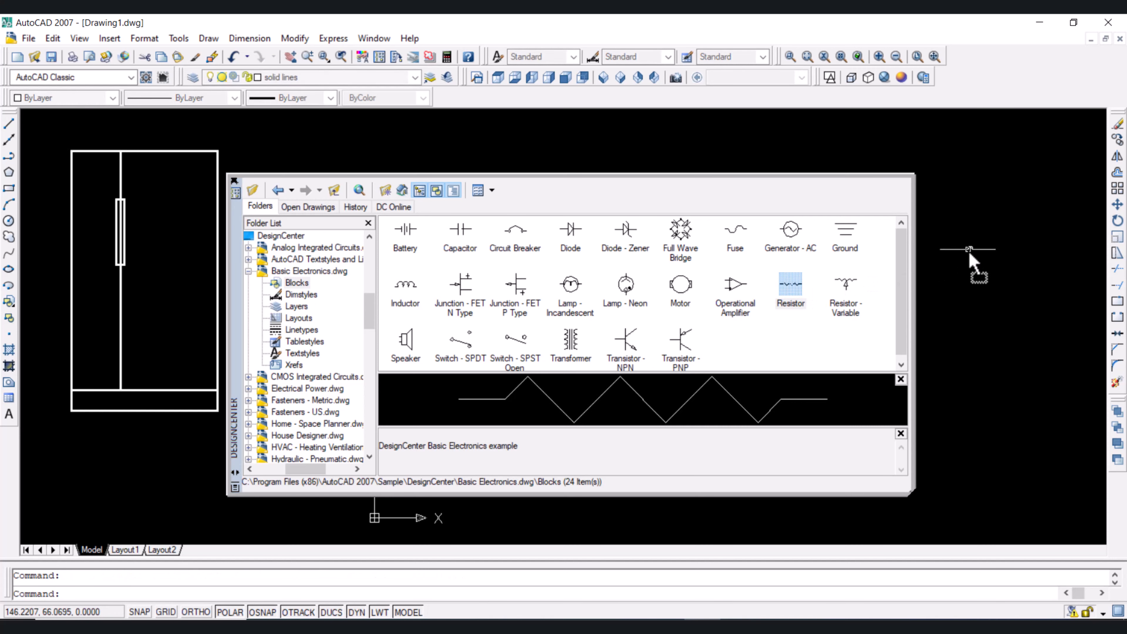
{"action": "scroll", "coordinate": [969, 251], "scroll_direction": "up", "scroll_amount": 6}
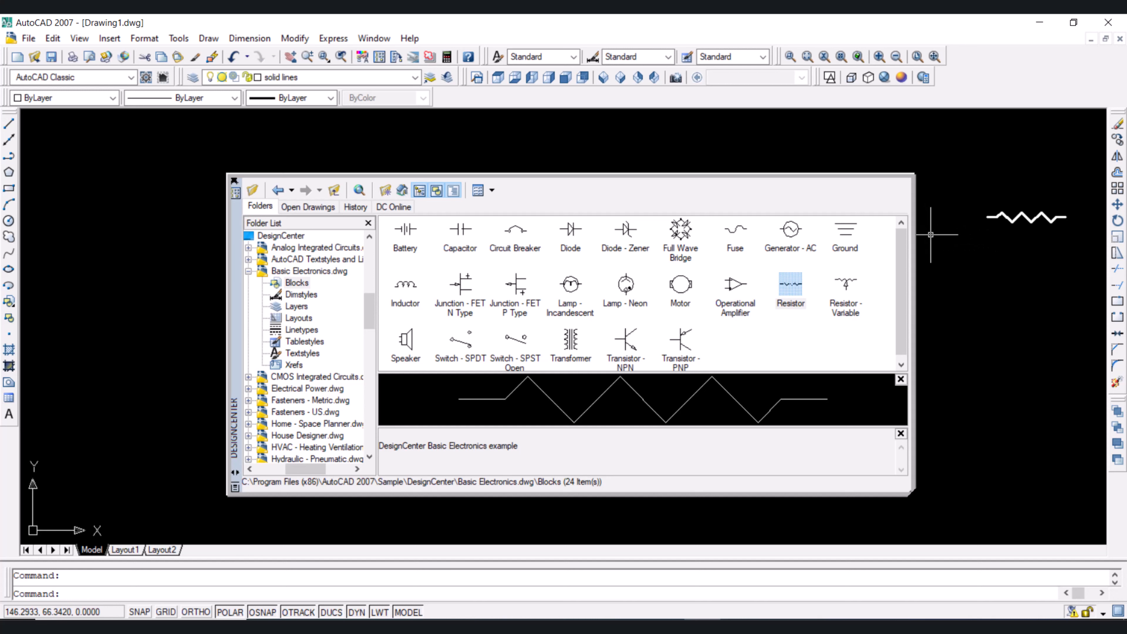
{"action": "scroll", "coordinate": [947, 240], "scroll_direction": "down", "scroll_amount": 6}
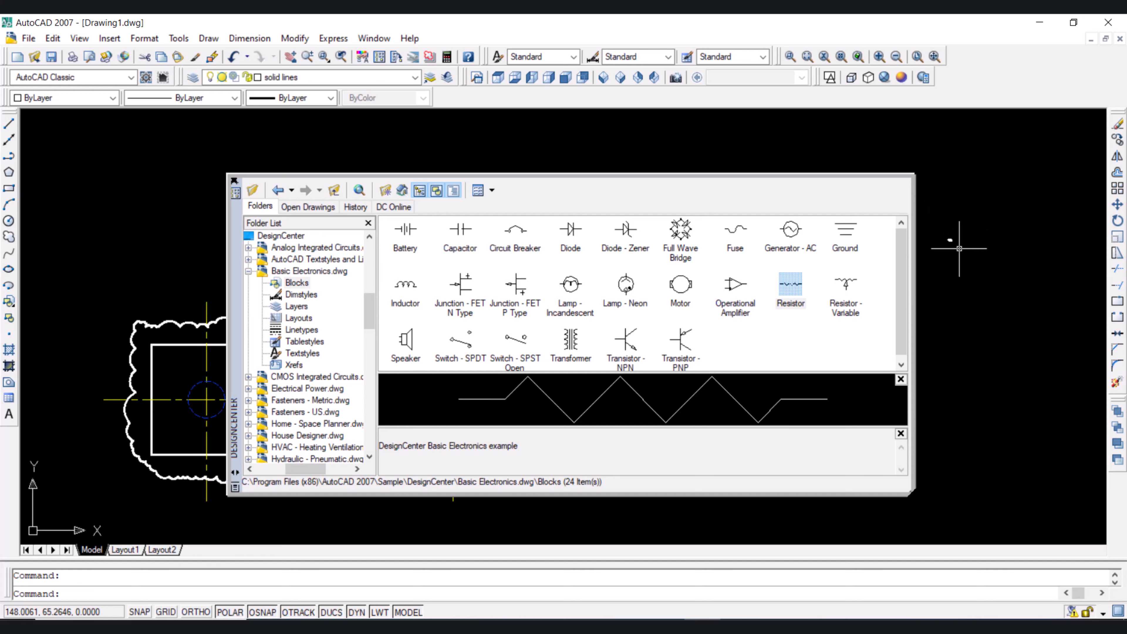
{"action": "left_click", "coordinate": [405, 286]}
{"action": "left_click_drag", "start_coordinate": [731, 344], "coordinate": [950, 253]}
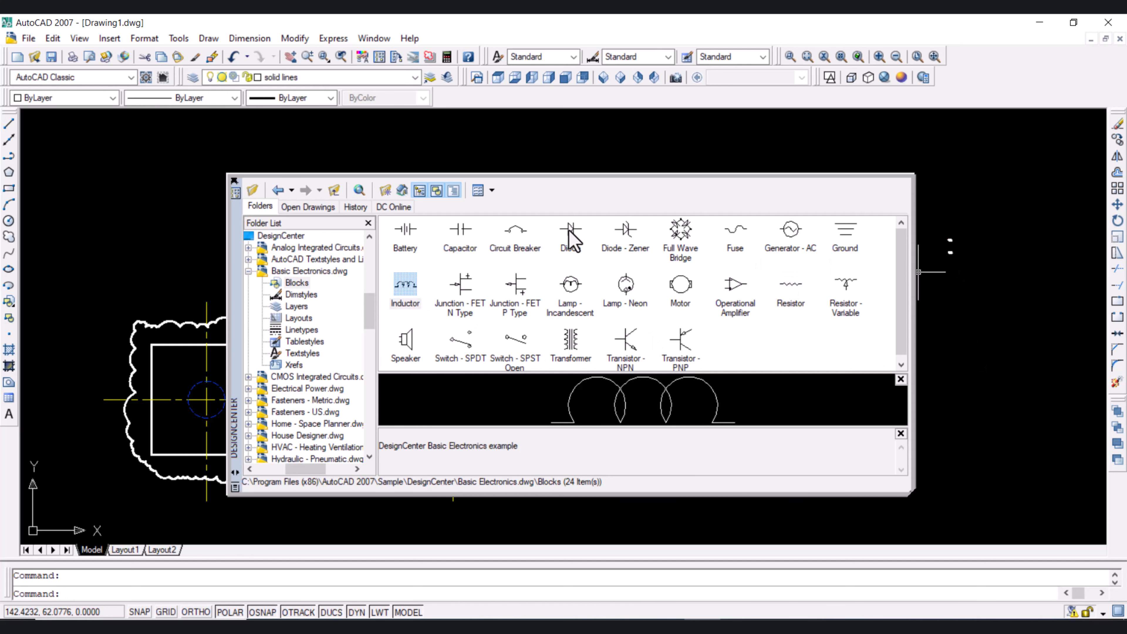
{"action": "left_click_drag", "start_coordinate": [571, 239], "coordinate": [950, 266]}
Step: Insert the Speaker block below the diode, with X, Y and Z scale 1 and rotation angle 0
{"action": "left_click", "coordinate": [404, 341]}
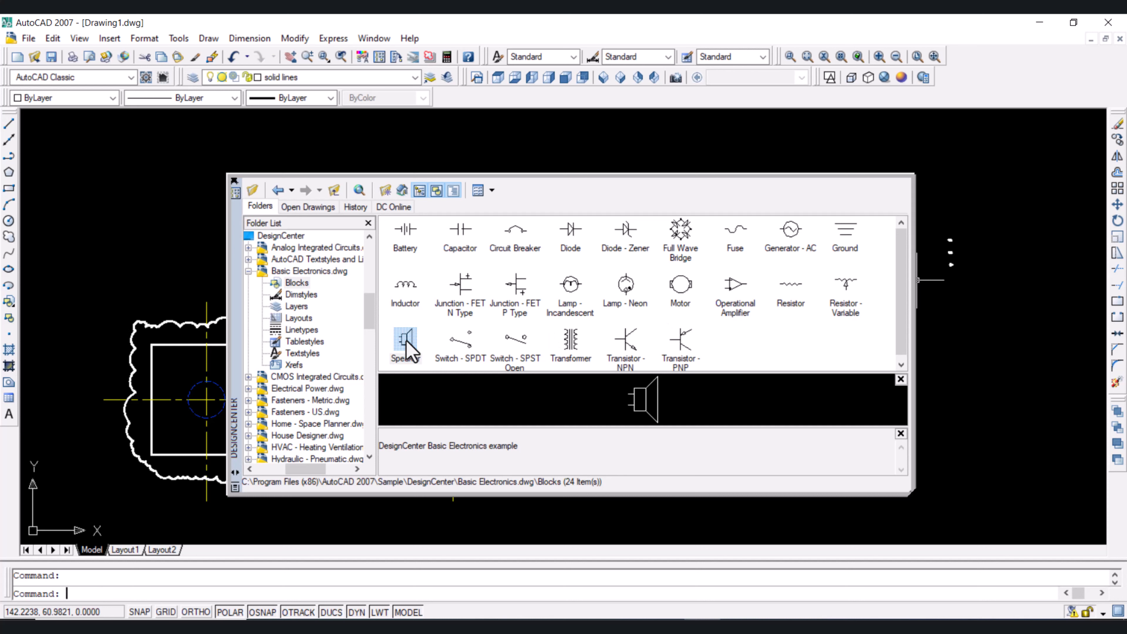
{"action": "double_click", "coordinate": [404, 342]}
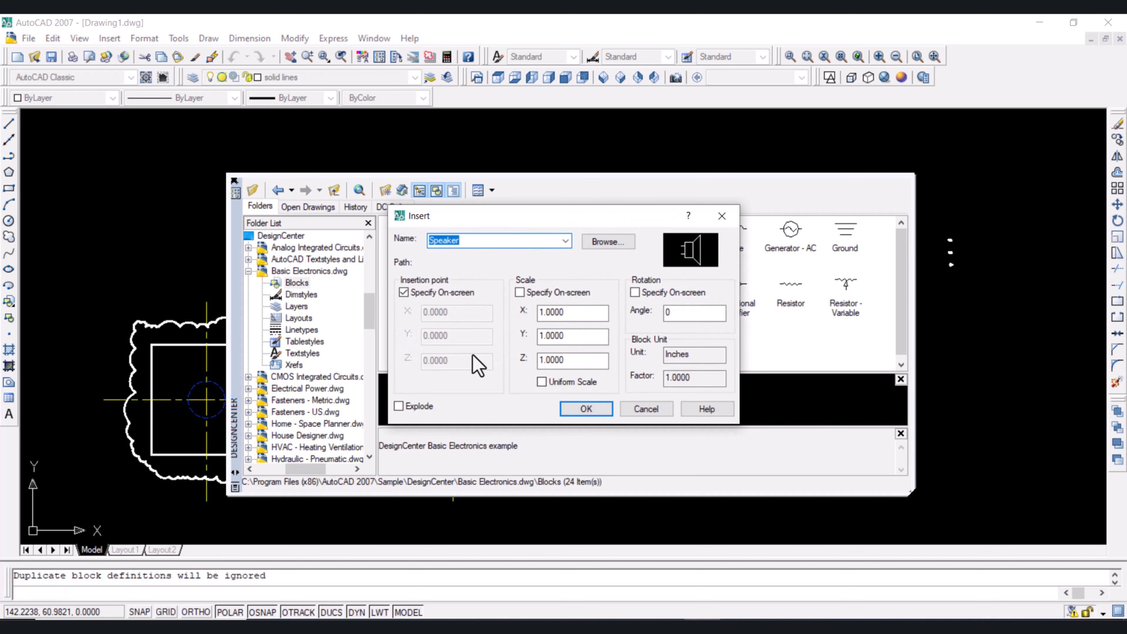
{"action": "left_click", "coordinate": [604, 411]}
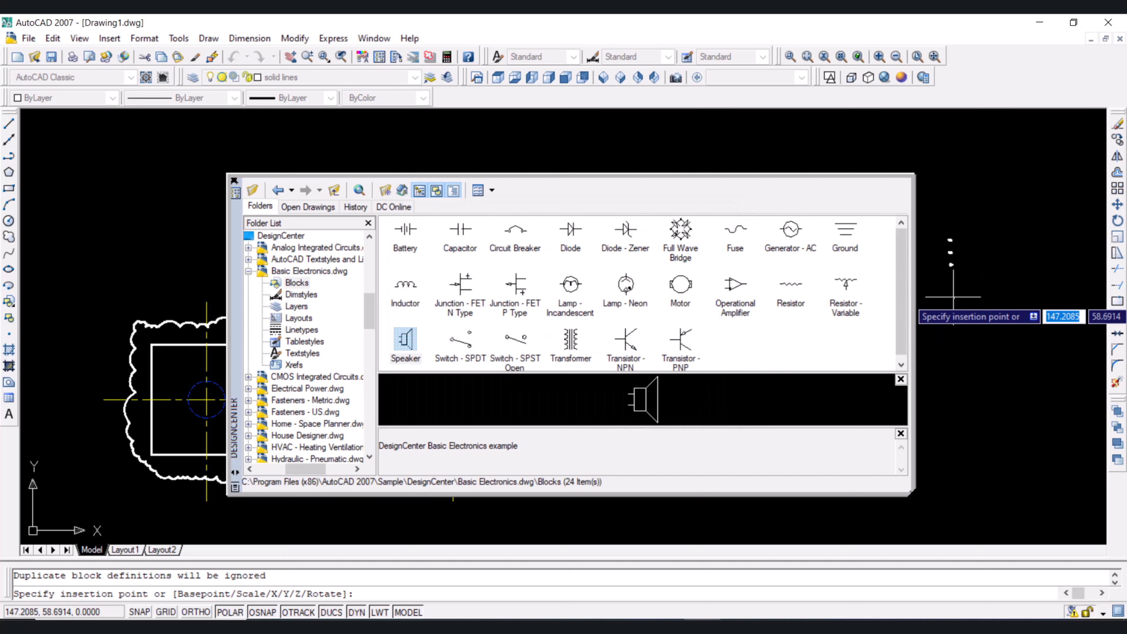
{"action": "left_click", "coordinate": [952, 279]}
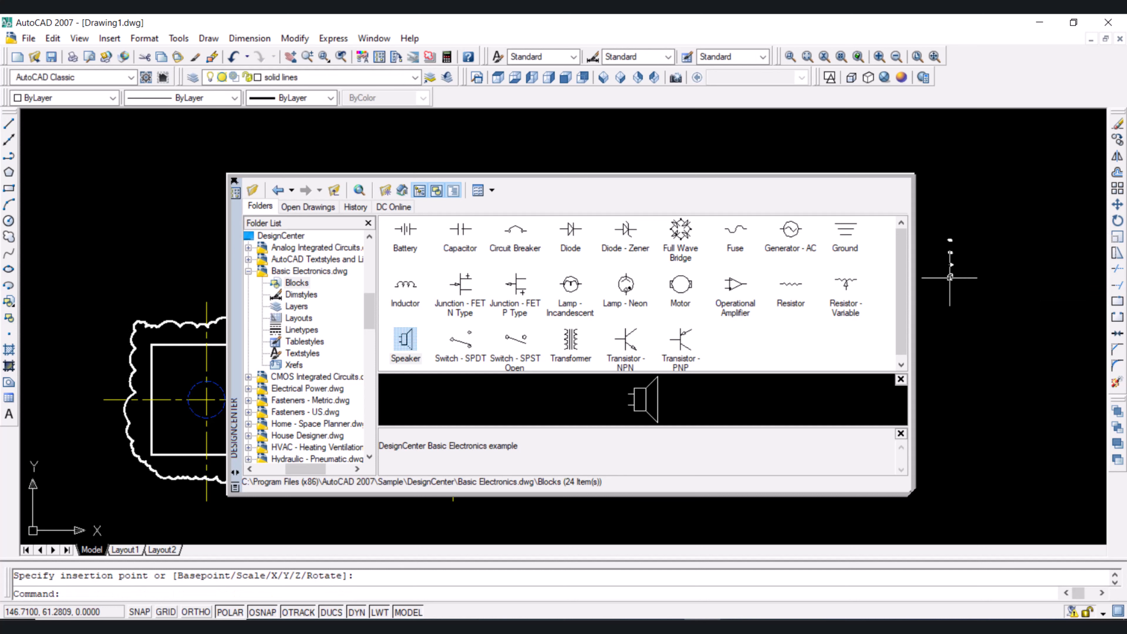
{"action": "scroll", "coordinate": [949, 278], "scroll_direction": "up", "scroll_amount": 4}
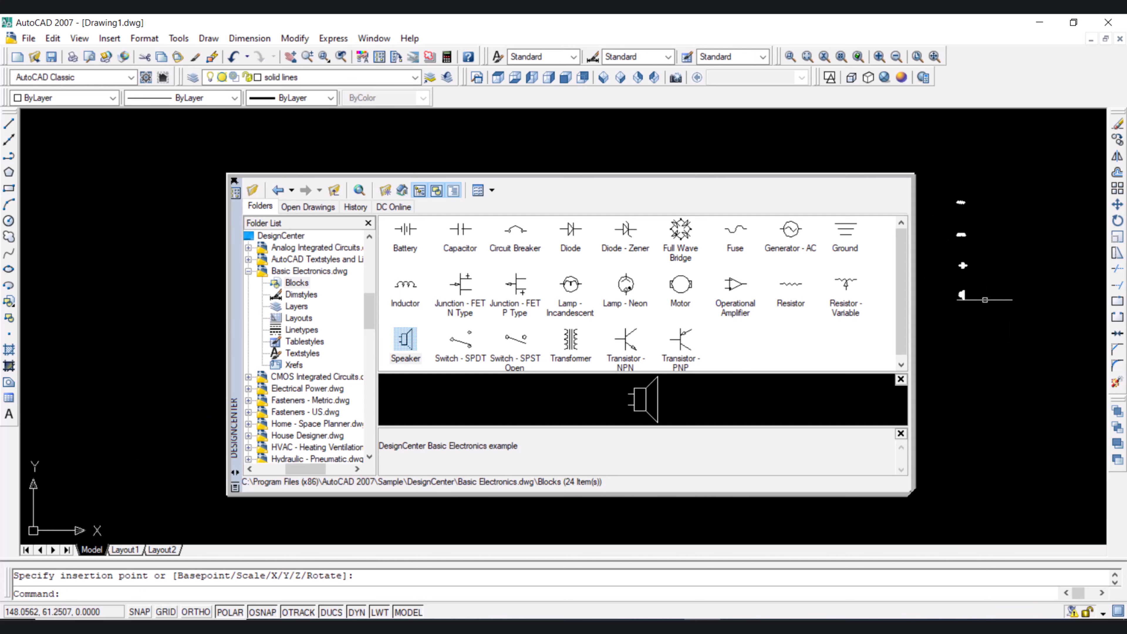
{"action": "scroll", "coordinate": [963, 232], "scroll_direction": "up", "scroll_amount": 4}
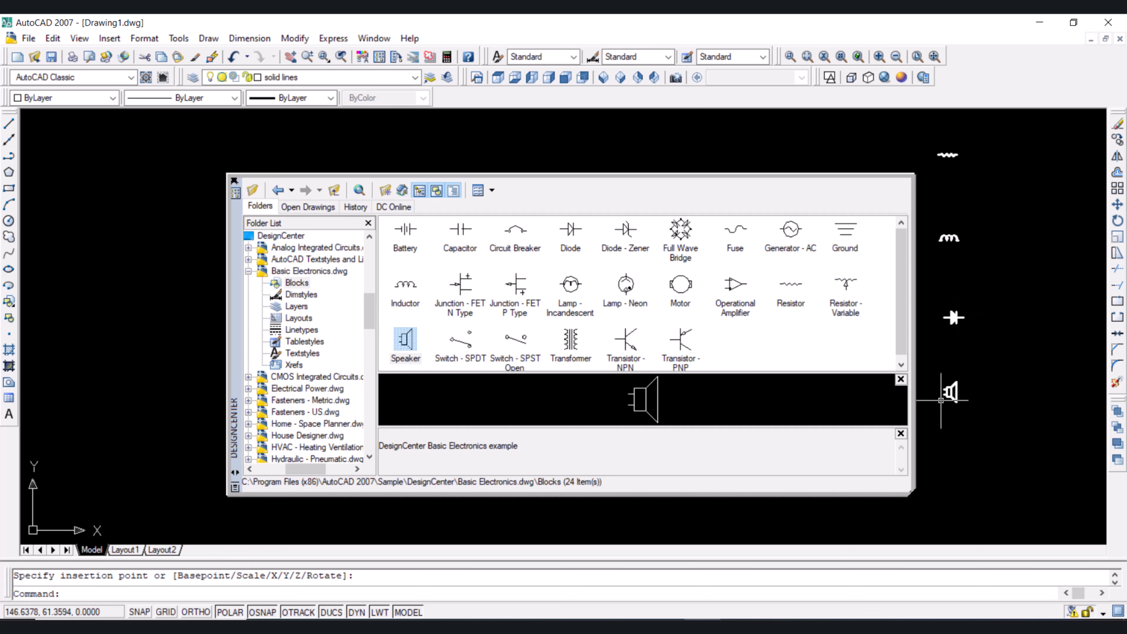
Step: Close DesignCenter and scale the four electronic symbols by a factor of 25, using a base point at the diode
{"action": "left_click", "coordinate": [233, 182]}
{"action": "scroll", "coordinate": [594, 284], "scroll_direction": "down", "scroll_amount": 6}
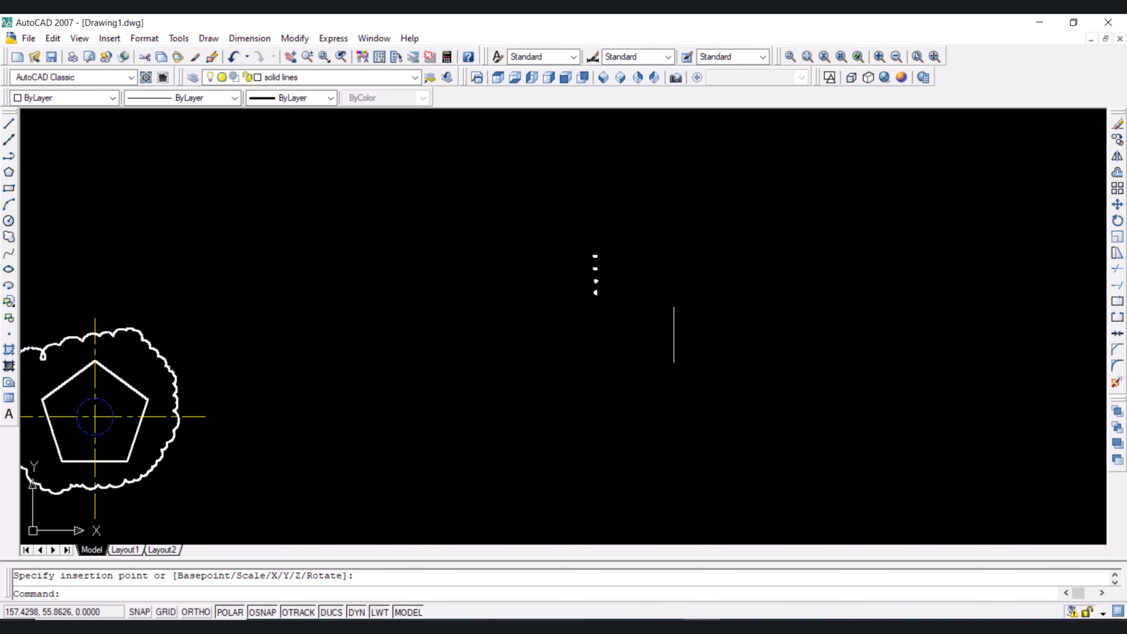
{"action": "left_click", "coordinate": [672, 335]}
{"action": "left_click", "coordinate": [565, 234]}
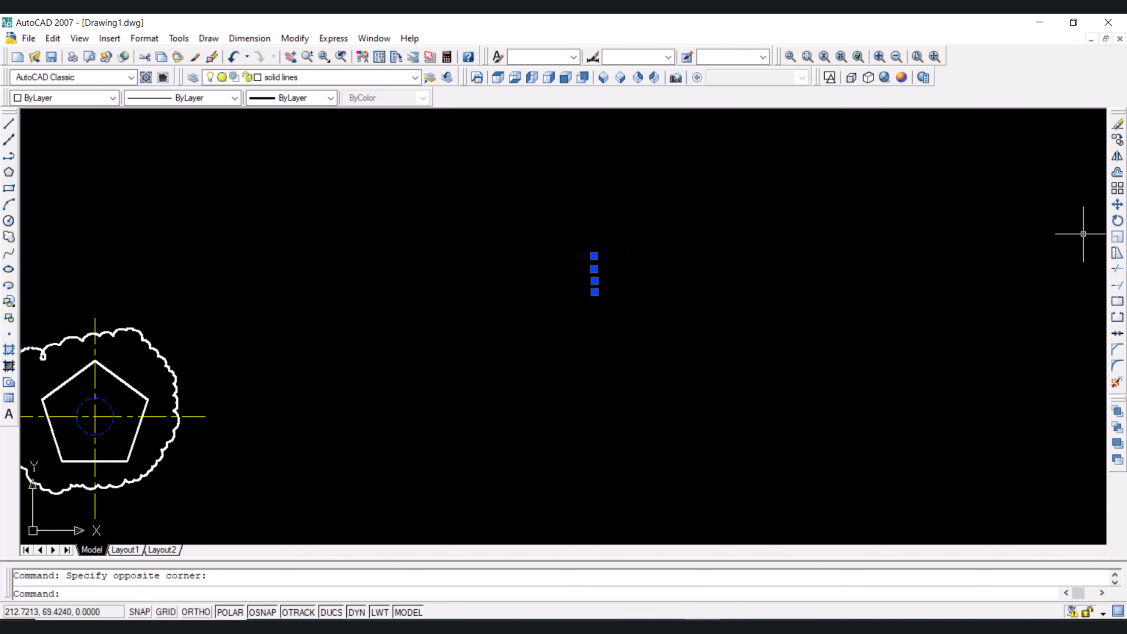
{"action": "left_click", "coordinate": [1117, 237]}
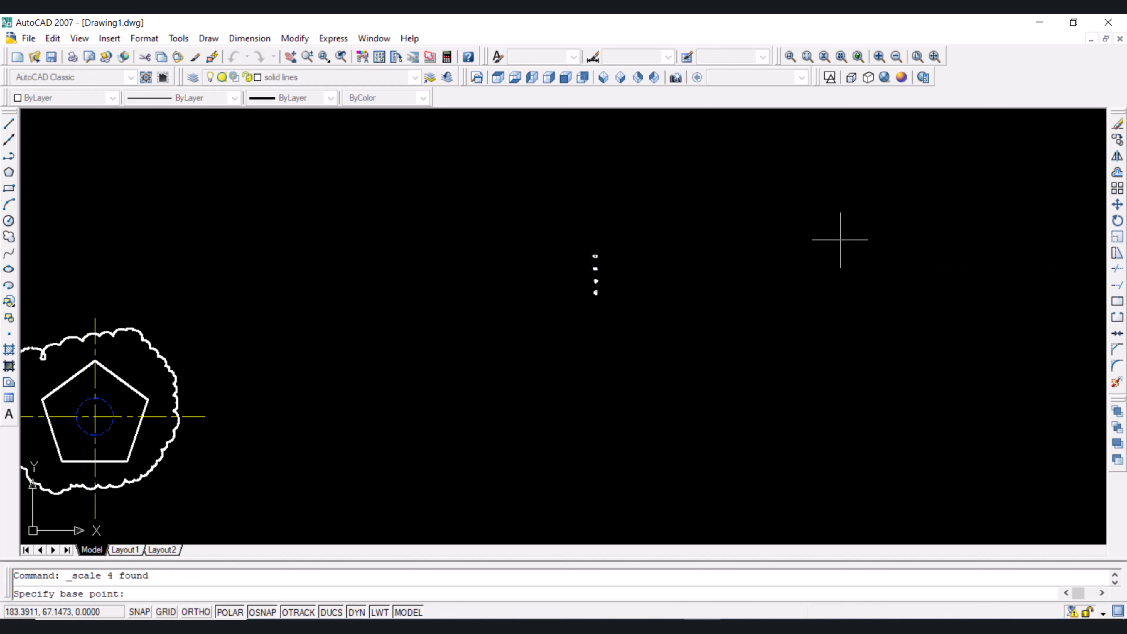
{"action": "left_click", "coordinate": [595, 280]}
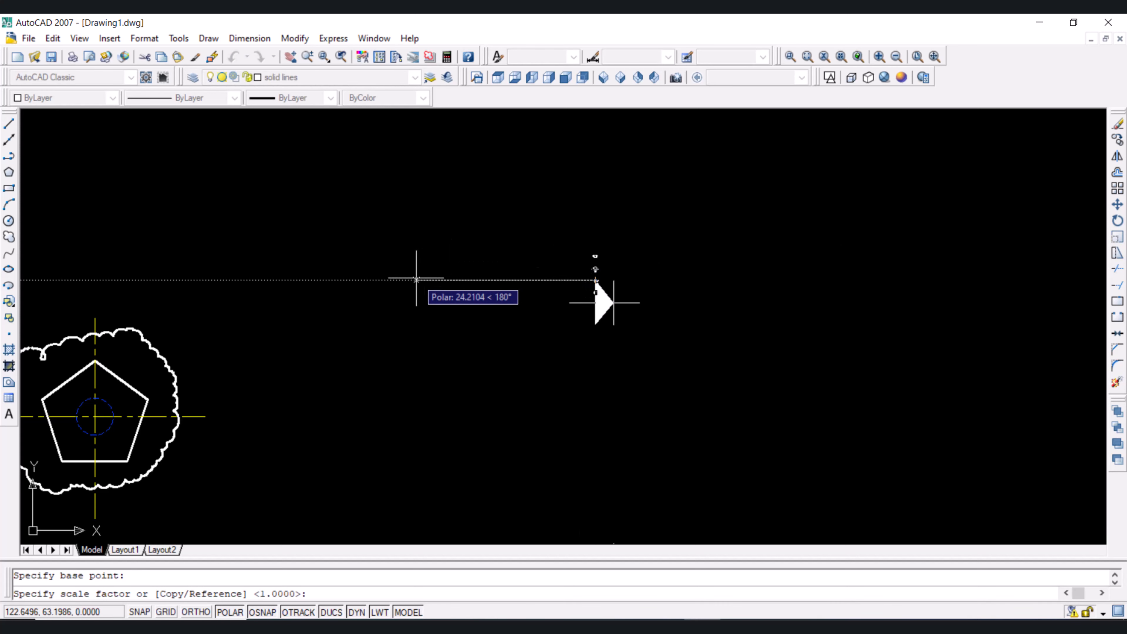
{"action": "type", "text": "25"}
{"action": "key", "text": "Return"}
Step: Switch to the top view and move the resistor symbol straight down to just above the inductor
{"action": "scroll", "coordinate": [687, 319], "scroll_direction": "down", "scroll_amount": 2}
{"action": "scroll", "coordinate": [691, 323], "scroll_direction": "down", "scroll_amount": 1}
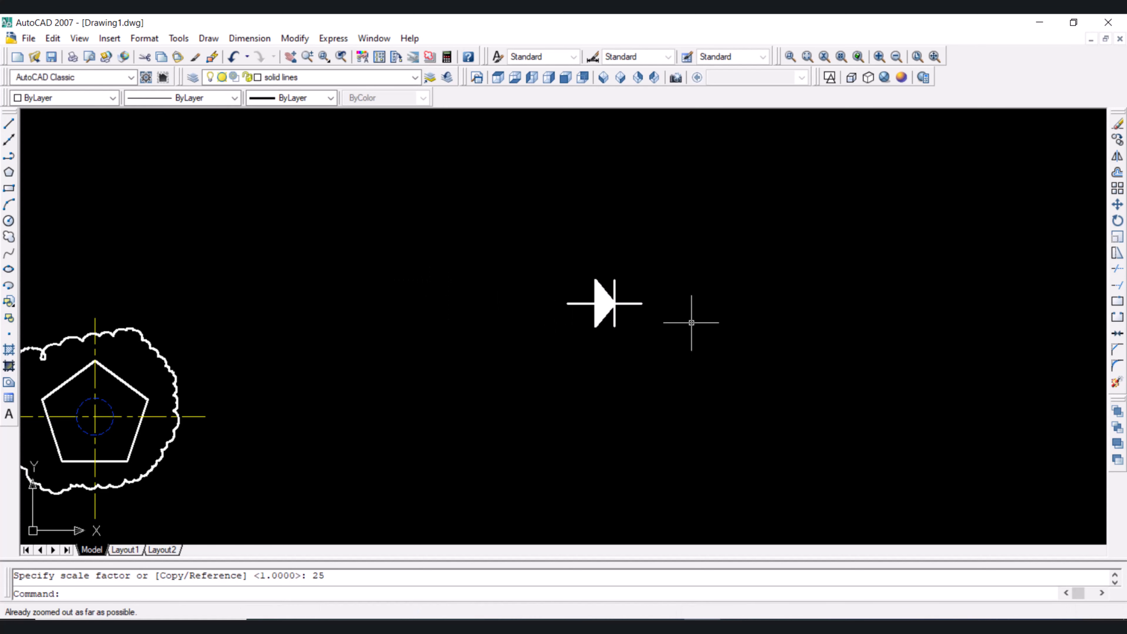
{"action": "left_click", "coordinate": [498, 78]}
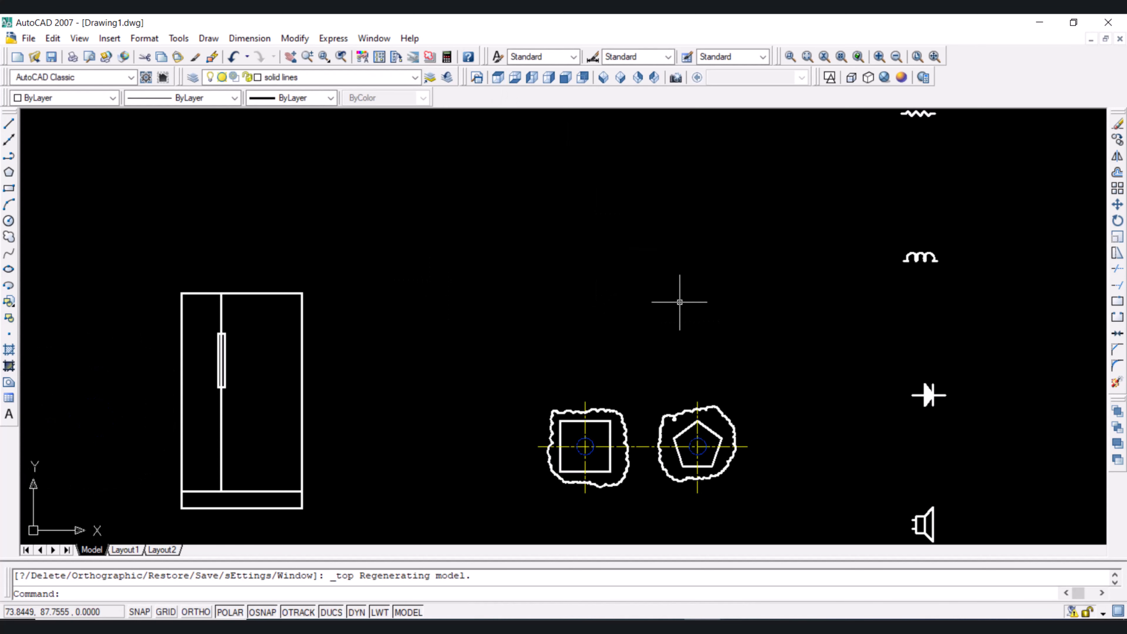
{"action": "scroll", "coordinate": [680, 302], "scroll_direction": "down", "scroll_amount": 2}
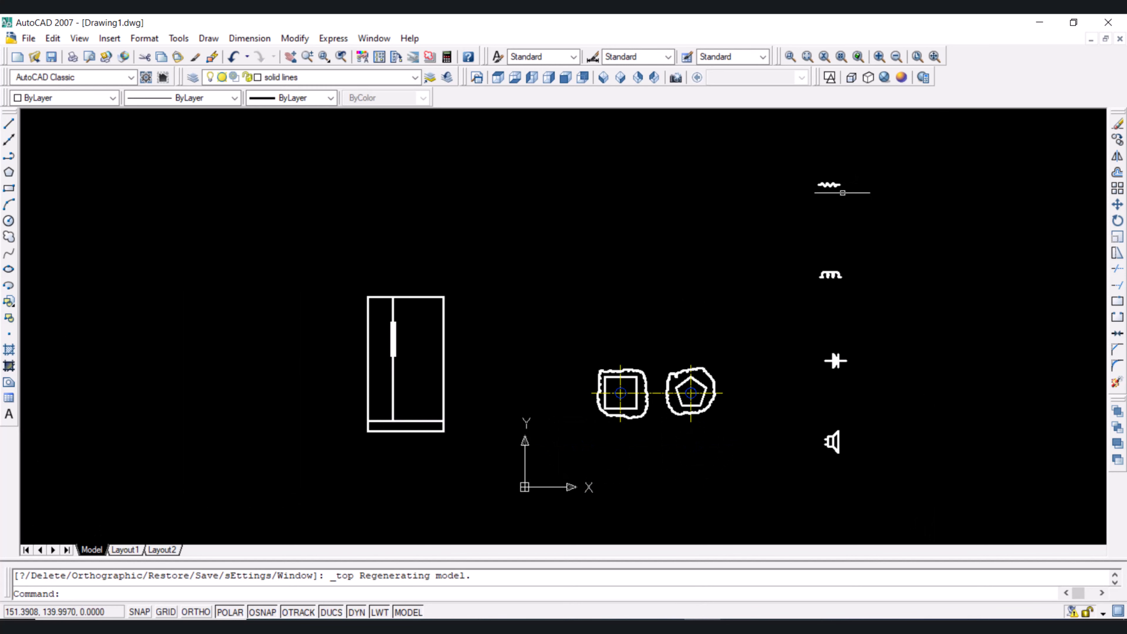
{"action": "left_click", "coordinate": [831, 183]}
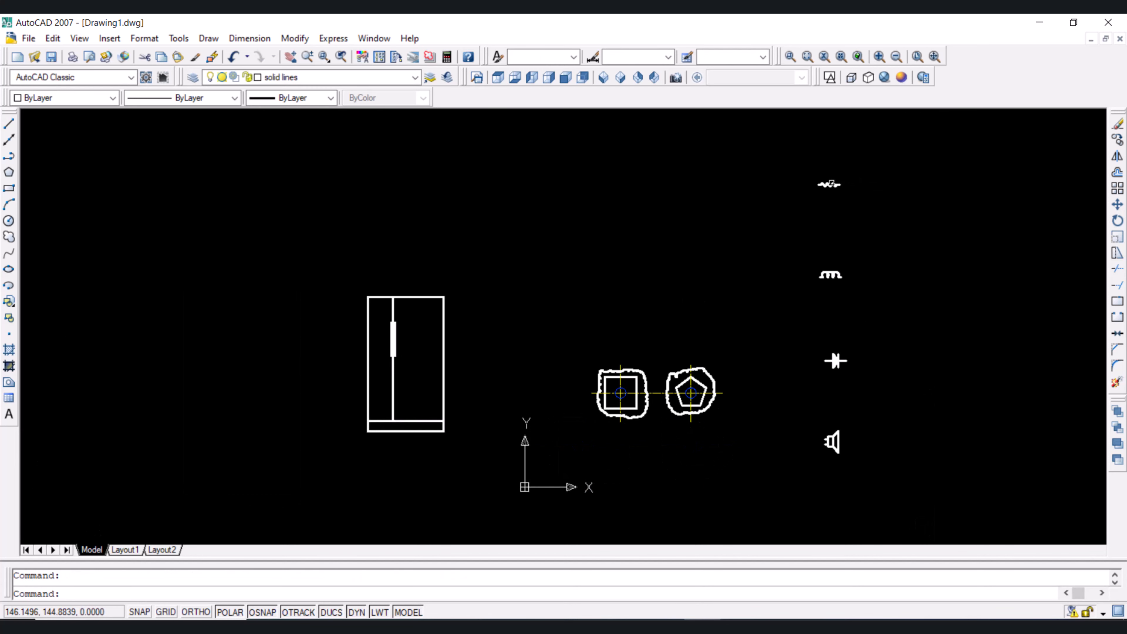
{"action": "left_click", "coordinate": [818, 184]}
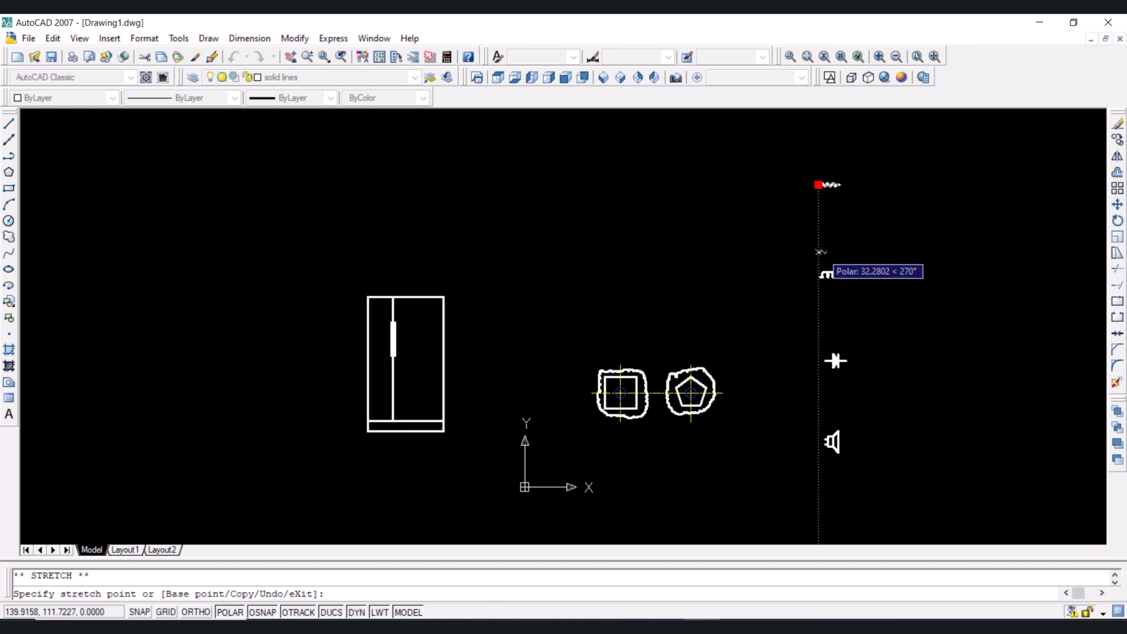
{"action": "left_click", "coordinate": [818, 251]}
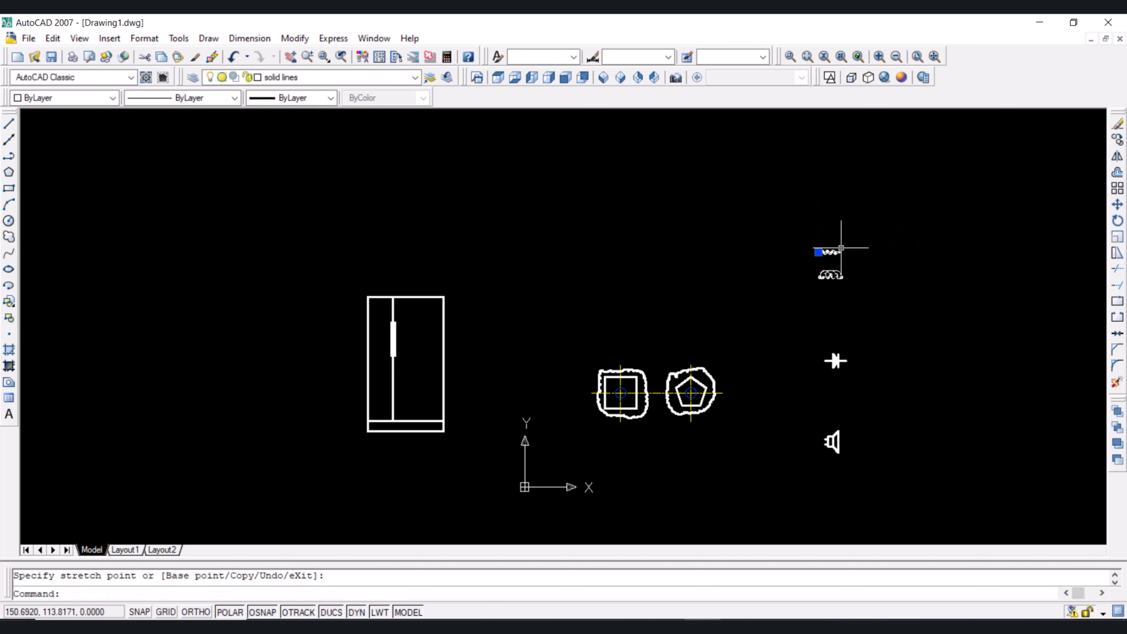
Step: Move the diode straight up to just below the inductor, and the speaker straight up to just below the diode
{"action": "left_click", "coordinate": [836, 360]}
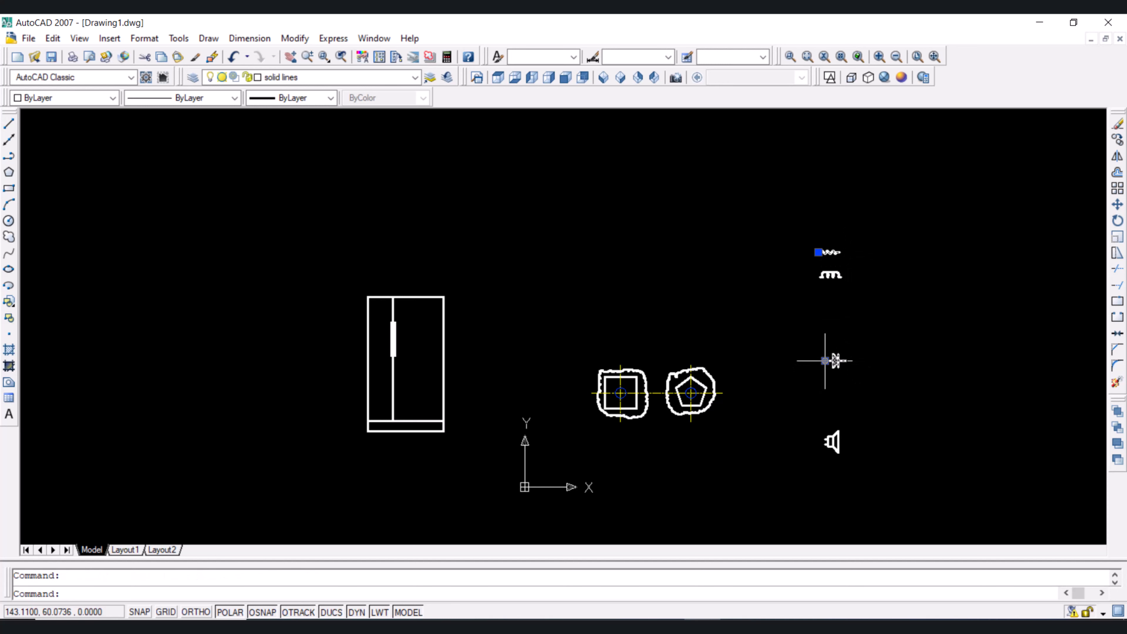
{"action": "left_click", "coordinate": [825, 360]}
{"action": "left_click", "coordinate": [824, 295]}
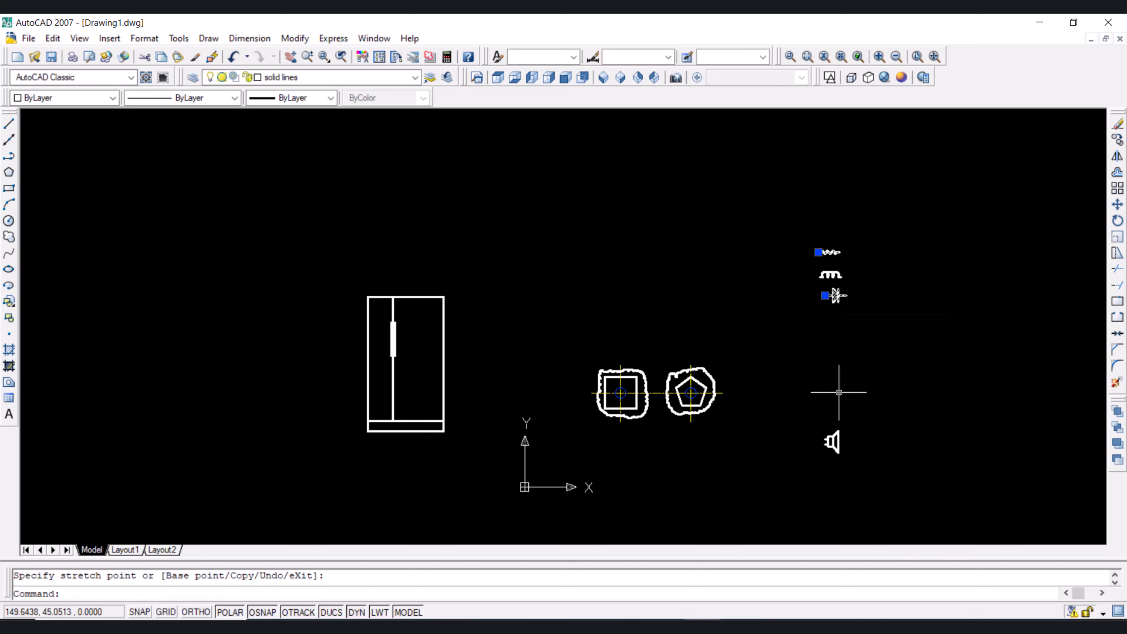
{"action": "left_click", "coordinate": [819, 435]}
{"action": "left_click", "coordinate": [820, 436]}
{"action": "left_click", "coordinate": [824, 439]}
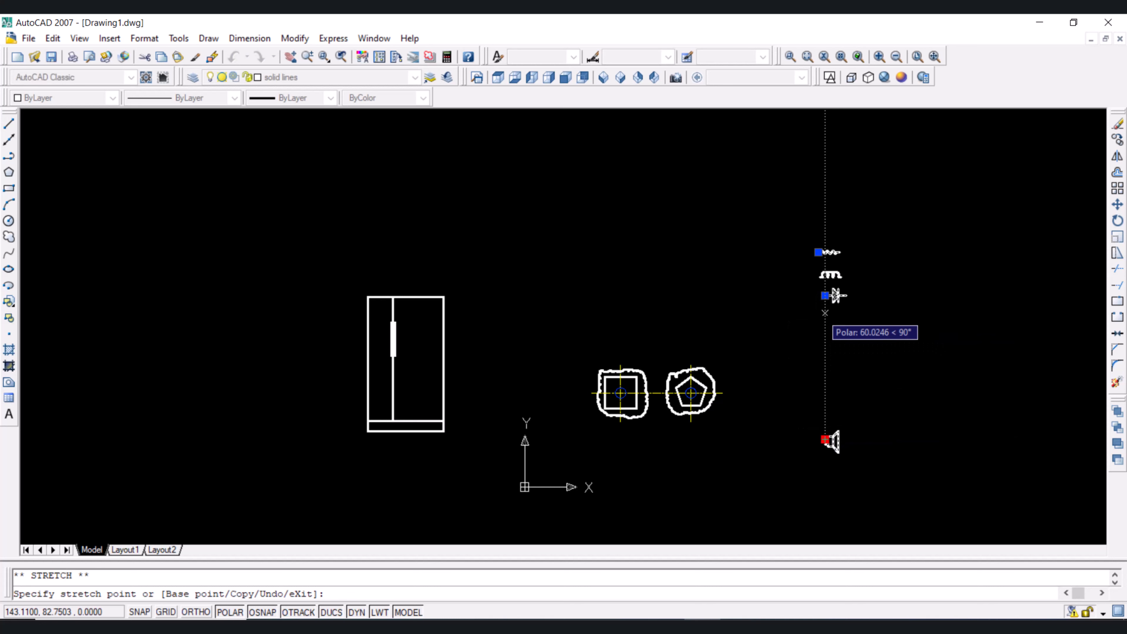
{"action": "left_click", "coordinate": [825, 313]}
{"action": "scroll", "coordinate": [856, 262], "scroll_direction": "up", "scroll_amount": 5}
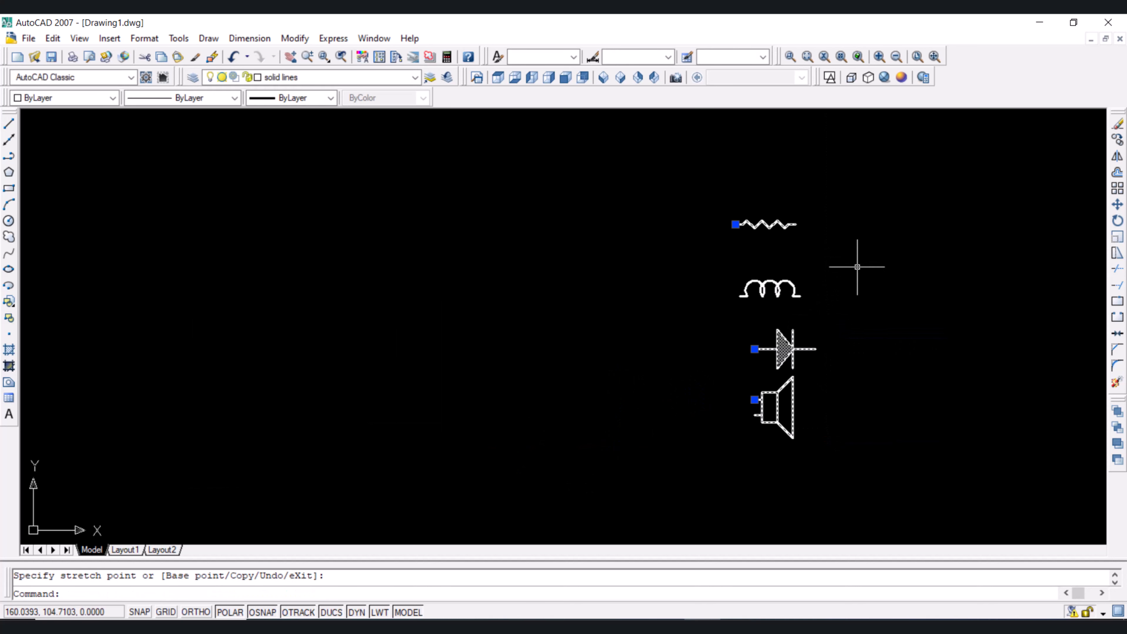
{"action": "scroll", "coordinate": [858, 269], "scroll_direction": "up", "scroll_amount": 1}
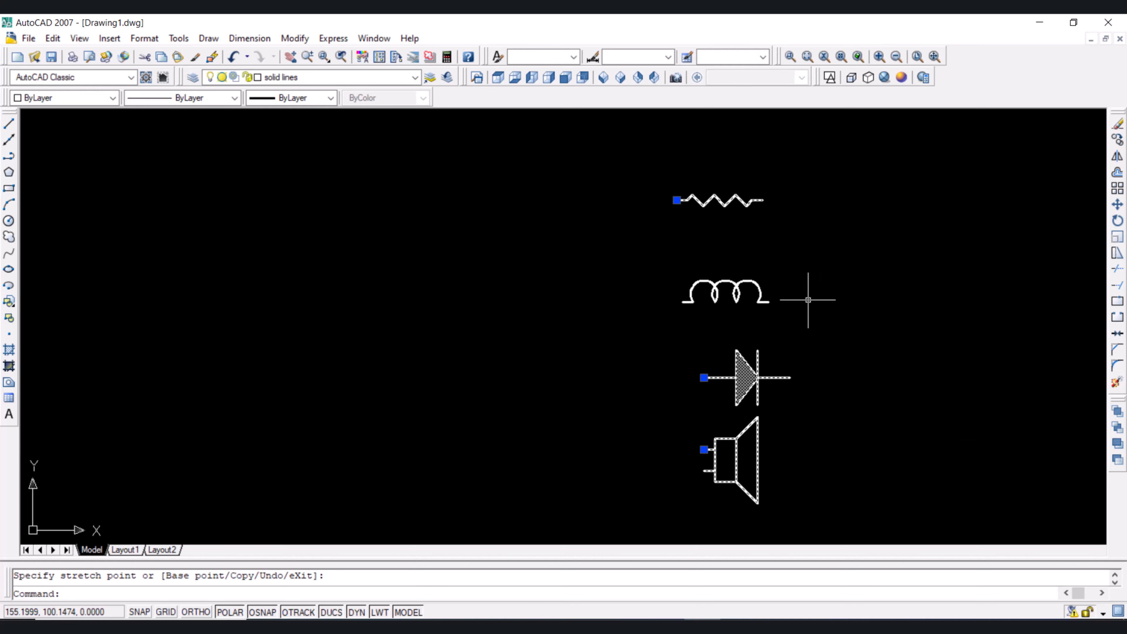
{"action": "key", "text": "Escape"}
Step: Explode the resistor, inductor, diode and speaker blocks into their component objects
{"action": "left_click", "coordinate": [769, 302]}
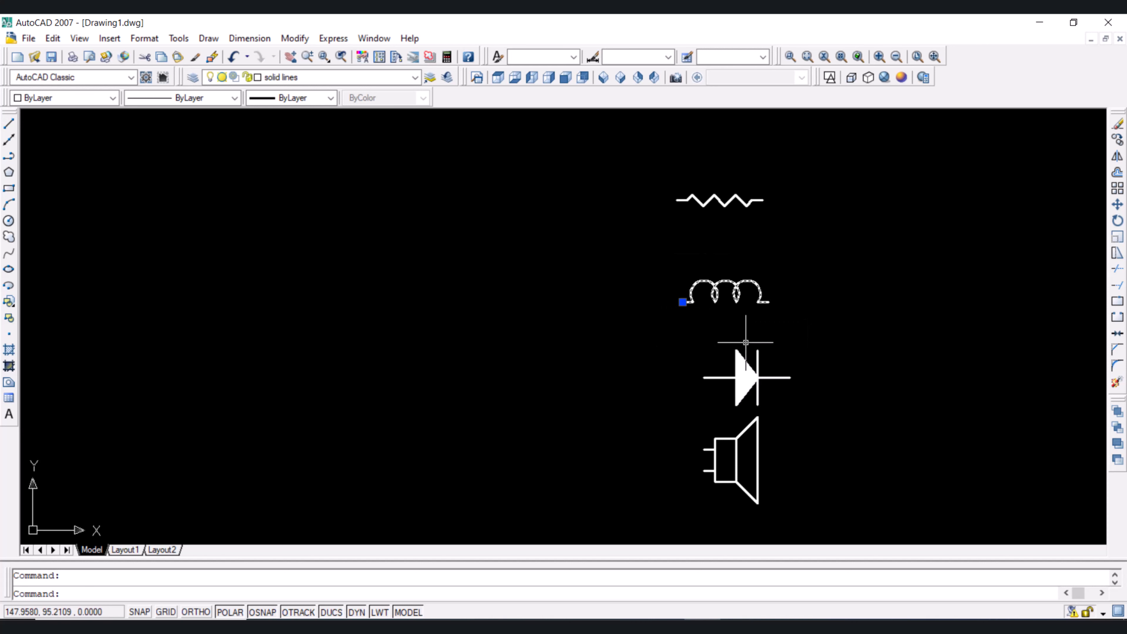
{"action": "key", "text": "Escape"}
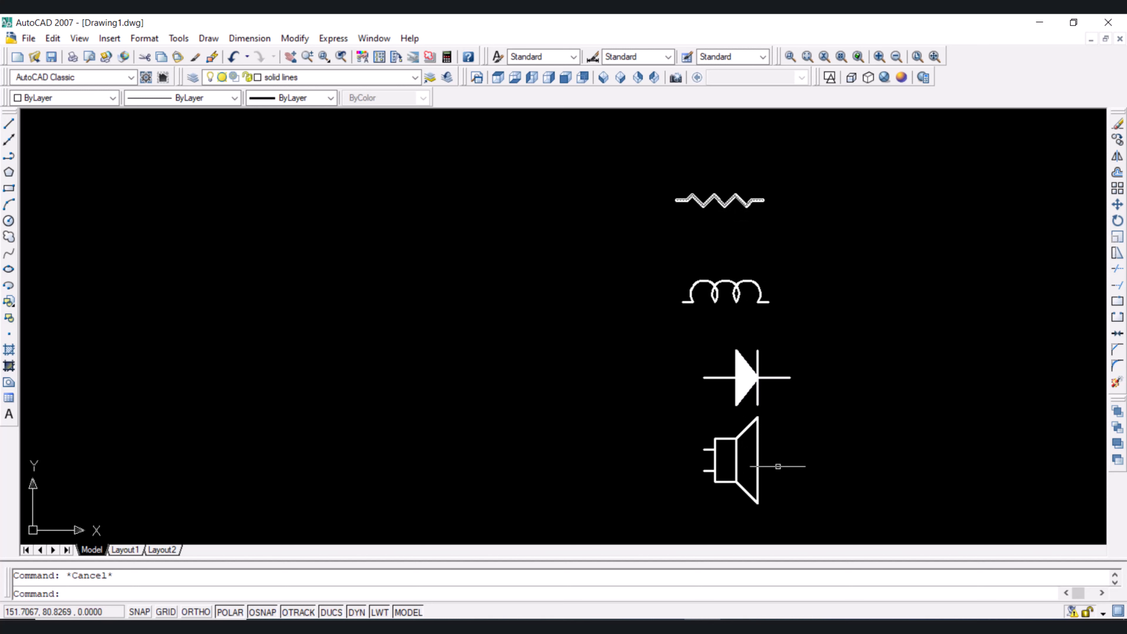
{"action": "left_click", "coordinate": [783, 517]}
{"action": "left_click", "coordinate": [673, 205]}
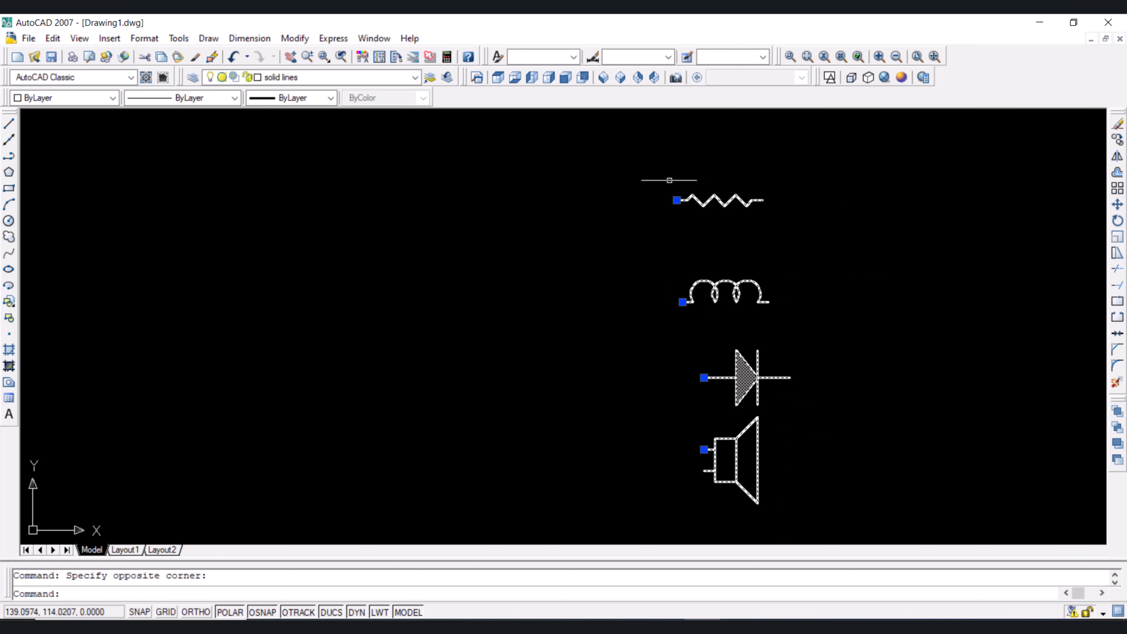
{"action": "left_click", "coordinate": [1116, 383]}
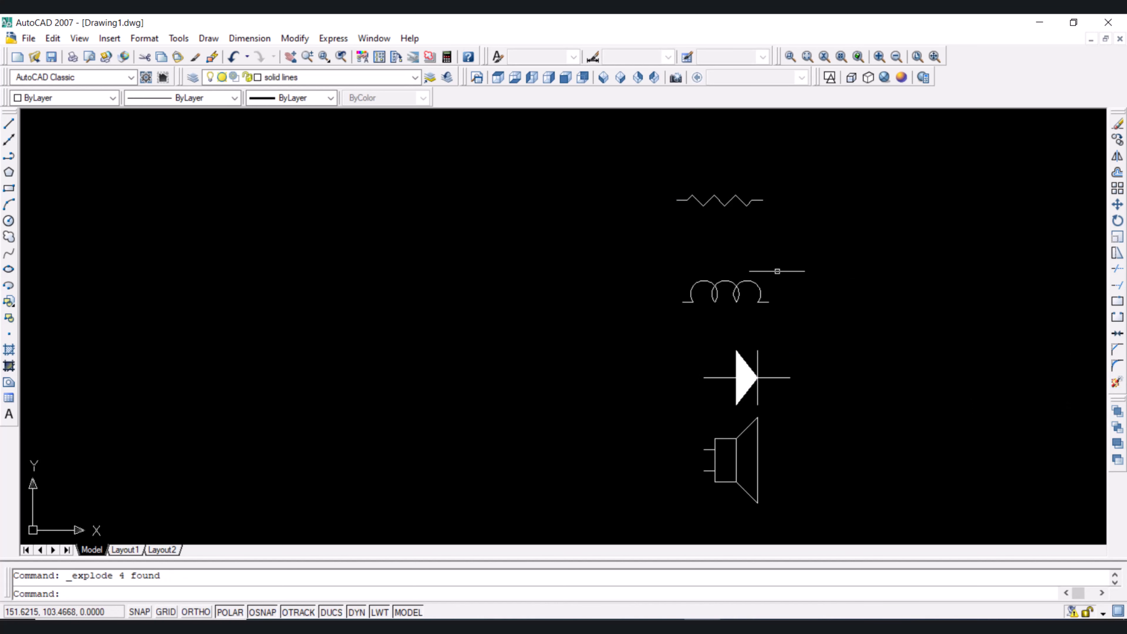
Step: Select individual parts of the exploded diode, inductor, speaker and resistor to examine which objects are separate, and clear the selection
{"action": "left_click", "coordinate": [746, 367]}
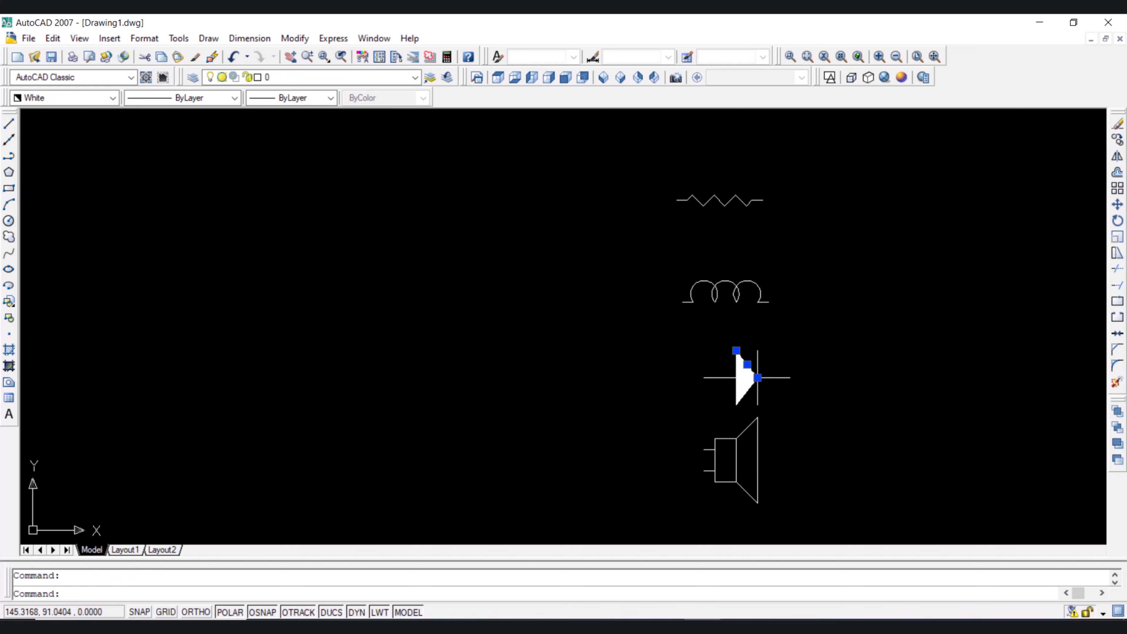
{"action": "left_click", "coordinate": [719, 377]}
{"action": "left_click", "coordinate": [711, 282]}
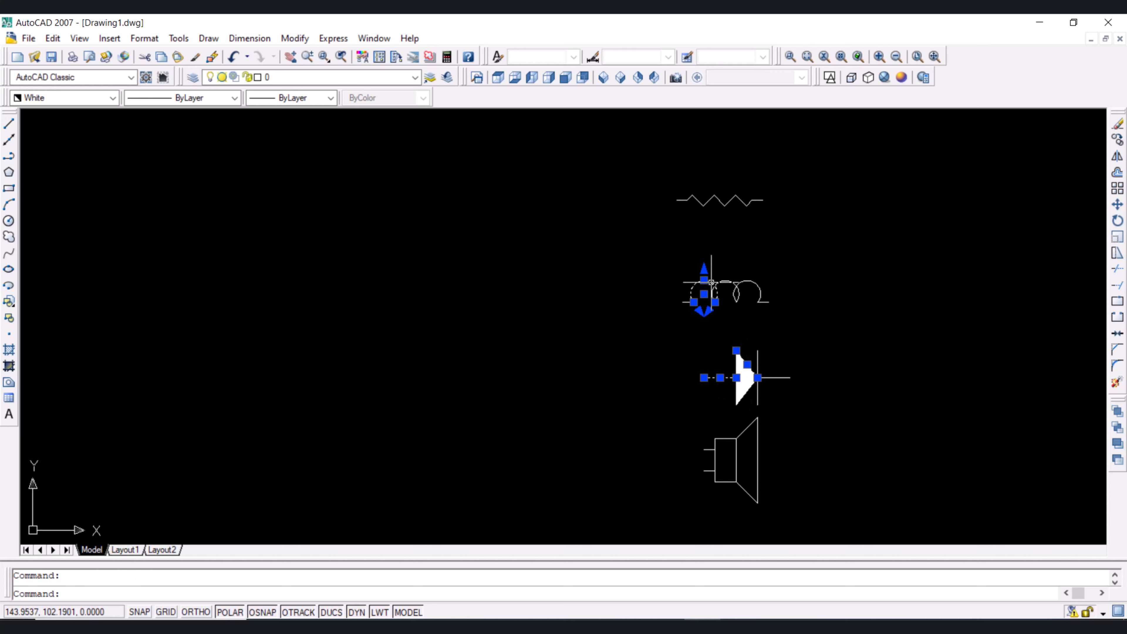
{"action": "left_click", "coordinate": [740, 436]}
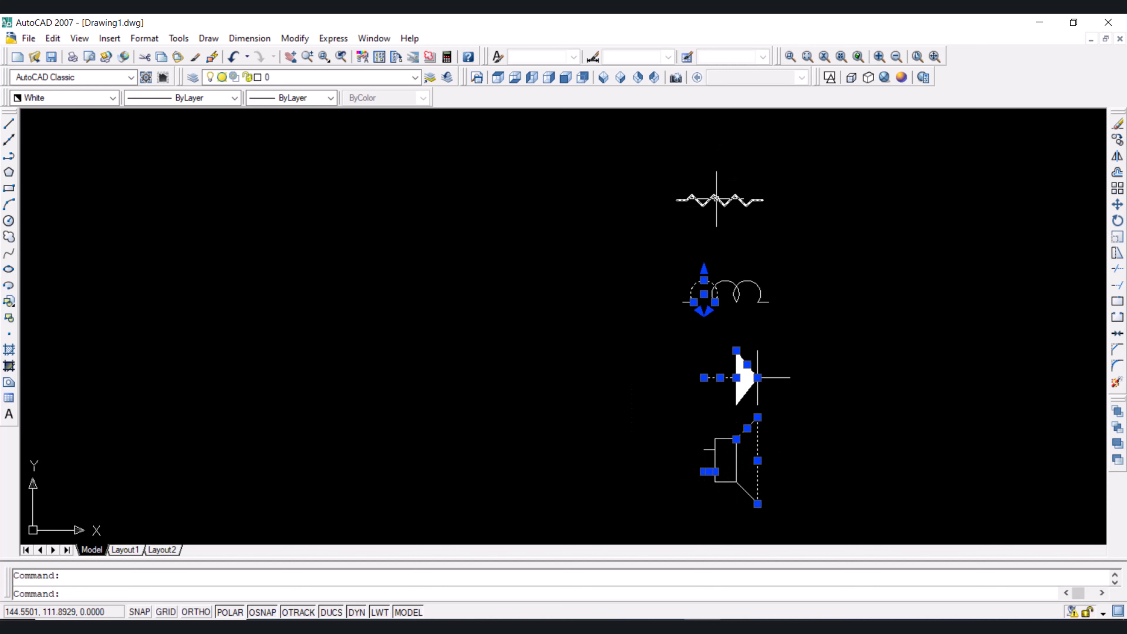
{"action": "left_click", "coordinate": [716, 199]}
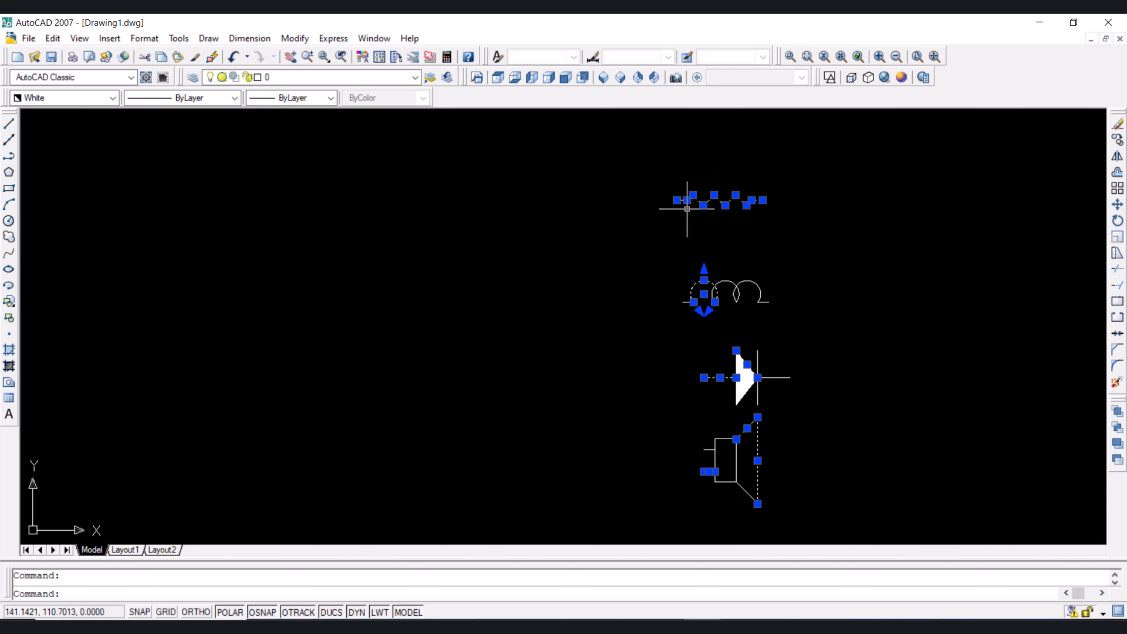
{"action": "key", "text": "Escape"}
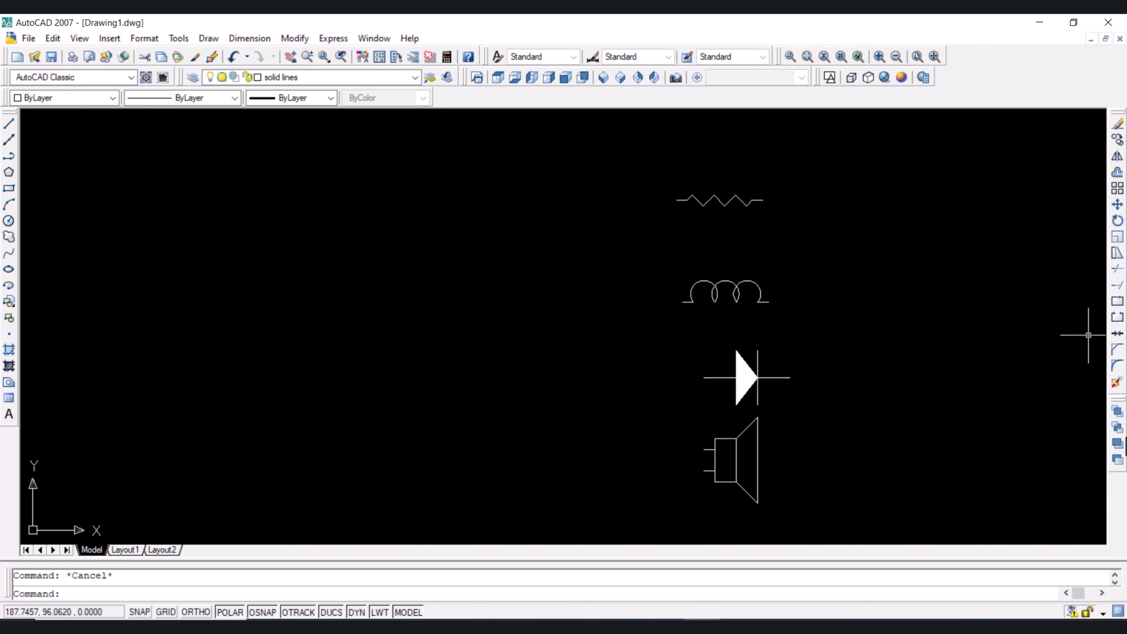
Step: Explode the resistor's zigzag polyline into separate segments, check individual segments by selecting them, and clear the selection
{"action": "left_click", "coordinate": [723, 198]}
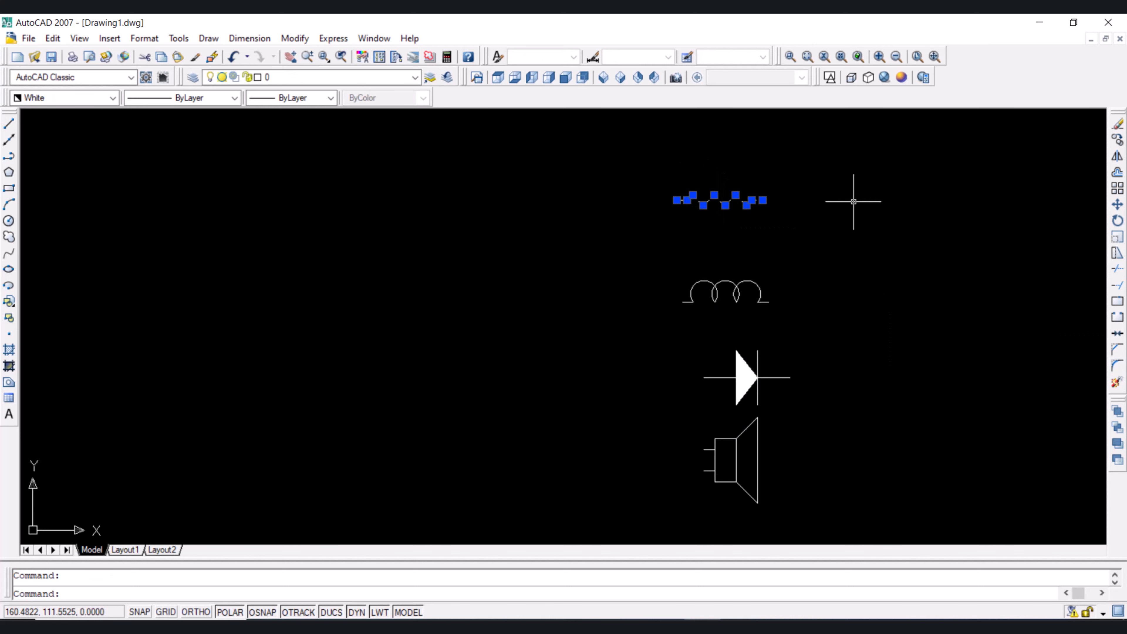
{"action": "left_click", "coordinate": [1115, 382]}
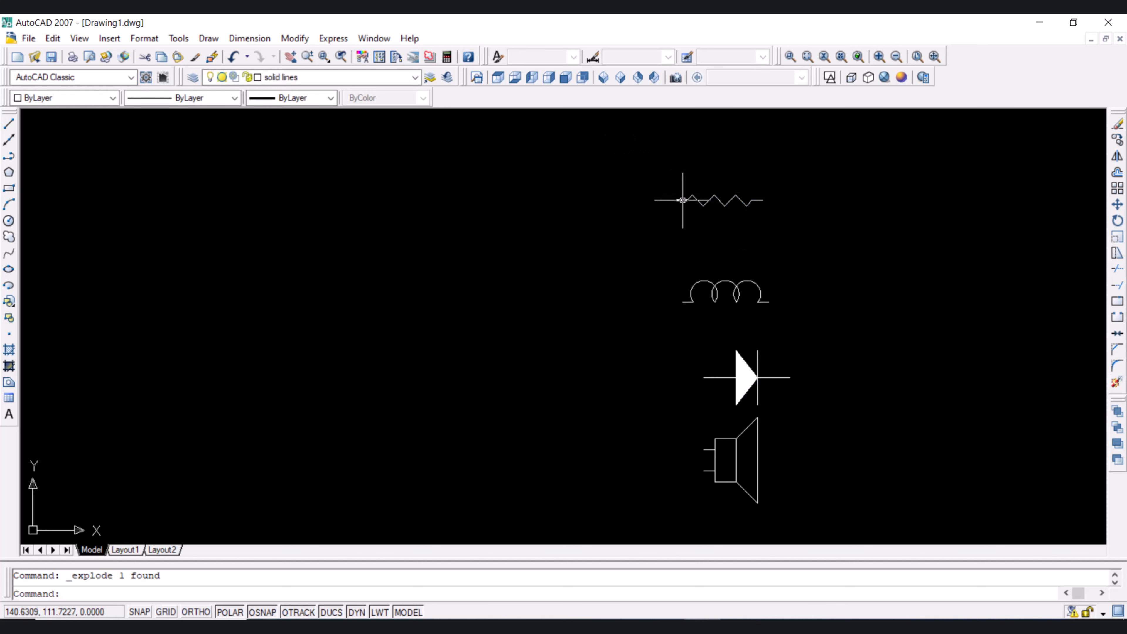
{"action": "left_click", "coordinate": [682, 200]}
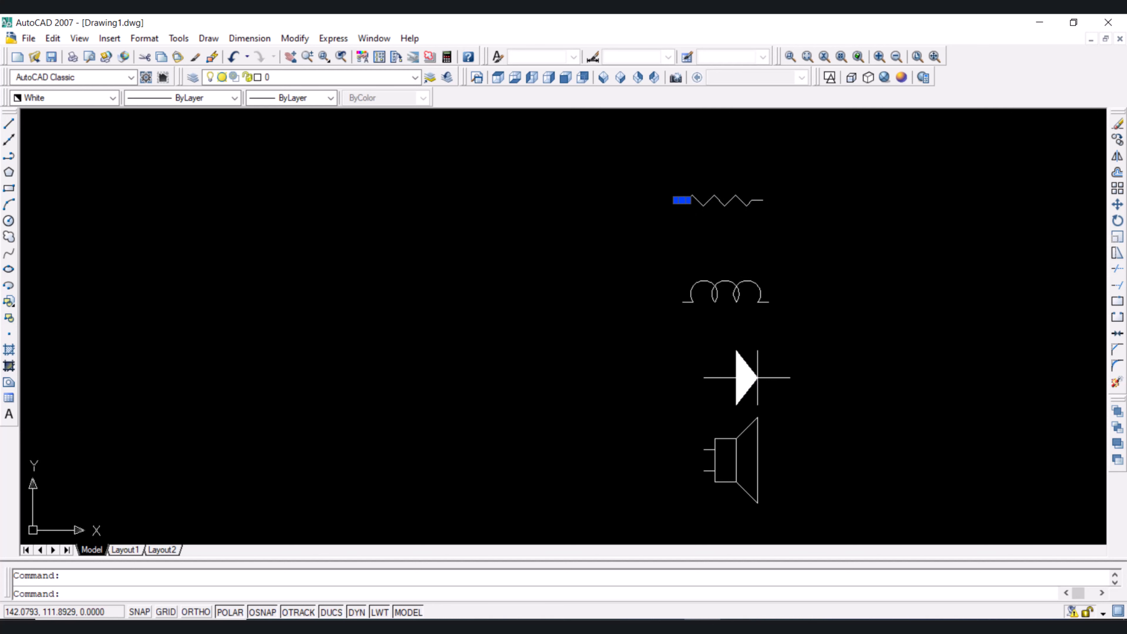
{"action": "left_click", "coordinate": [708, 200]}
{"action": "key", "text": "Escape"}
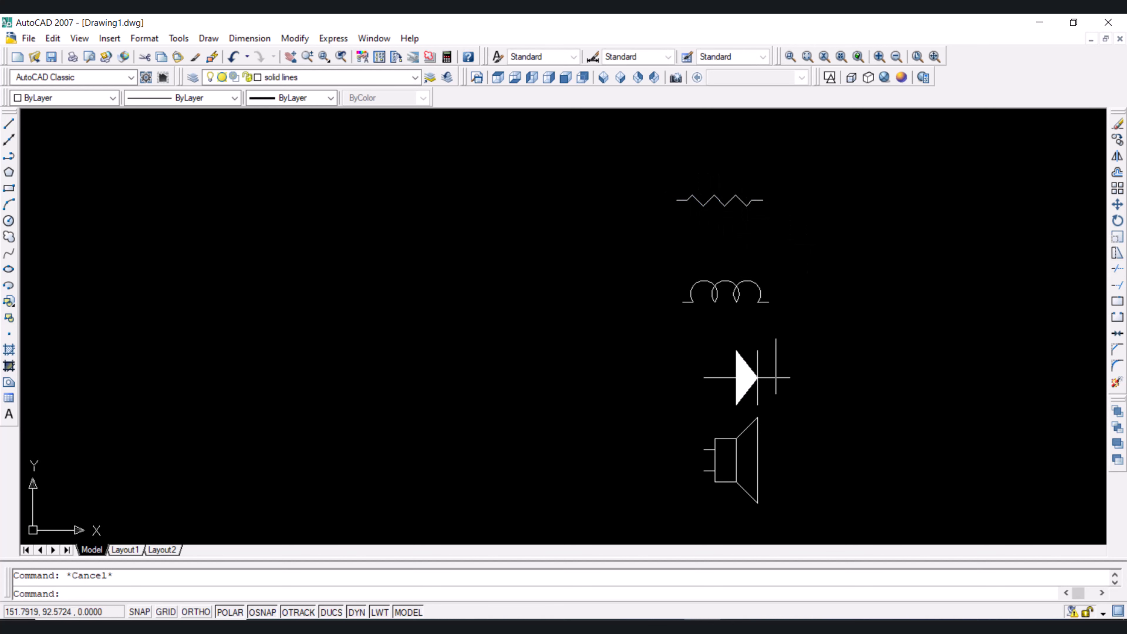
Step: Create a new layer named "electrical objects" and set its color to red
{"action": "scroll", "coordinate": [799, 342], "scroll_direction": "down", "scroll_amount": 3}
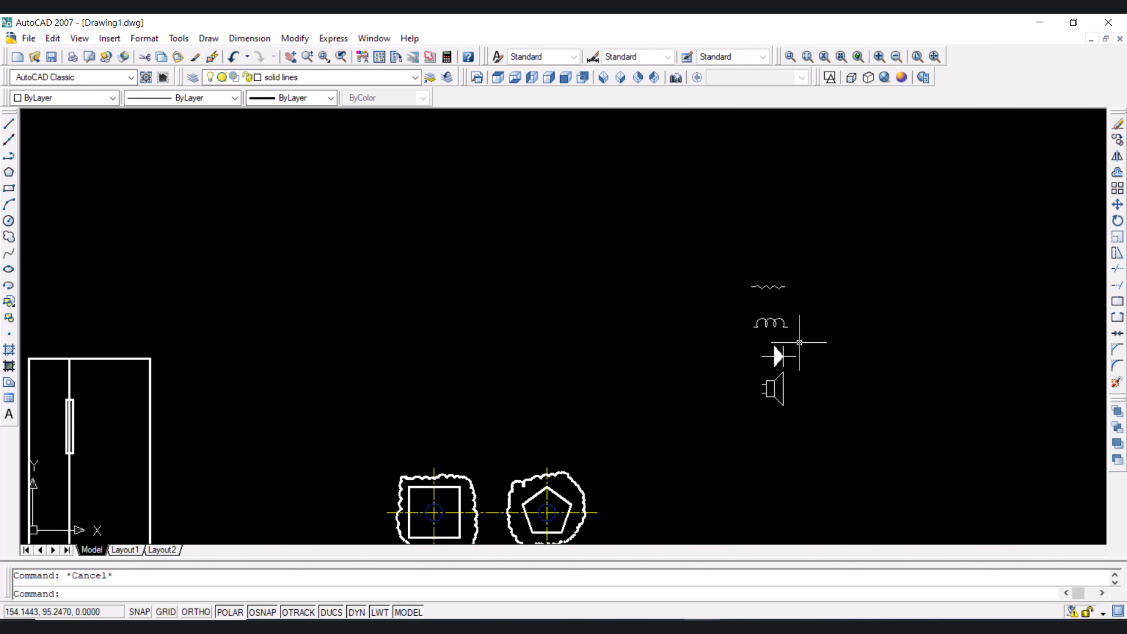
{"action": "scroll", "coordinate": [799, 342], "scroll_direction": "down", "scroll_amount": 2}
{"action": "scroll", "coordinate": [805, 331], "scroll_direction": "up", "scroll_amount": 2}
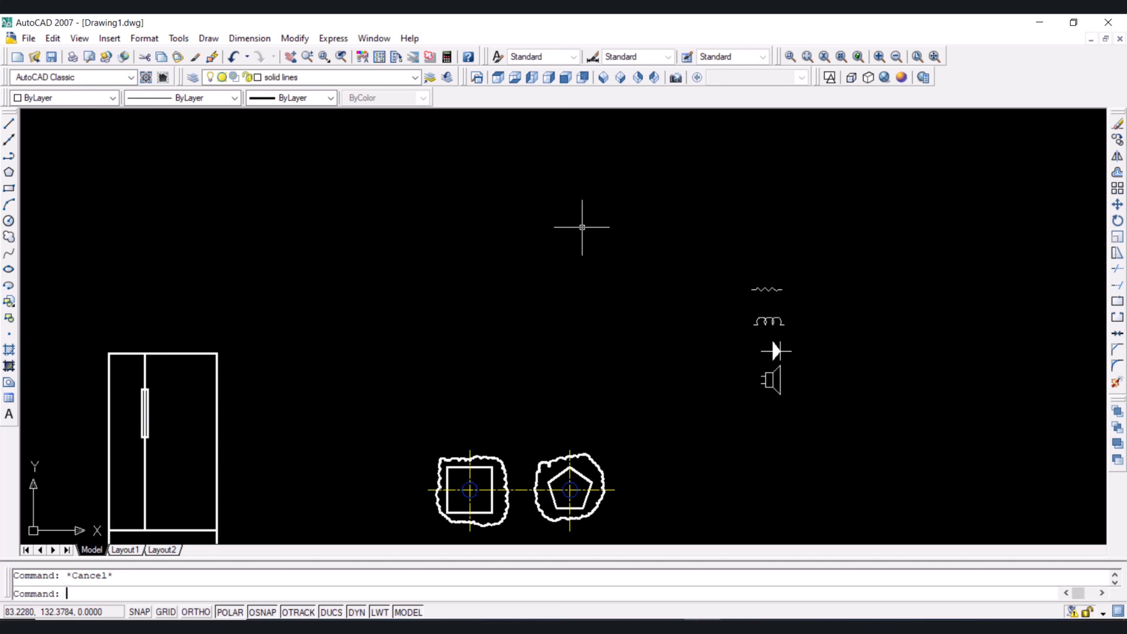
{"action": "type", "text": "la"}
{"action": "key", "text": "Return"}
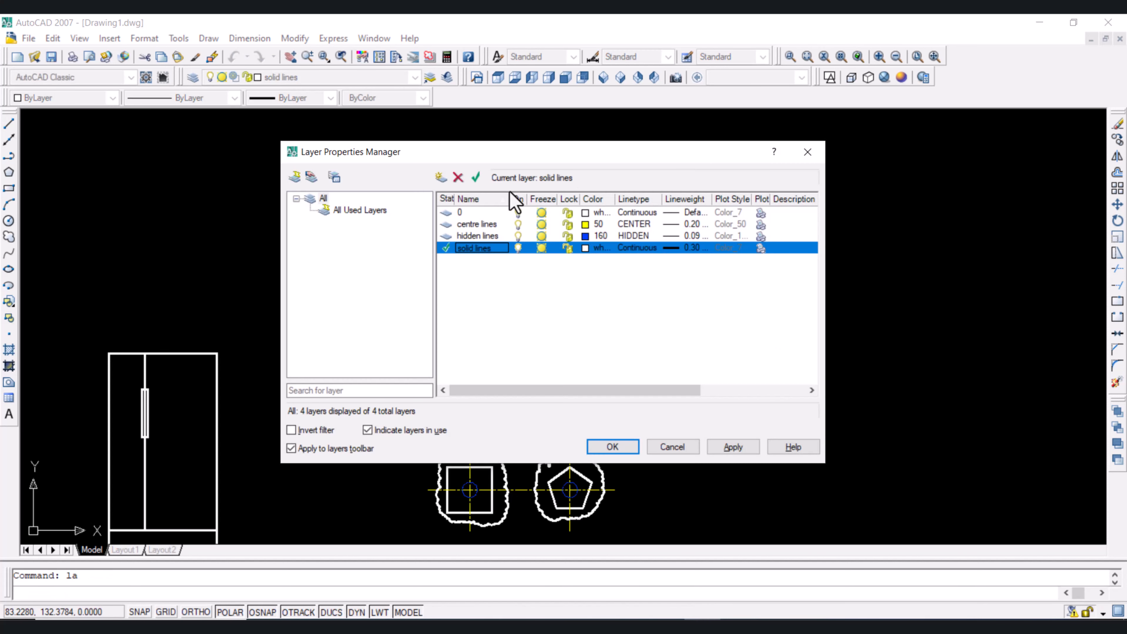
{"action": "left_click", "coordinate": [442, 179]}
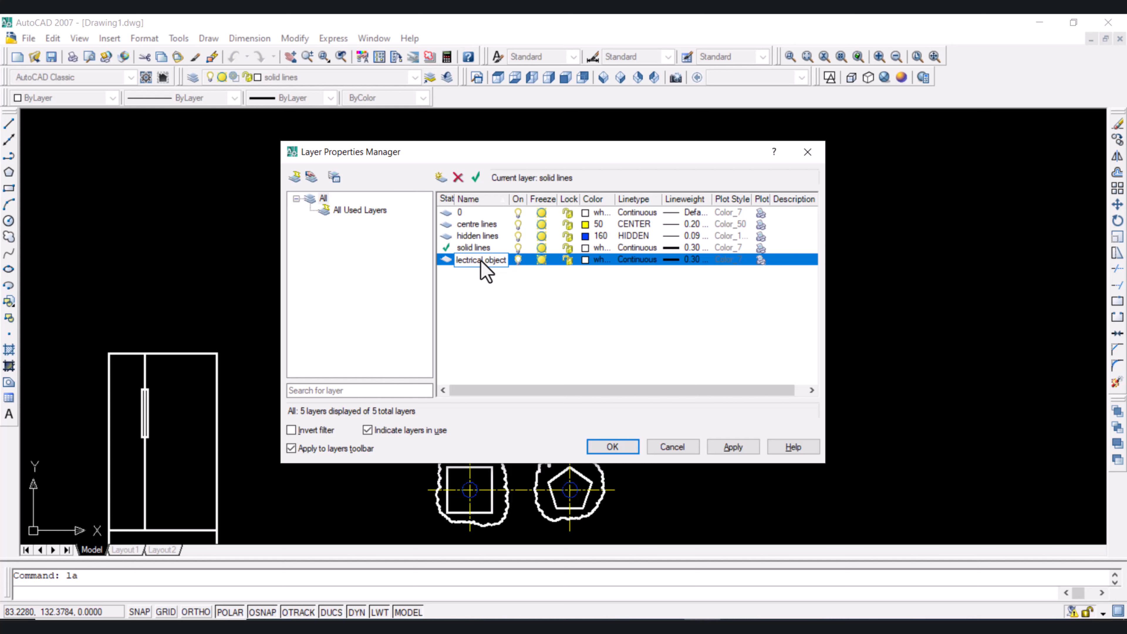
{"action": "type", "text": "s"}
{"action": "left_click", "coordinate": [587, 260]}
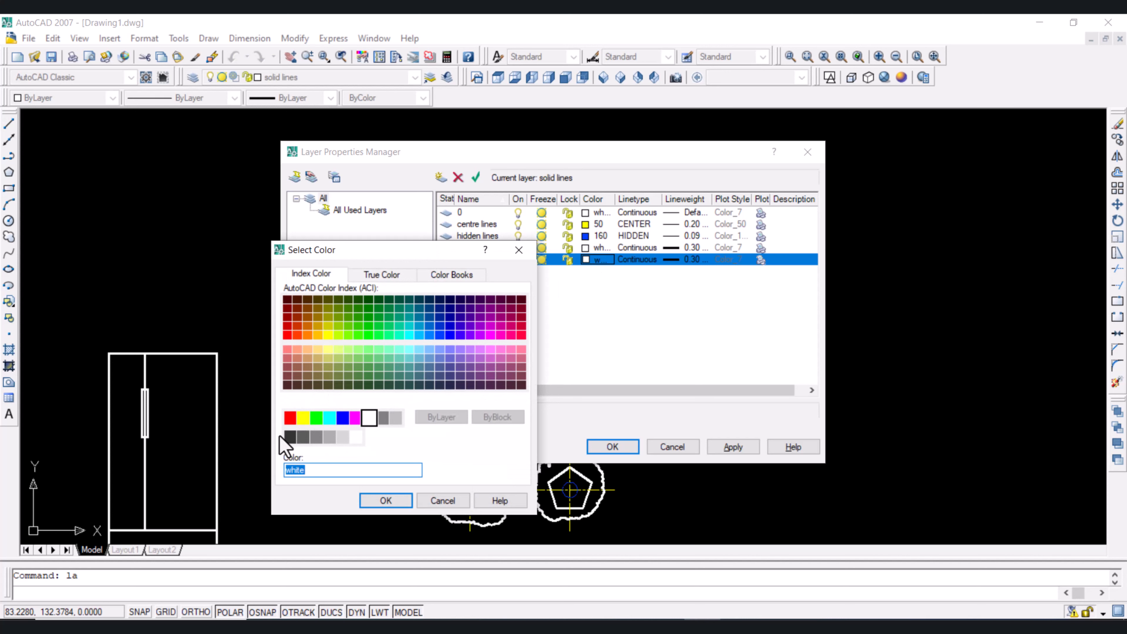
{"action": "left_click", "coordinate": [289, 417]}
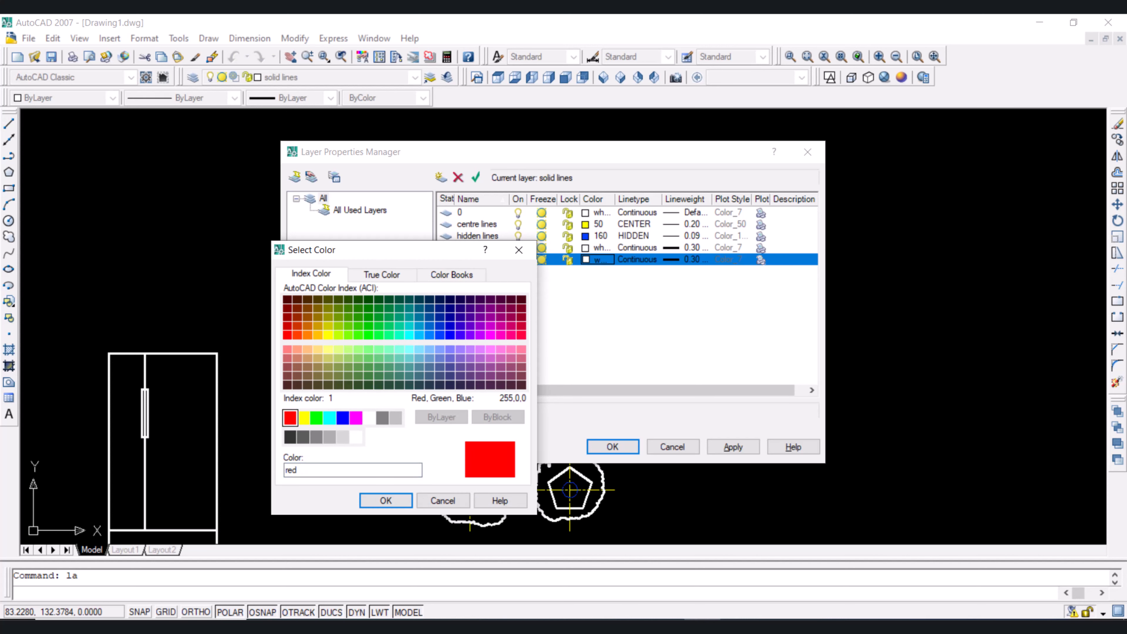
{"action": "left_click", "coordinate": [386, 500]}
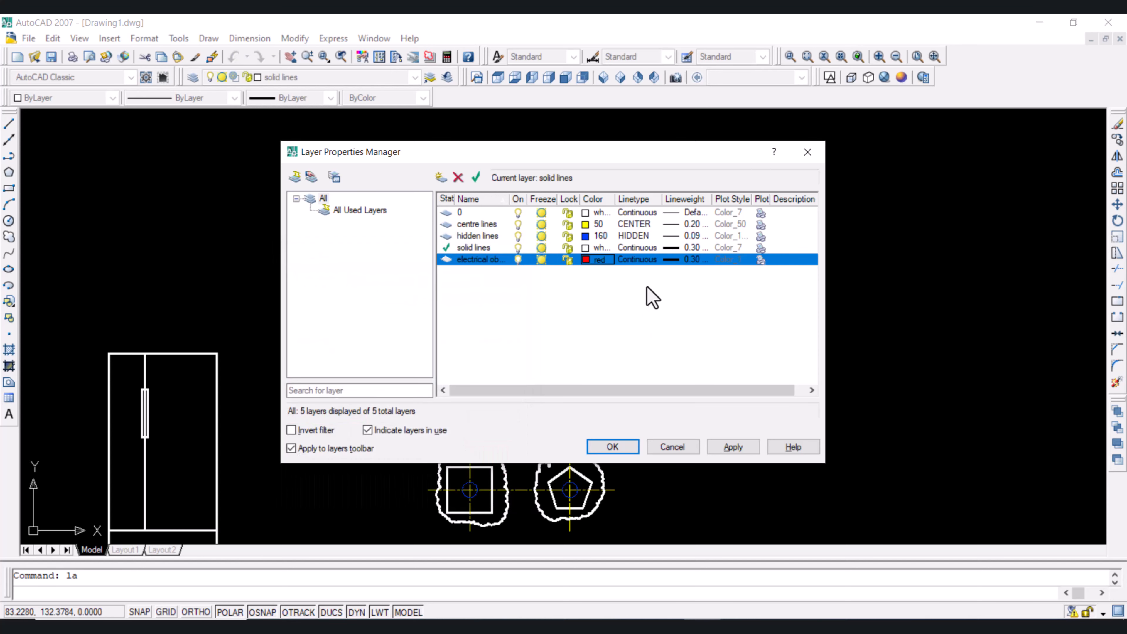
Step: Keep the electrical objects layer's linetype Continuous, set its lineweight to 0.20 mm, and accept the layer settings
{"action": "left_click", "coordinate": [640, 260]}
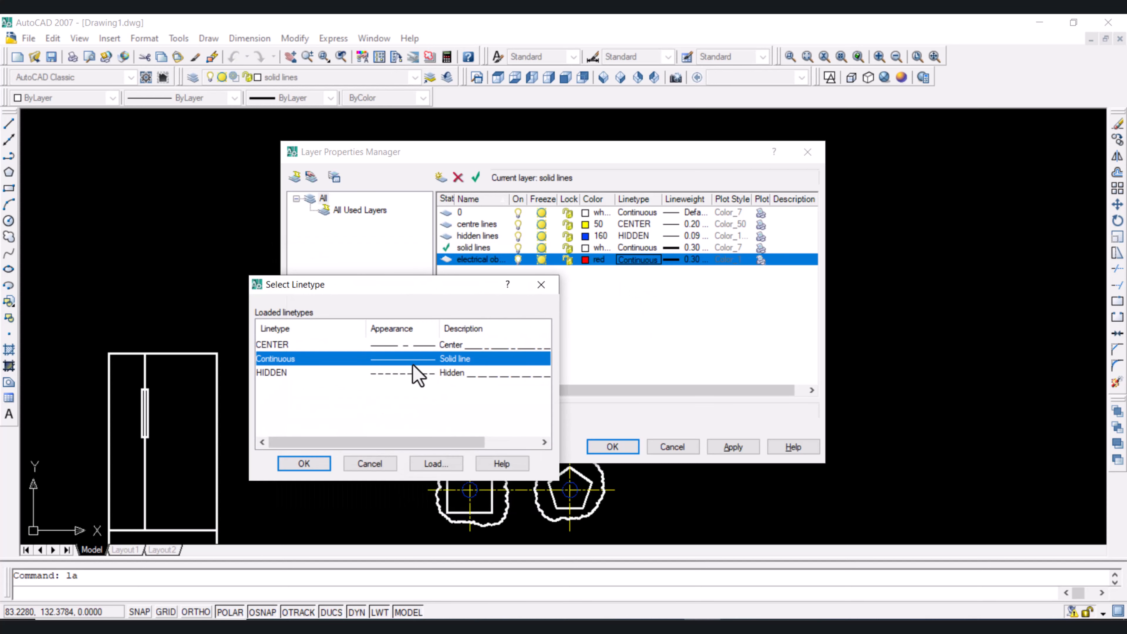
{"action": "left_click", "coordinate": [316, 464]}
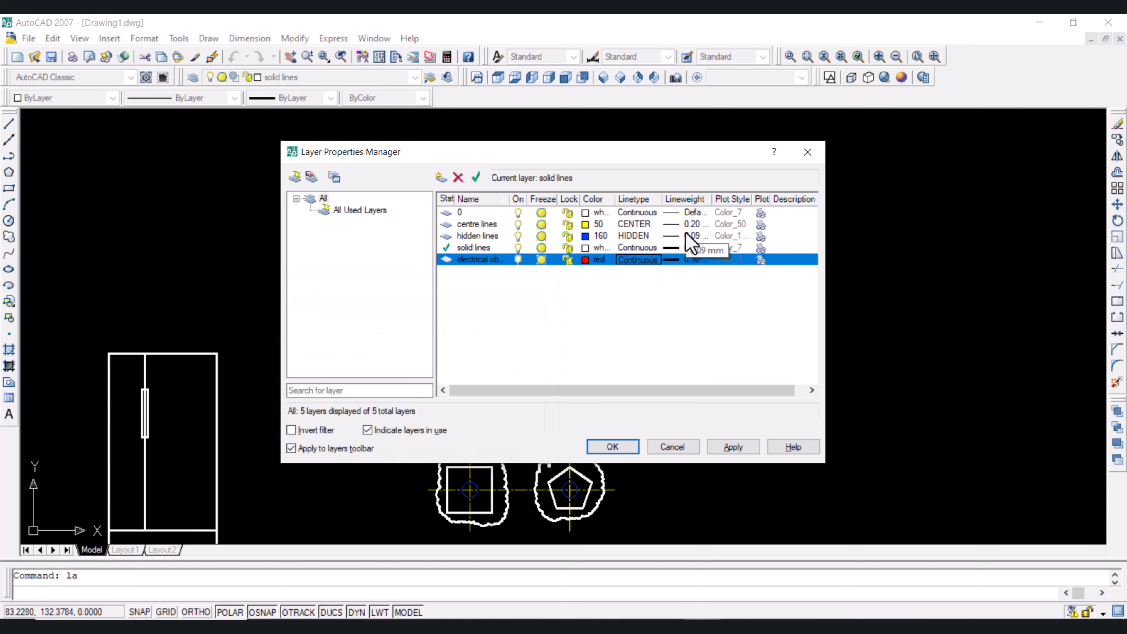
{"action": "left_click", "coordinate": [685, 260]}
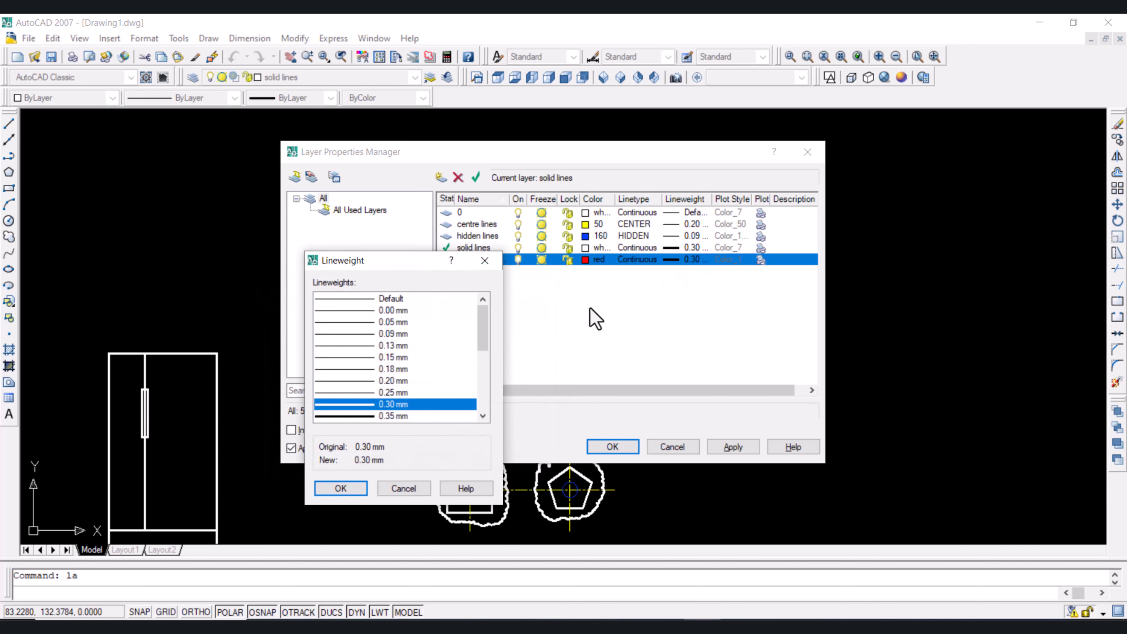
{"action": "left_click", "coordinate": [352, 381]}
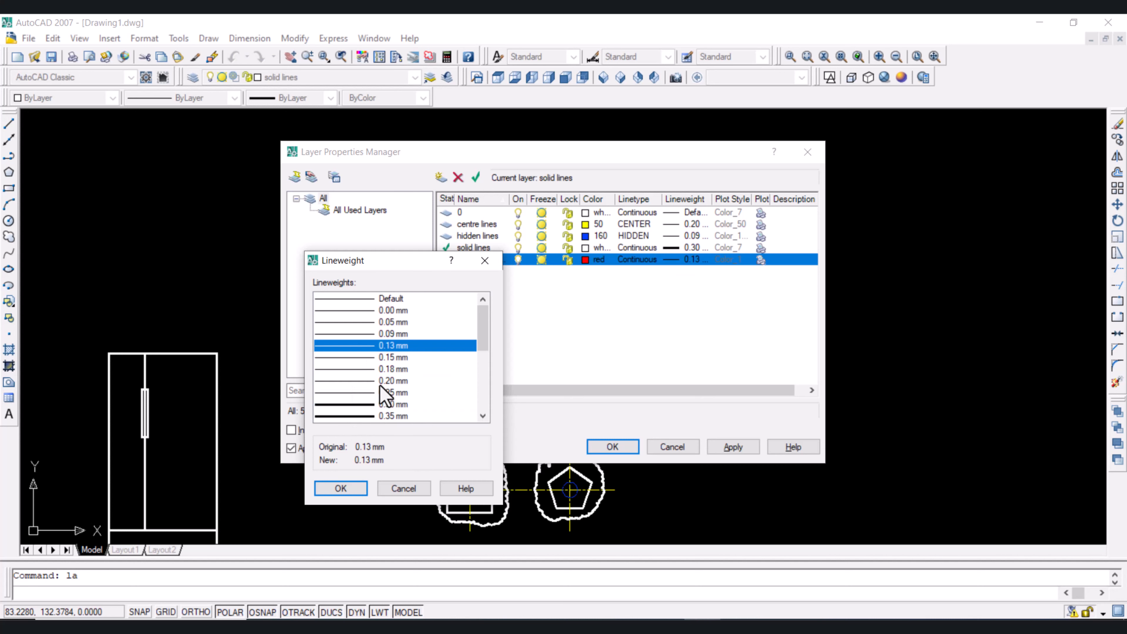
{"action": "left_click", "coordinate": [380, 381]}
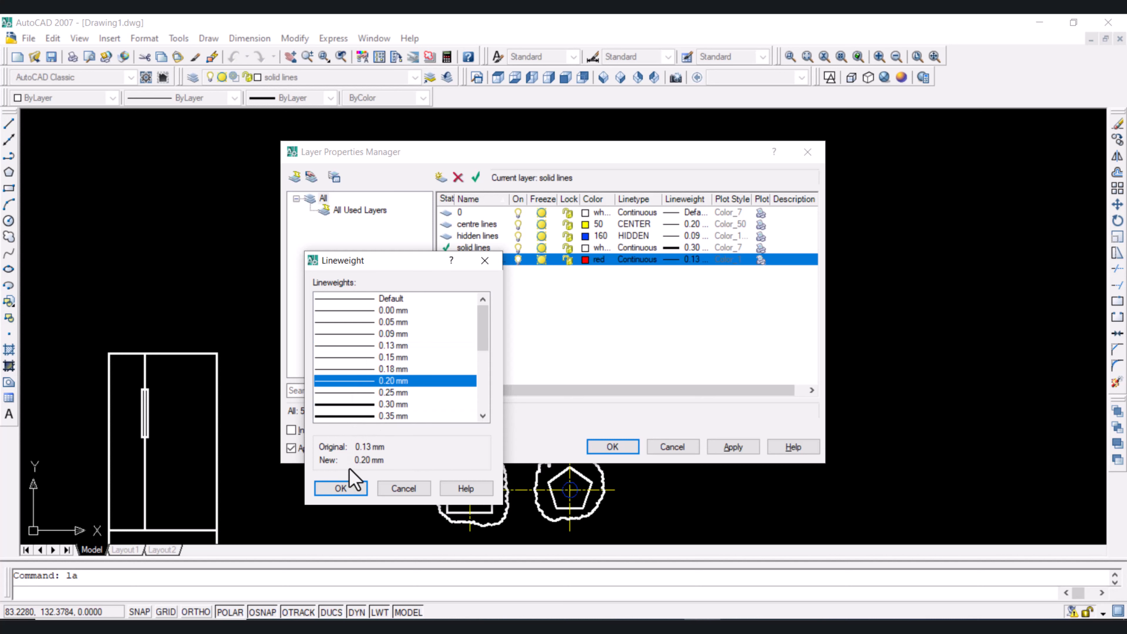
{"action": "left_click", "coordinate": [350, 490]}
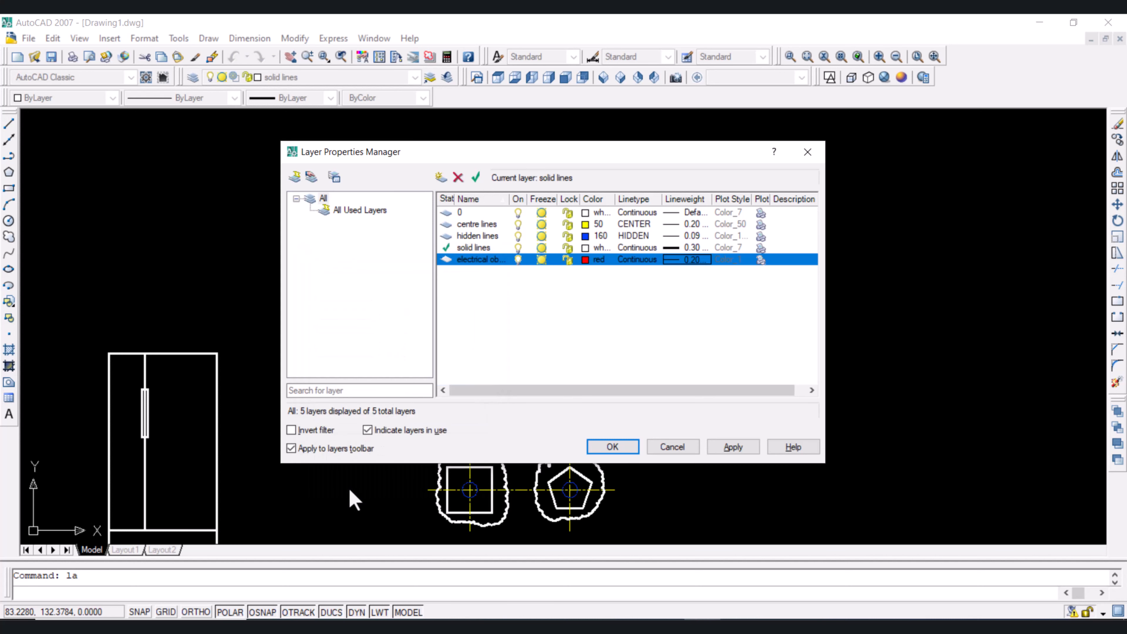
{"action": "left_click", "coordinate": [617, 448]}
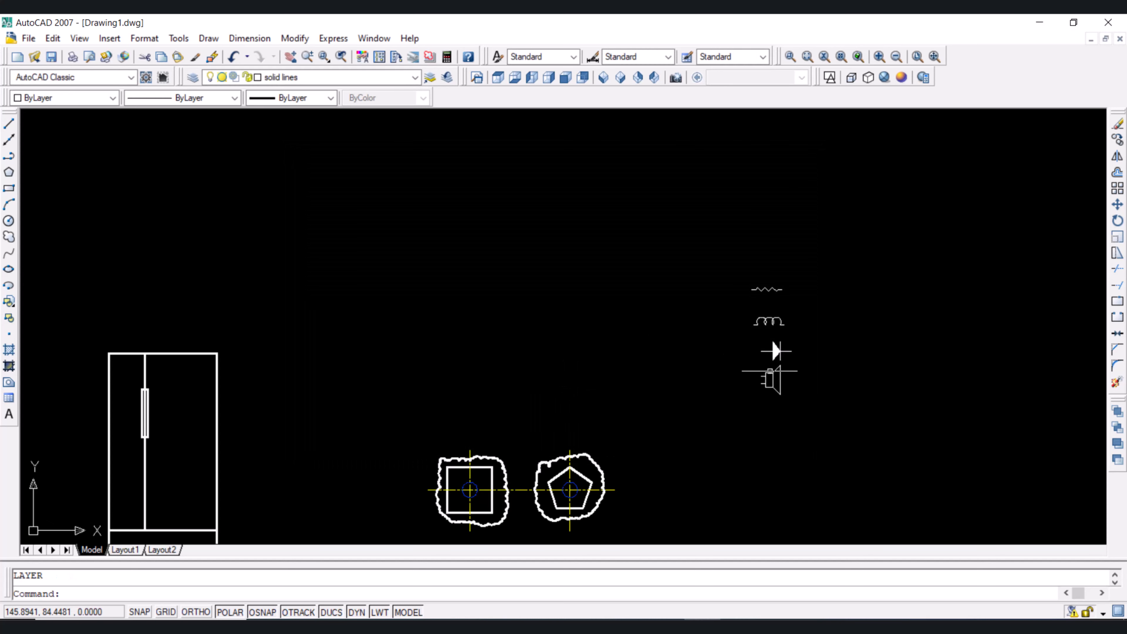
Step: Move all the resistor, inductor, diode and speaker objects to the electrical objects layer and clear the selection
{"action": "left_click", "coordinate": [841, 431]}
{"action": "left_click", "coordinate": [842, 235]}
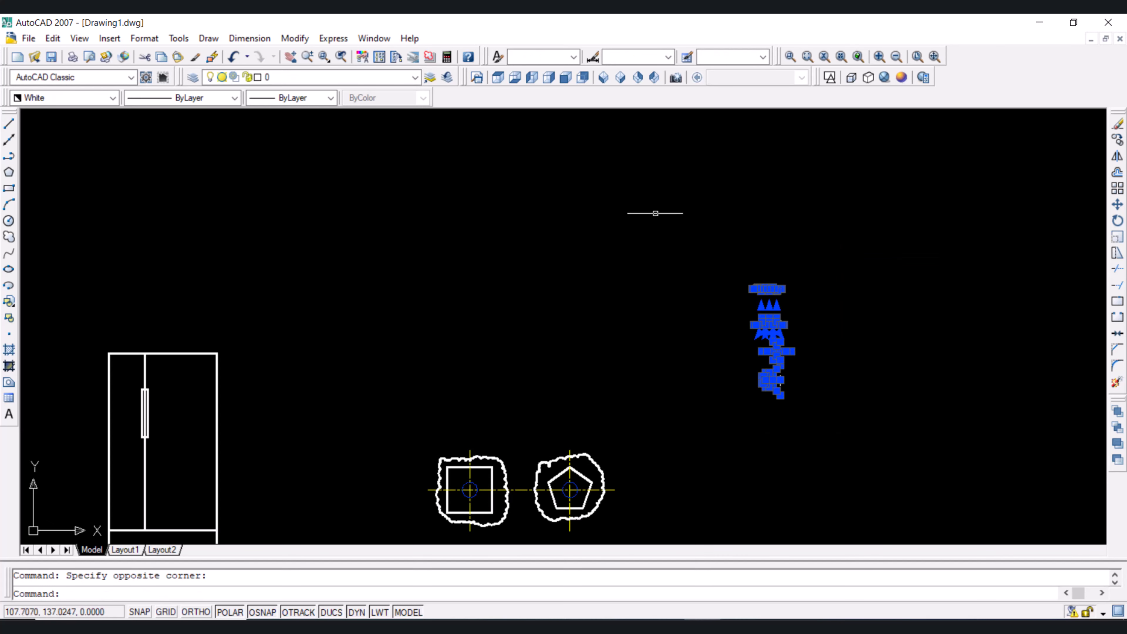
{"action": "left_click", "coordinate": [271, 78]}
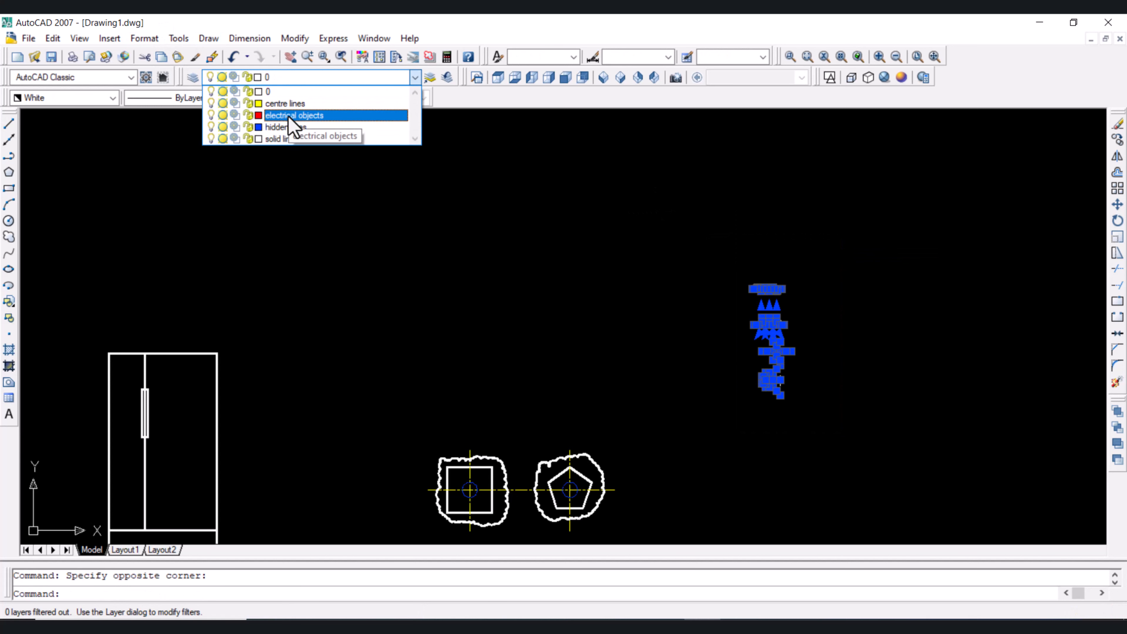
{"action": "left_click", "coordinate": [292, 116]}
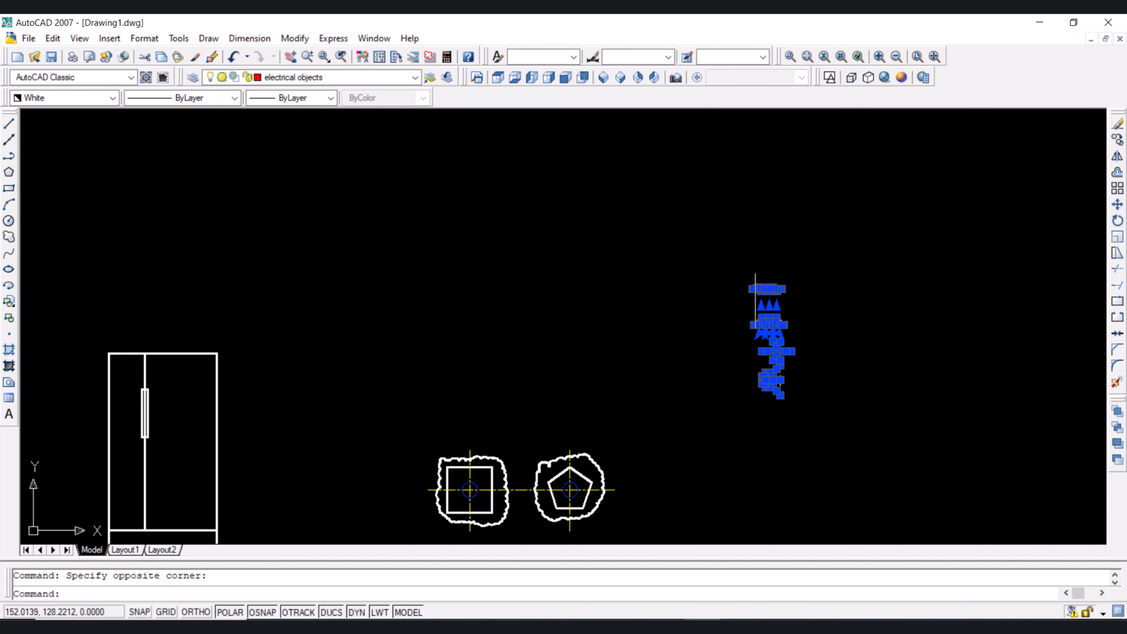
{"action": "key", "text": "Escape"}
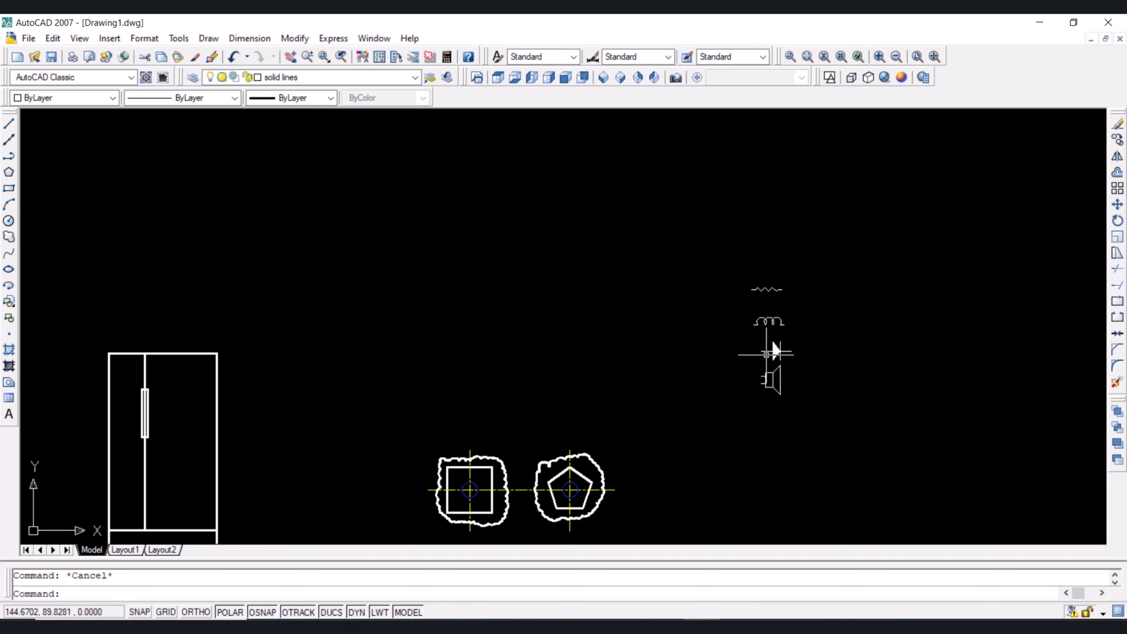
Step: Set the color of all the electrical symbol objects to ByLayer and clear the selection
{"action": "left_click", "coordinate": [822, 424]}
{"action": "left_click", "coordinate": [741, 275]}
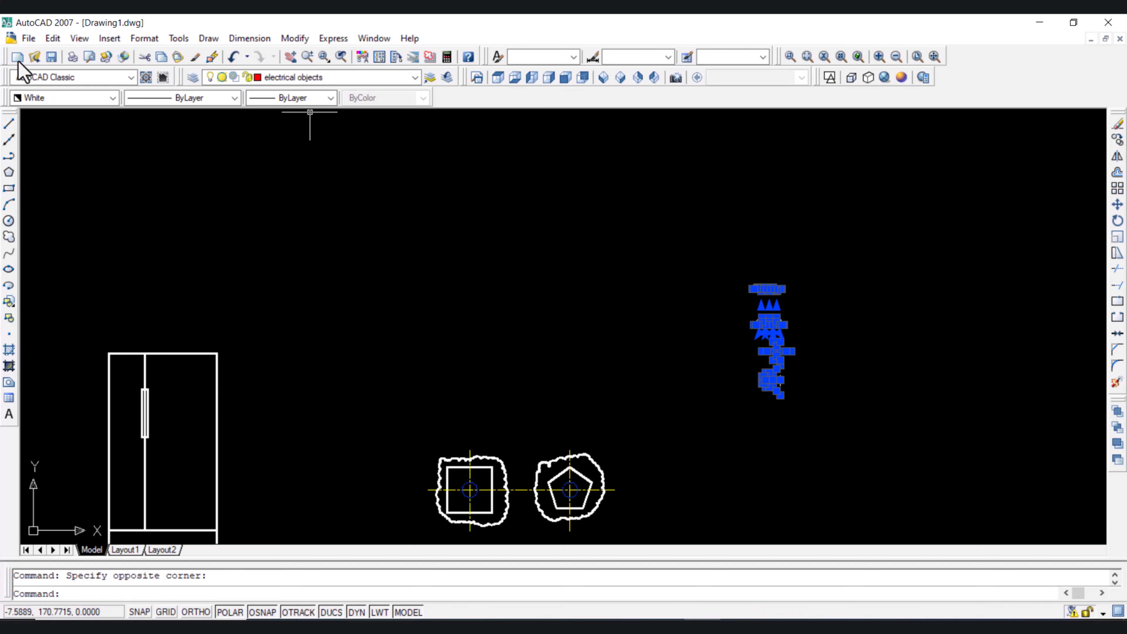
{"action": "left_click", "coordinate": [61, 98]}
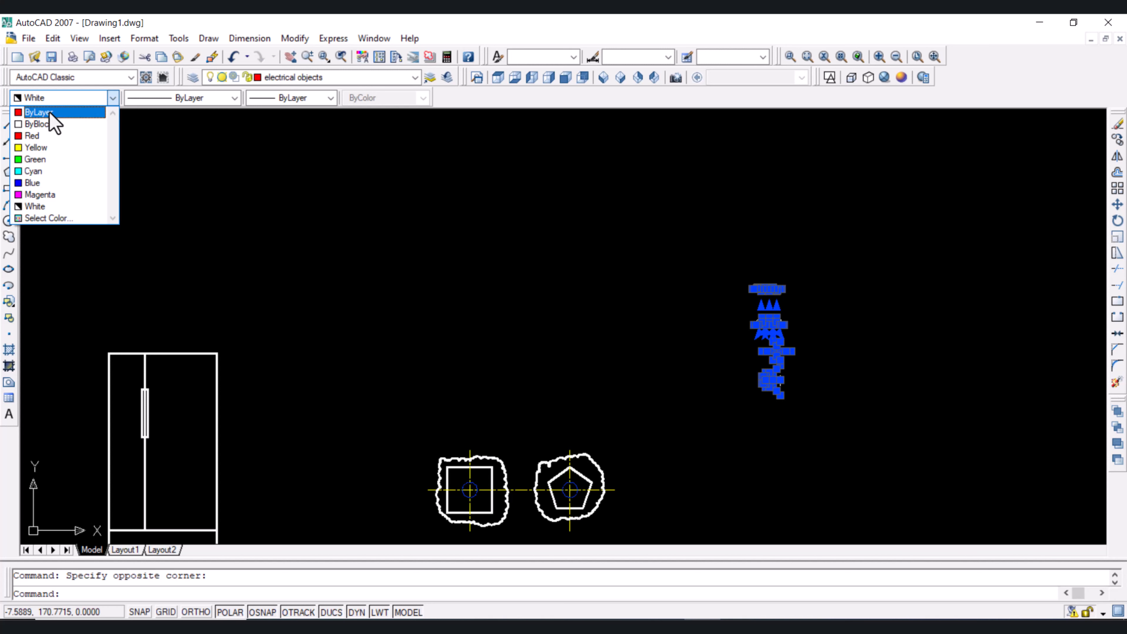
{"action": "left_click", "coordinate": [50, 114]}
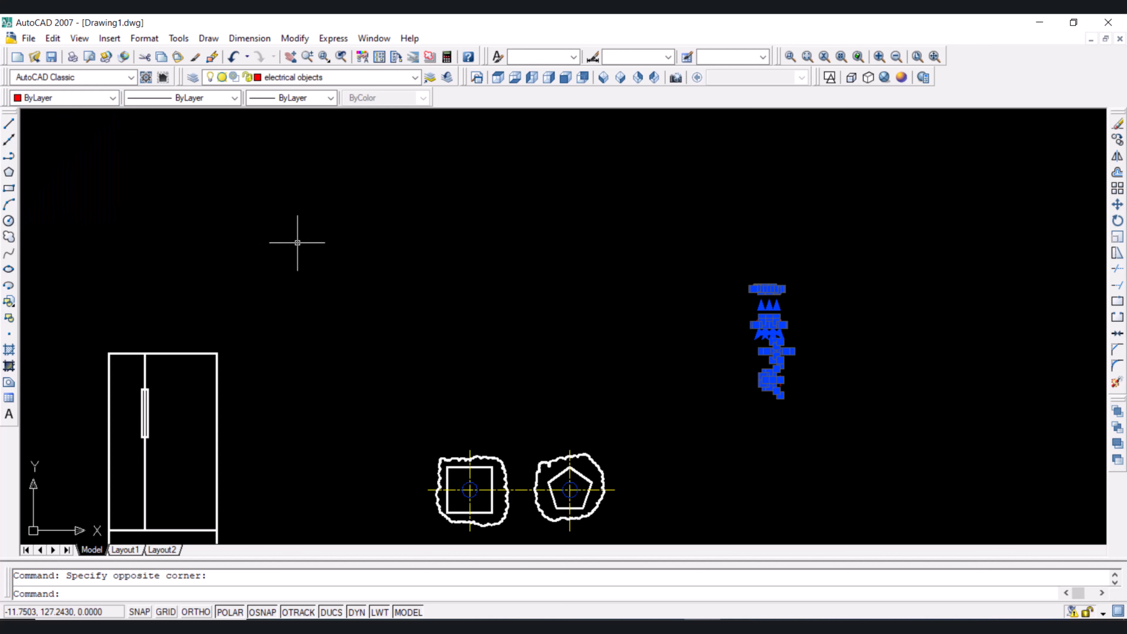
{"action": "key", "text": "Escape"}
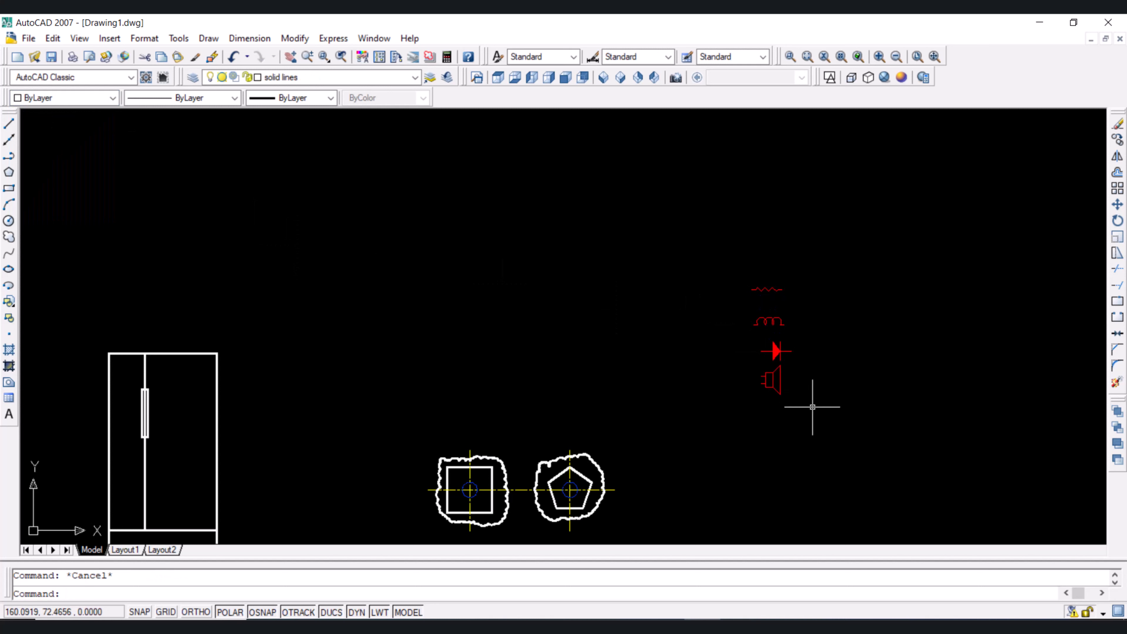
{"action": "scroll", "coordinate": [791, 316], "scroll_direction": "up", "scroll_amount": 5}
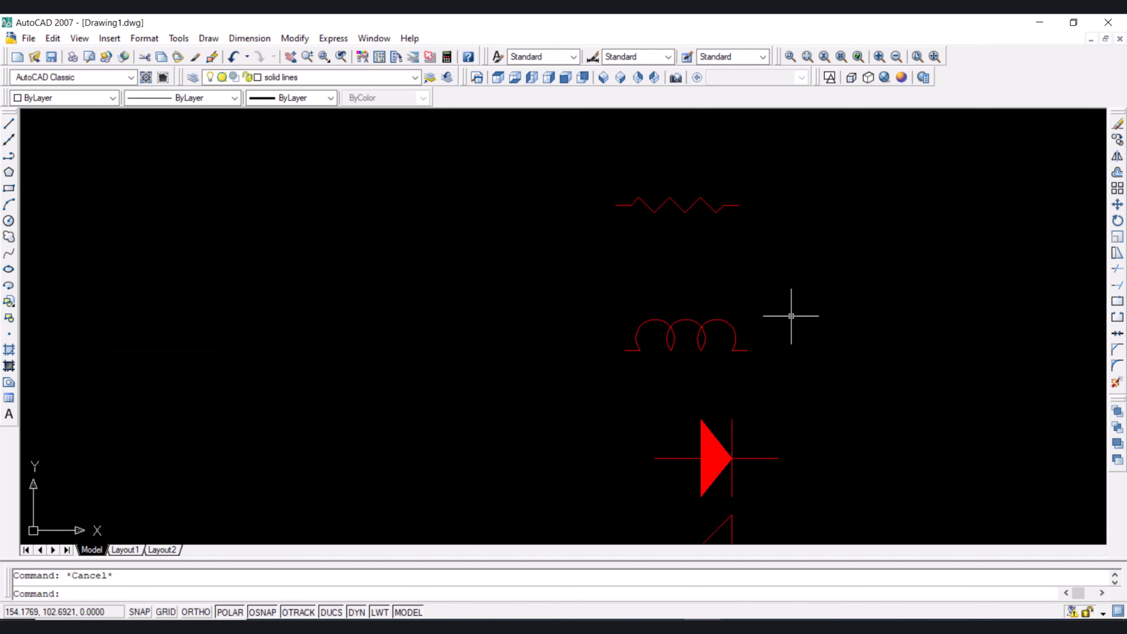
{"action": "scroll", "coordinate": [712, 235], "scroll_direction": "down", "scroll_amount": 5}
{"action": "scroll", "coordinate": [714, 244], "scroll_direction": "up", "scroll_amount": 2}
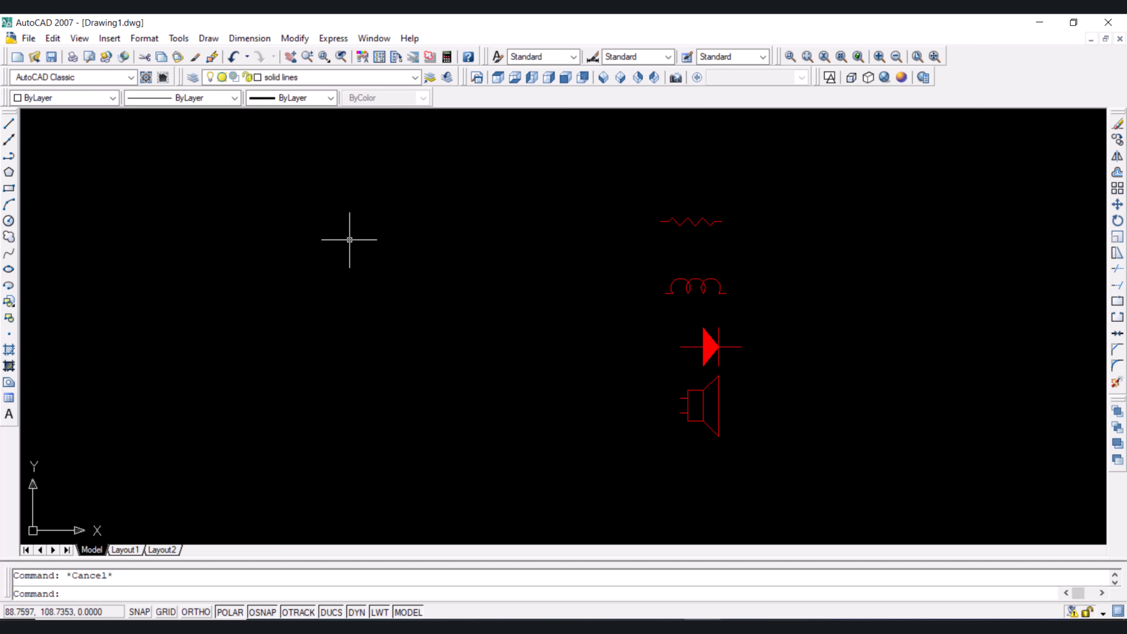
{"action": "scroll", "coordinate": [350, 239], "scroll_direction": "down", "scroll_amount": 3}
{"action": "scroll", "coordinate": [528, 269], "scroll_direction": "down", "scroll_amount": 2}
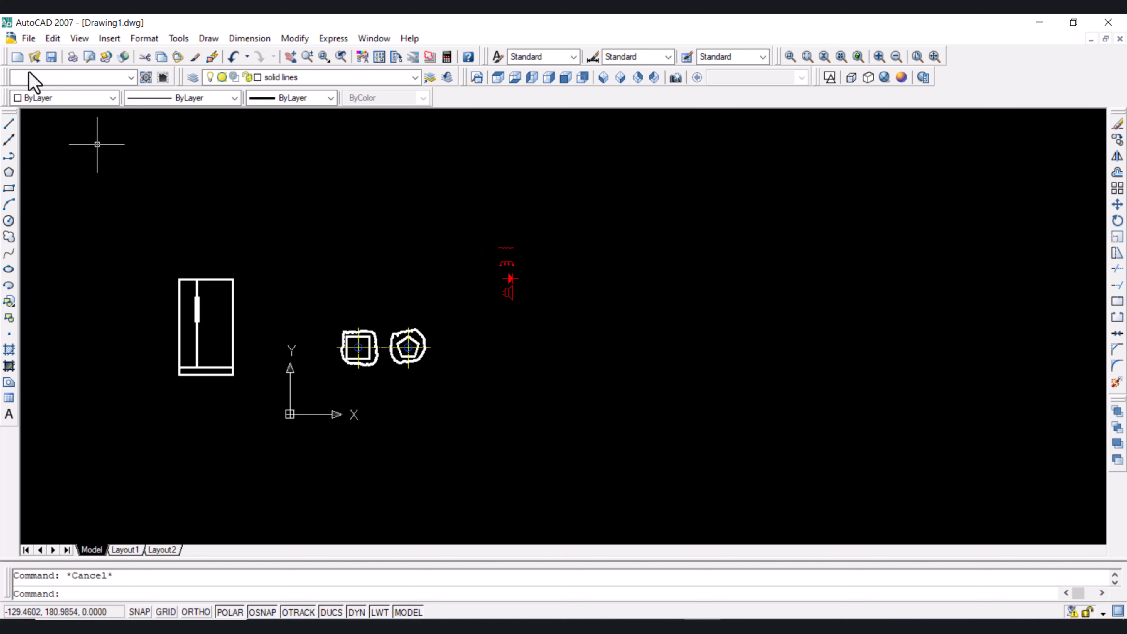
Step: Create a new drawing from the acad.dwt template and look over its layer list
{"action": "left_click", "coordinate": [29, 38]}
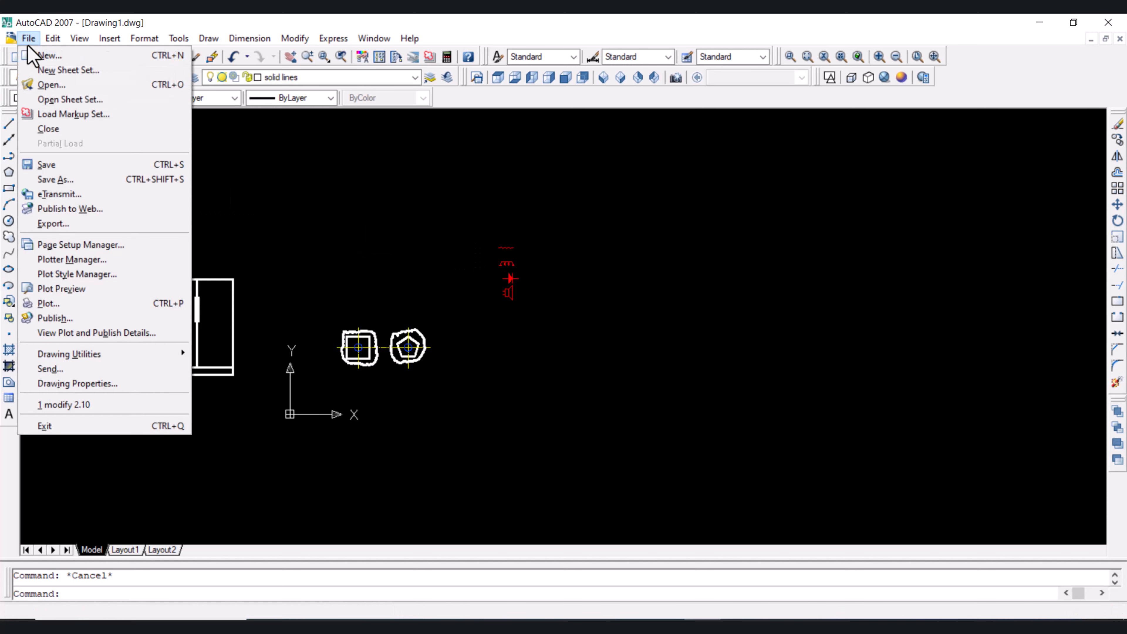
{"action": "left_click", "coordinate": [50, 55]}
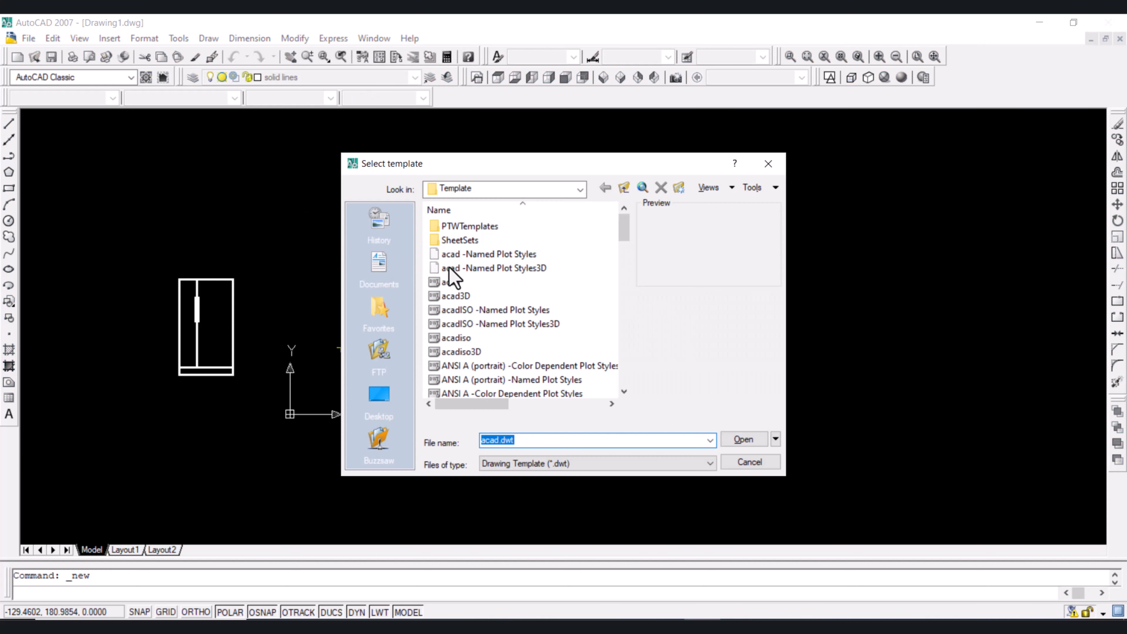
{"action": "double_click", "coordinate": [451, 283]}
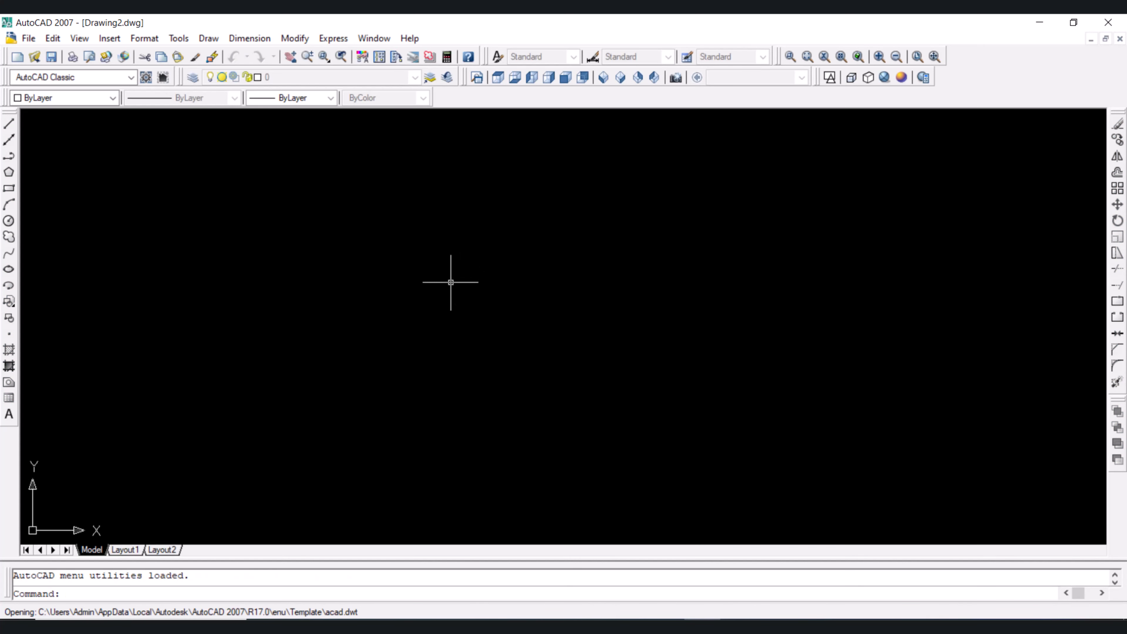
{"action": "left_click", "coordinate": [328, 83]}
{"action": "left_click", "coordinate": [330, 82]}
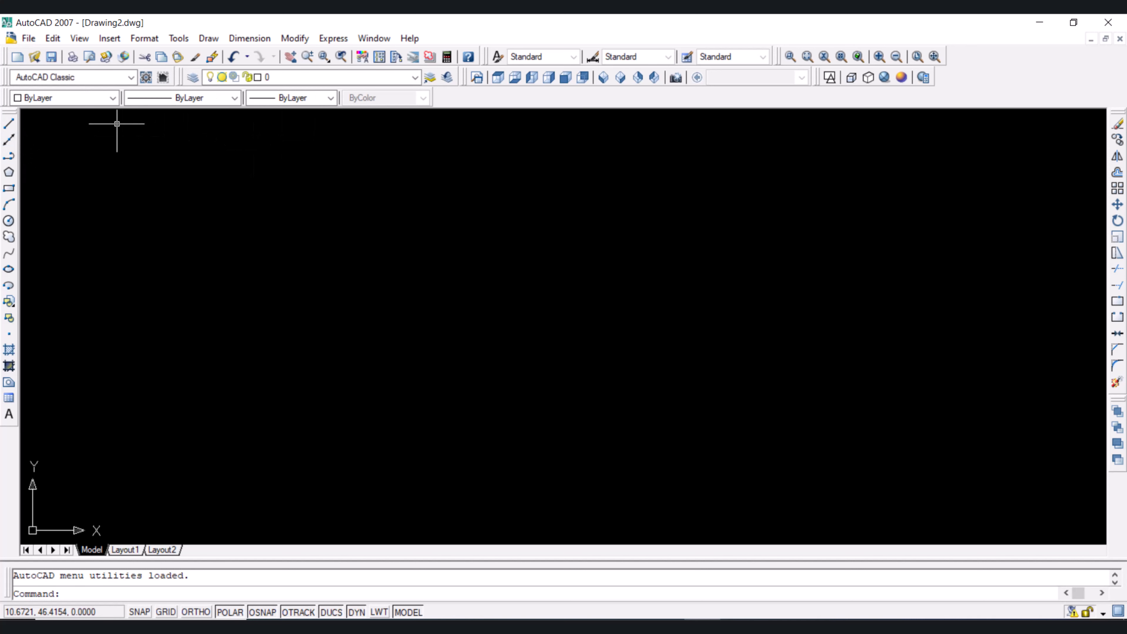
Step: Open DesignCenter and list the layers of the open drawing Drawing1.dwg
{"action": "type", "text": "dc"}
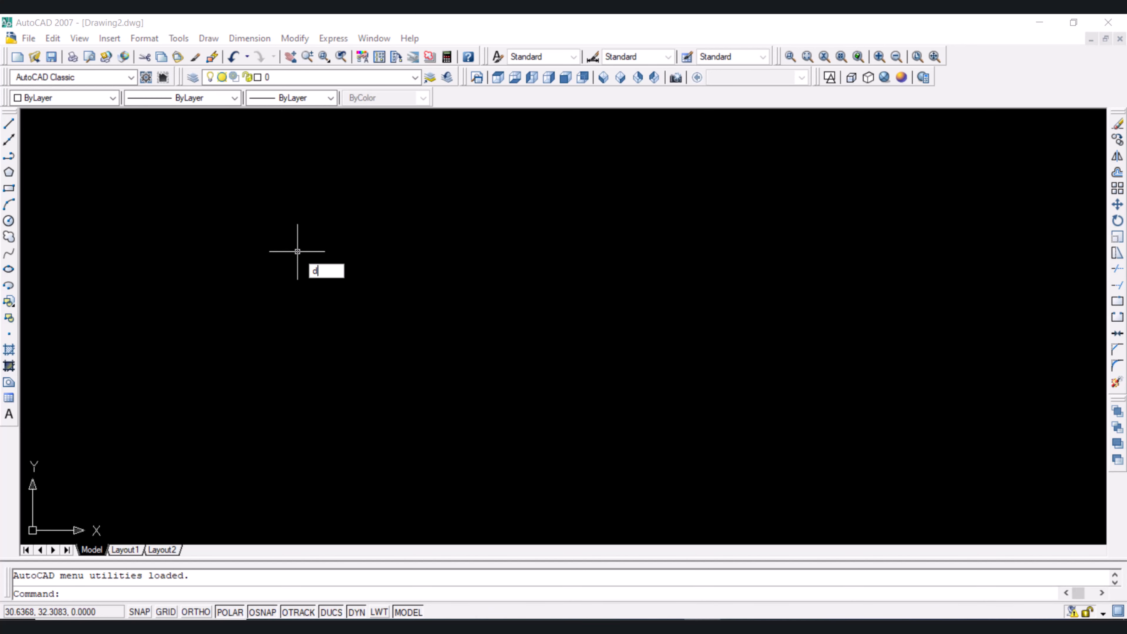
{"action": "key", "text": "Return"}
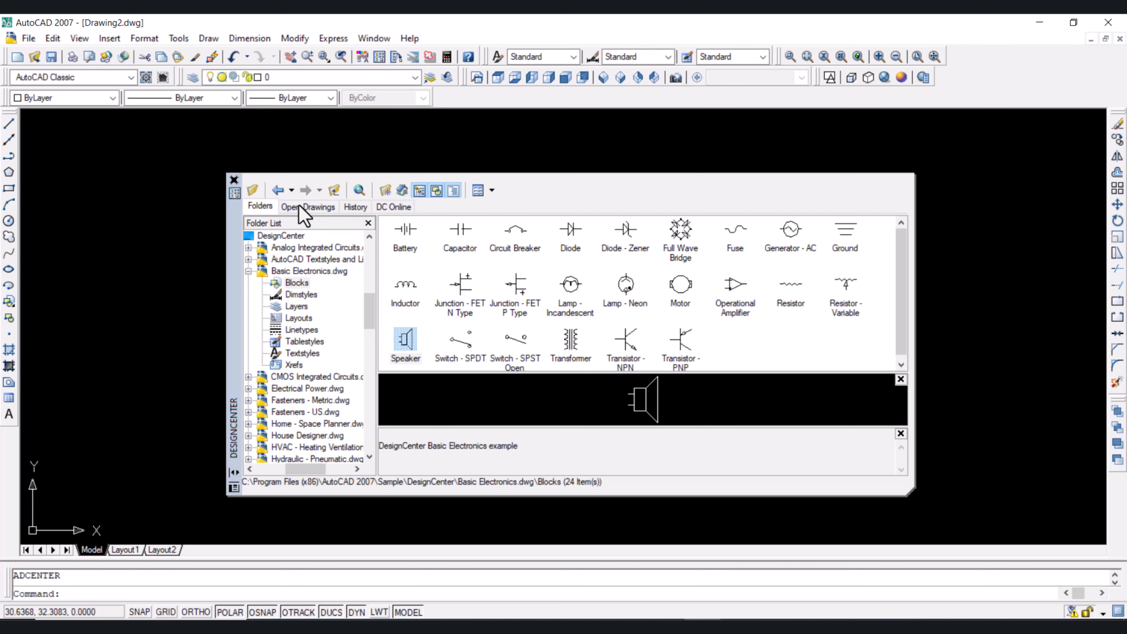
{"action": "left_click", "coordinate": [313, 205]}
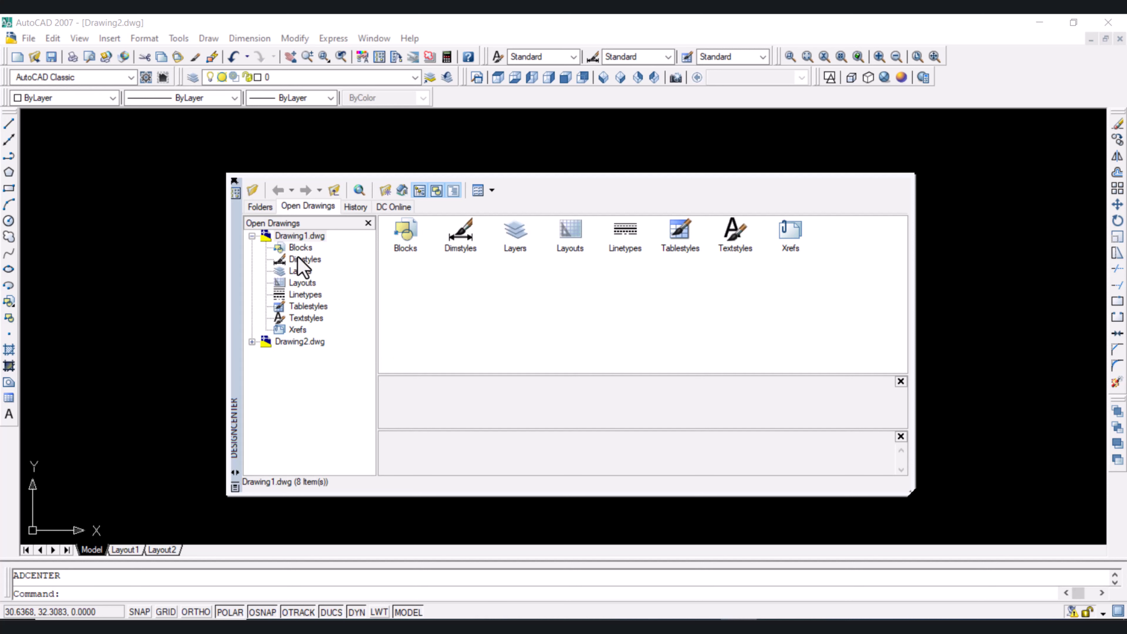
{"action": "left_click", "coordinate": [294, 342]}
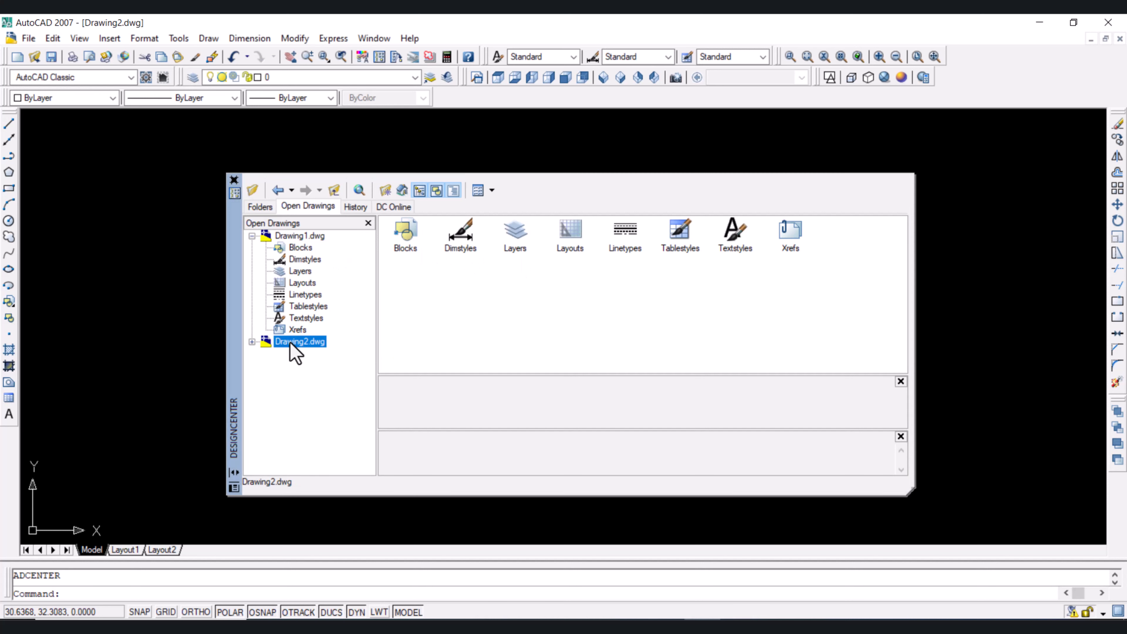
{"action": "left_click", "coordinate": [296, 239]}
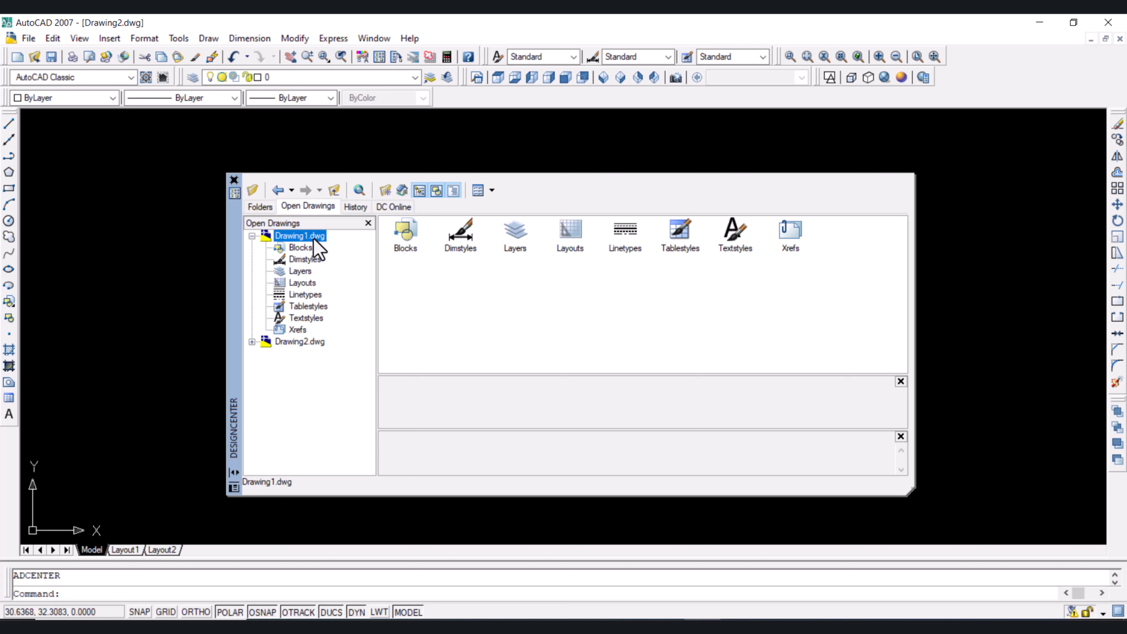
{"action": "double_click", "coordinate": [513, 238]}
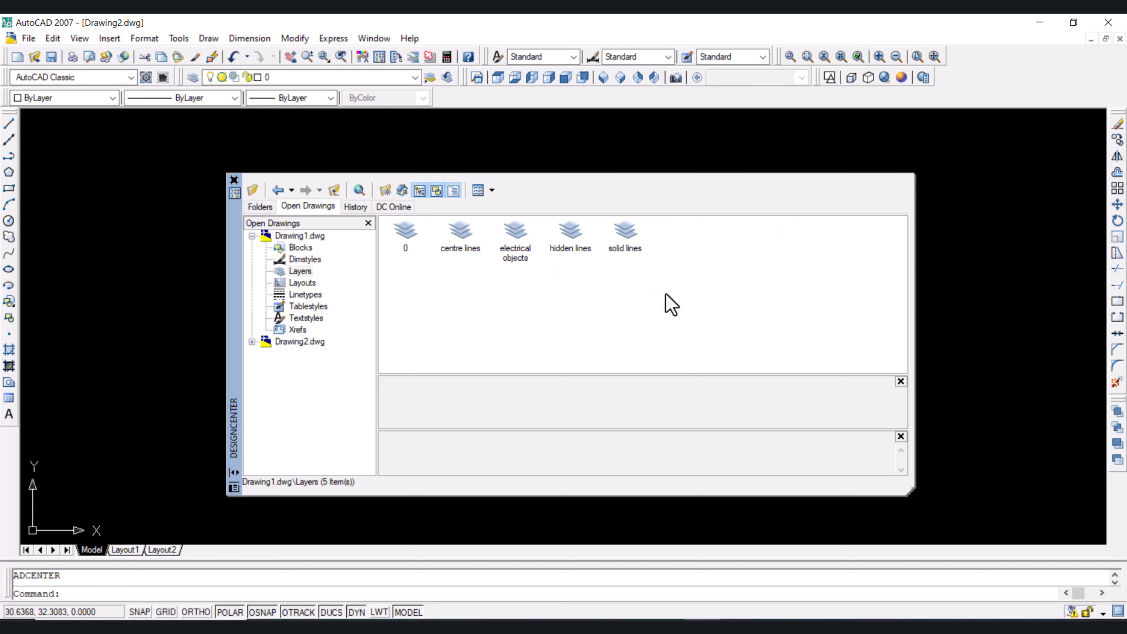
Step: Add the centre lines and electrical objects layers from Drawing1.dwg to Drawing2.dwg and check the layer list
{"action": "left_click_drag", "start_coordinate": [668, 297], "coordinate": [474, 234]}
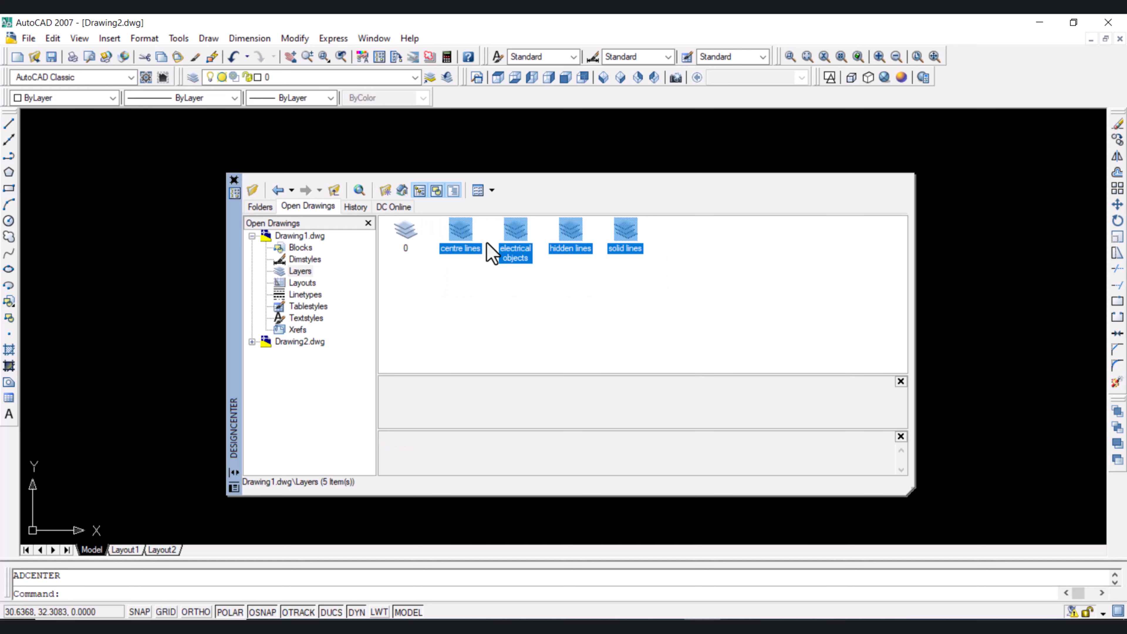
{"action": "left_click", "coordinate": [547, 327]}
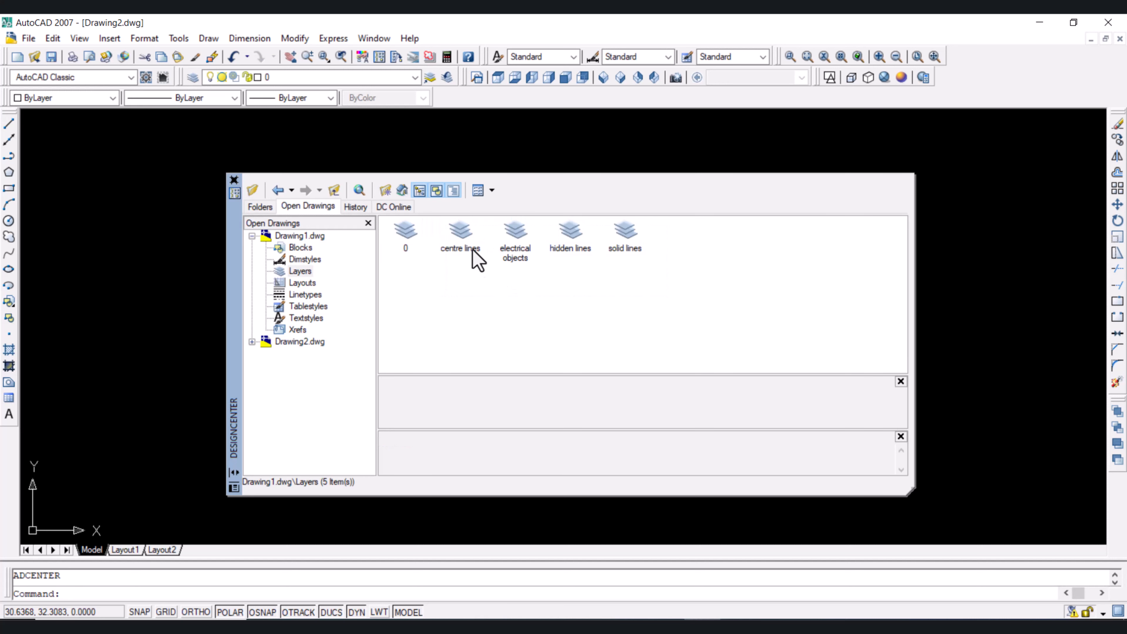
{"action": "double_click", "coordinate": [462, 235]}
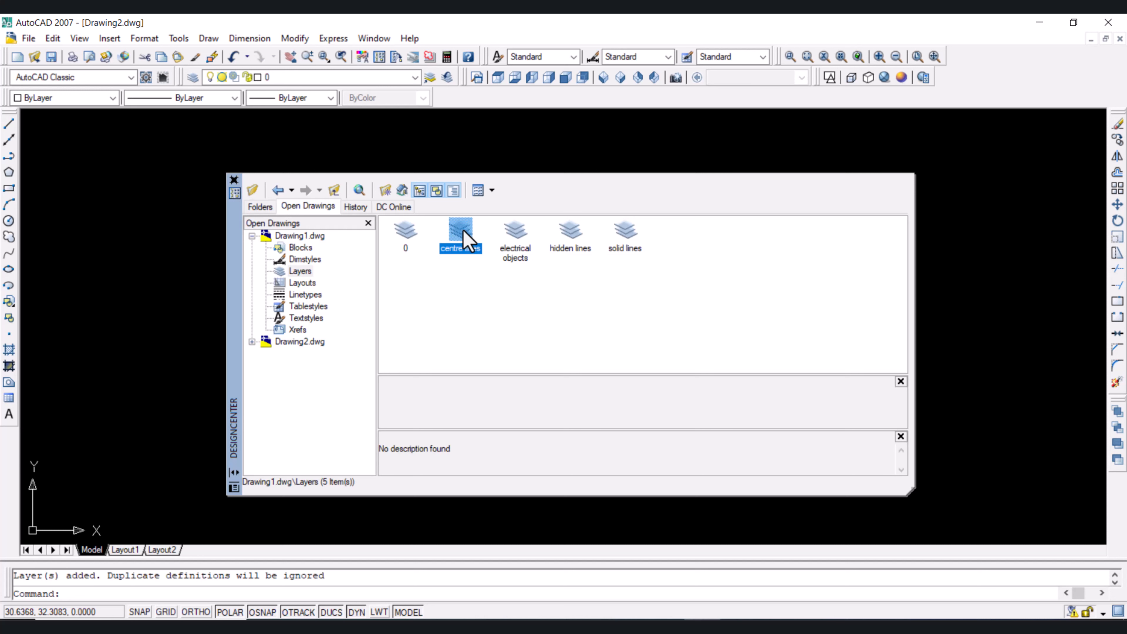
{"action": "left_click", "coordinate": [520, 239]}
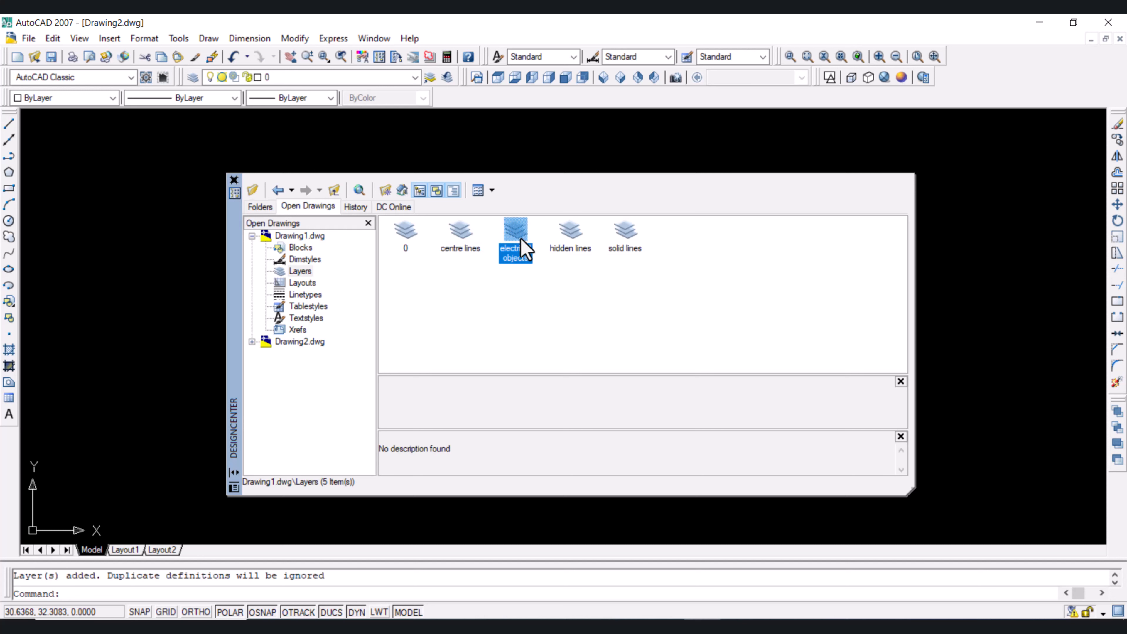
{"action": "left_click", "coordinate": [353, 79]}
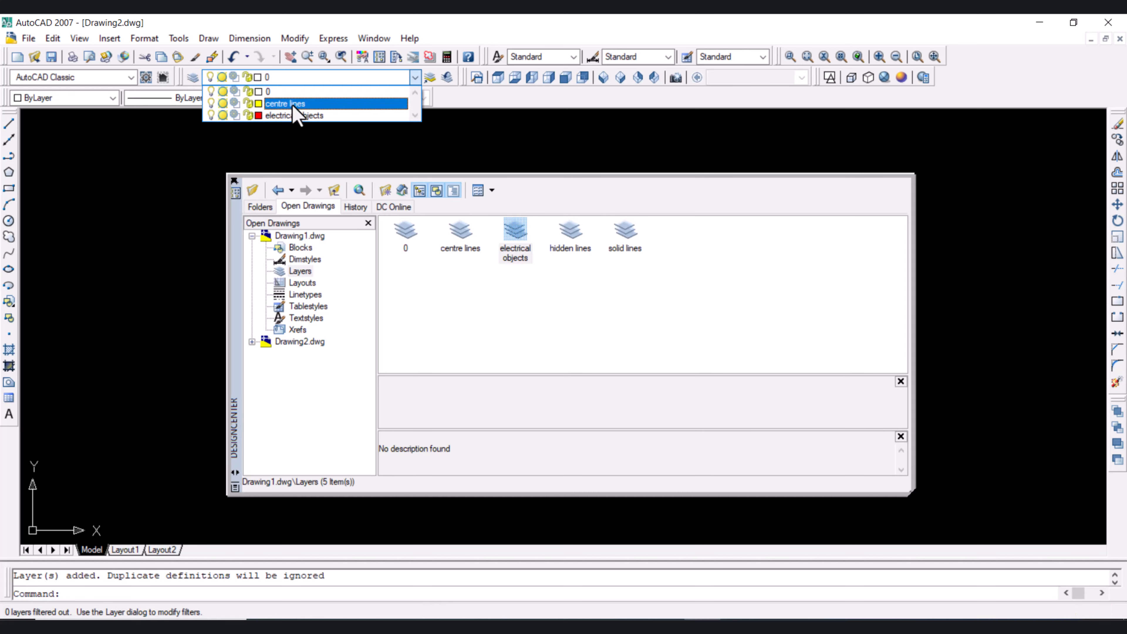
{"action": "left_click", "coordinate": [184, 176]}
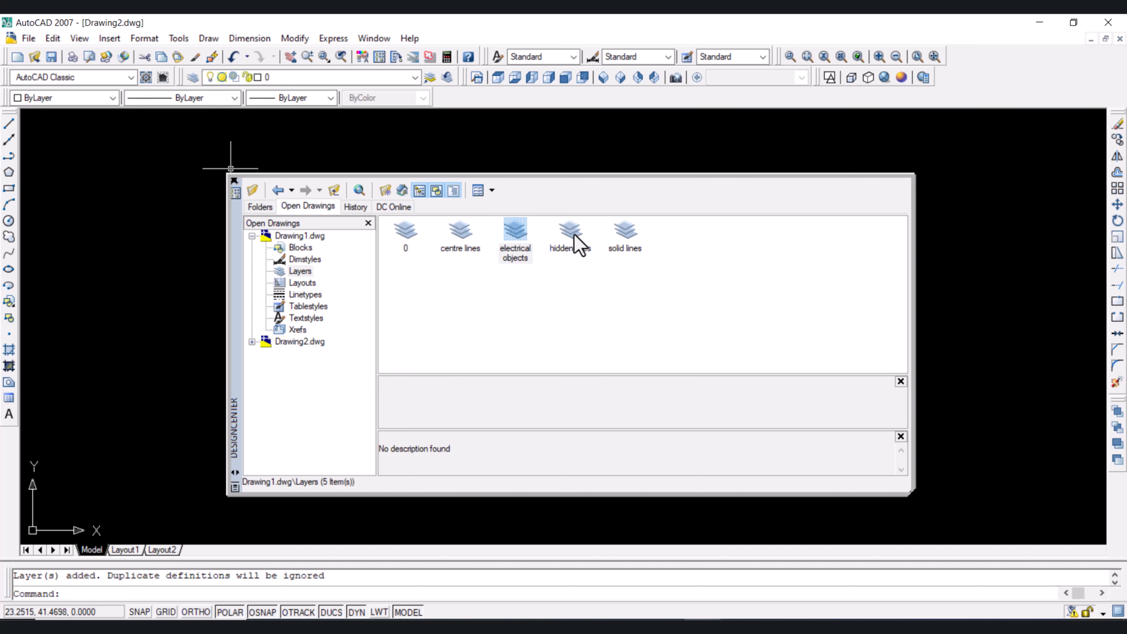
Step: Add the hidden lines and solid lines layers from Drawing1.dwg to Drawing2.dwg and check the layer list
{"action": "left_click_drag", "start_coordinate": [574, 234], "coordinate": [377, 131]}
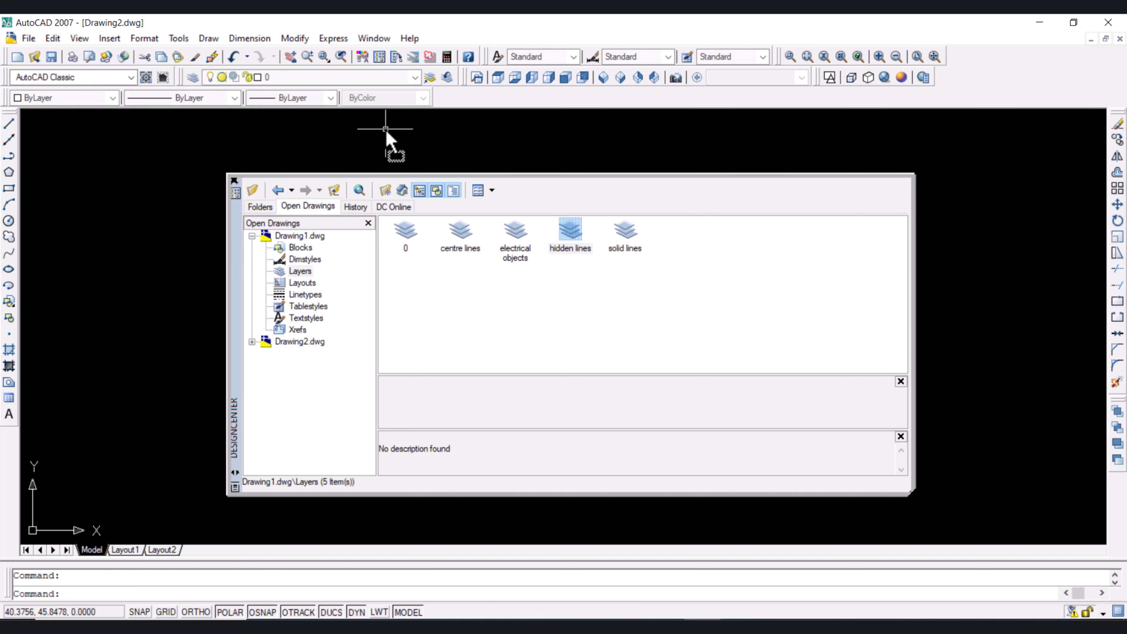
{"action": "left_click", "coordinate": [351, 79]}
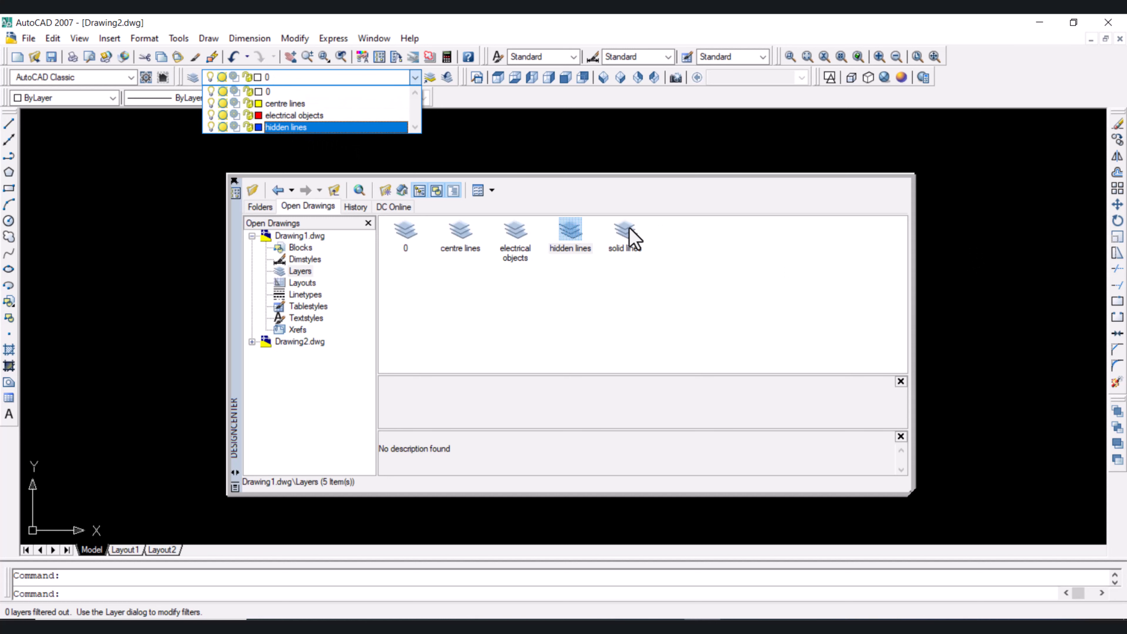
{"action": "double_click", "coordinate": [632, 240]}
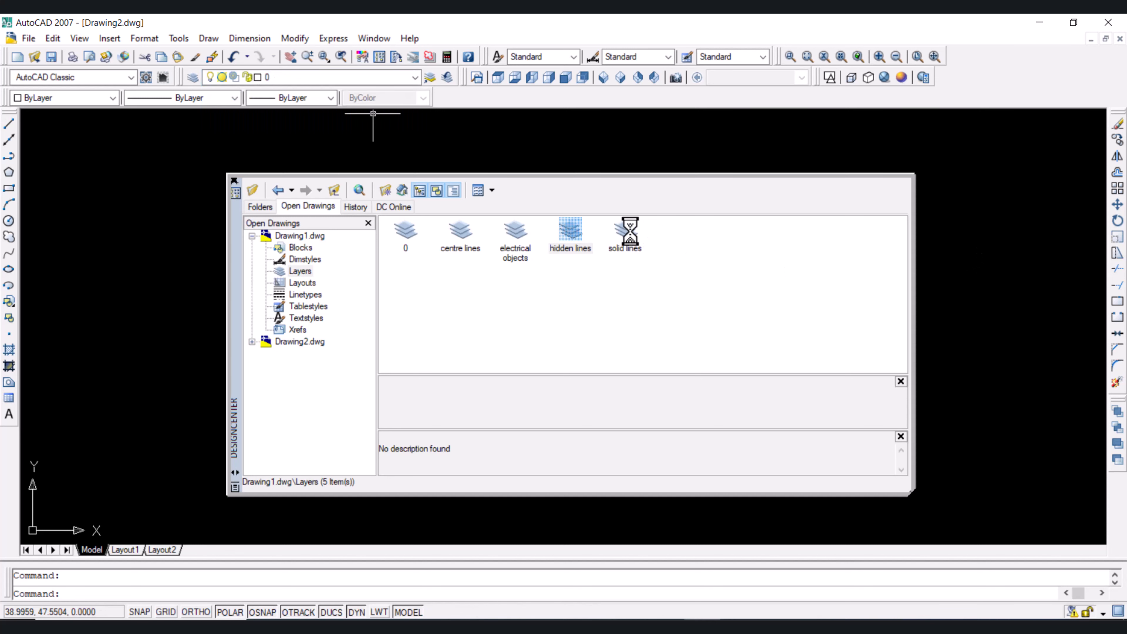
{"action": "mouse_move", "coordinate": [629, 231]}
{"action": "left_mouse_down"}
{"action": "mouse_move", "coordinate": [578, 177]}
{"action": "mouse_move", "coordinate": [515, 141]}
{"action": "mouse_move", "coordinate": [471, 144]}
{"action": "left_mouse_up"}
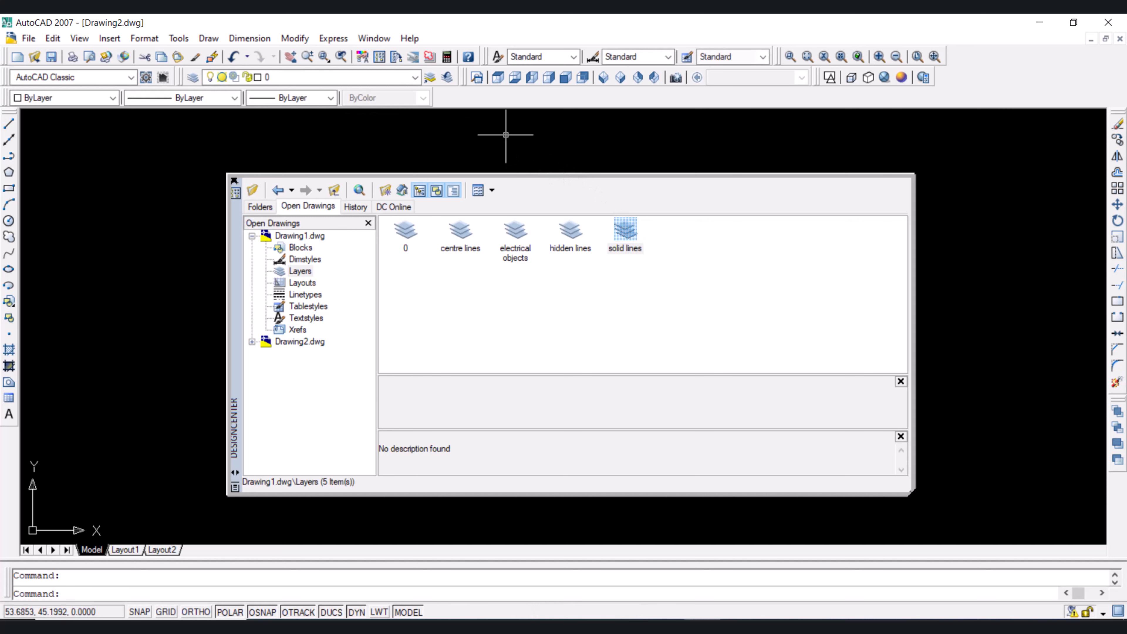
{"action": "left_click", "coordinate": [382, 76]}
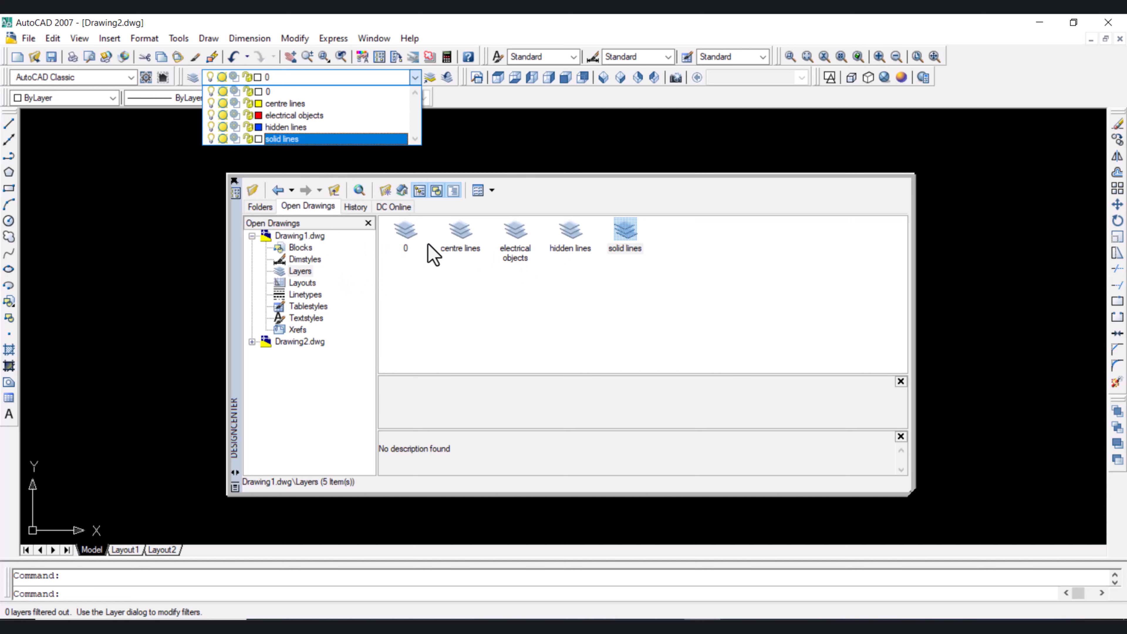
Step: Show the blocks of Drawing1.dwg in DesignCenter, select them all, and close DesignCenter
{"action": "left_click", "coordinate": [294, 247]}
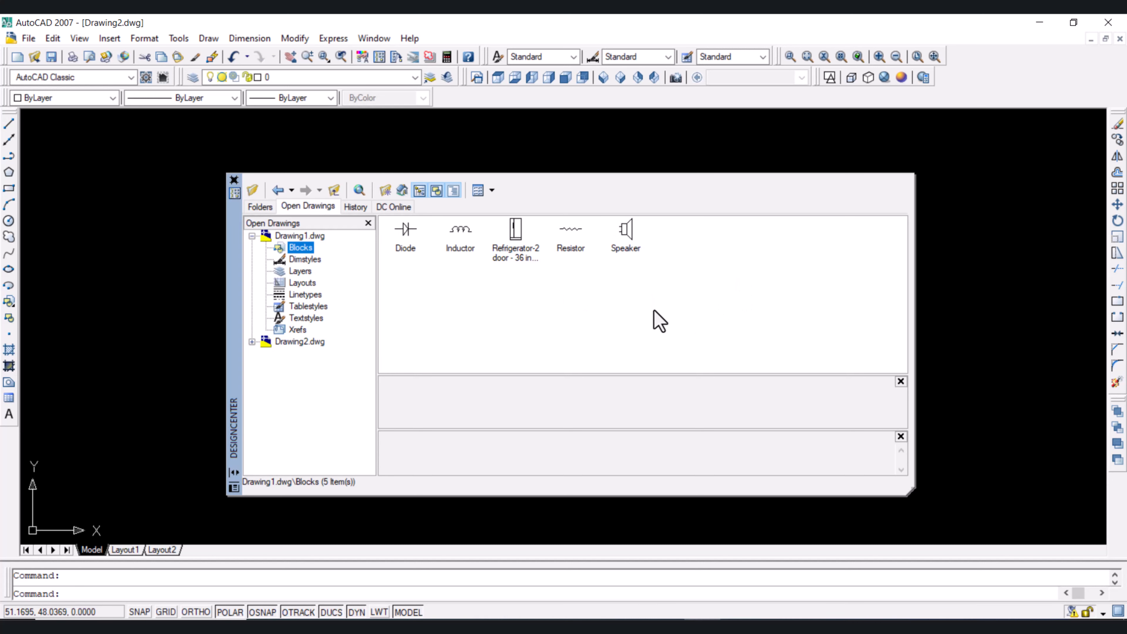
{"action": "left_click_drag", "start_coordinate": [653, 308], "coordinate": [408, 241]}
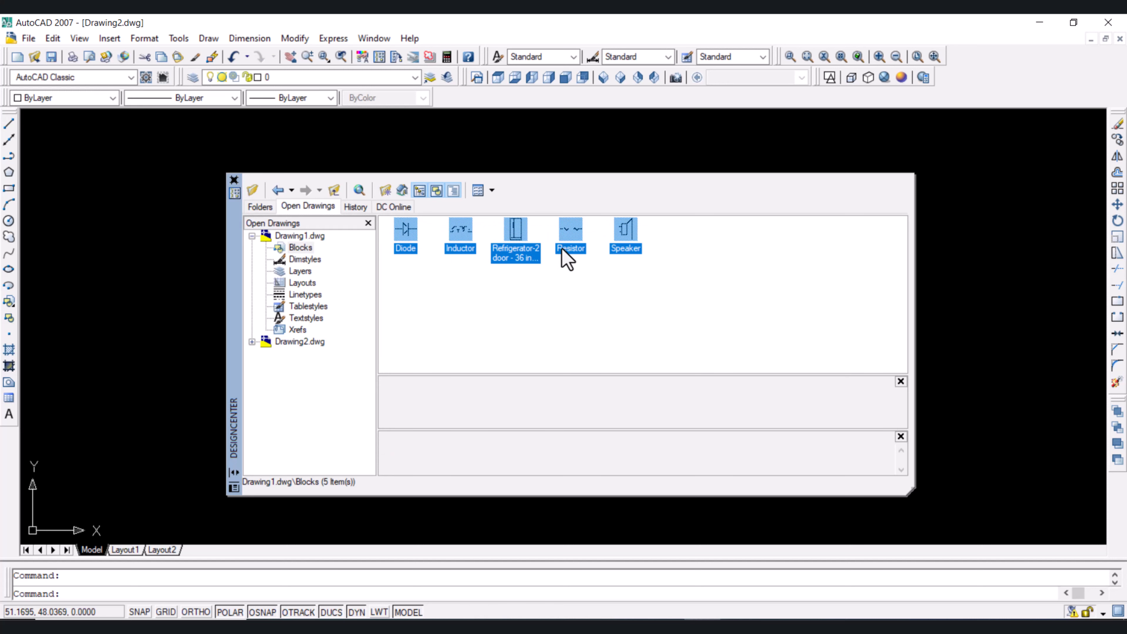
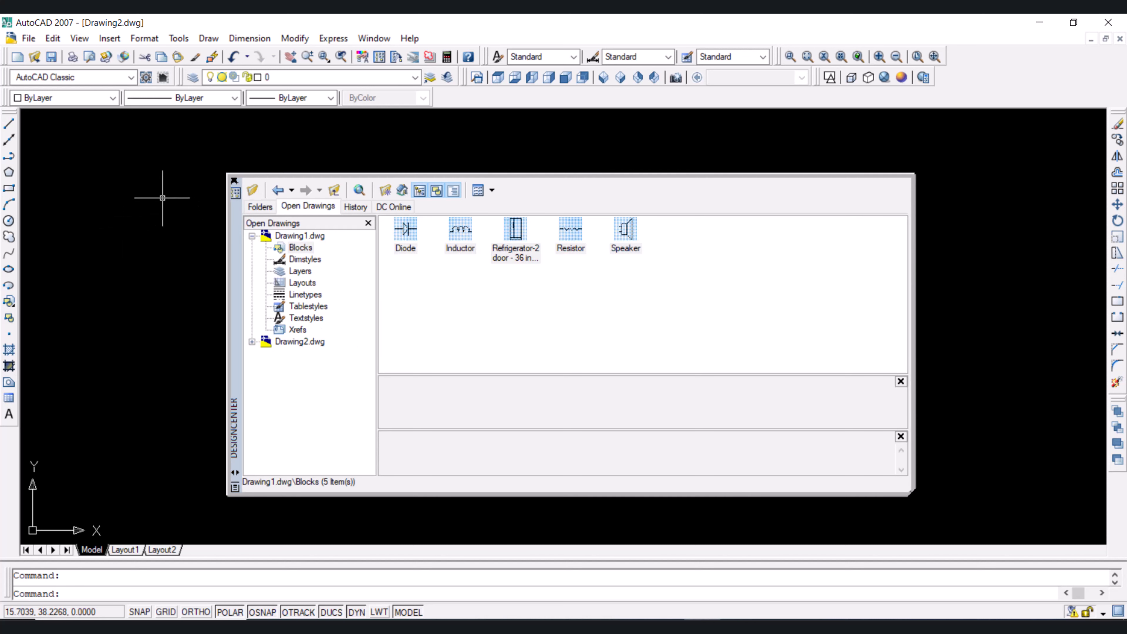
{"action": "left_click", "coordinate": [234, 181]}
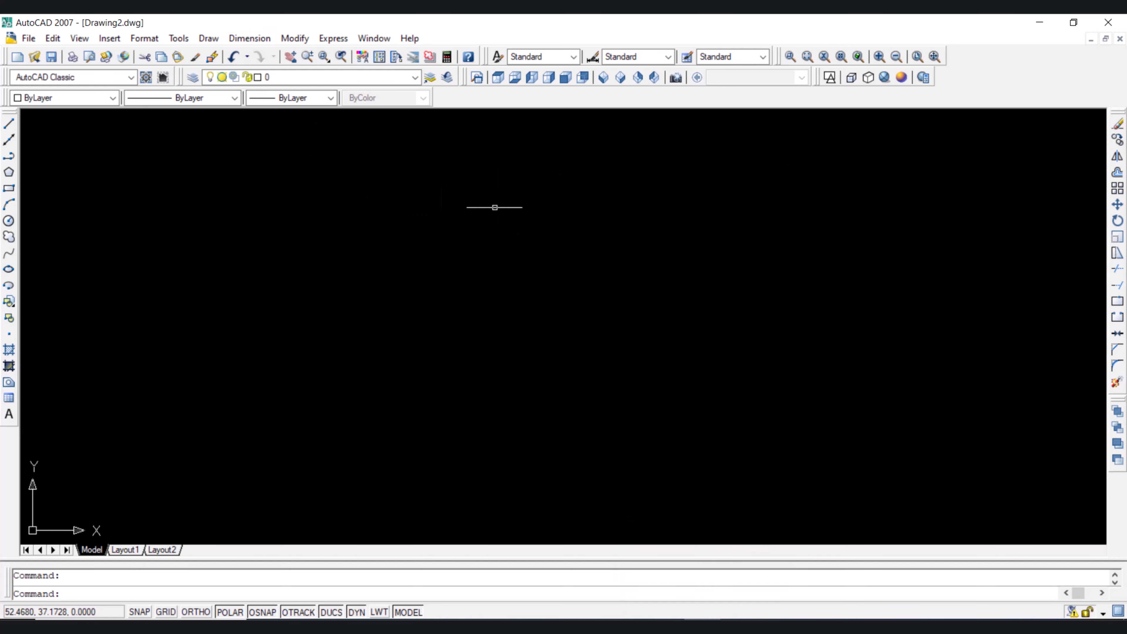
Step: Switch to Drawing1.dwg and frame the square and pentagon with their revision clouds
{"action": "key", "text": "ctrl+9"}
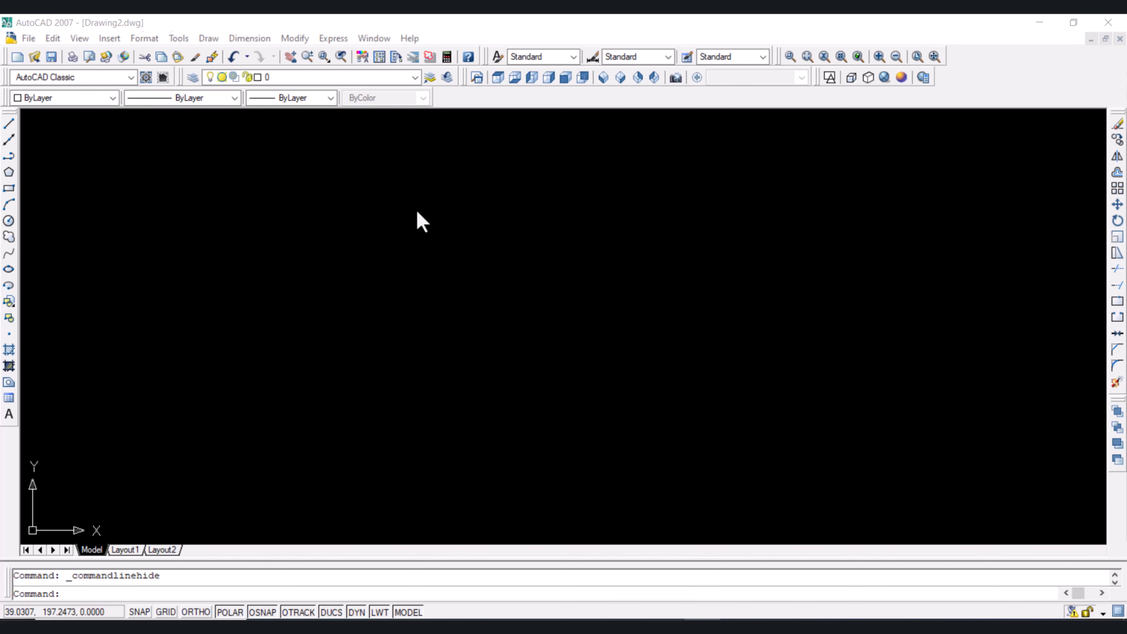
{"action": "left_click", "coordinate": [373, 39]}
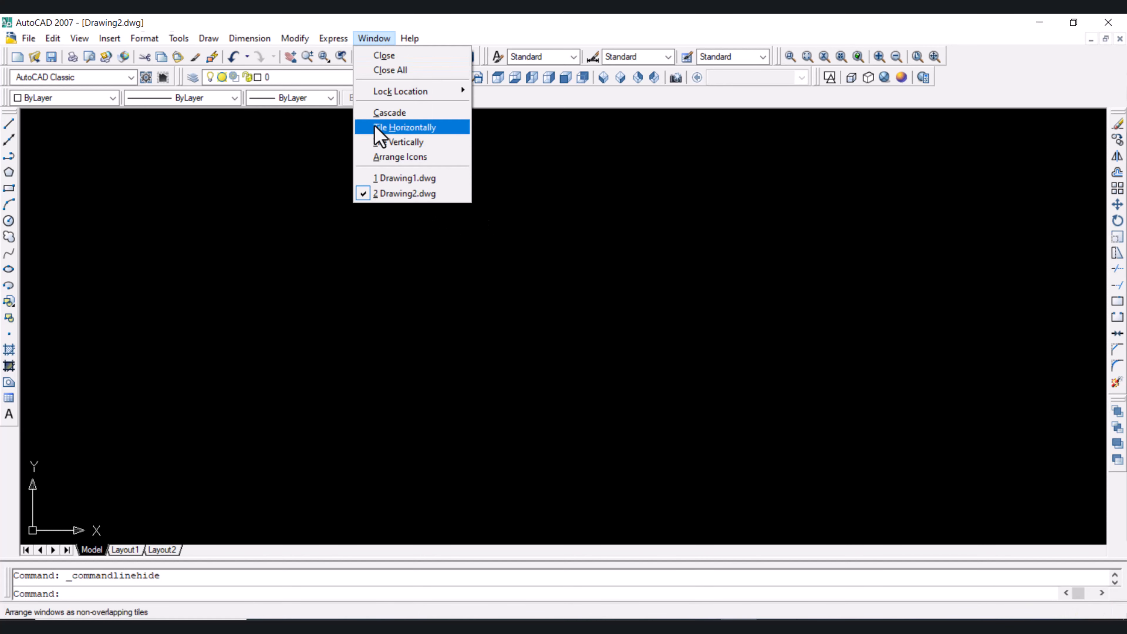
{"action": "left_click", "coordinate": [380, 178]}
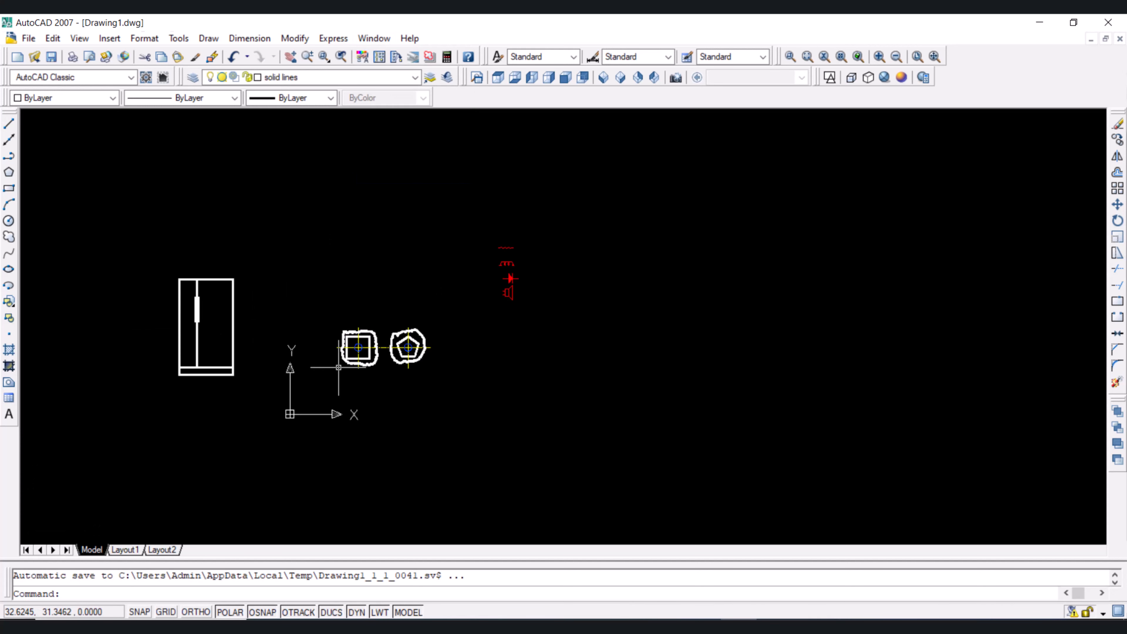
{"action": "scroll", "coordinate": [339, 367], "scroll_direction": "up", "scroll_amount": 6}
{"action": "scroll", "coordinate": [337, 368], "scroll_direction": "down", "scroll_amount": 4}
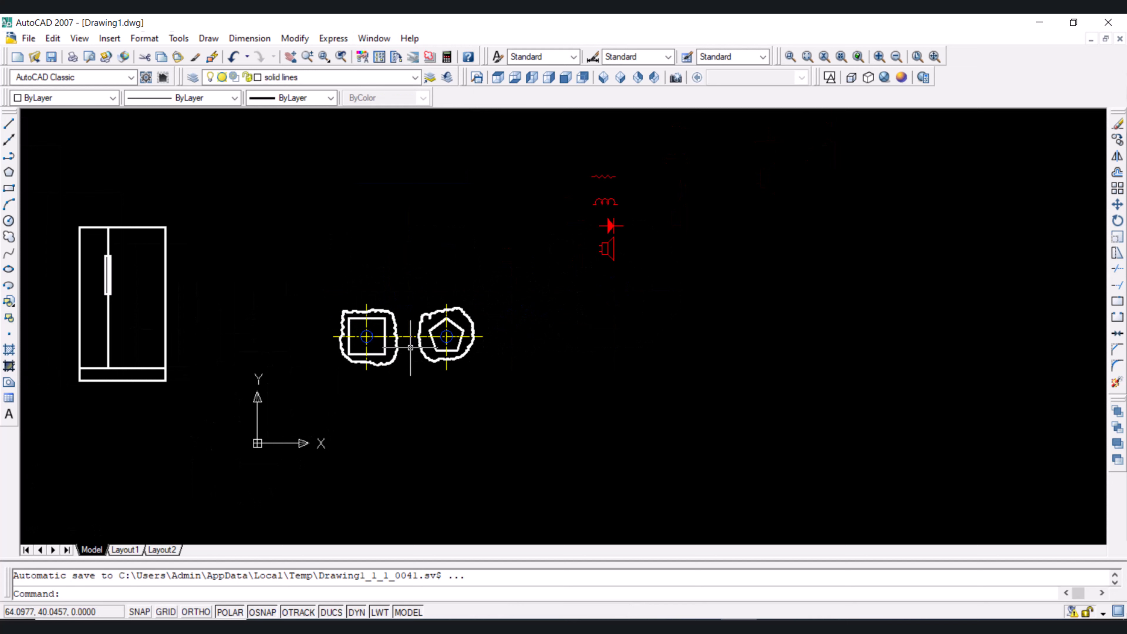
{"action": "scroll", "coordinate": [390, 345], "scroll_direction": "up", "scroll_amount": 5}
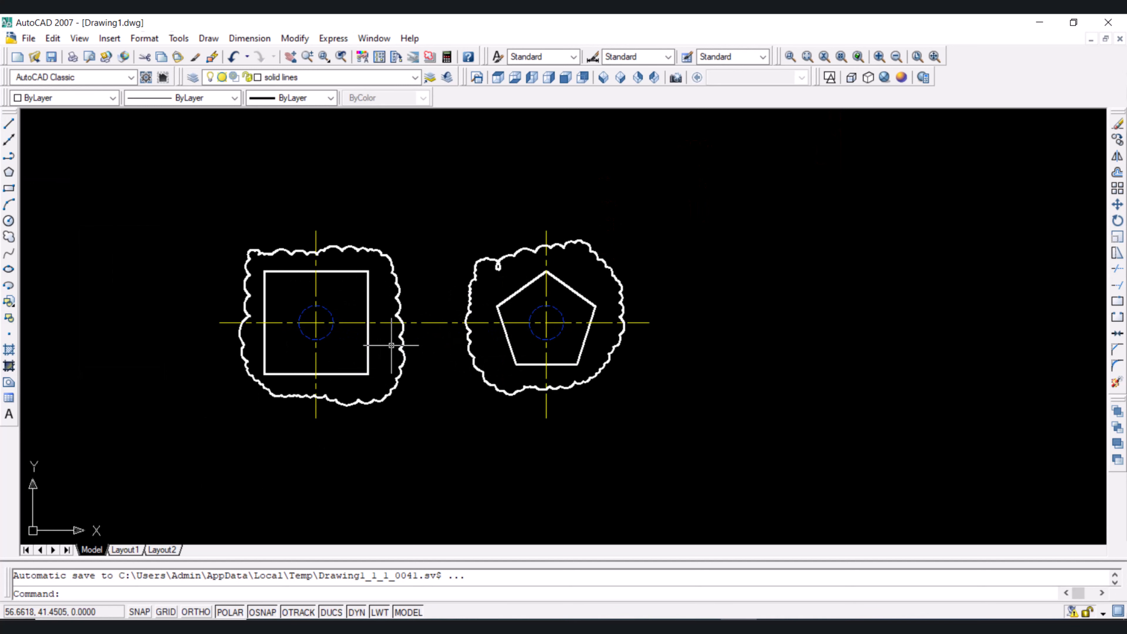
{"action": "scroll", "coordinate": [391, 345], "scroll_direction": "up", "scroll_amount": 2}
{"action": "scroll", "coordinate": [391, 344], "scroll_direction": "down", "scroll_amount": 4}
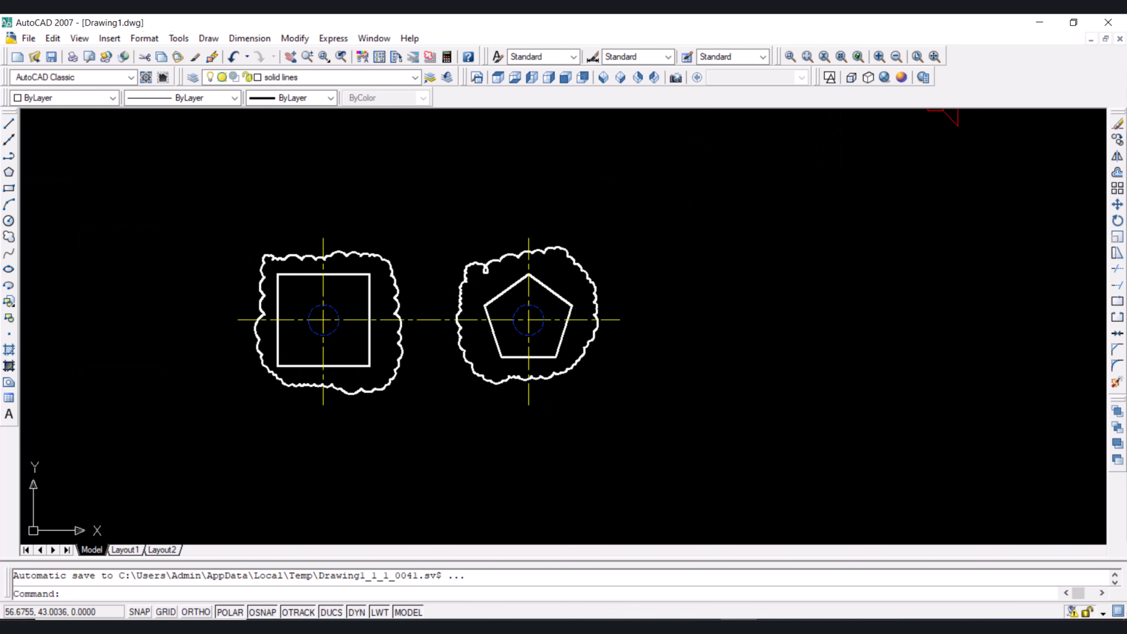
{"action": "scroll", "coordinate": [418, 320], "scroll_direction": "up", "scroll_amount": 3}
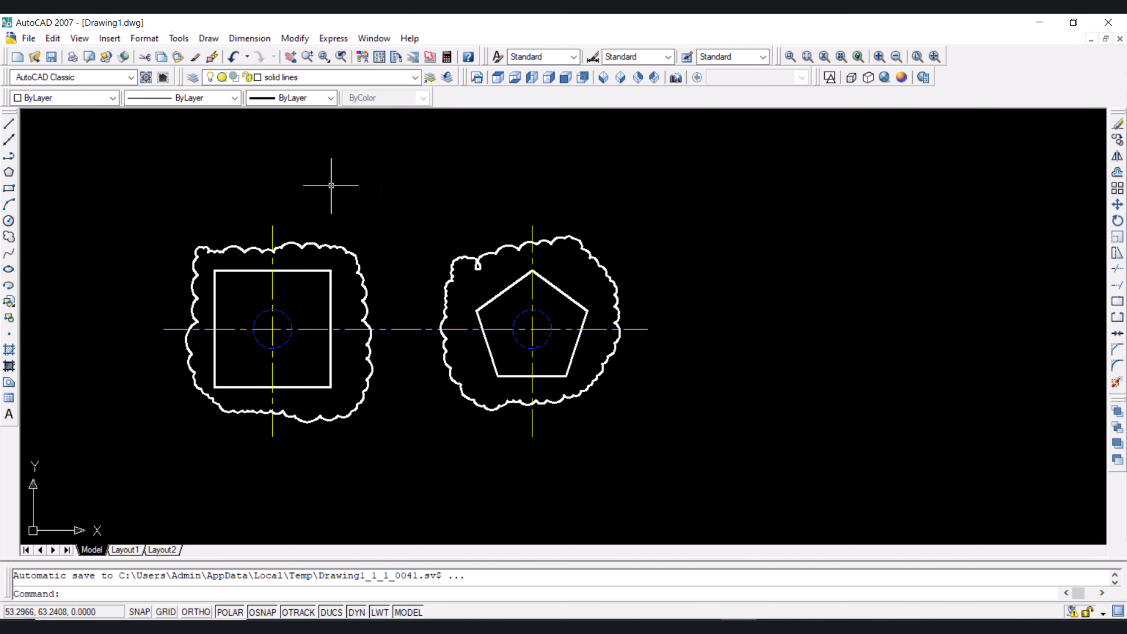
Step: Create a new layer named dimensions in Drawing1.dwg and set its color to green
{"action": "type", "text": "la"}
{"action": "key", "text": "Return"}
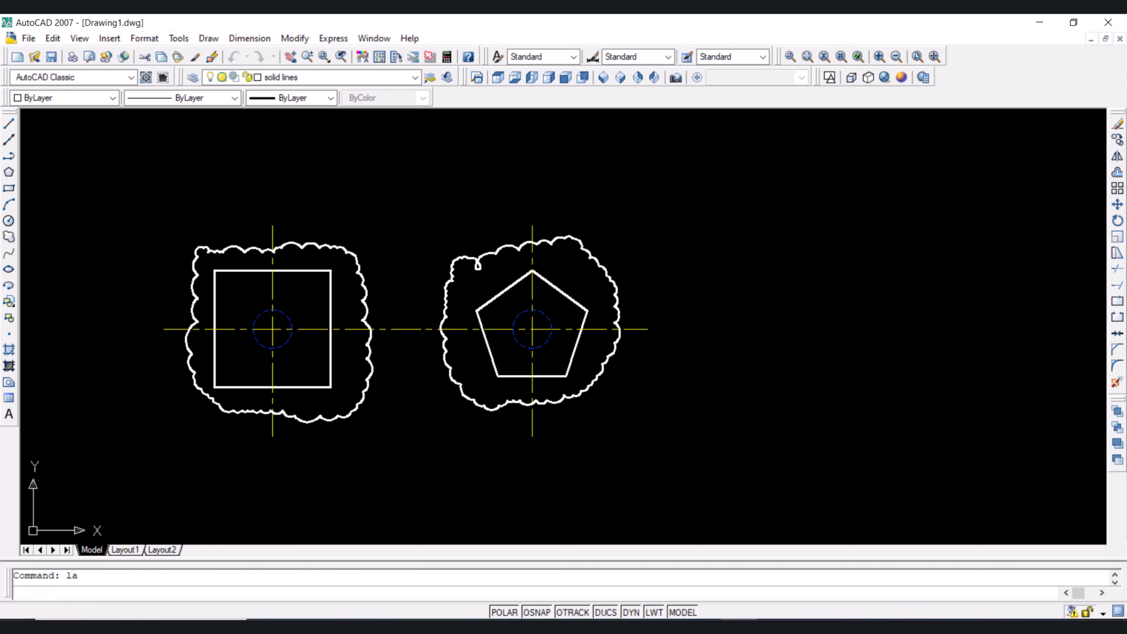
{"action": "key", "text": "alt+n"}
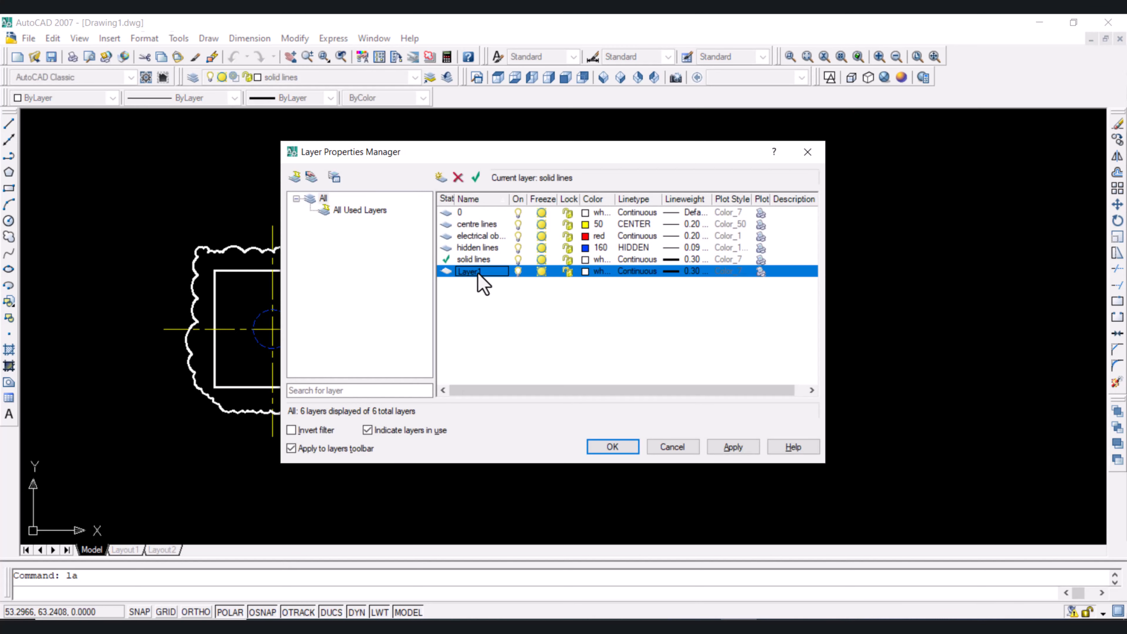
{"action": "type", "text": "dimensions"}
{"action": "left_click", "coordinate": [592, 272]}
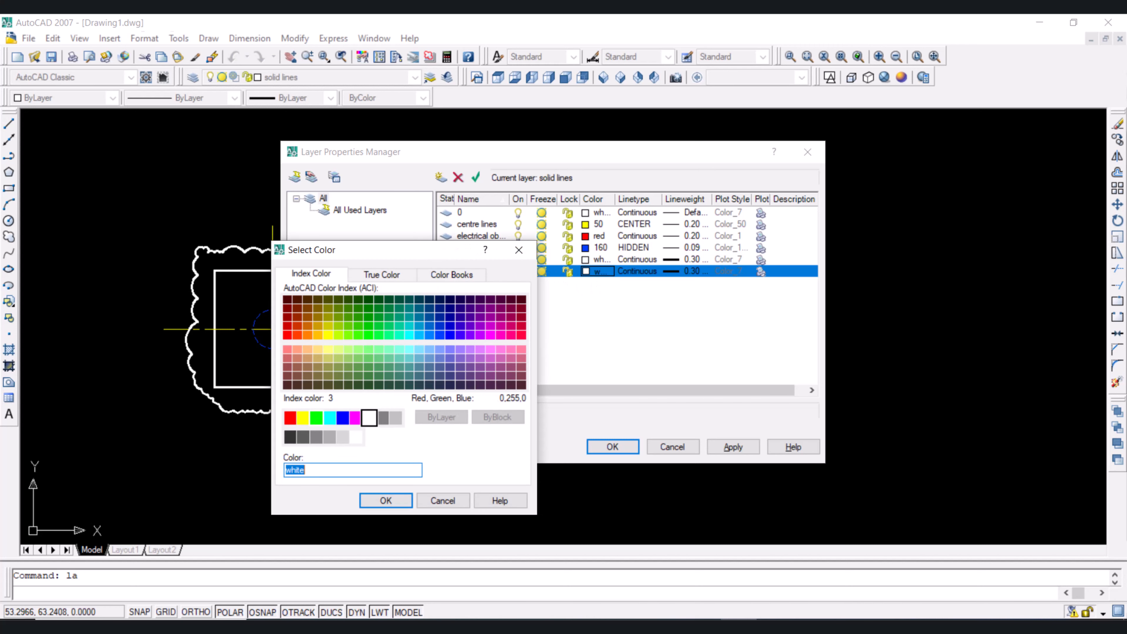
{"action": "left_click", "coordinate": [316, 418]}
{"action": "left_click", "coordinate": [401, 500]}
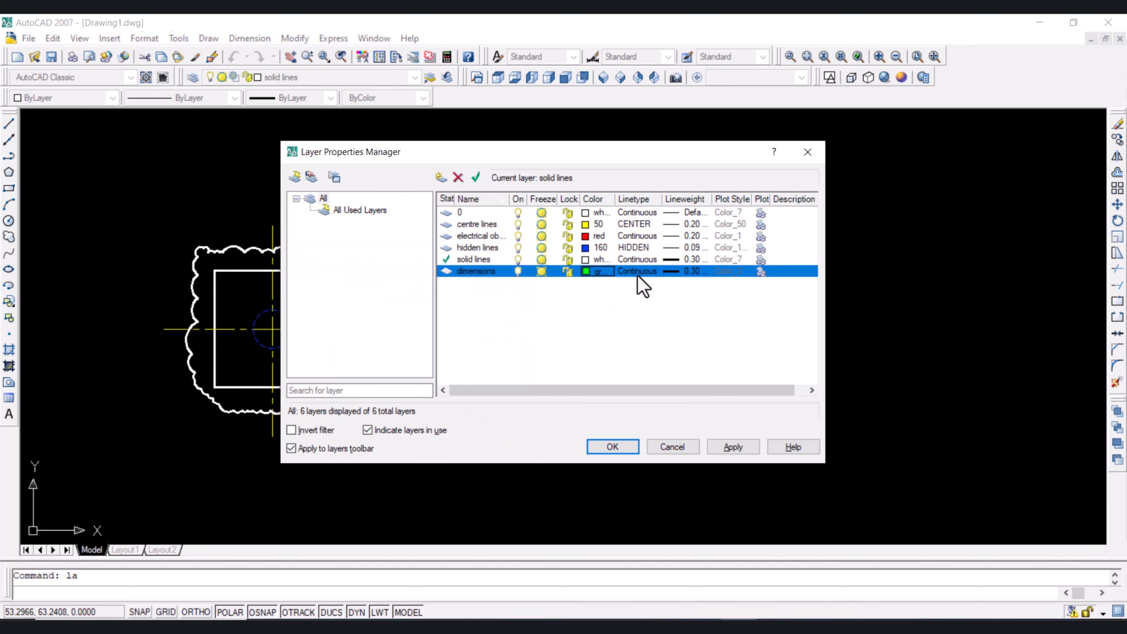
Step: Set the lineweight of the dimensions layer to 0.13 mm
{"action": "left_click", "coordinate": [677, 272]}
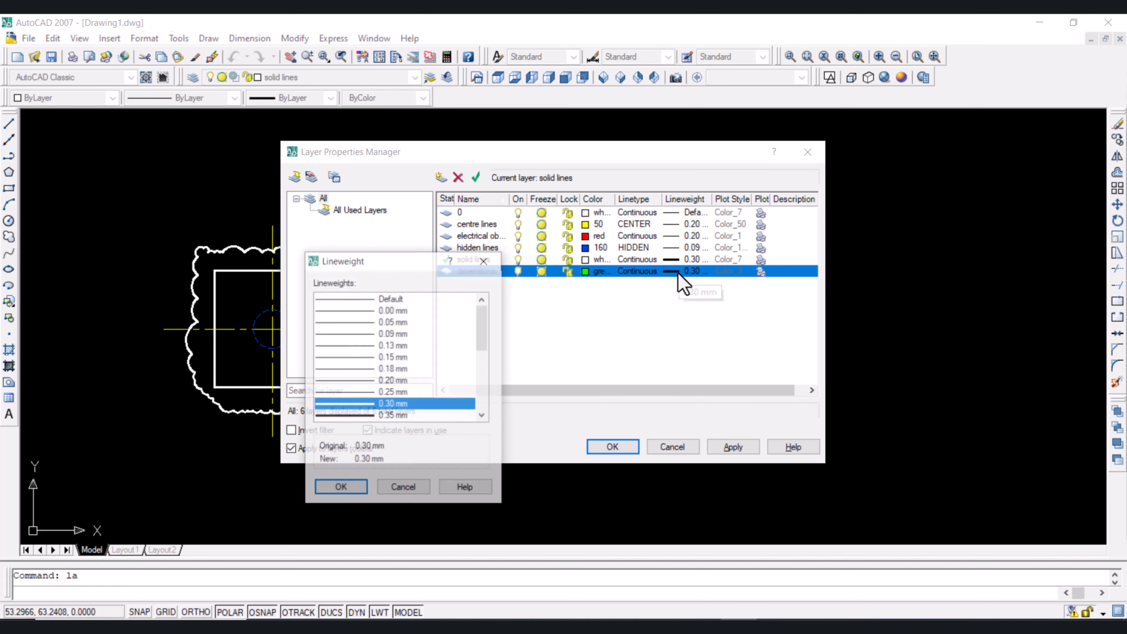
{"action": "left_click", "coordinate": [365, 345]}
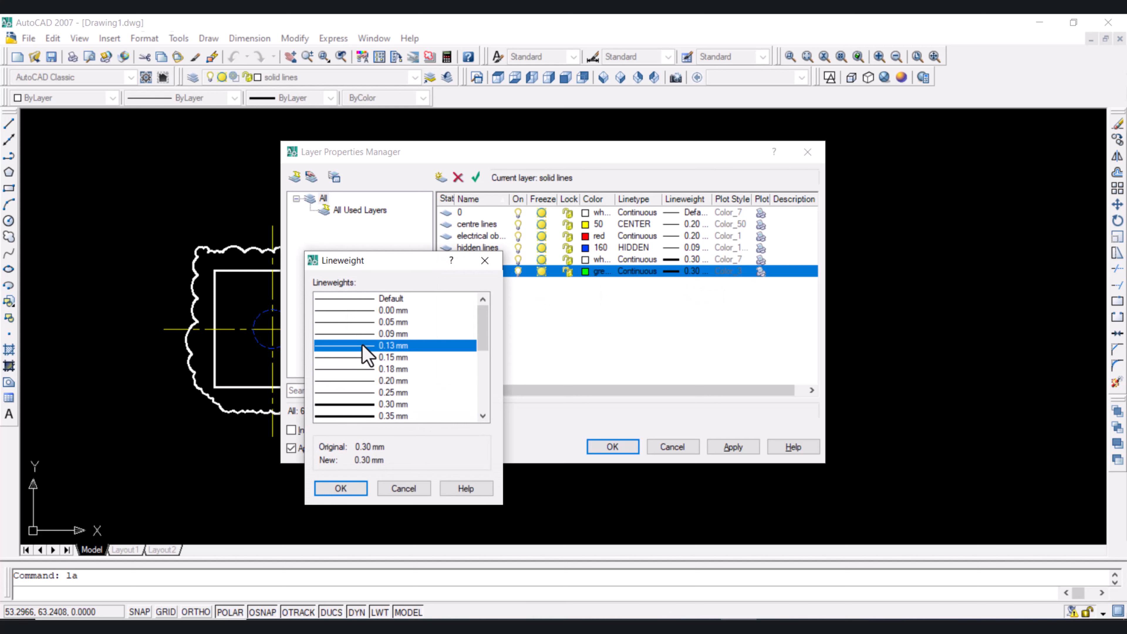
{"action": "left_click", "coordinate": [348, 488]}
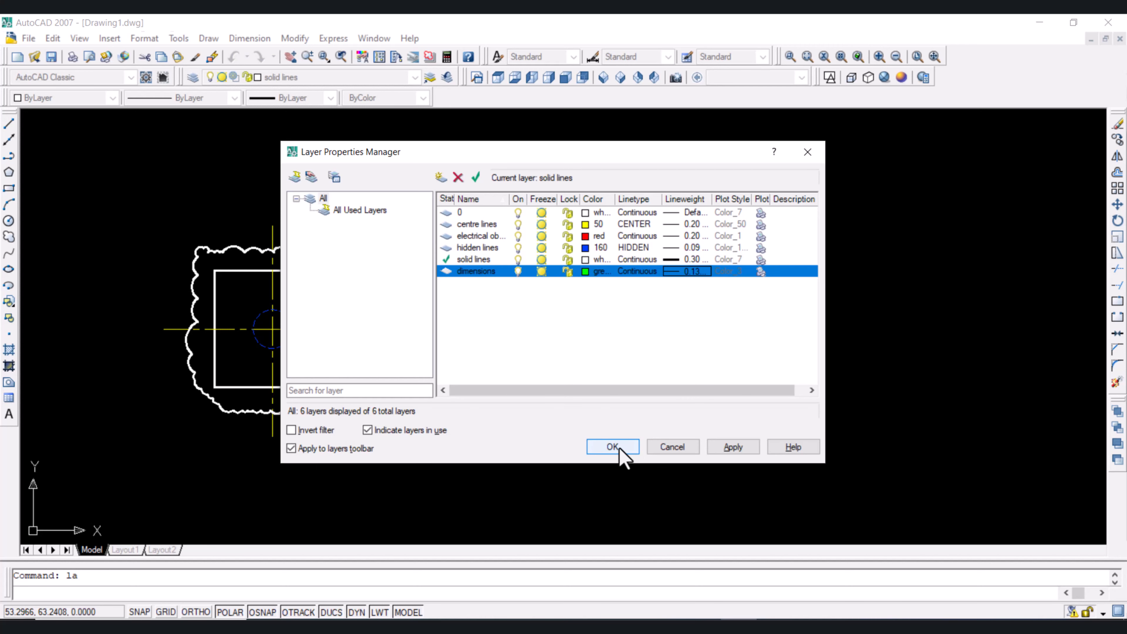
Step: Accept the layer settings and make dimensions the current layer
{"action": "left_click", "coordinate": [606, 446]}
{"action": "left_click", "coordinate": [322, 78]}
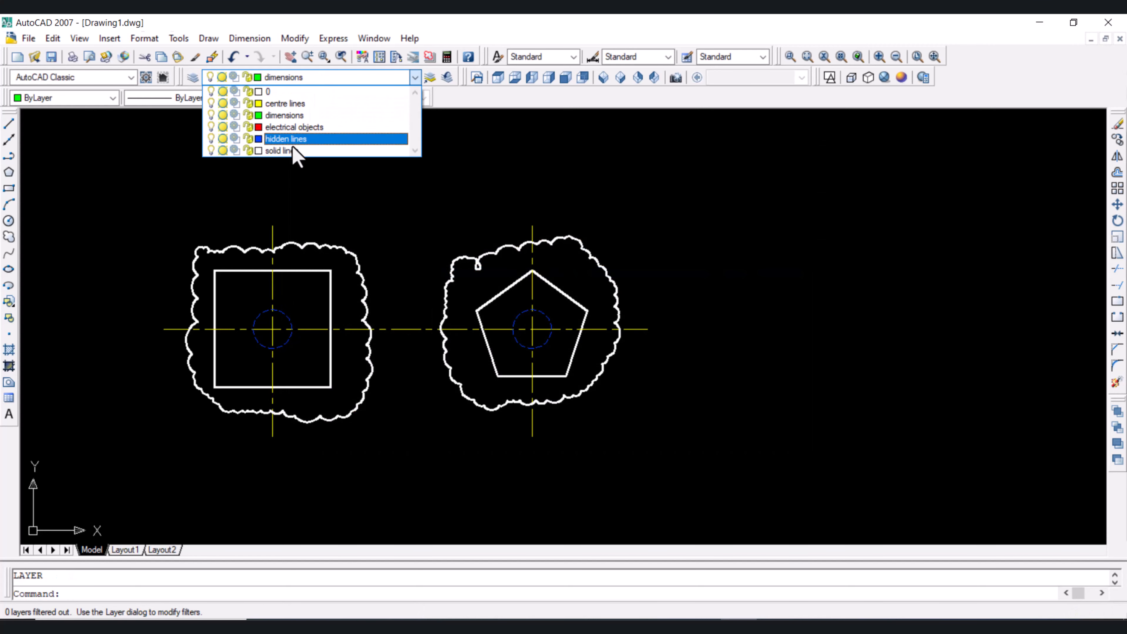
{"action": "left_click", "coordinate": [289, 114]}
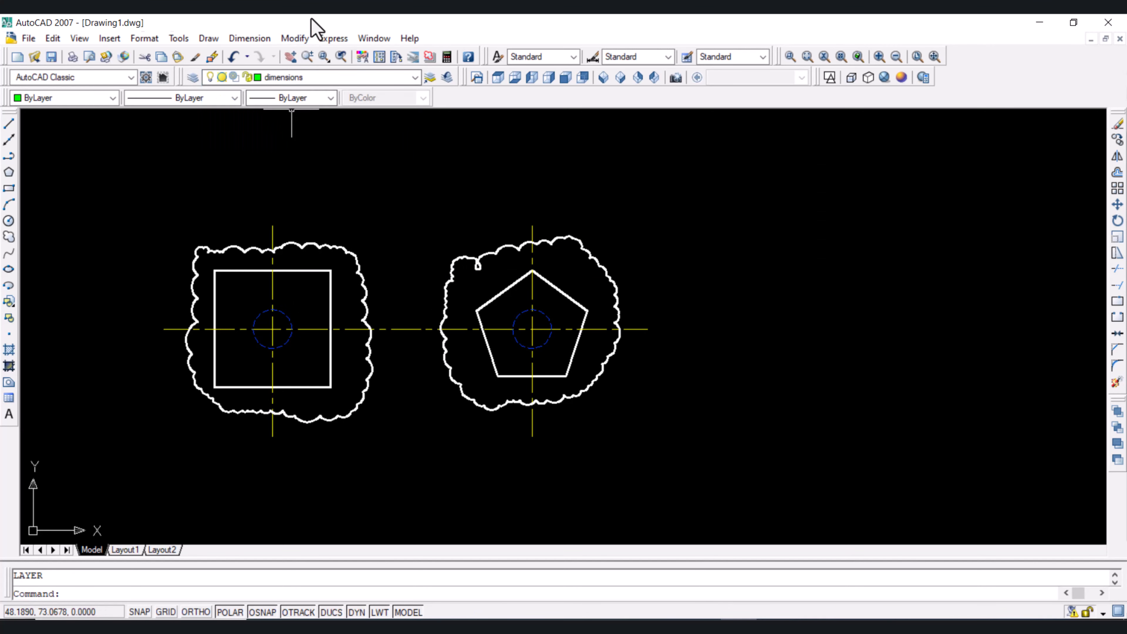
Step: Add a linear dimension to the square's bottom edge, with the dimension line below the revision cloud
{"action": "left_click", "coordinate": [257, 41]}
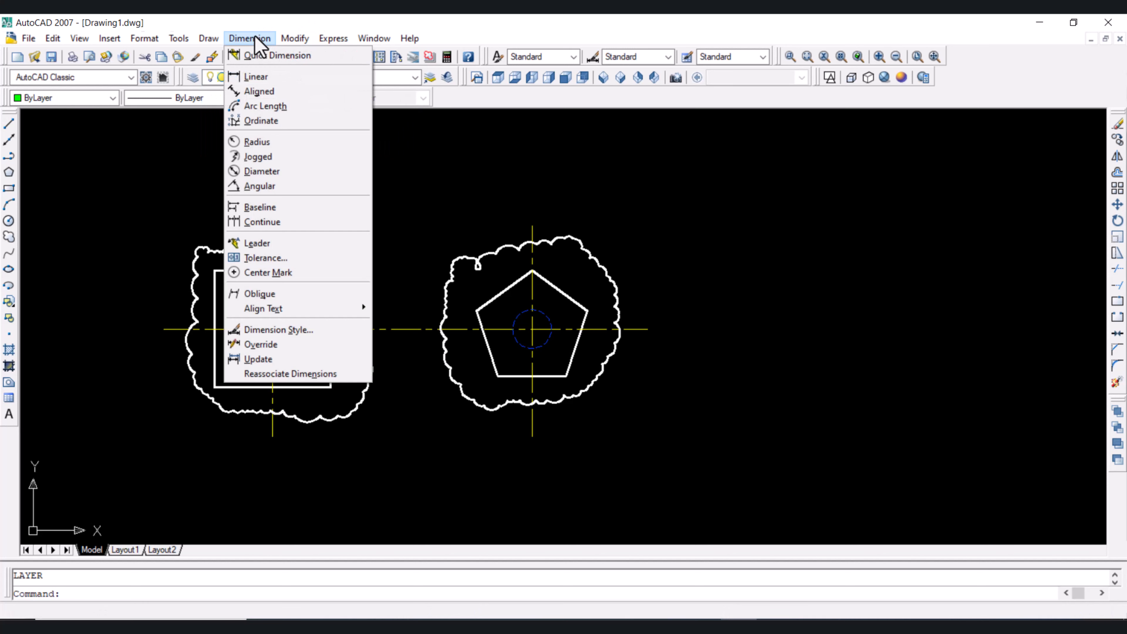
{"action": "left_click", "coordinate": [255, 77]}
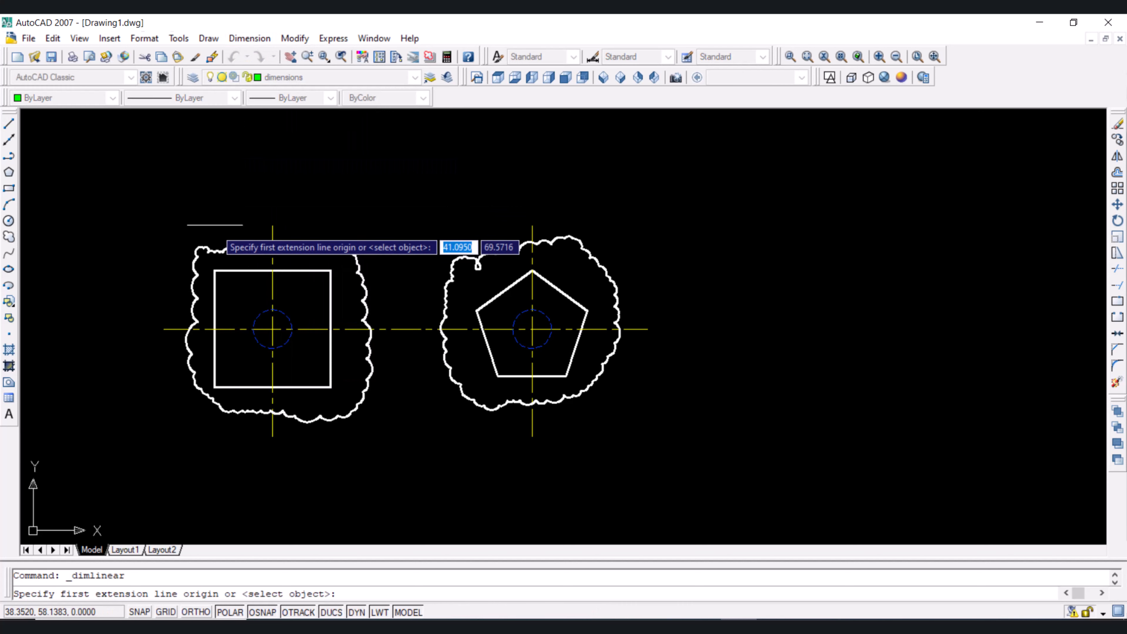
{"action": "left_click", "coordinate": [213, 386]}
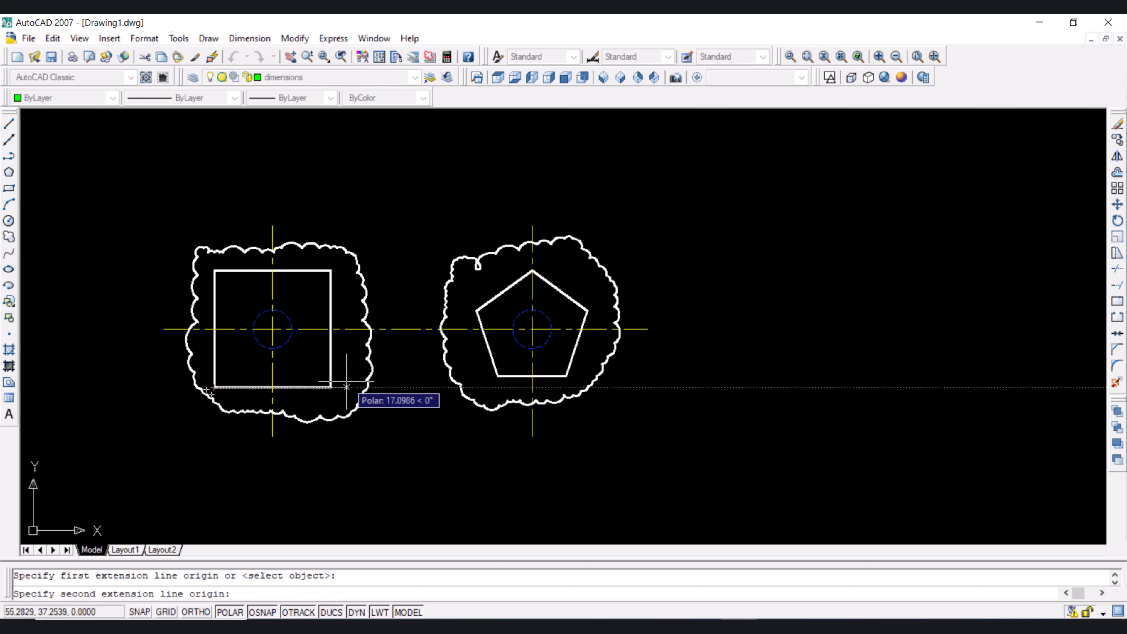
{"action": "left_click", "coordinate": [330, 387]}
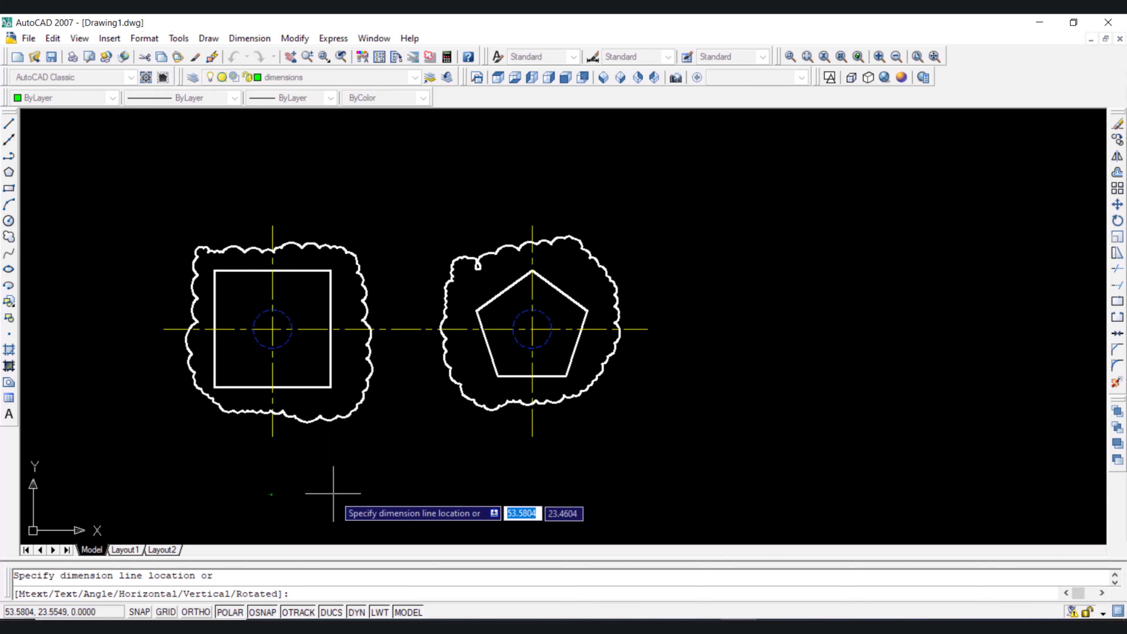
{"action": "left_click", "coordinate": [329, 485]}
{"action": "scroll", "coordinate": [275, 501], "scroll_direction": "up", "scroll_amount": 9}
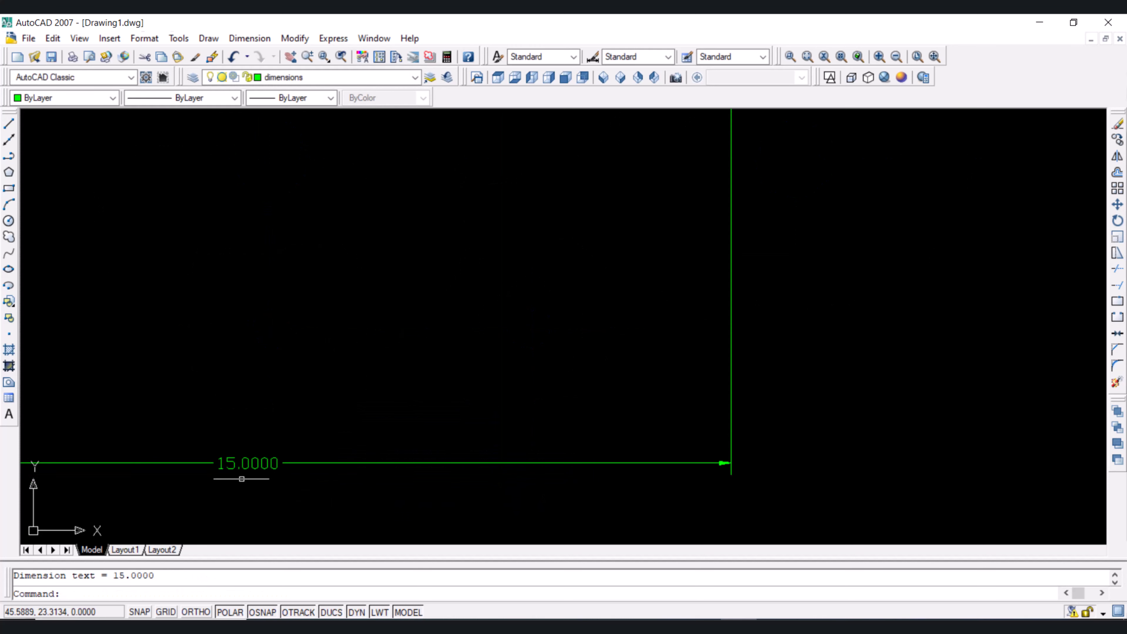
{"action": "scroll", "coordinate": [216, 467], "scroll_direction": "down", "scroll_amount": 8}
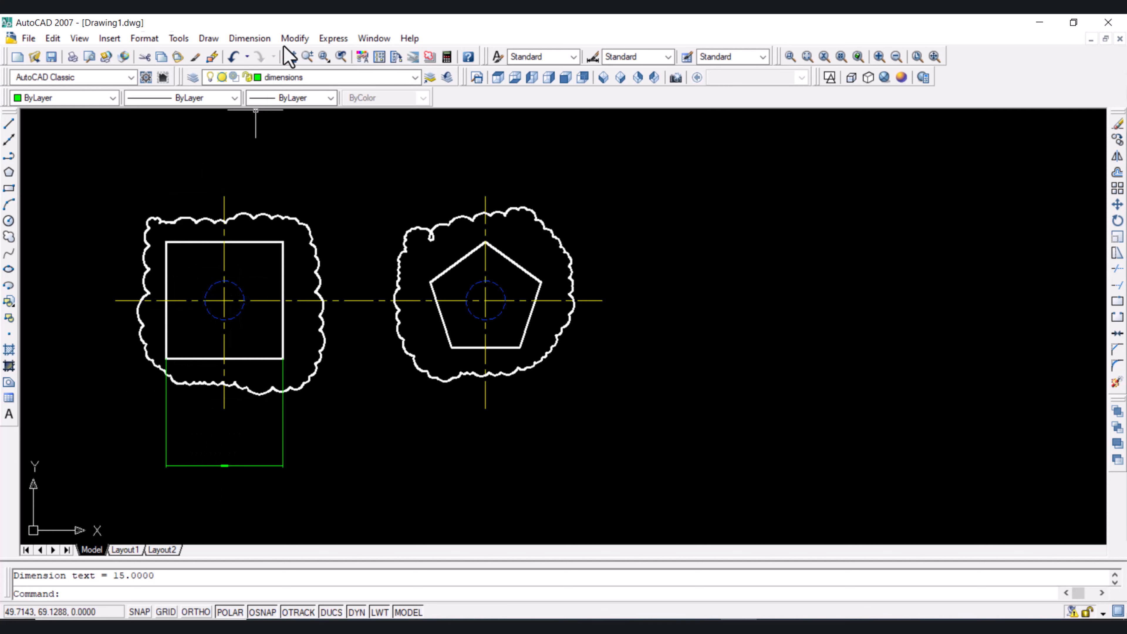
Step: Add a radius dimension to the circle inside the square, with its text above the revision cloud
{"action": "left_click", "coordinate": [253, 39]}
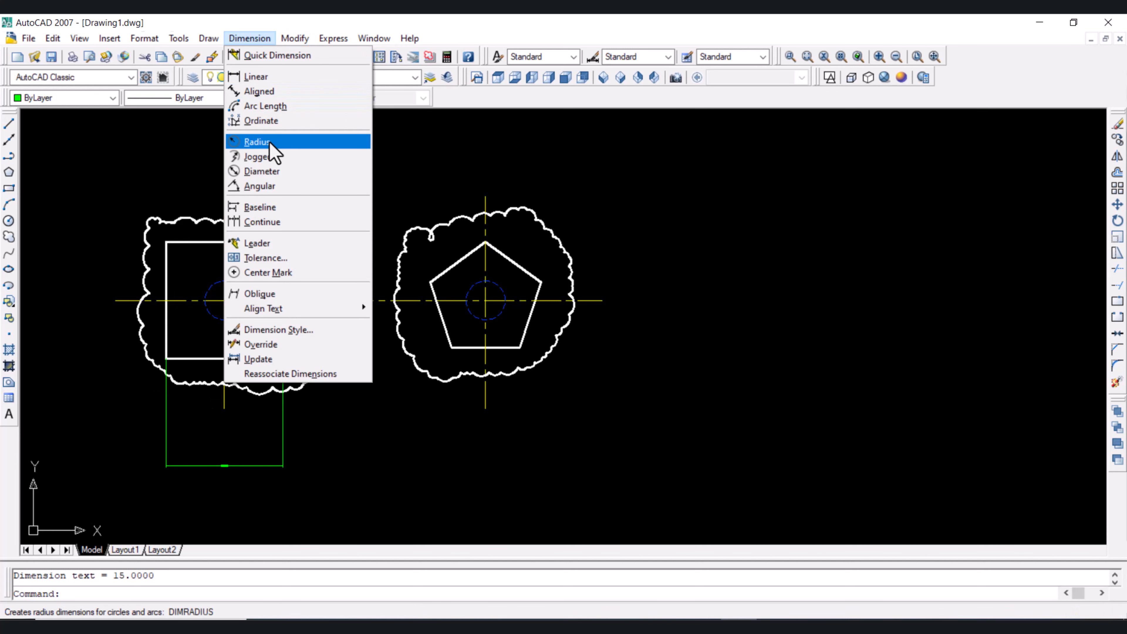
{"action": "left_click", "coordinate": [258, 141]}
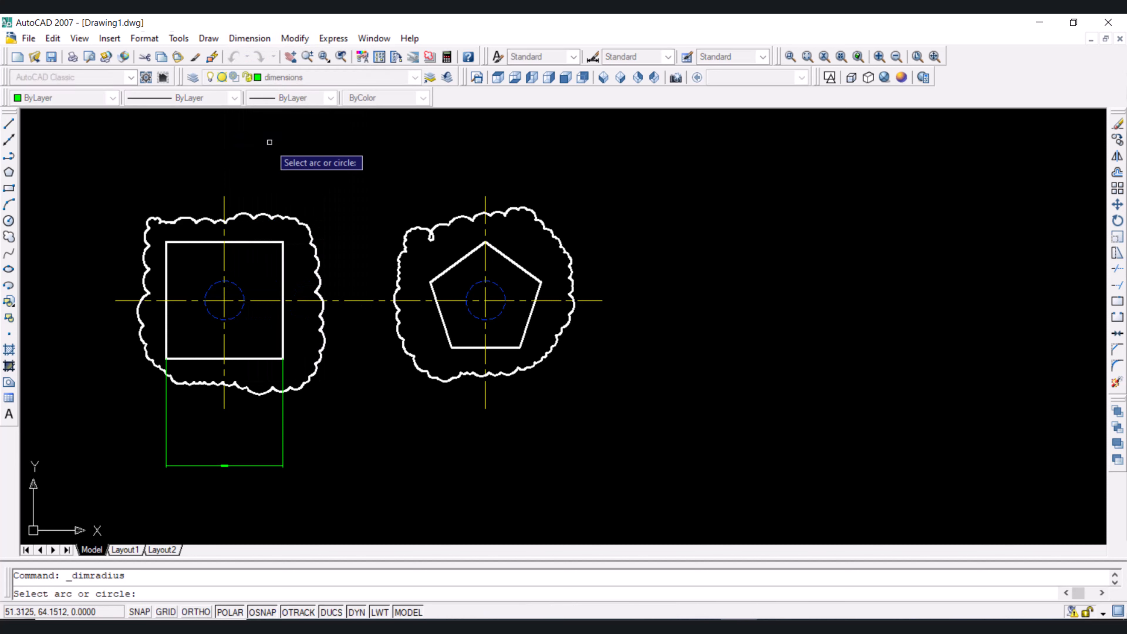
{"action": "left_click", "coordinate": [232, 281]}
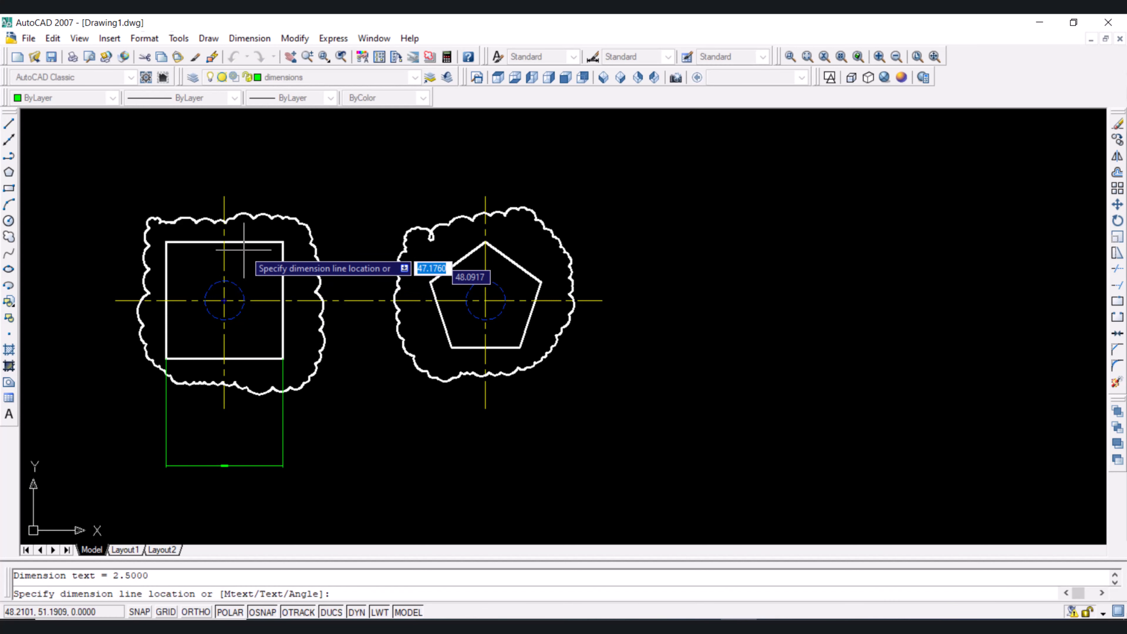
{"action": "left_click", "coordinate": [274, 176]}
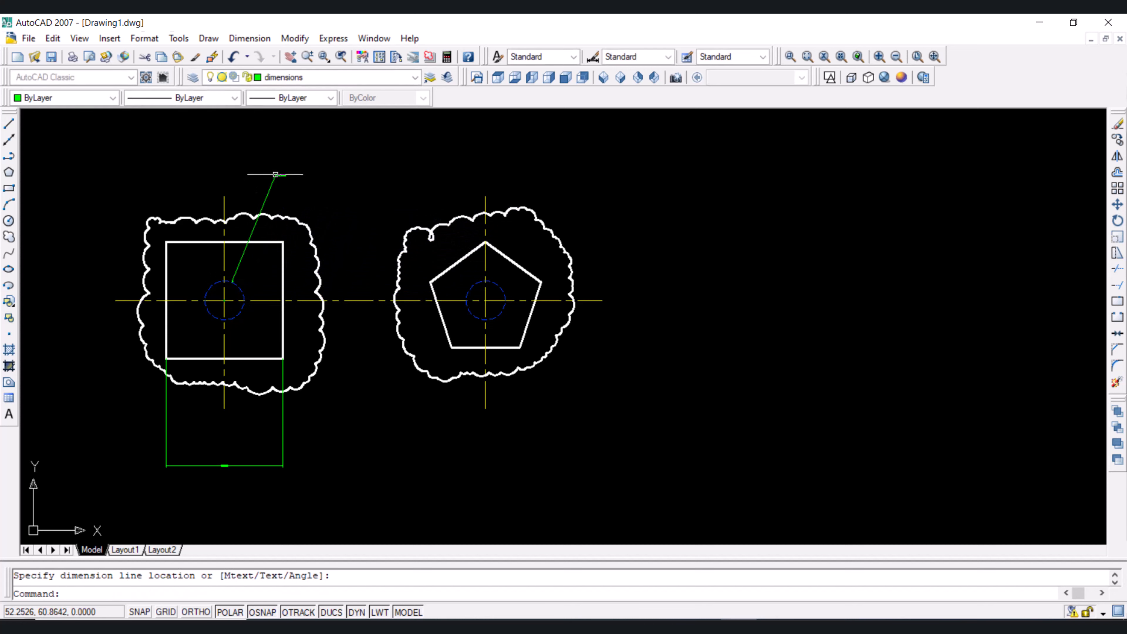
{"action": "scroll", "coordinate": [282, 177], "scroll_direction": "up", "scroll_amount": 3}
{"action": "scroll", "coordinate": [282, 176], "scroll_direction": "up", "scroll_amount": 4}
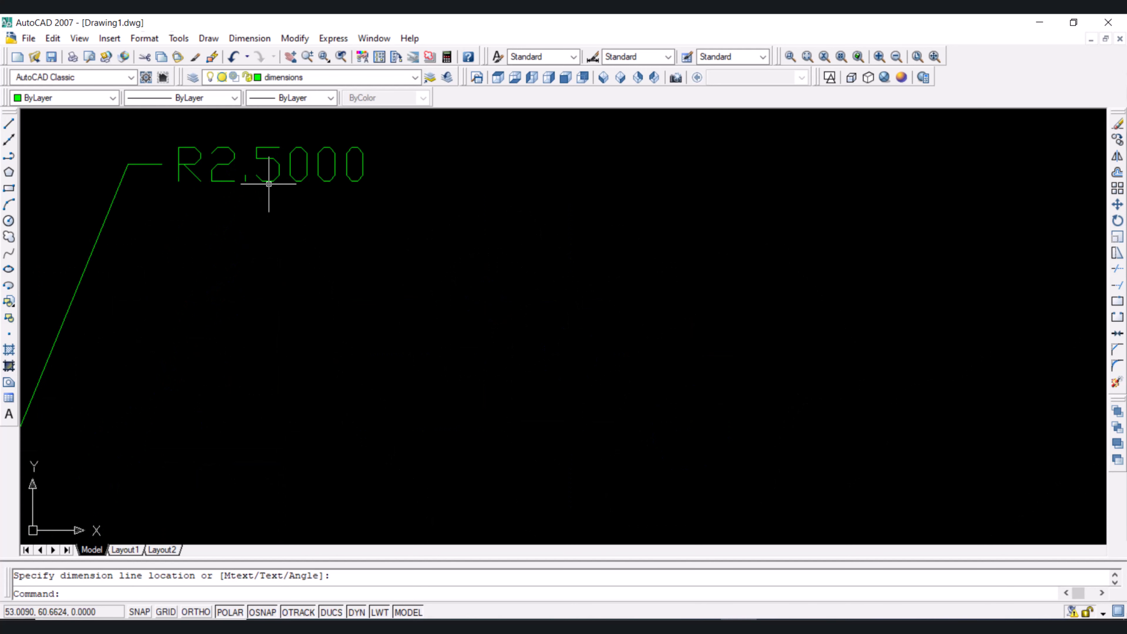
{"action": "scroll", "coordinate": [269, 184], "scroll_direction": "down", "scroll_amount": 10}
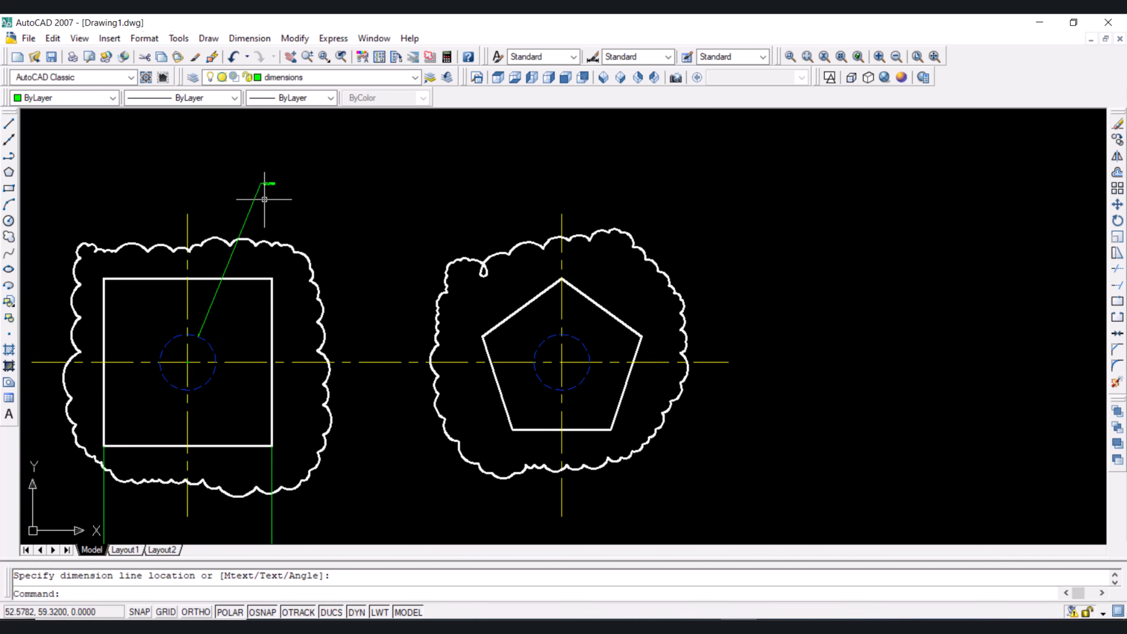
Step: Add a diameter dimension to the circle inside the pentagon, with its text up and to the left outside the revision cloud
{"action": "left_click", "coordinate": [248, 39]}
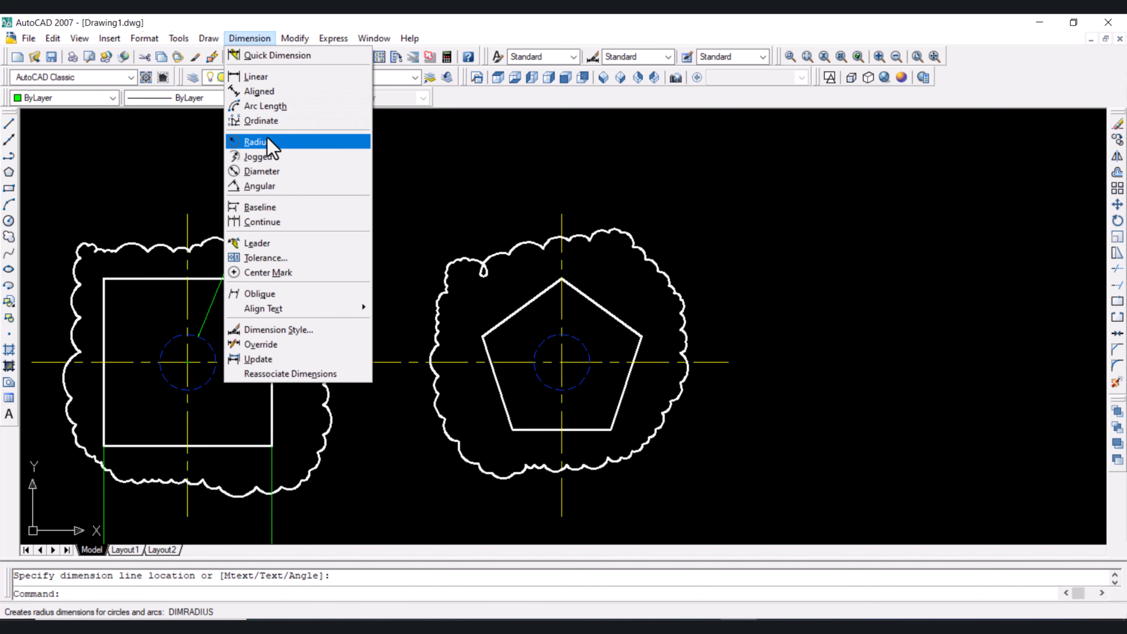
{"action": "left_click", "coordinate": [265, 172]}
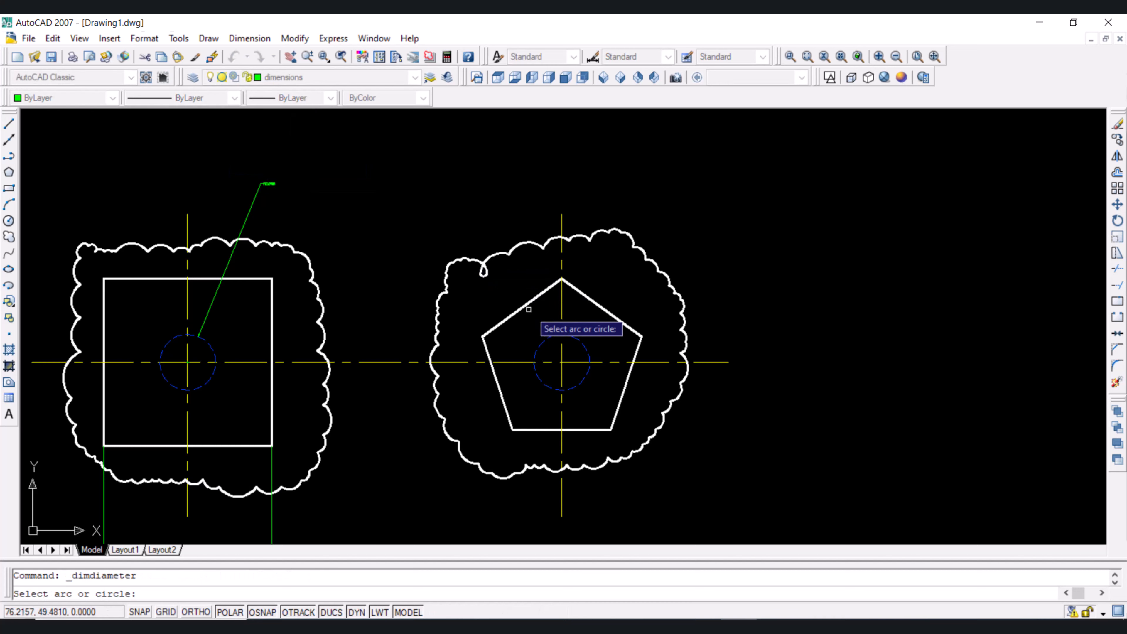
{"action": "left_click", "coordinate": [541, 343]}
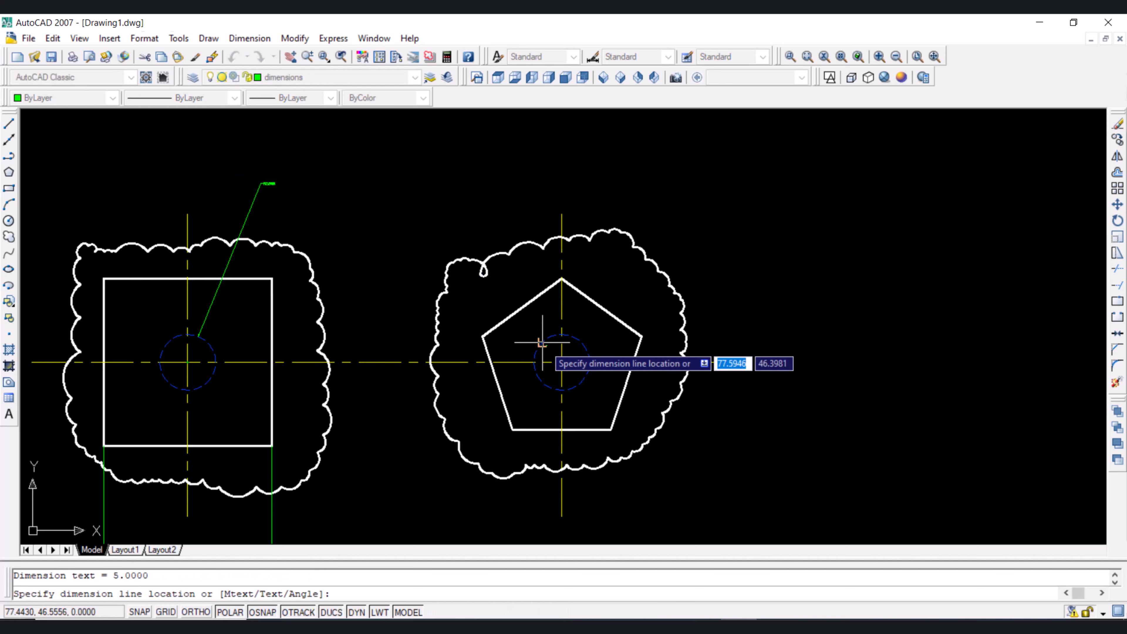
{"action": "left_click", "coordinate": [447, 197]}
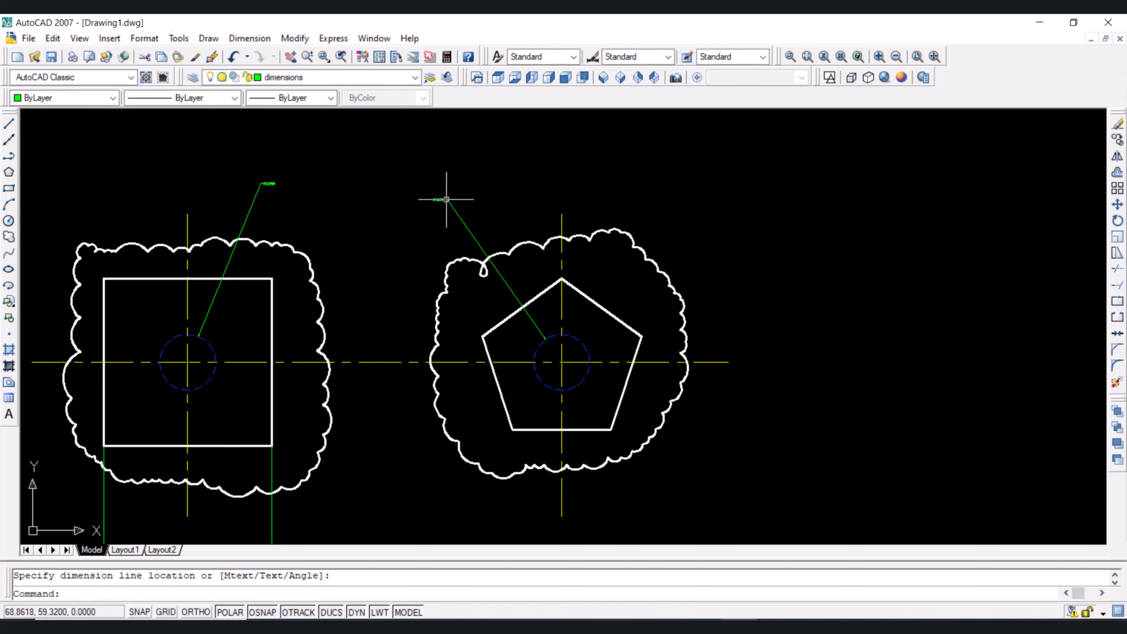
{"action": "scroll", "coordinate": [444, 202], "scroll_direction": "up", "scroll_amount": 5}
{"action": "scroll", "coordinate": [424, 209], "scroll_direction": "up", "scroll_amount": 4}
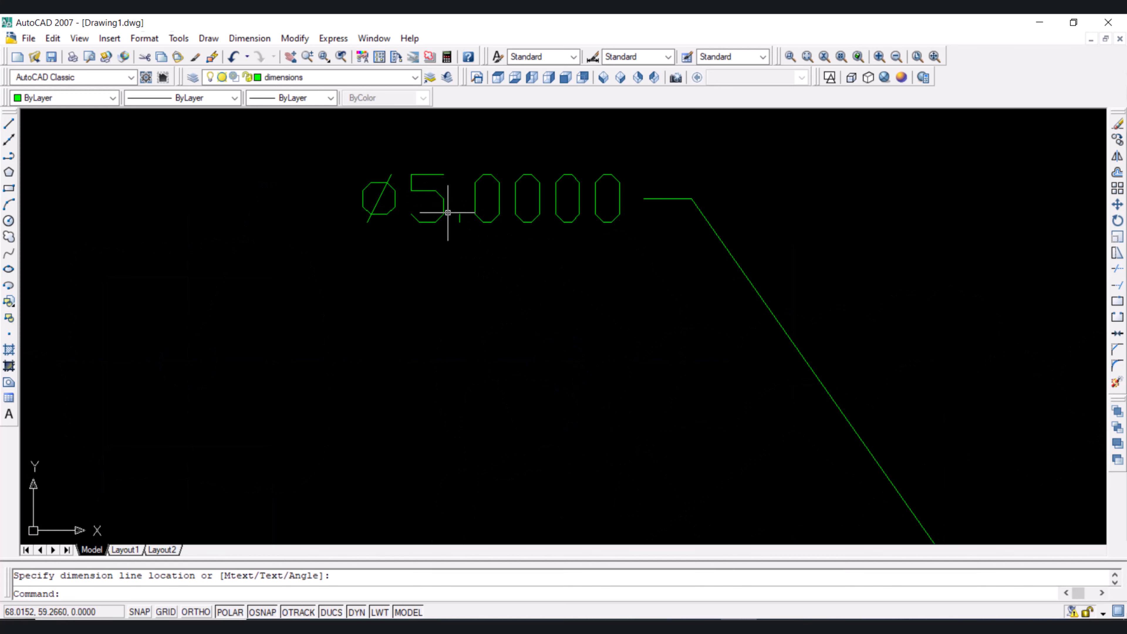
{"action": "scroll", "coordinate": [460, 216], "scroll_direction": "down", "scroll_amount": 9}
Step: Add an angular dimension between the square's horizontal and vertical centre lines, placing the arc in the upper-left quadrant
{"action": "left_click", "coordinate": [244, 40]}
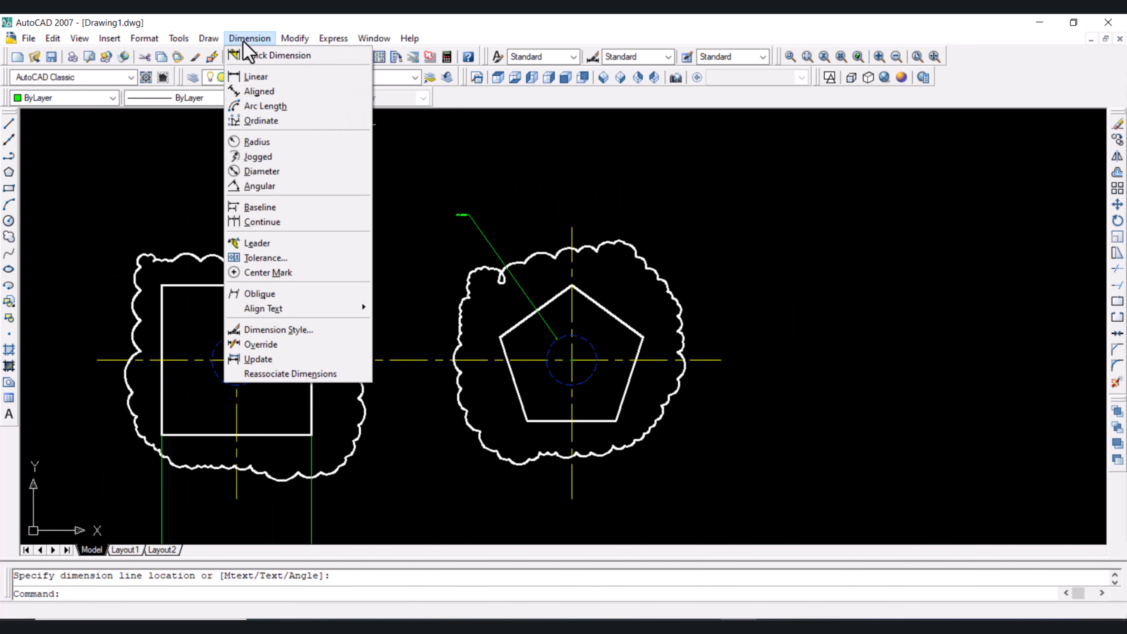
{"action": "left_click", "coordinate": [259, 185]}
{"action": "scroll", "coordinate": [239, 321], "scroll_direction": "up", "scroll_amount": 8}
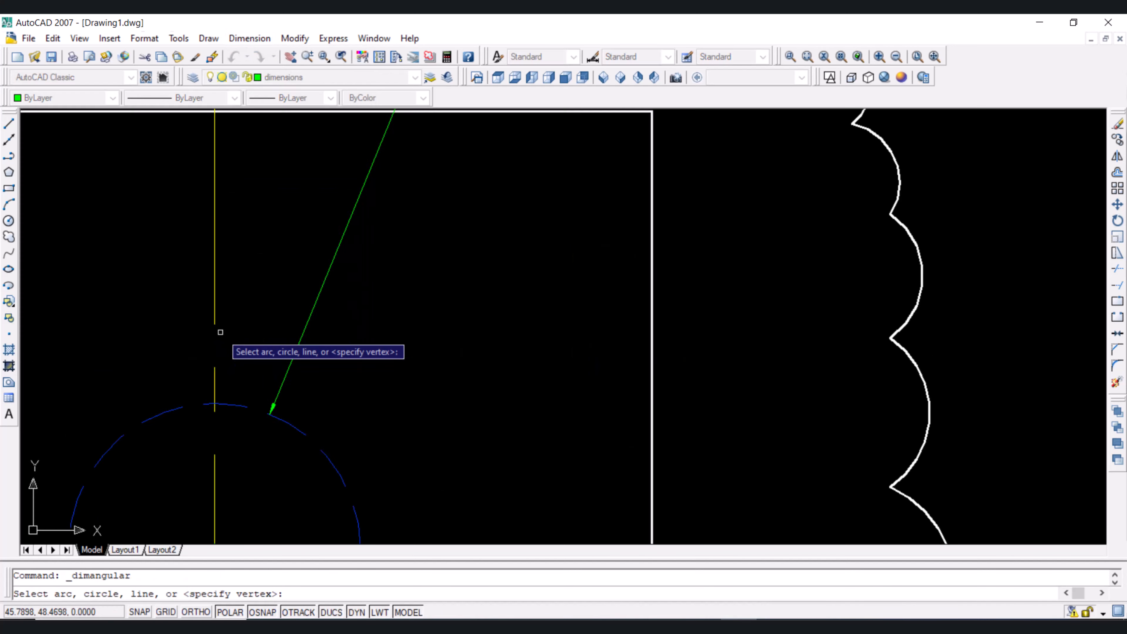
{"action": "scroll", "coordinate": [221, 357], "scroll_direction": "down", "scroll_amount": 4}
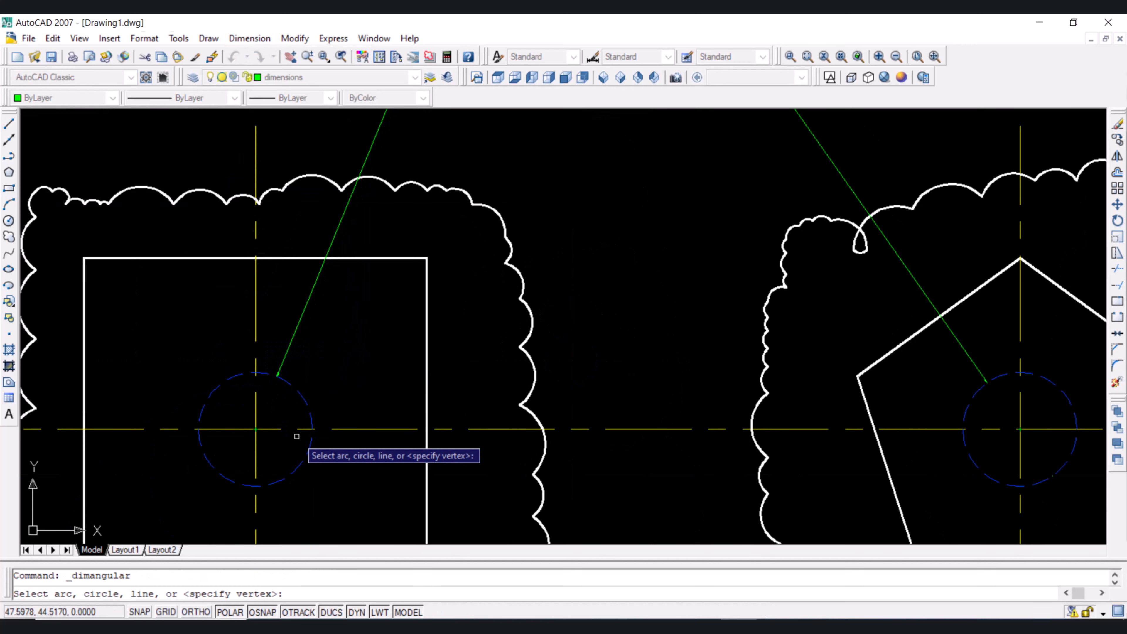
{"action": "scroll", "coordinate": [329, 429], "scroll_direction": "down", "scroll_amount": 5}
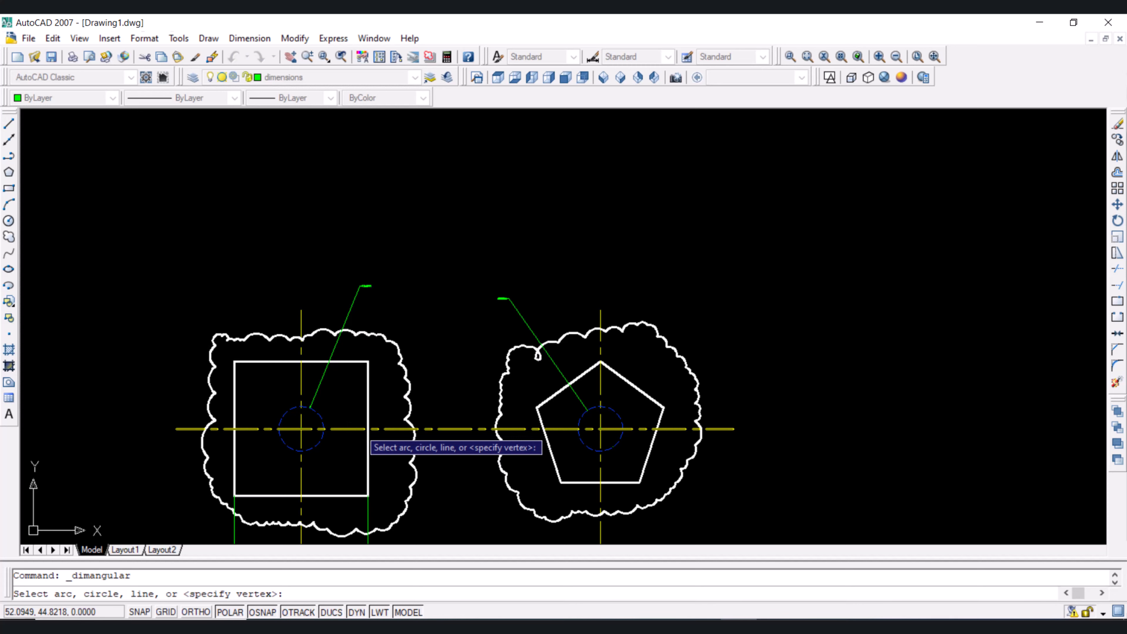
{"action": "left_click", "coordinate": [360, 429]}
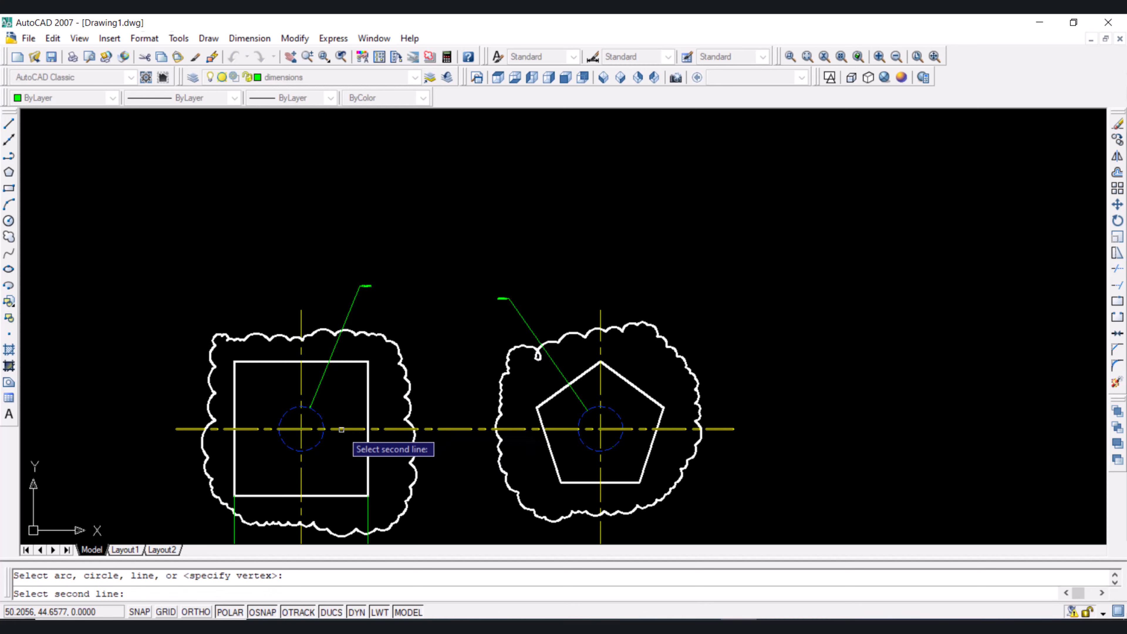
{"action": "left_click", "coordinate": [300, 380]}
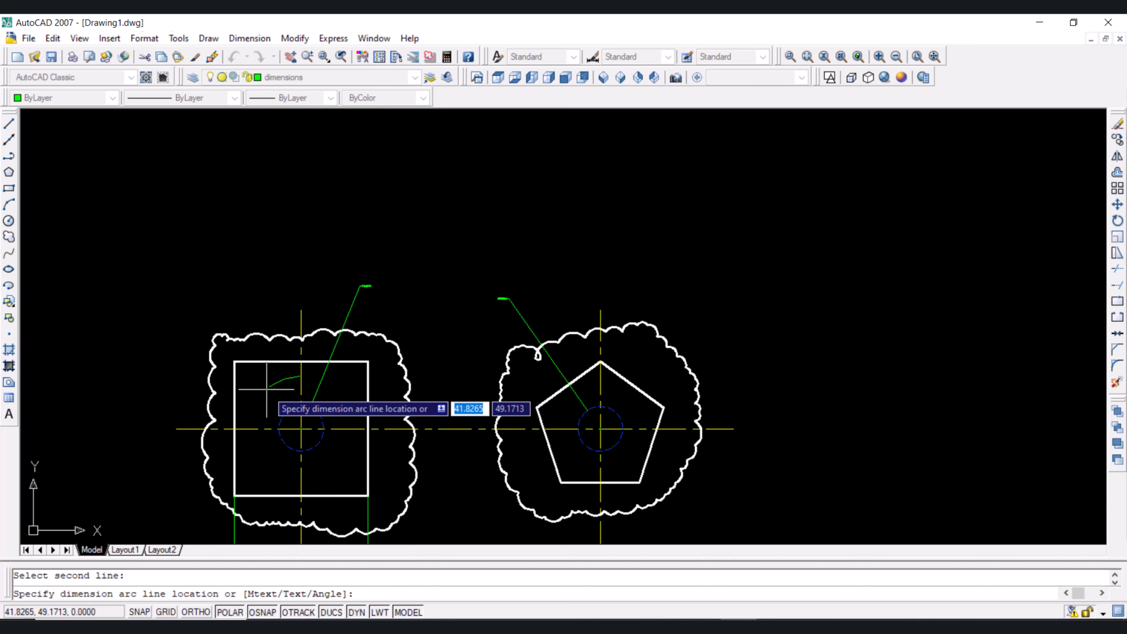
{"action": "left_click", "coordinate": [252, 428]}
{"action": "scroll", "coordinate": [264, 390], "scroll_direction": "up", "scroll_amount": 8}
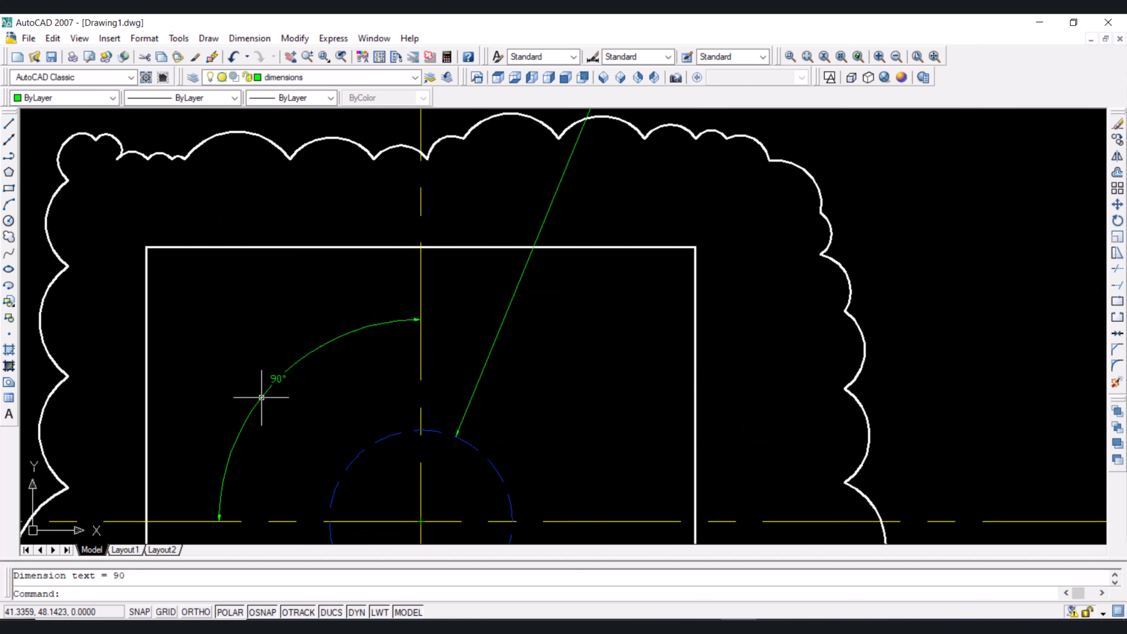
{"action": "scroll", "coordinate": [276, 385], "scroll_direction": "up", "scroll_amount": 2}
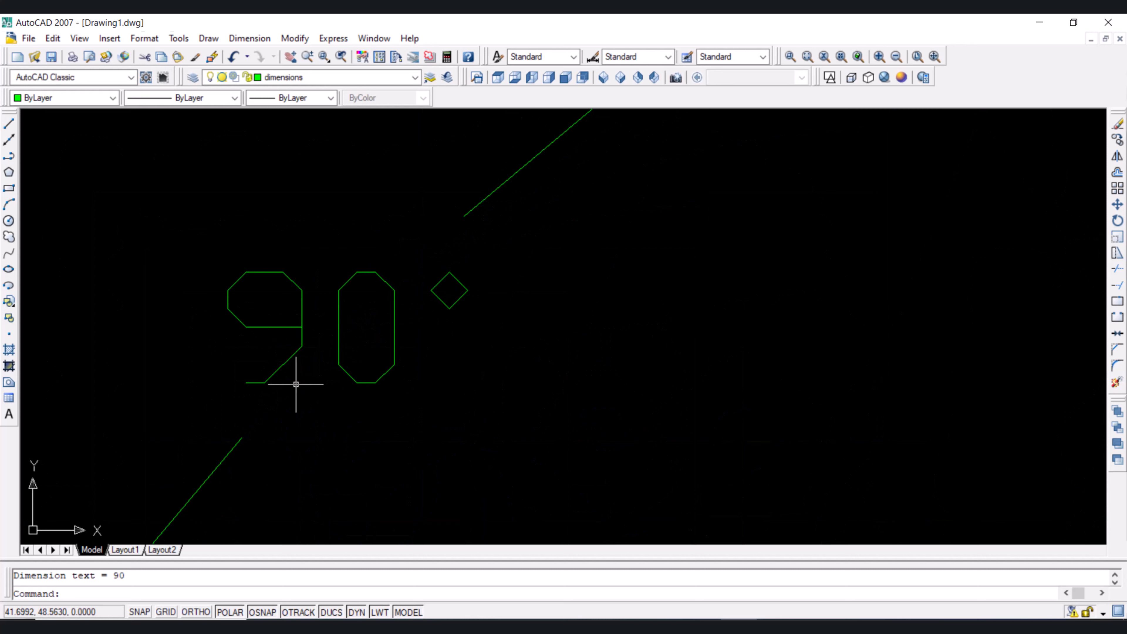
{"action": "scroll", "coordinate": [296, 384], "scroll_direction": "down", "scroll_amount": 8}
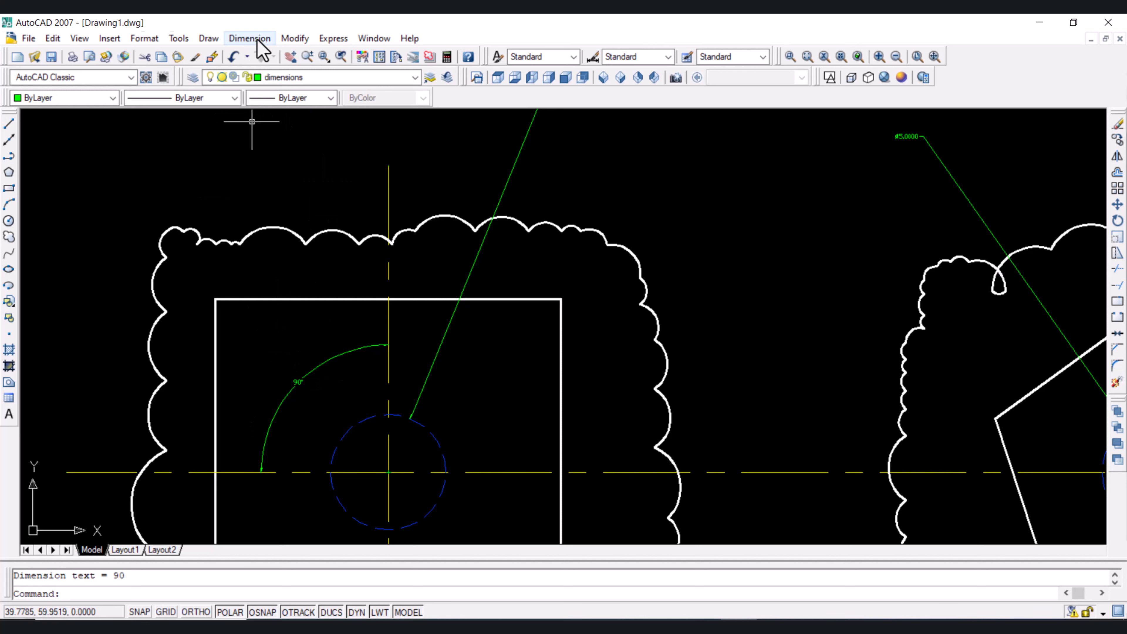
{"action": "key", "text": "Escape"}
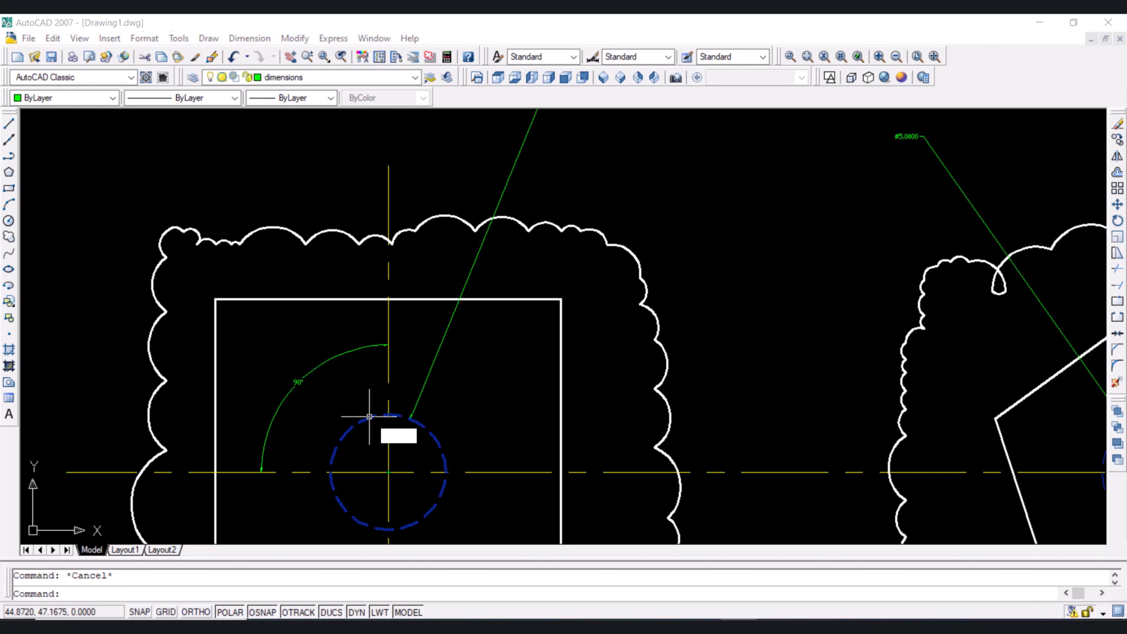
Step: Trim away the upper-right and lower-left quarters of the circle inside the square at the centre lines
{"action": "key", "text": "Return"}
{"action": "key", "text": "Return"}
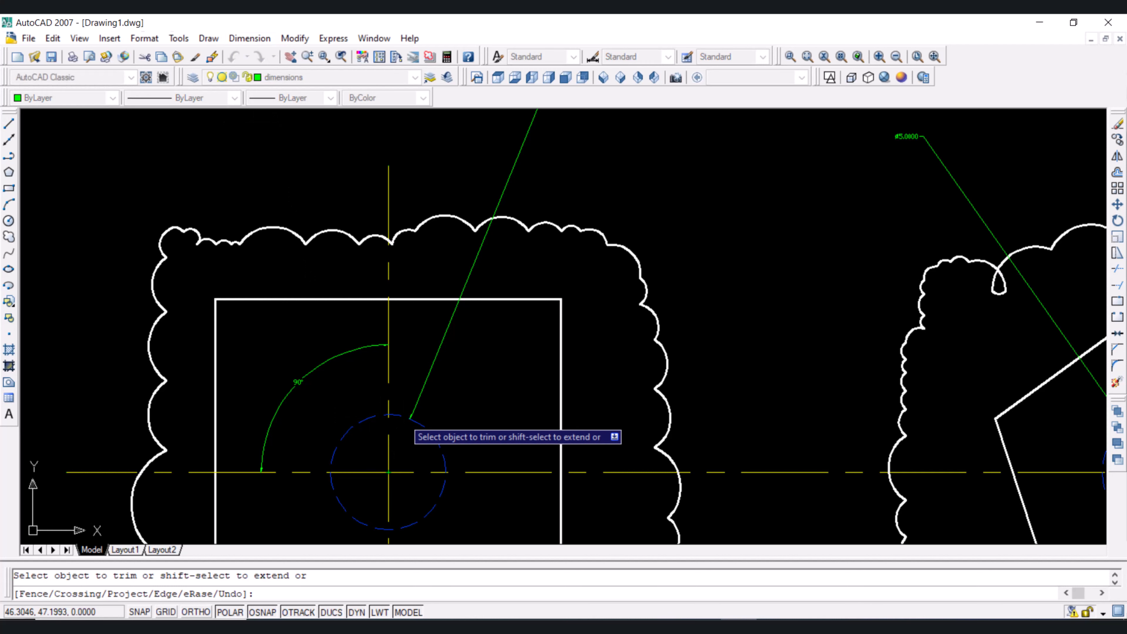
{"action": "left_click", "coordinate": [402, 416]}
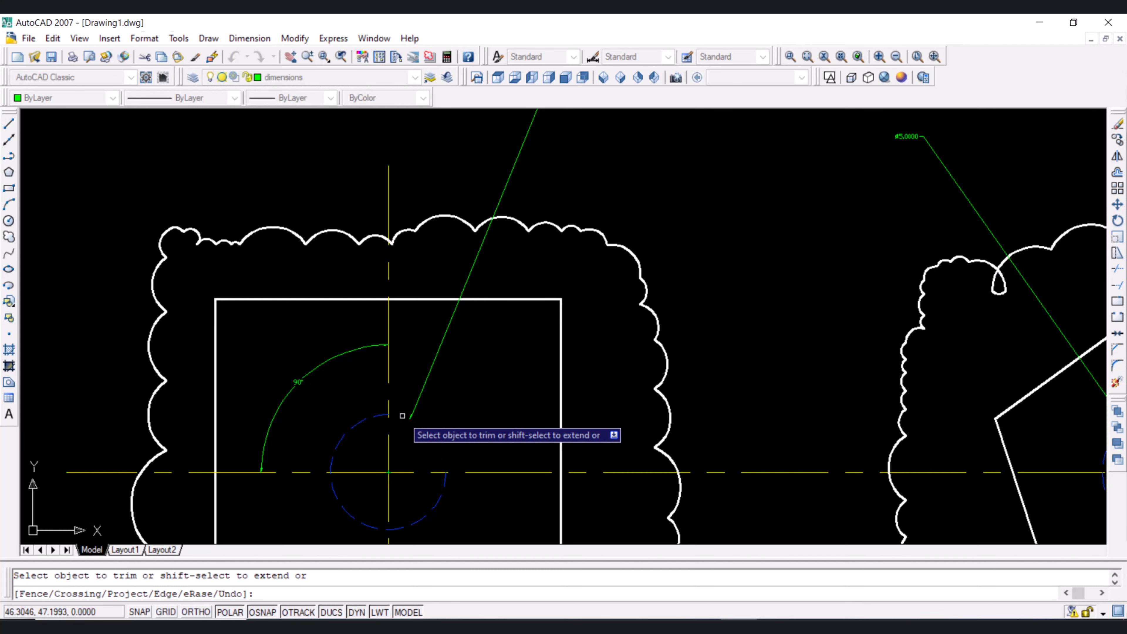
{"action": "left_click", "coordinate": [348, 514]}
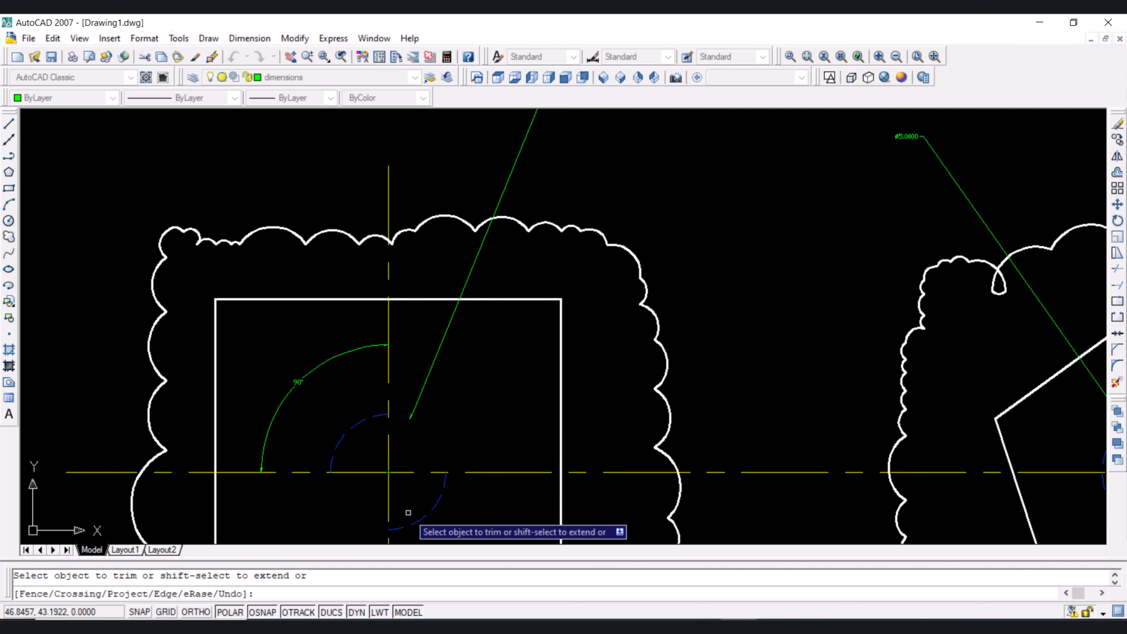
{"action": "key", "text": "Escape"}
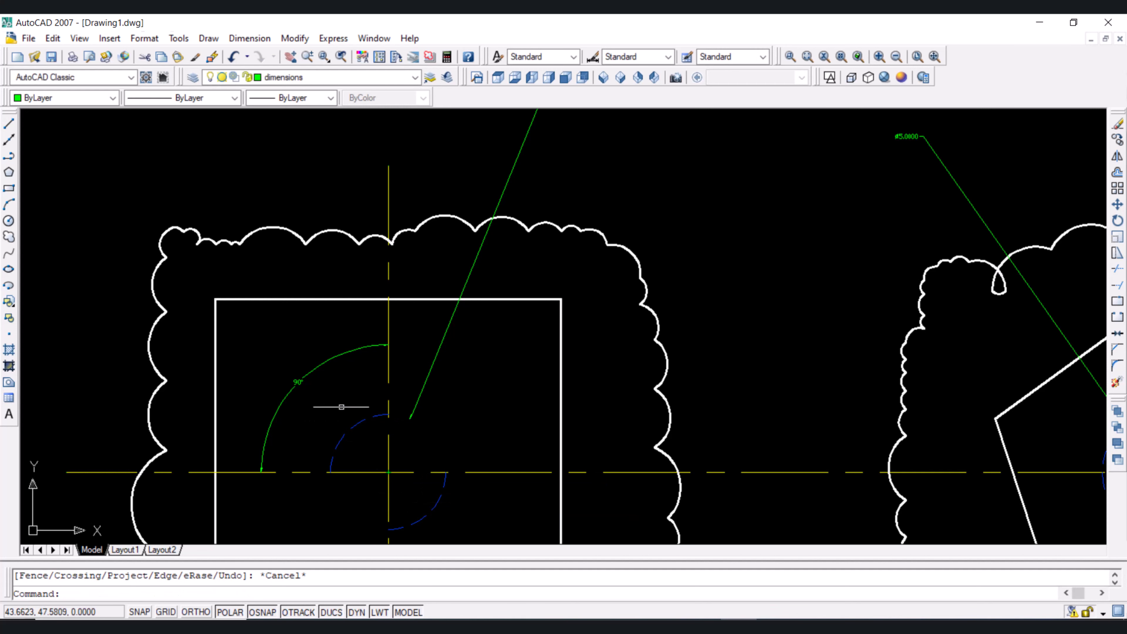
Step: Draw a line from the centre of the circle inside the square up and left past the arc, about 31° from the vertical centre line
{"action": "type", "text": "l"}
{"action": "key", "text": "Return"}
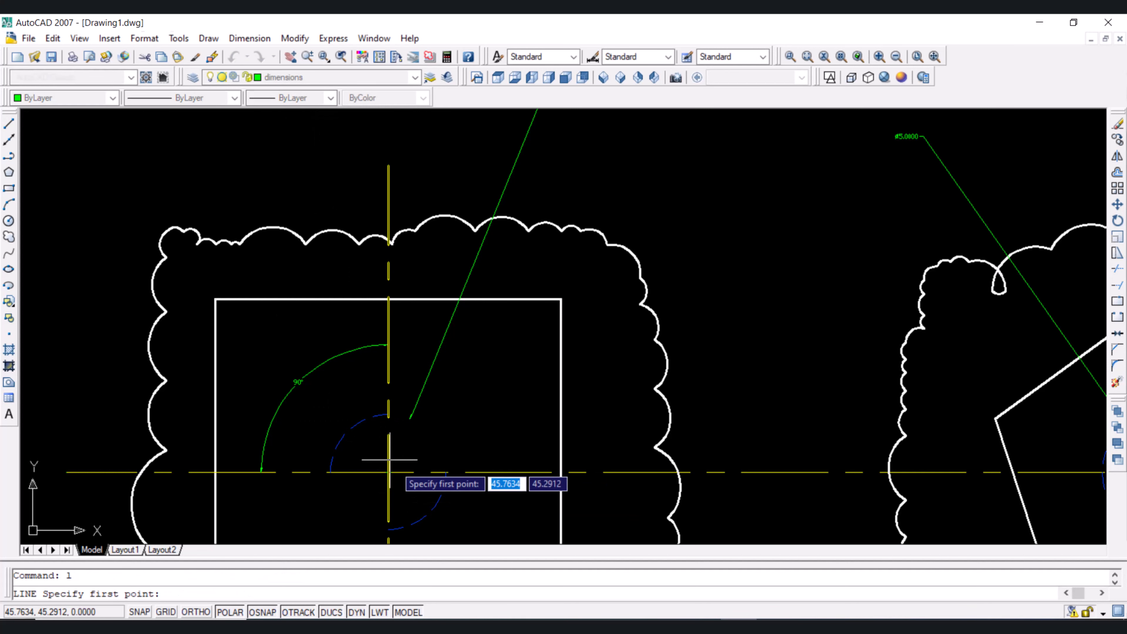
{"action": "left_click", "coordinate": [389, 473]}
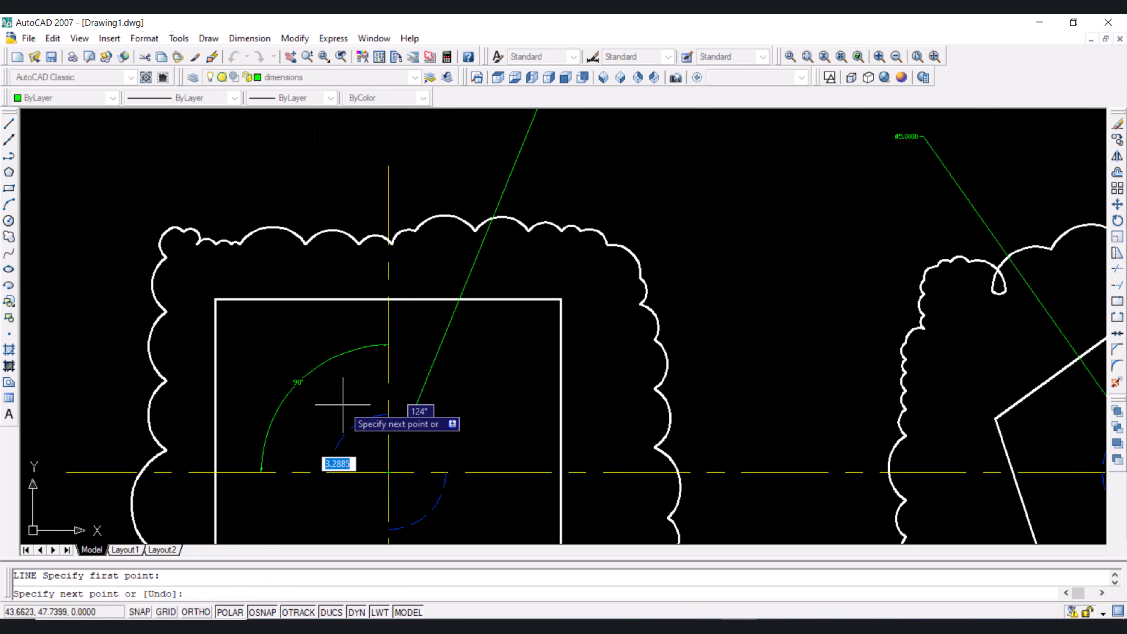
{"action": "left_click", "coordinate": [339, 389]}
{"action": "key", "text": "Return"}
Step: Trim away the piece of the upper-left arc between the slanted line and the vertical centre line
{"action": "type", "text": "tr"}
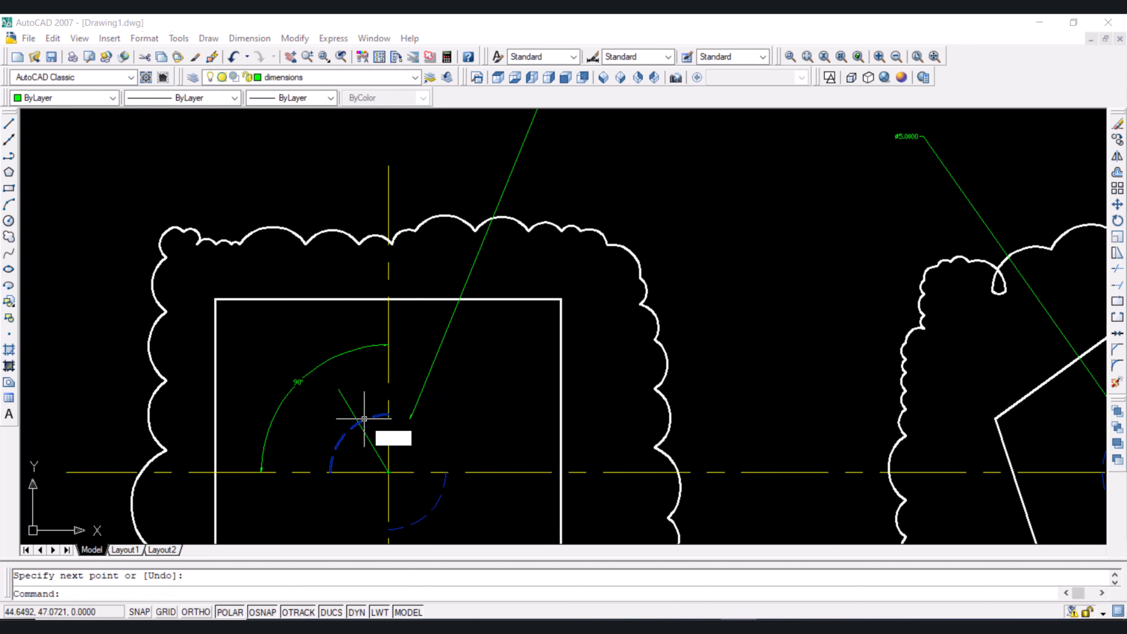
{"action": "key", "text": "Return"}
{"action": "key", "text": "Return"}
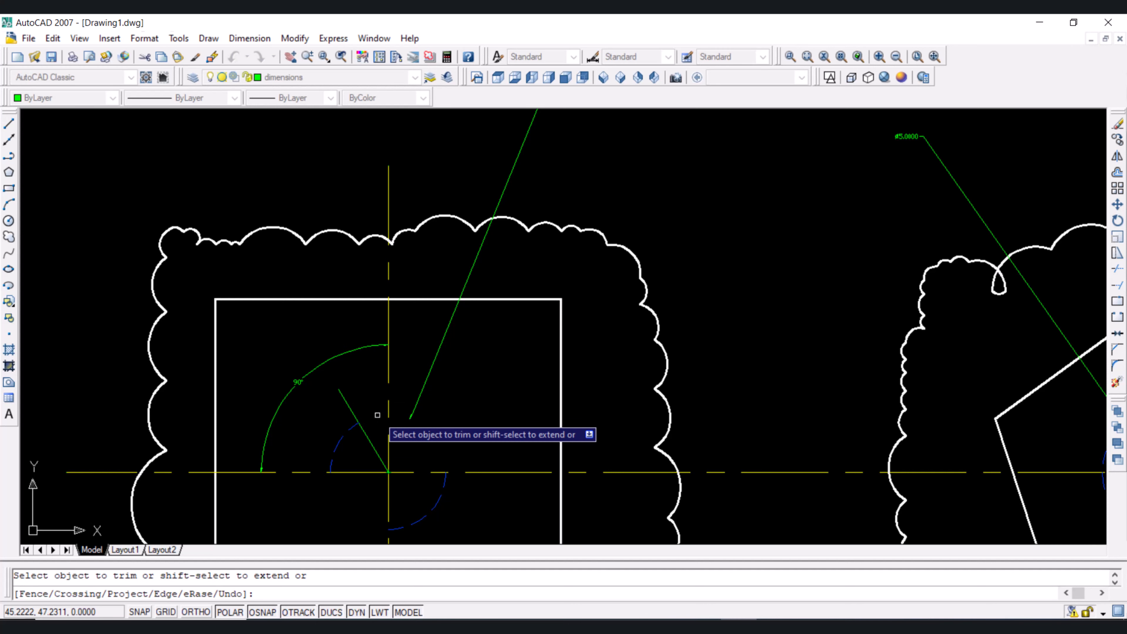
{"action": "key", "text": "Escape"}
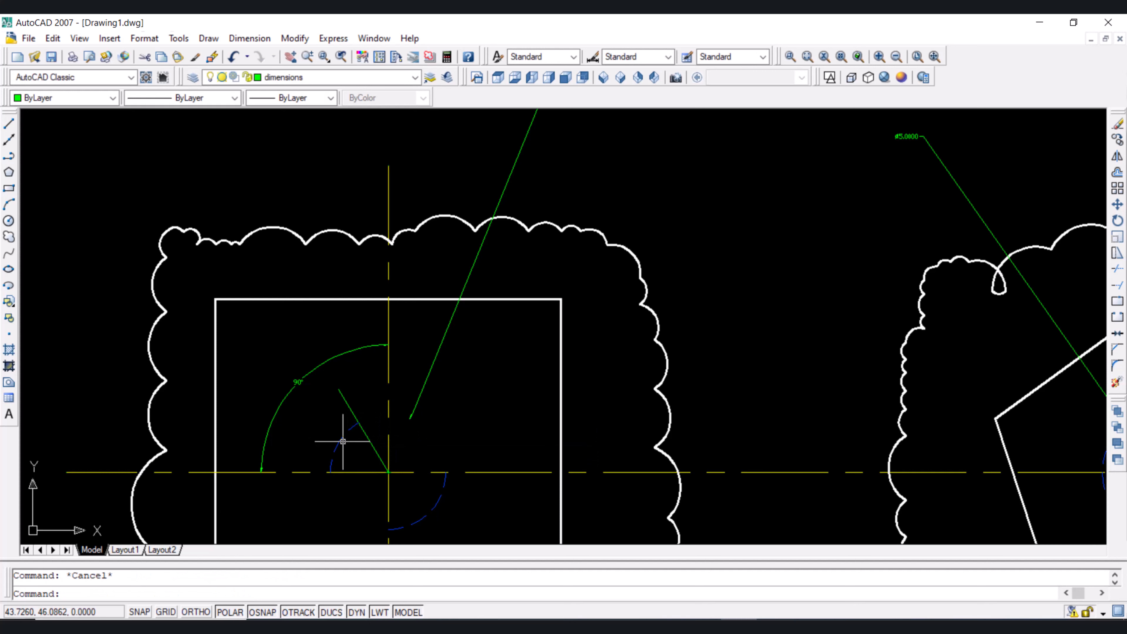
Step: Add an arc length dimension to the remaining upper-left arc, placed just outside the arc
{"action": "left_click", "coordinate": [249, 39]}
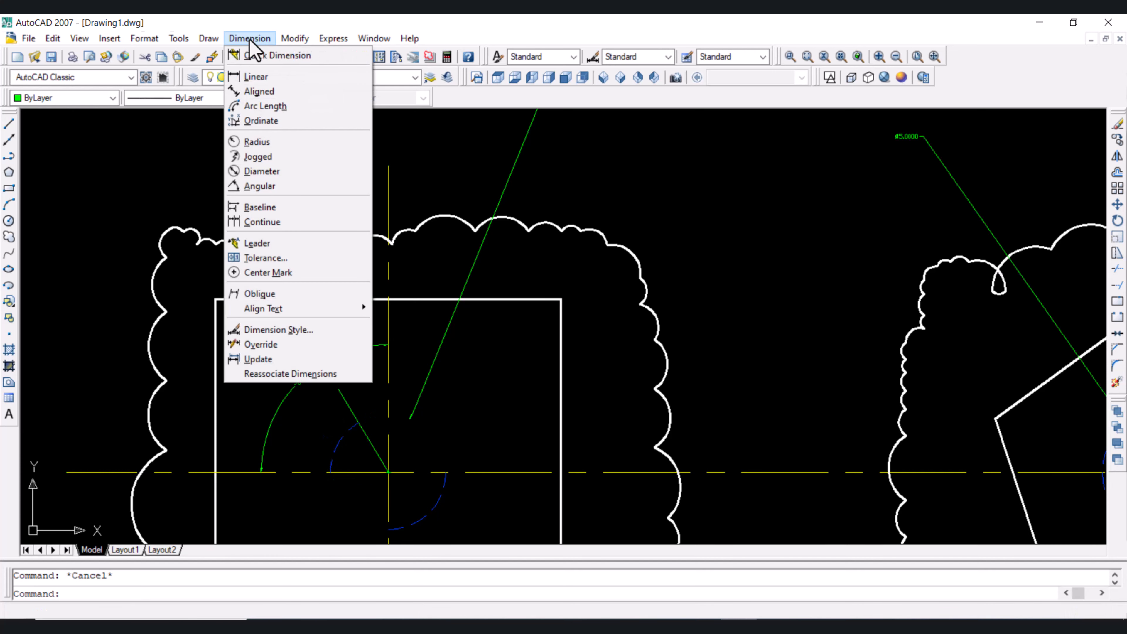
{"action": "left_click", "coordinate": [267, 109]}
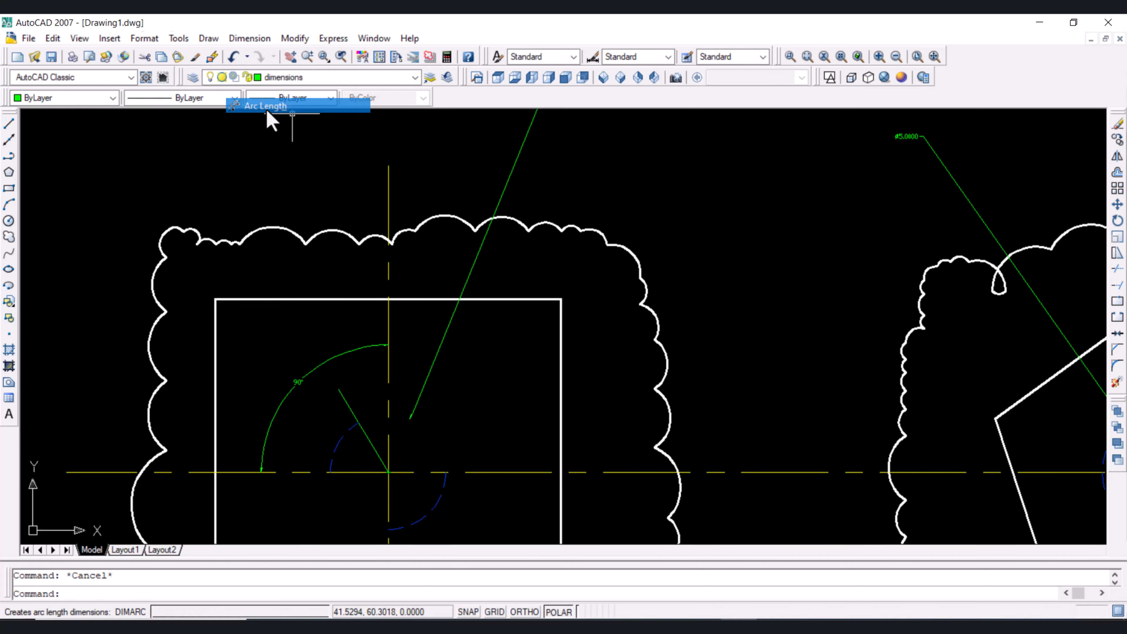
{"action": "left_click", "coordinate": [336, 446]}
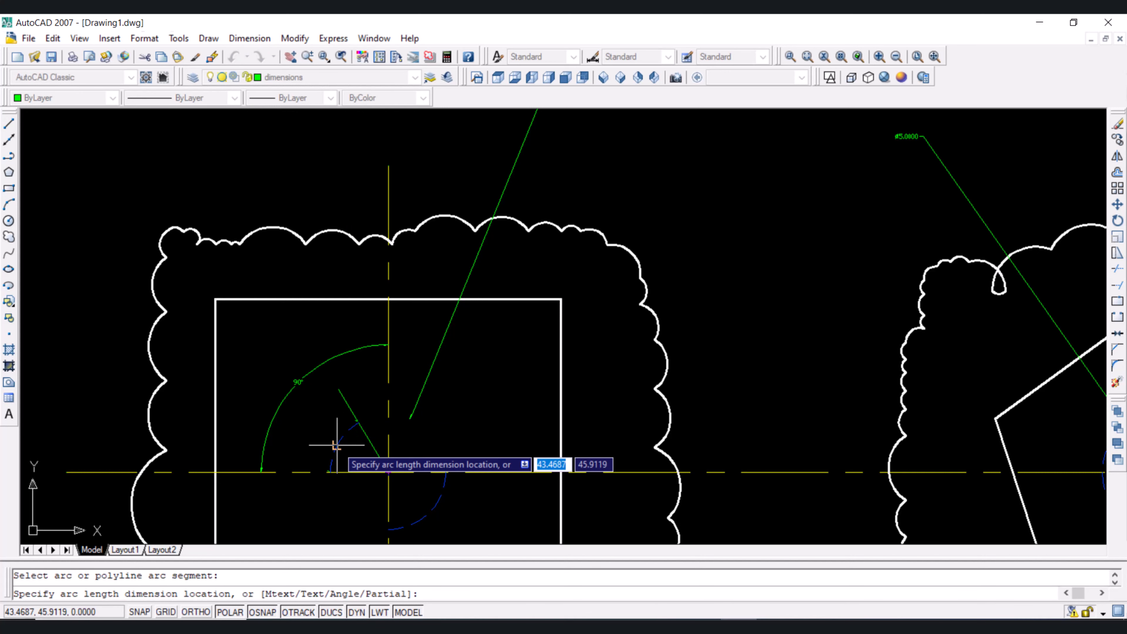
{"action": "left_click", "coordinate": [318, 436]}
{"action": "scroll", "coordinate": [319, 436], "scroll_direction": "up", "scroll_amount": 8}
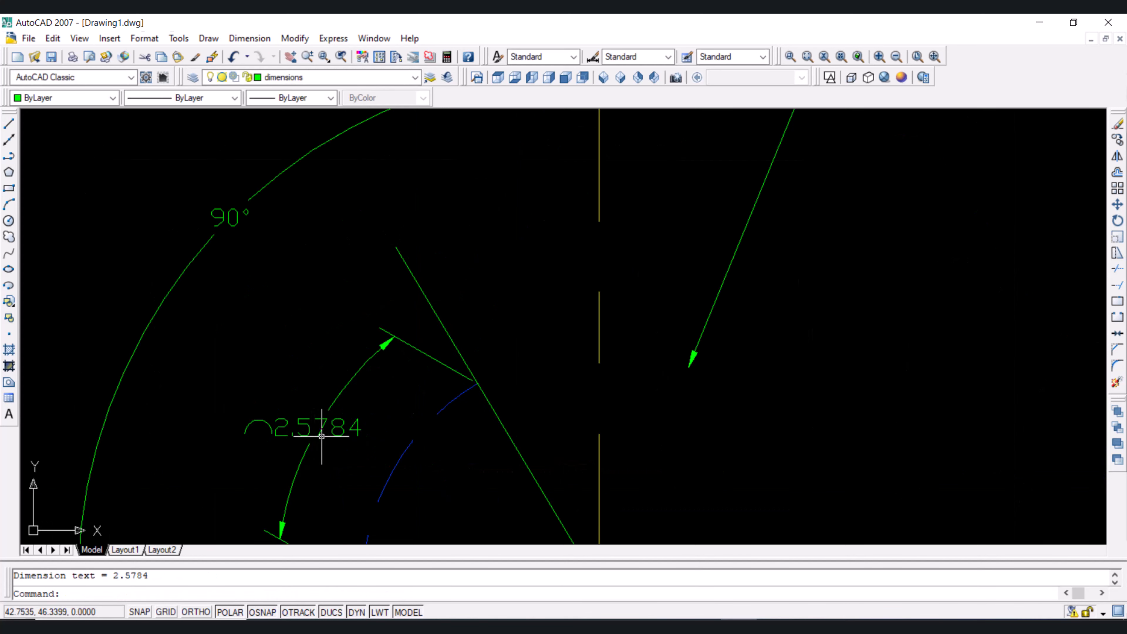
{"action": "scroll", "coordinate": [120, 437], "scroll_direction": "down", "scroll_amount": 2}
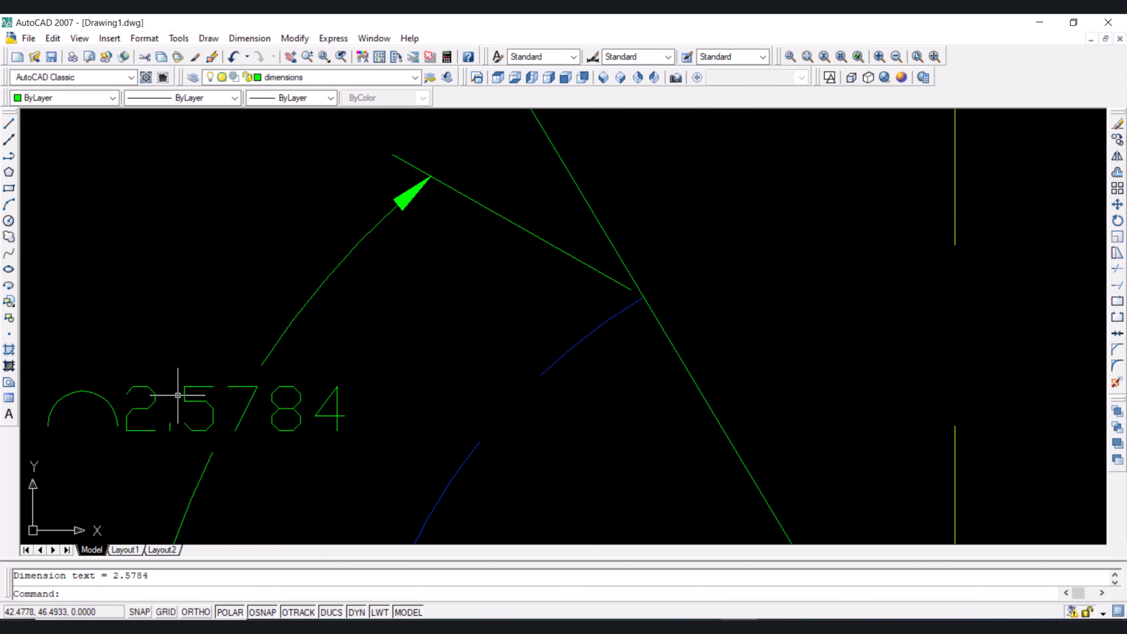
{"action": "scroll", "coordinate": [403, 450], "scroll_direction": "down", "scroll_amount": 8}
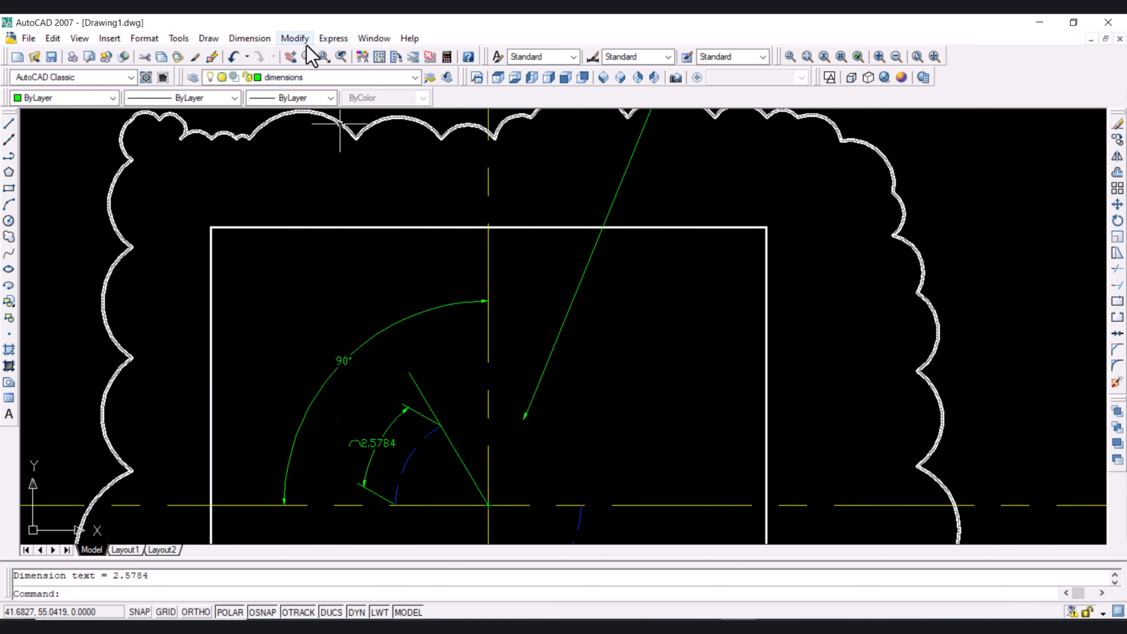
Step: Add an angular dimension between the slanted line and the vertical centre line, with its arc inside the 90° dimension
{"action": "left_click", "coordinate": [269, 42]}
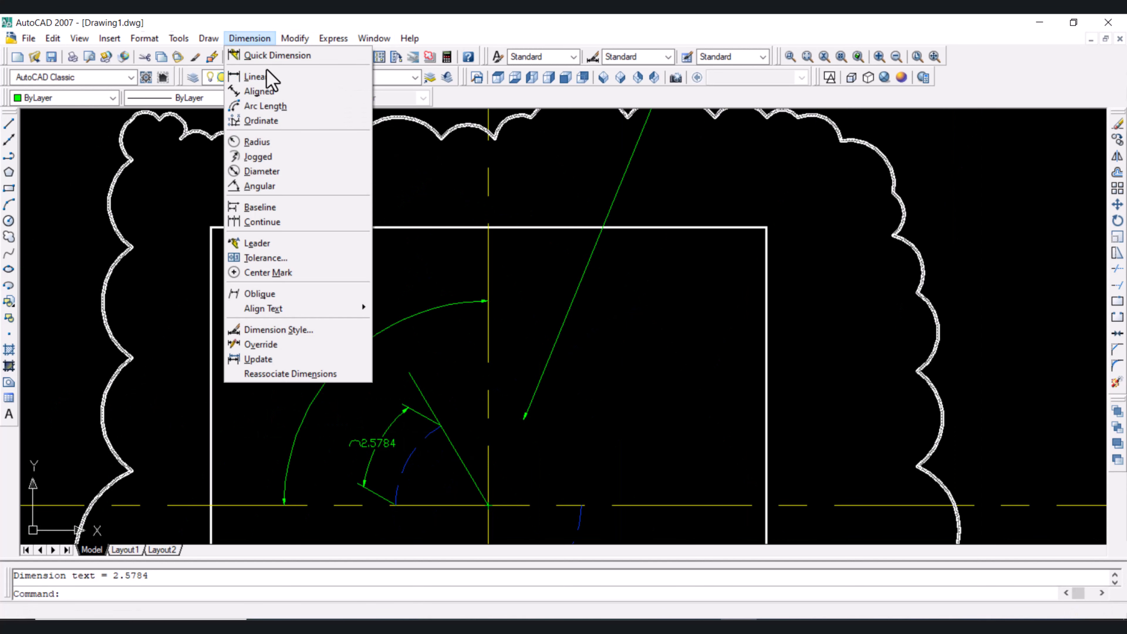
{"action": "left_click", "coordinate": [267, 185]}
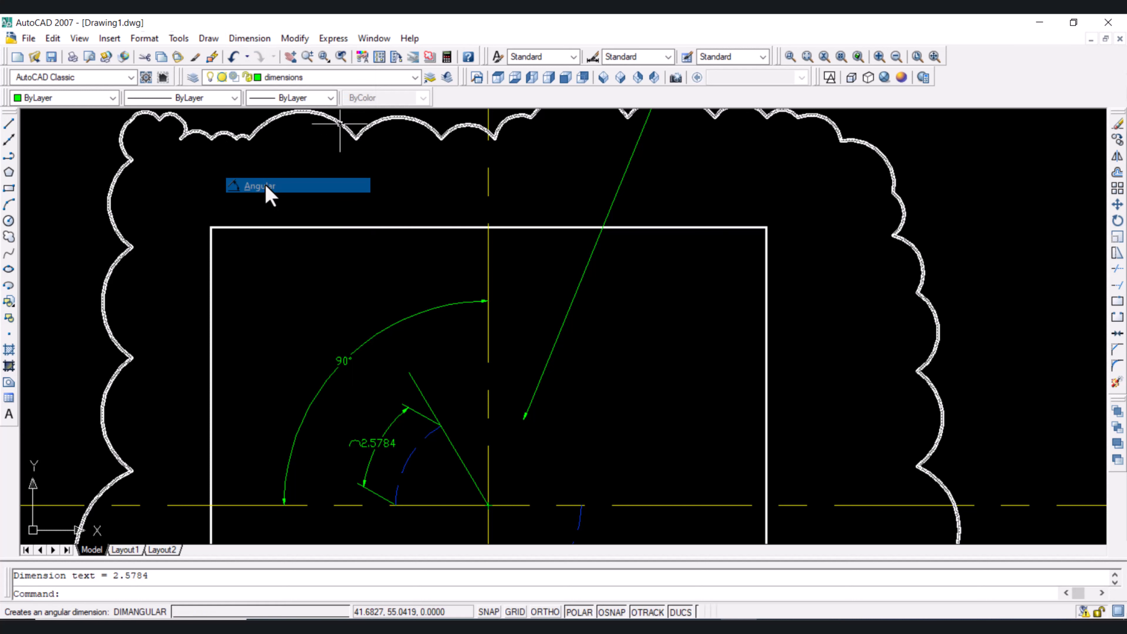
{"action": "left_click", "coordinate": [462, 459]}
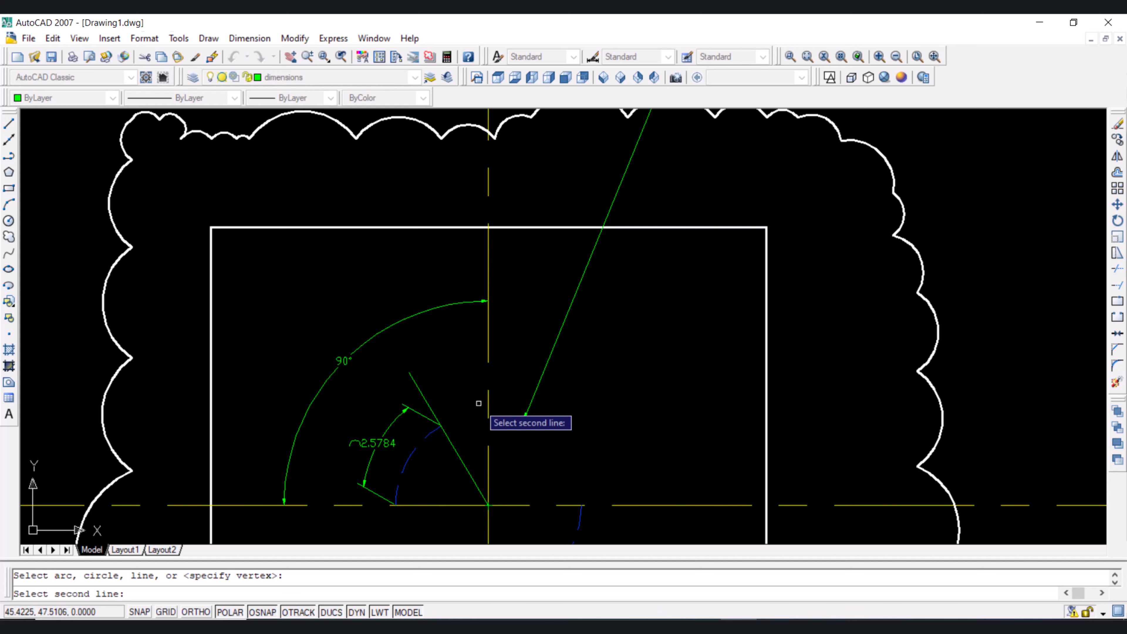
{"action": "left_click", "coordinate": [487, 400]}
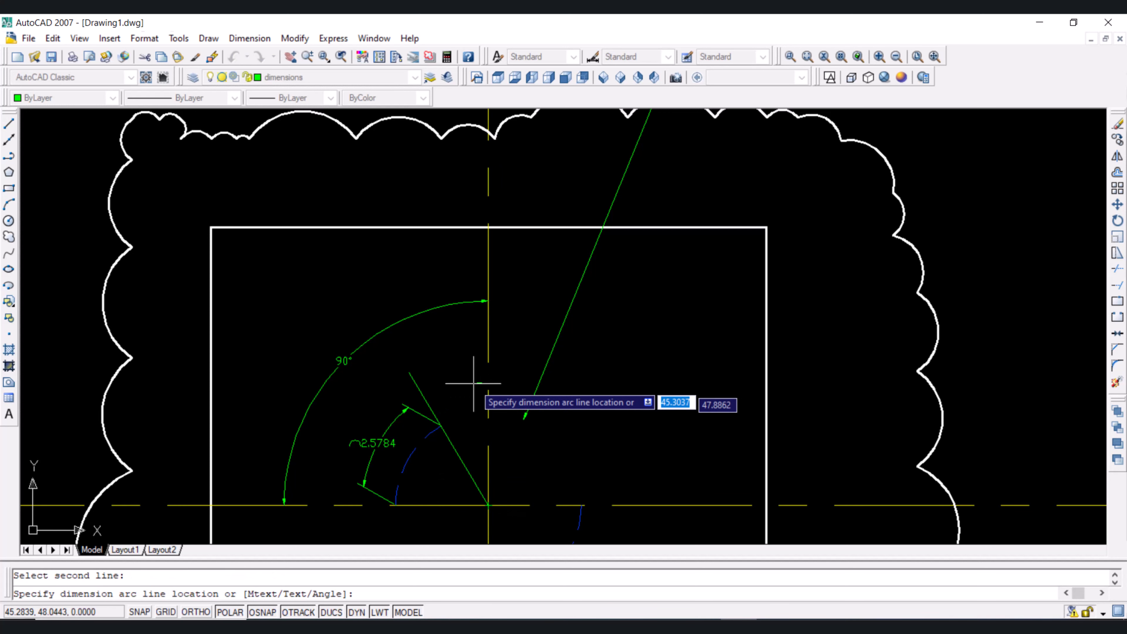
{"action": "left_click", "coordinate": [471, 363]}
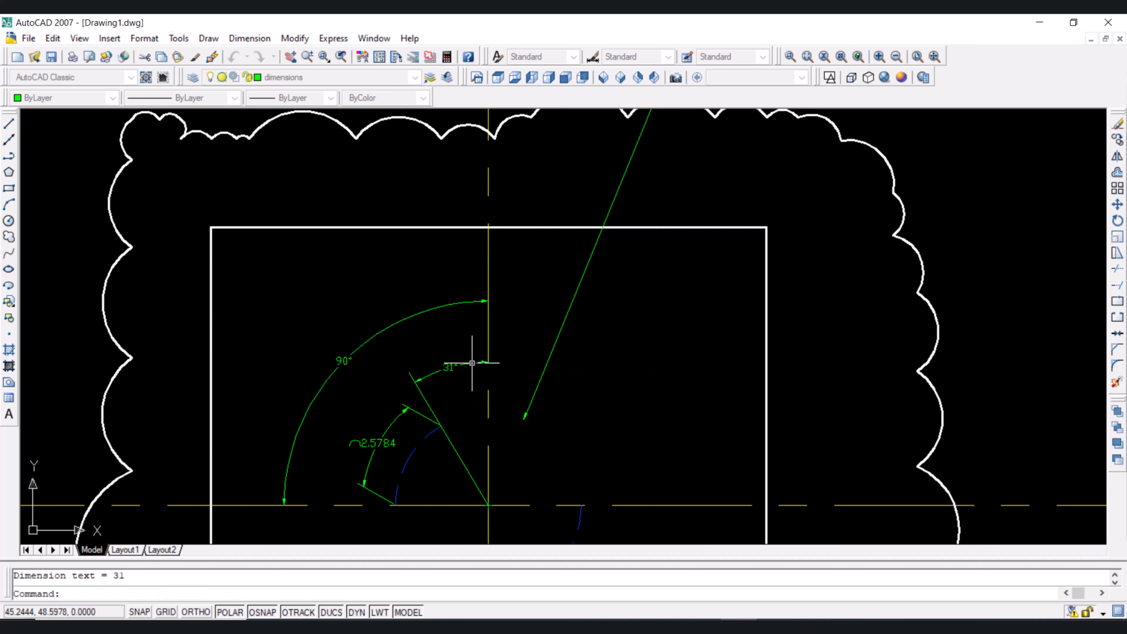
{"action": "scroll", "coordinate": [443, 366], "scroll_direction": "up", "scroll_amount": 6}
{"action": "scroll", "coordinate": [443, 365], "scroll_direction": "down", "scroll_amount": 6}
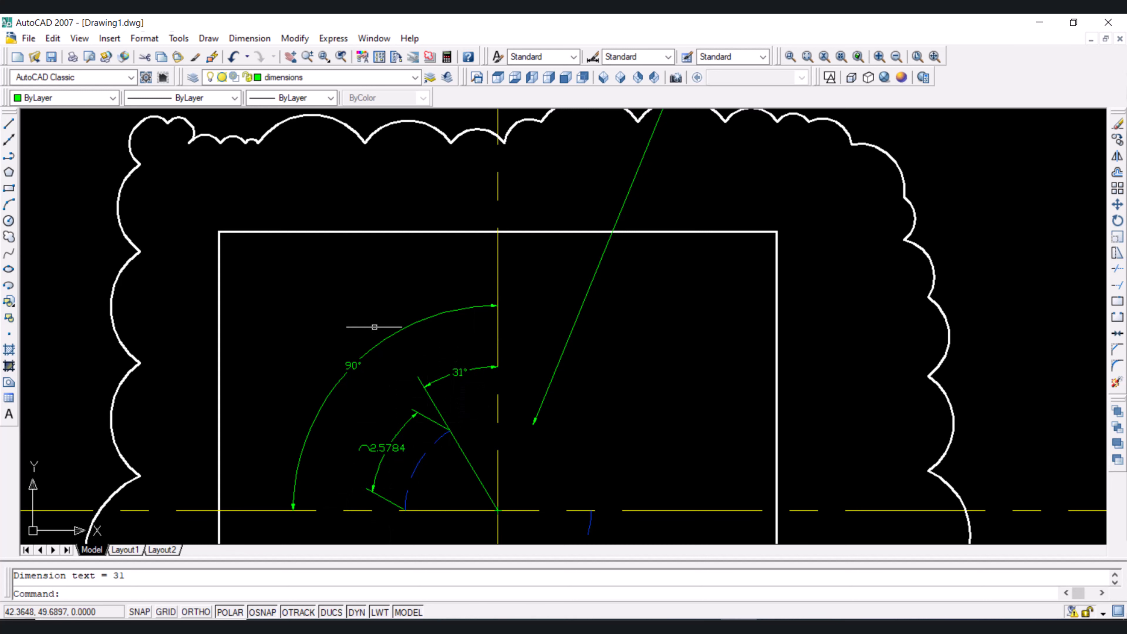
{"action": "scroll", "coordinate": [352, 367], "scroll_direction": "up", "scroll_amount": 2}
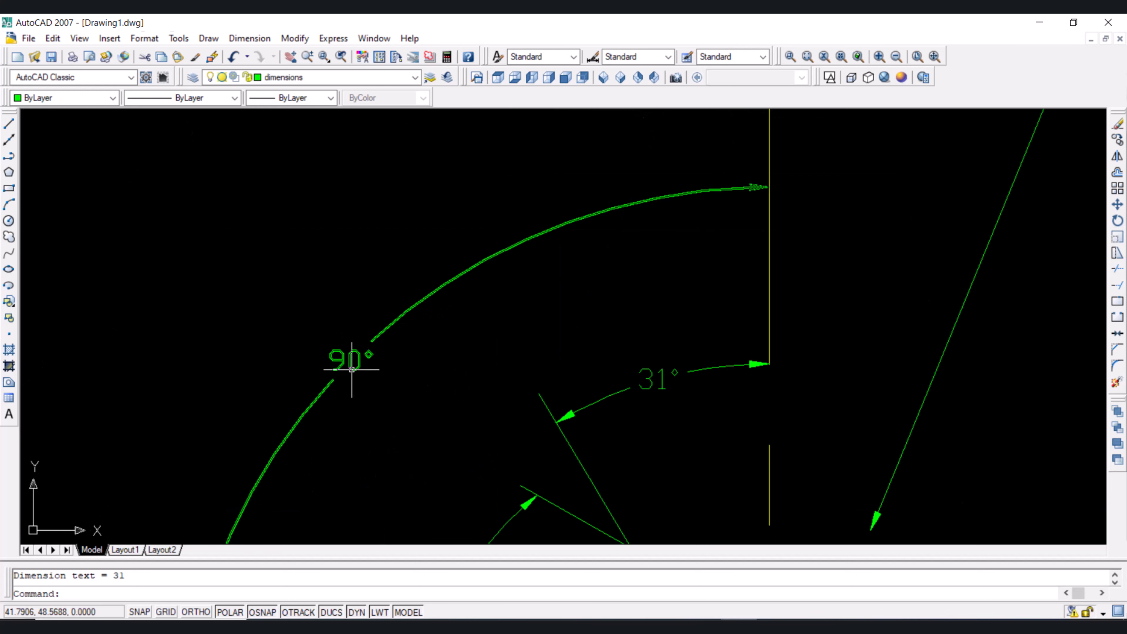
{"action": "left_click", "coordinate": [250, 39]}
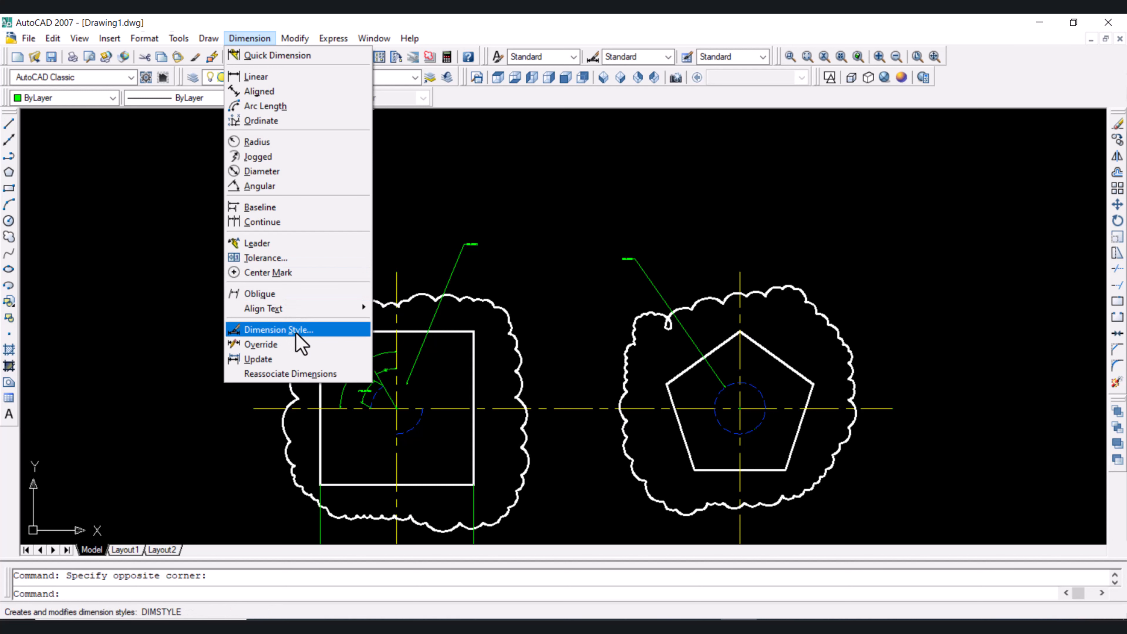
{"action": "left_click", "coordinate": [313, 330]}
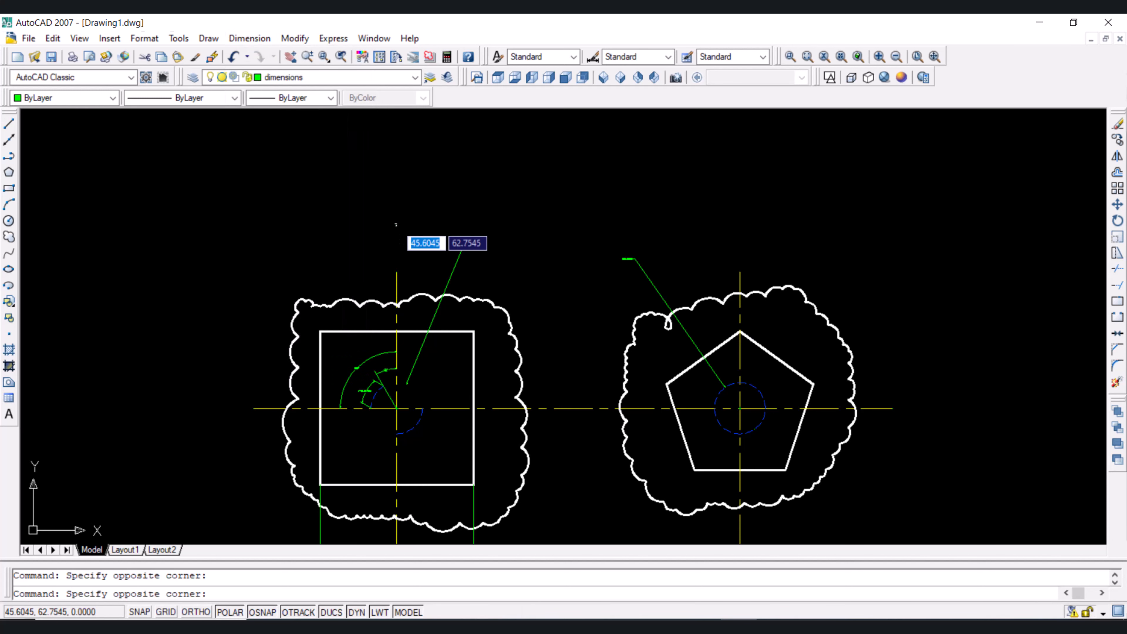
{"action": "left_click", "coordinate": [396, 224]}
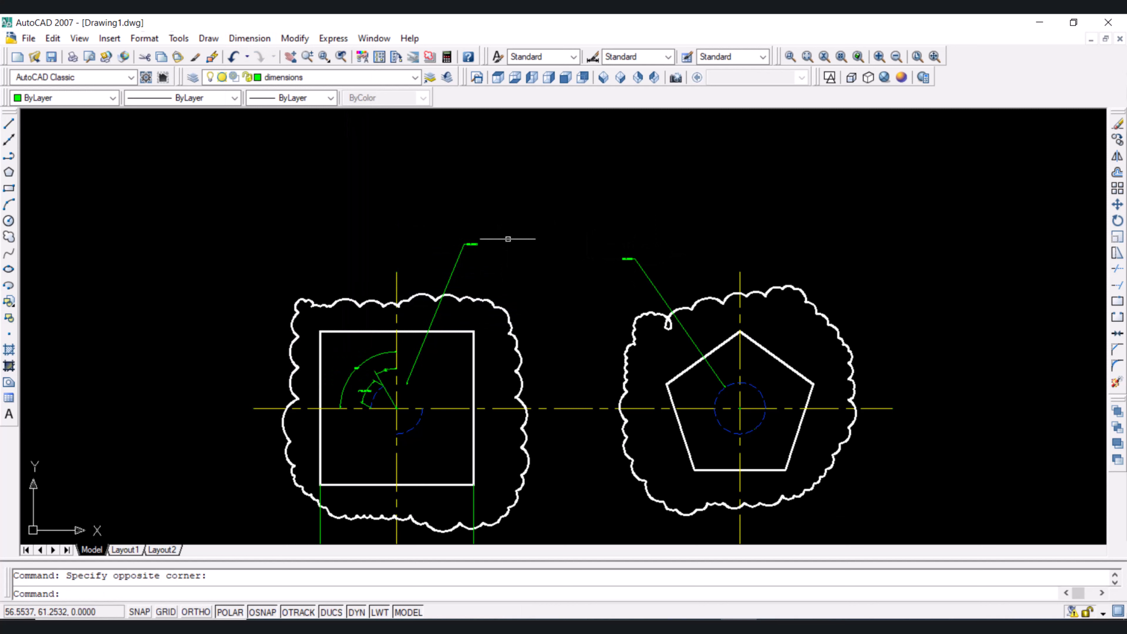
Step: Modify the Standard dimension style, setting the extension lines' offset from origin to 1
{"action": "left_click", "coordinate": [249, 40]}
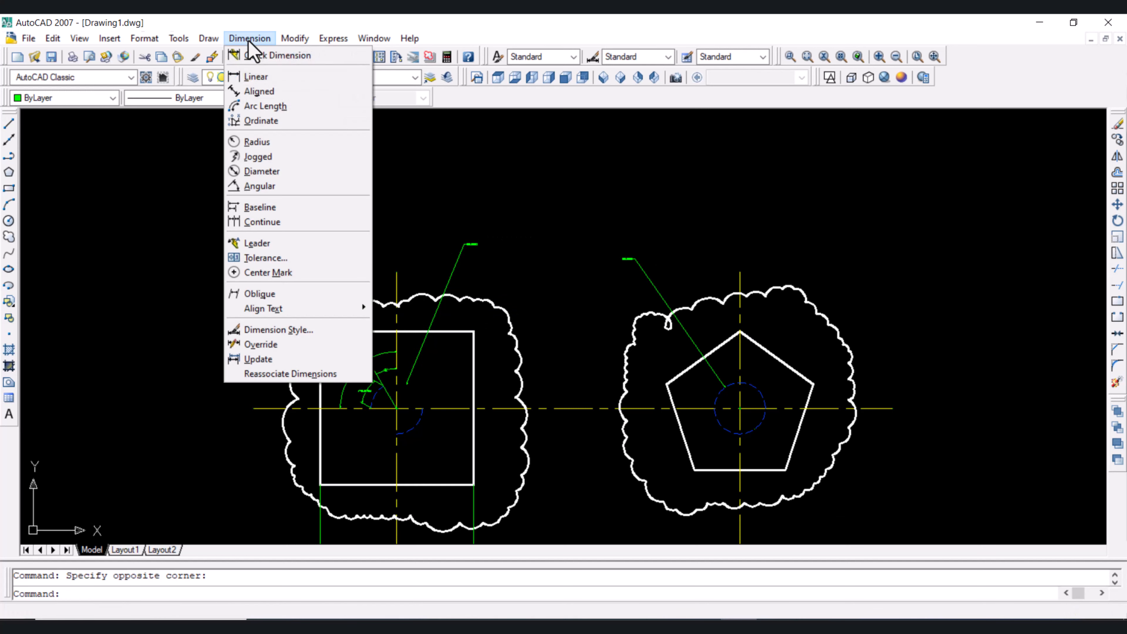
{"action": "left_click", "coordinate": [264, 333]}
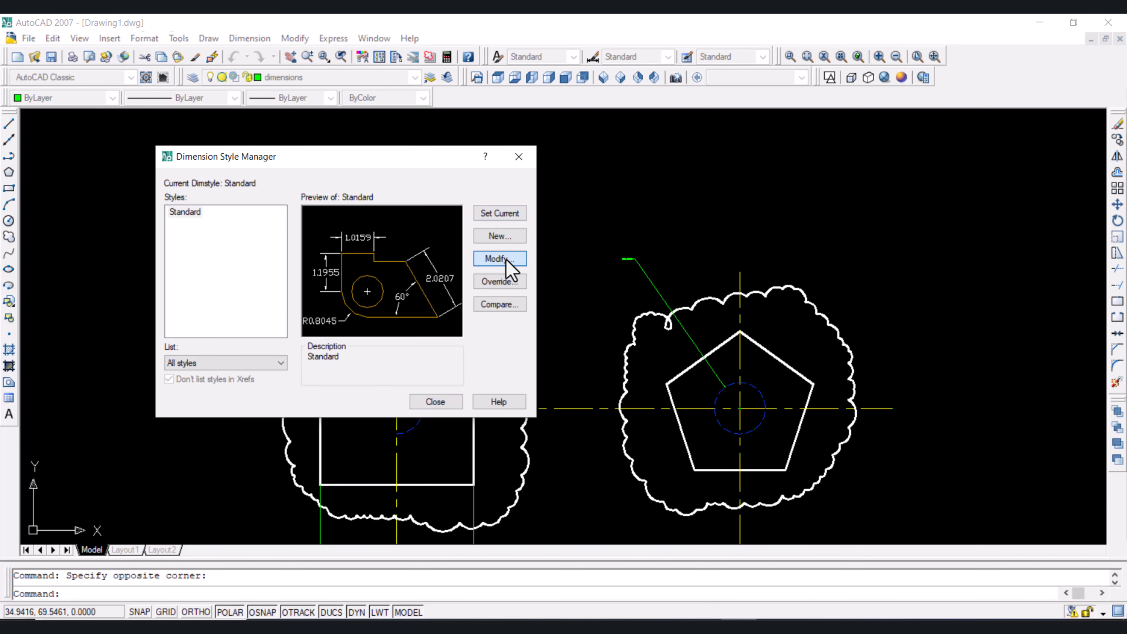
{"action": "left_click", "coordinate": [508, 267]}
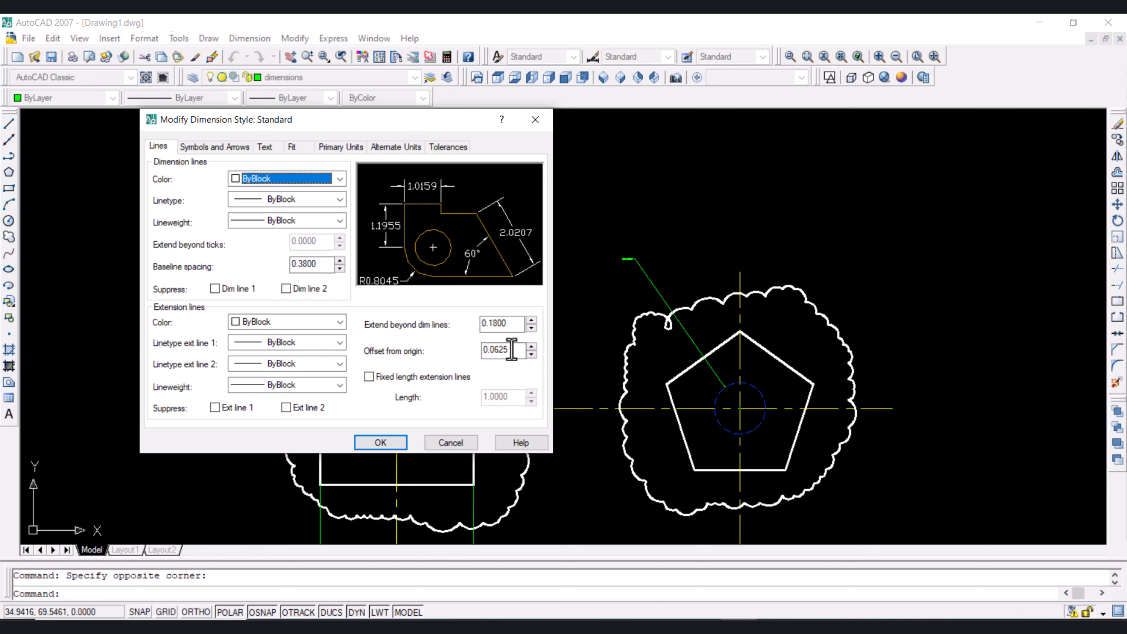
{"action": "left_click_drag", "start_coordinate": [511, 349], "coordinate": [469, 349]}
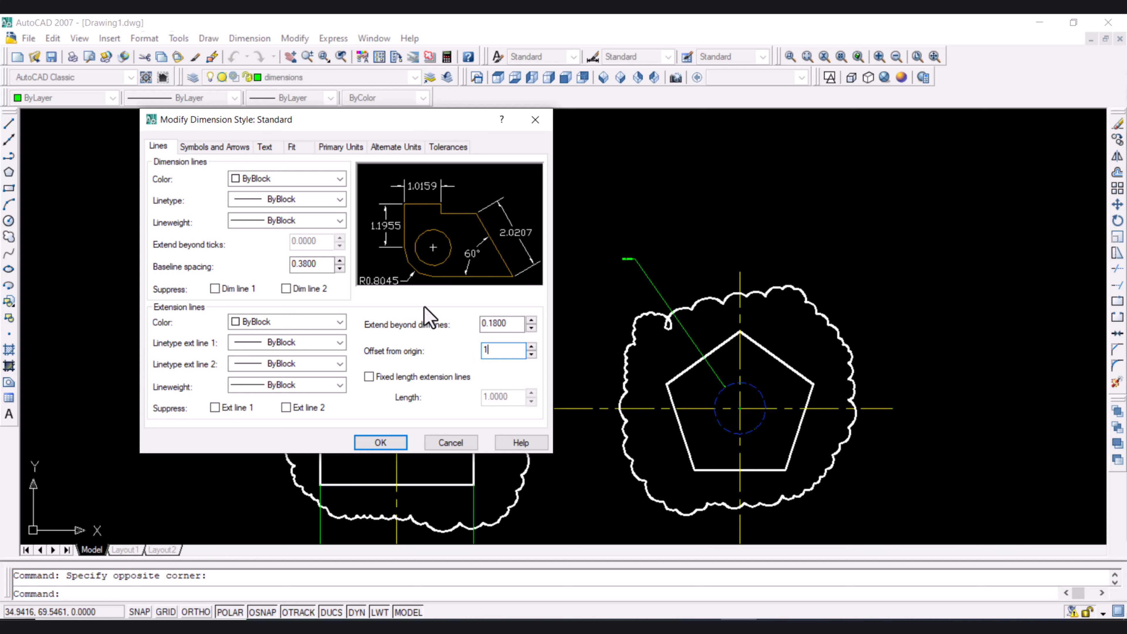
Step: Increase the Standard dimension style's arrow size and set its text height to 2
{"action": "left_click", "coordinate": [229, 149]}
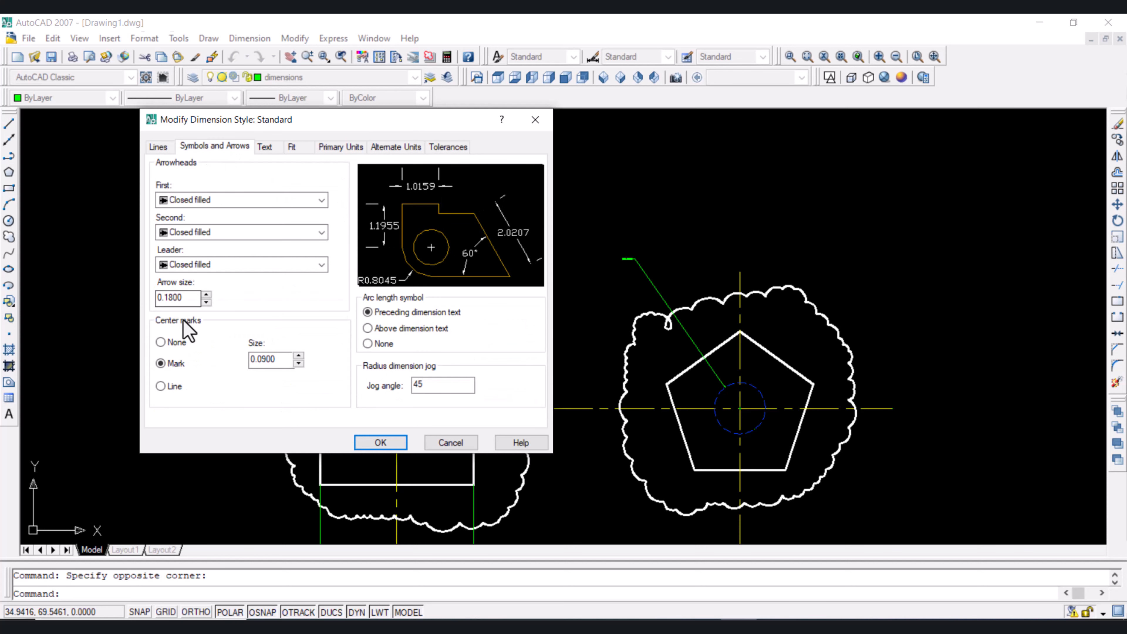
{"action": "left_click_drag", "start_coordinate": [195, 297], "coordinate": [135, 297]}
{"action": "left_click", "coordinate": [264, 147]}
{"action": "double_click", "coordinate": [315, 252]}
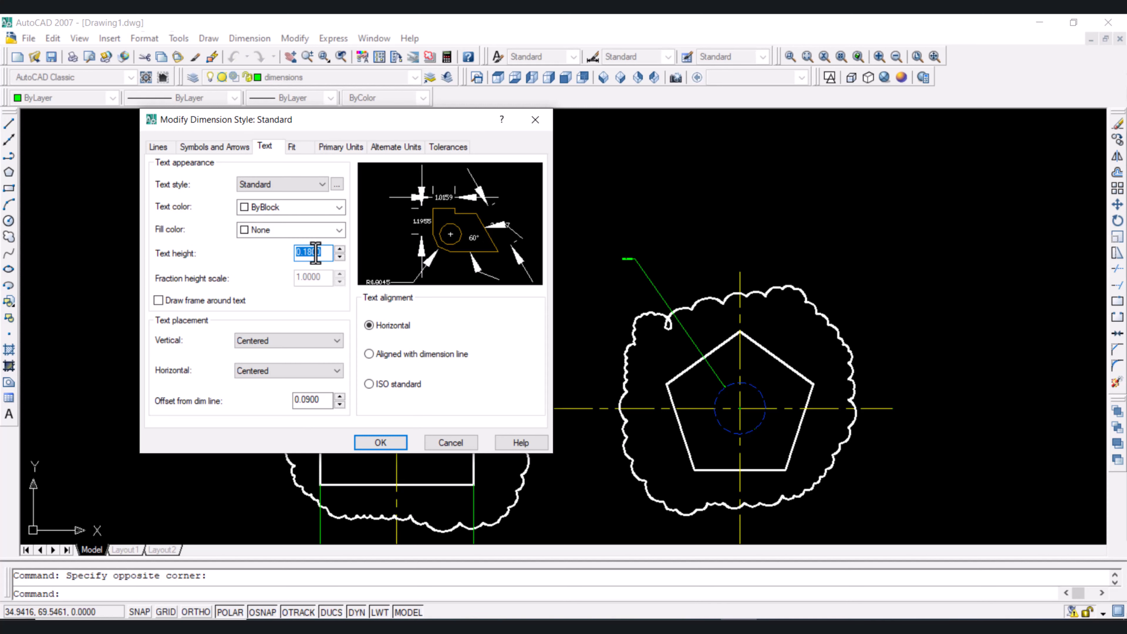
Step: Open the Standard text style from the dimension text settings and change its font to Times New Roman
{"action": "left_click", "coordinate": [276, 185]}
{"action": "left_click", "coordinate": [341, 184]}
{"action": "left_click", "coordinate": [340, 183]}
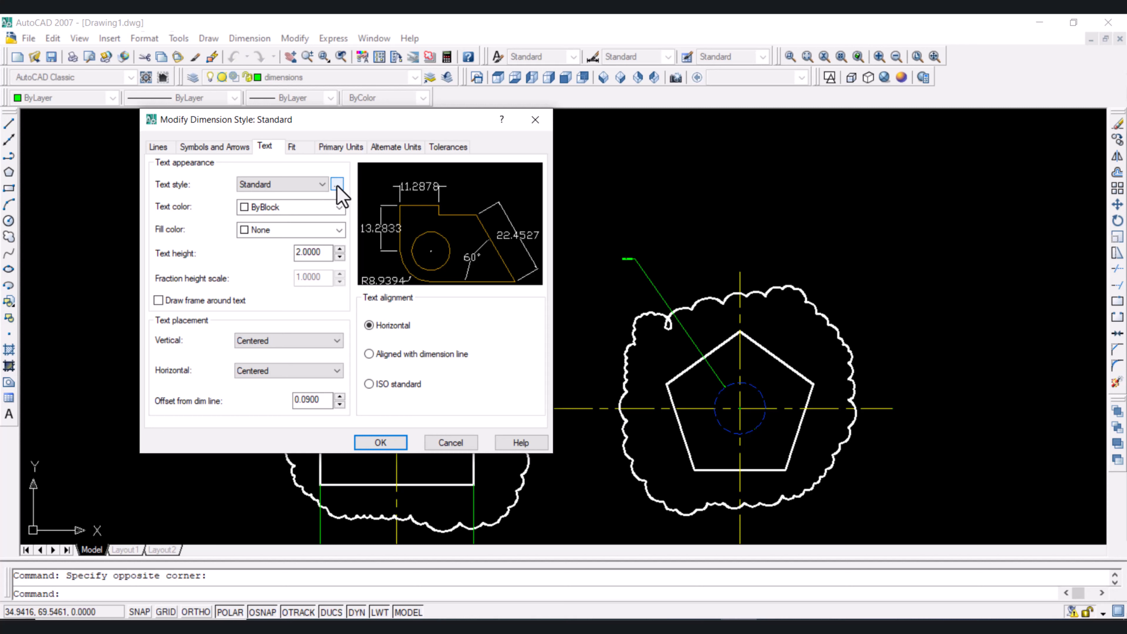
{"action": "left_click", "coordinate": [336, 184]}
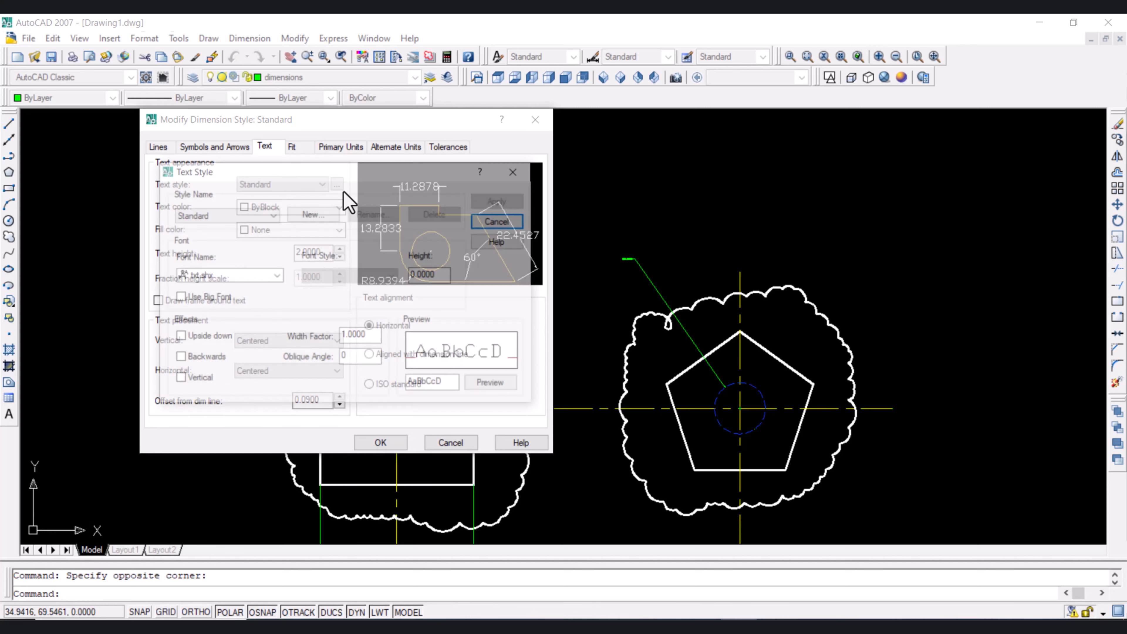
{"action": "left_click", "coordinate": [276, 276]}
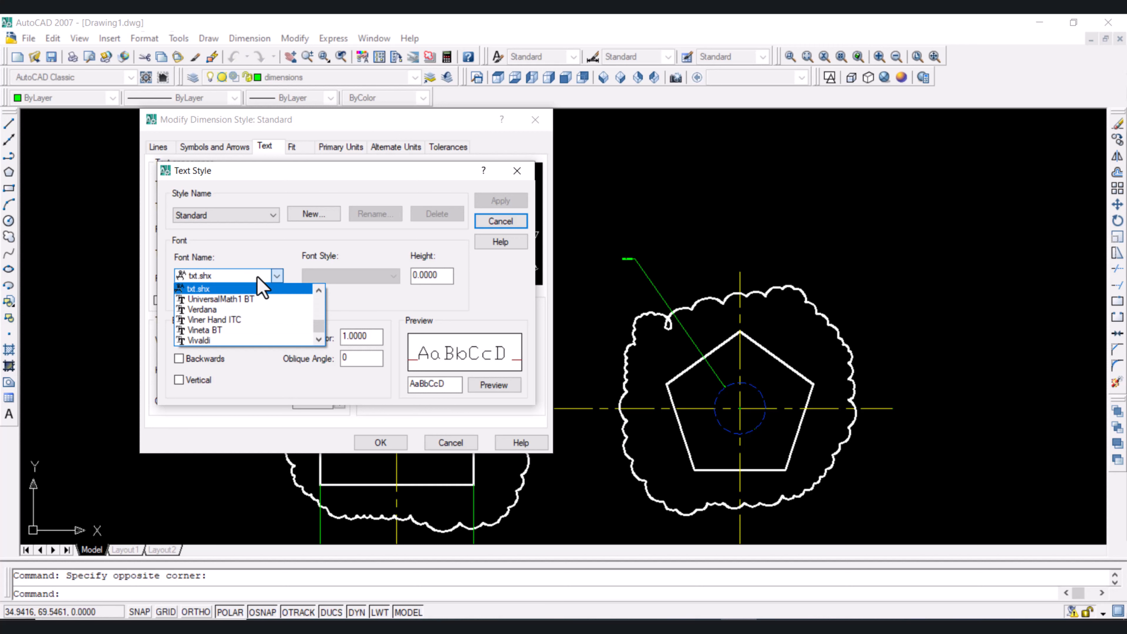
{"action": "key", "text": "t"}
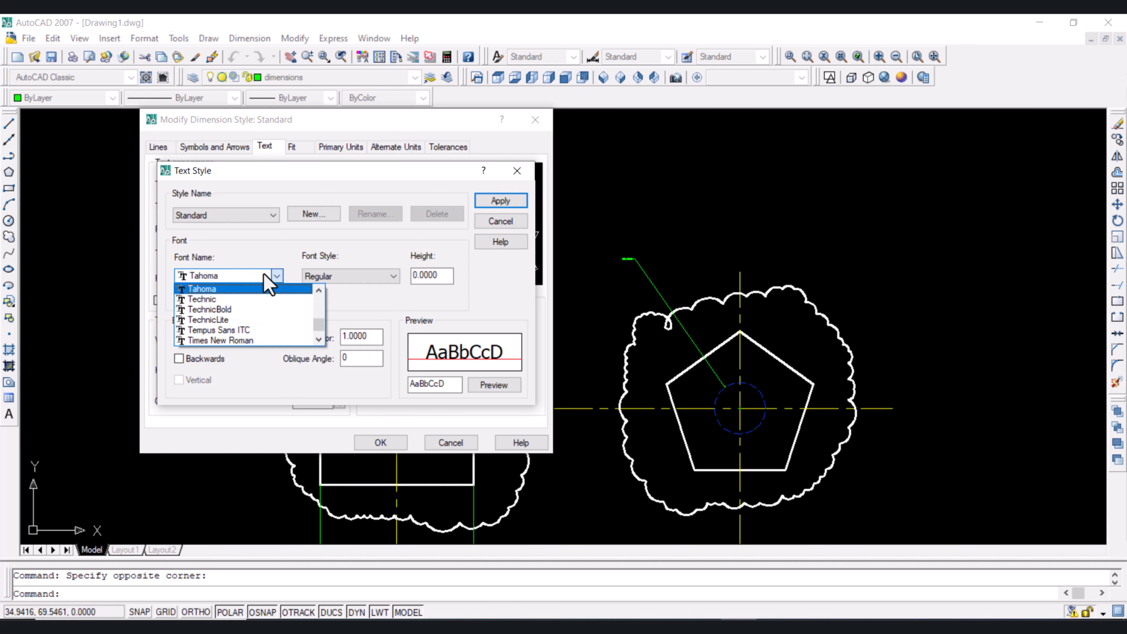
{"action": "left_click", "coordinate": [239, 341]}
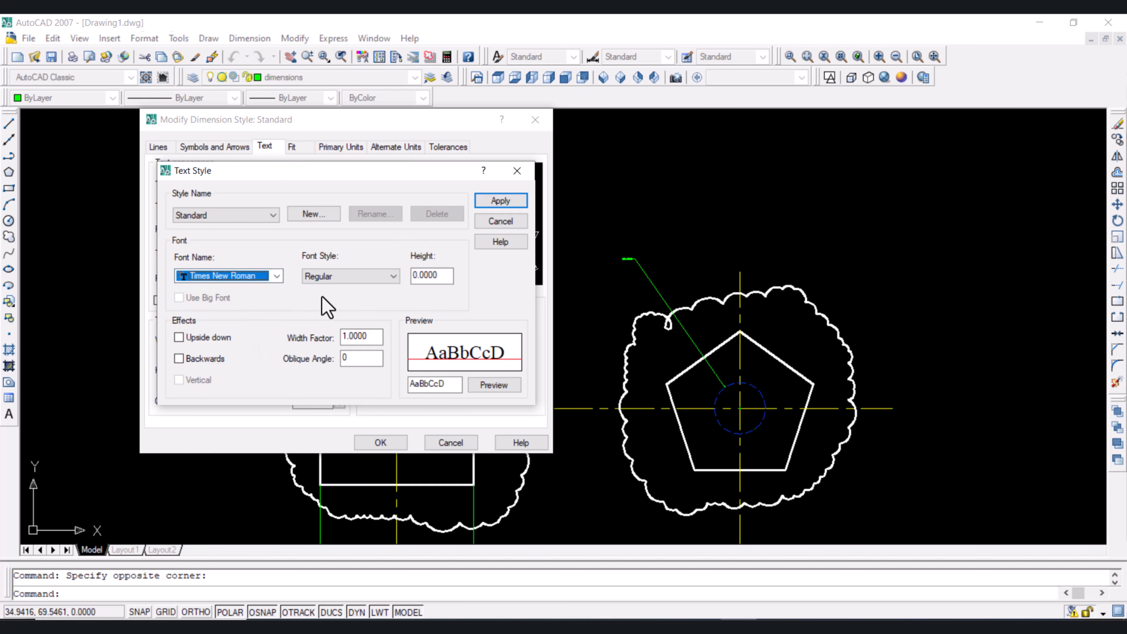
Step: Keep the Regular font style, set the Standard text style's height to 3, and apply the change
{"action": "left_click", "coordinate": [347, 276]}
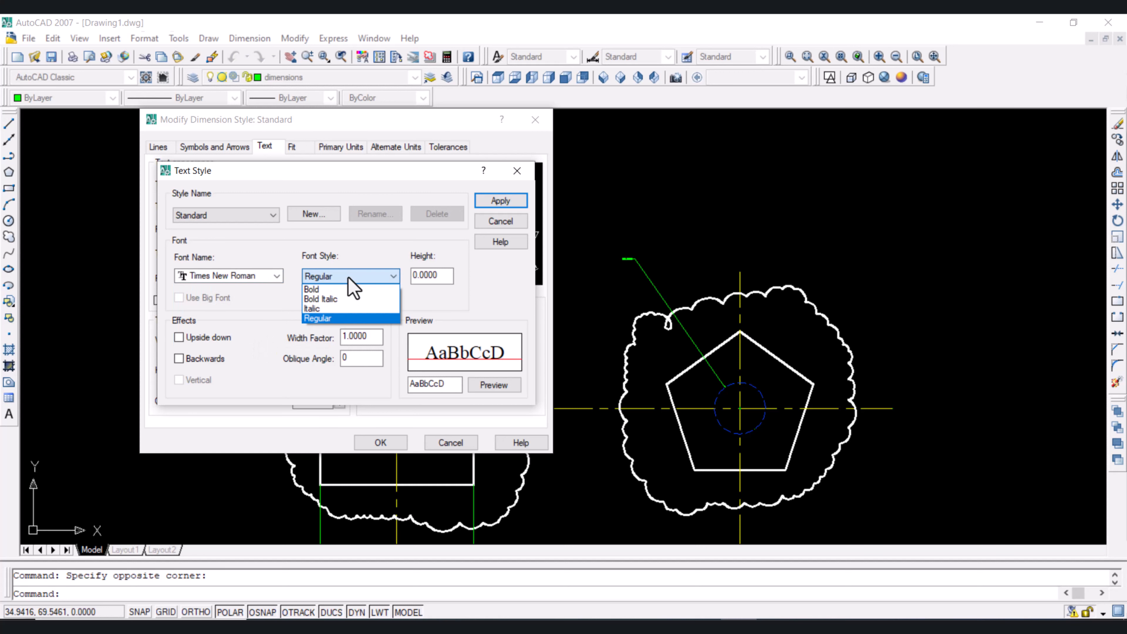
{"action": "left_click", "coordinate": [347, 276]}
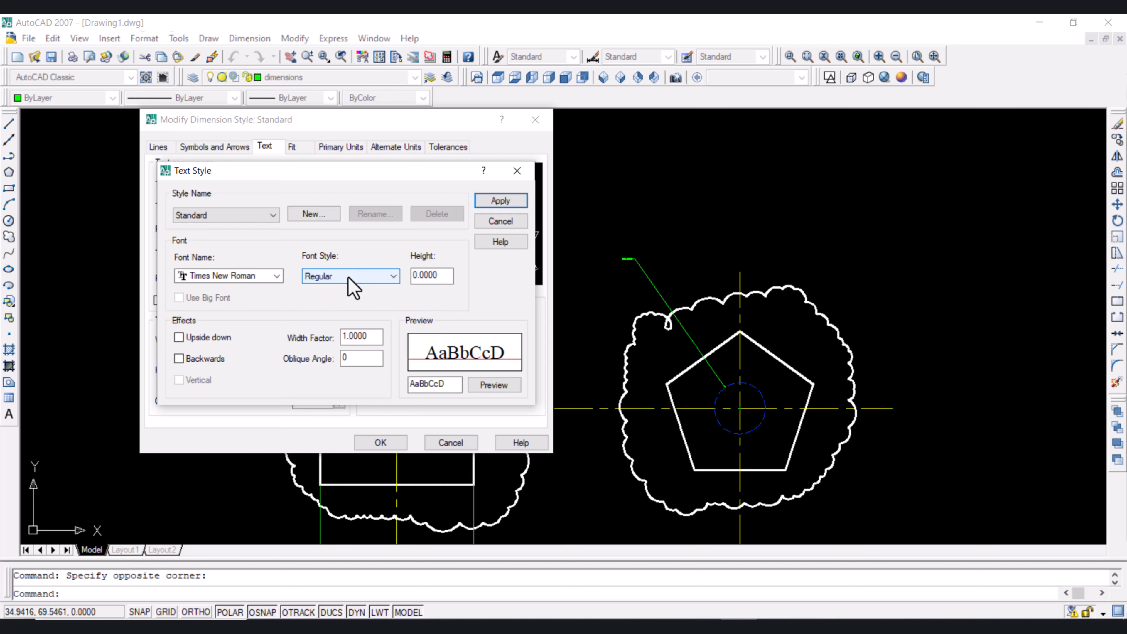
{"action": "key", "text": "Tab"}
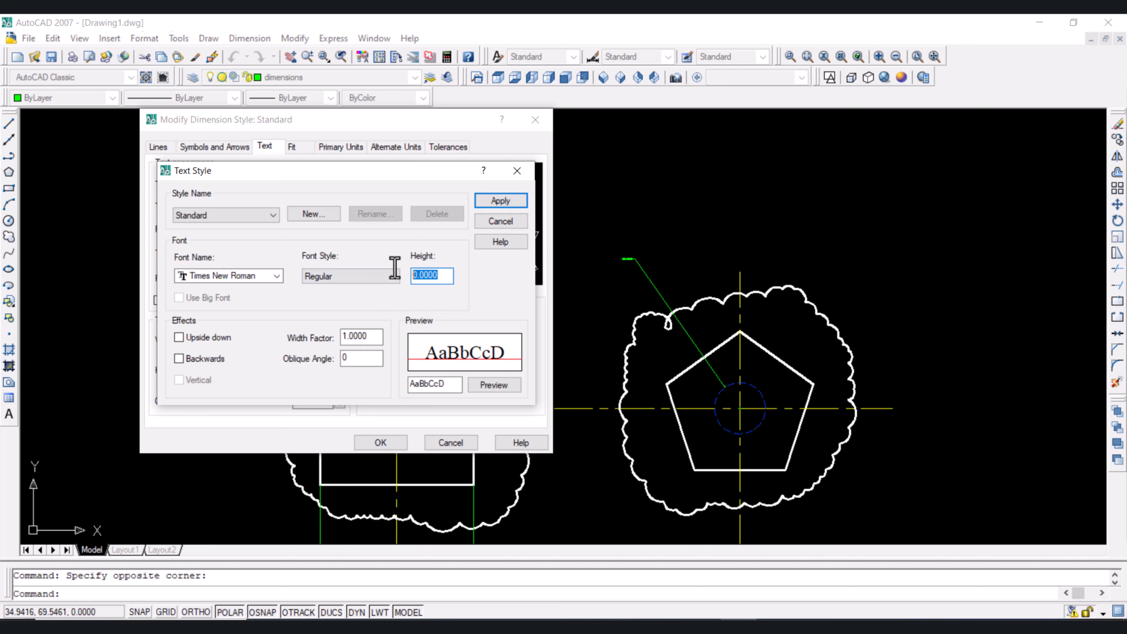
{"action": "type", "text": "3"}
{"action": "left_click", "coordinate": [503, 207]}
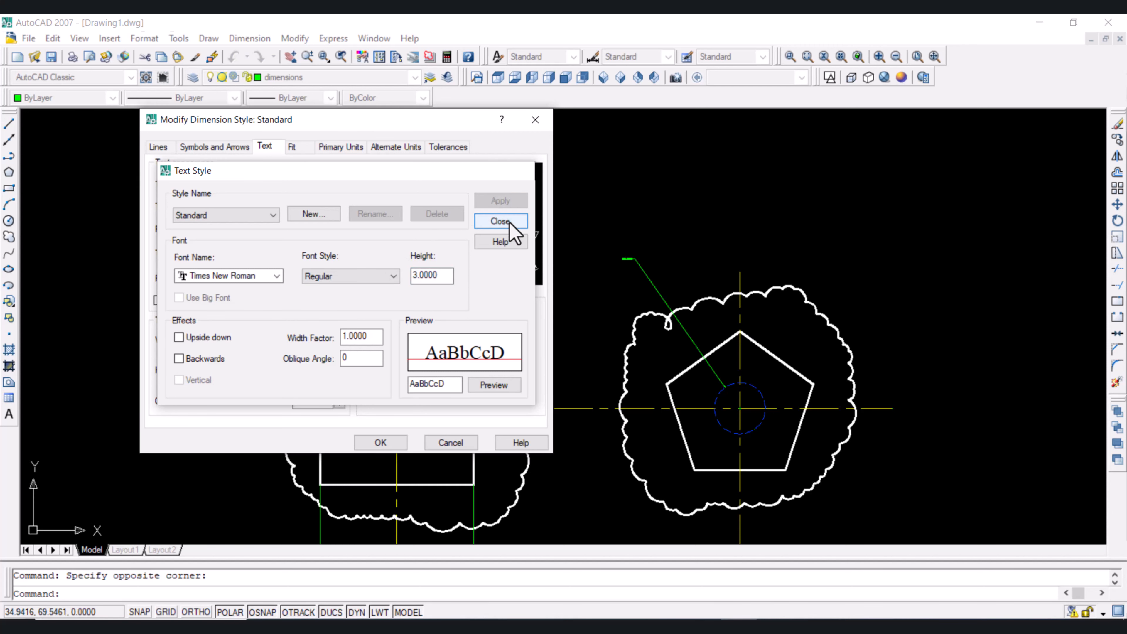
{"action": "left_click", "coordinate": [502, 221]}
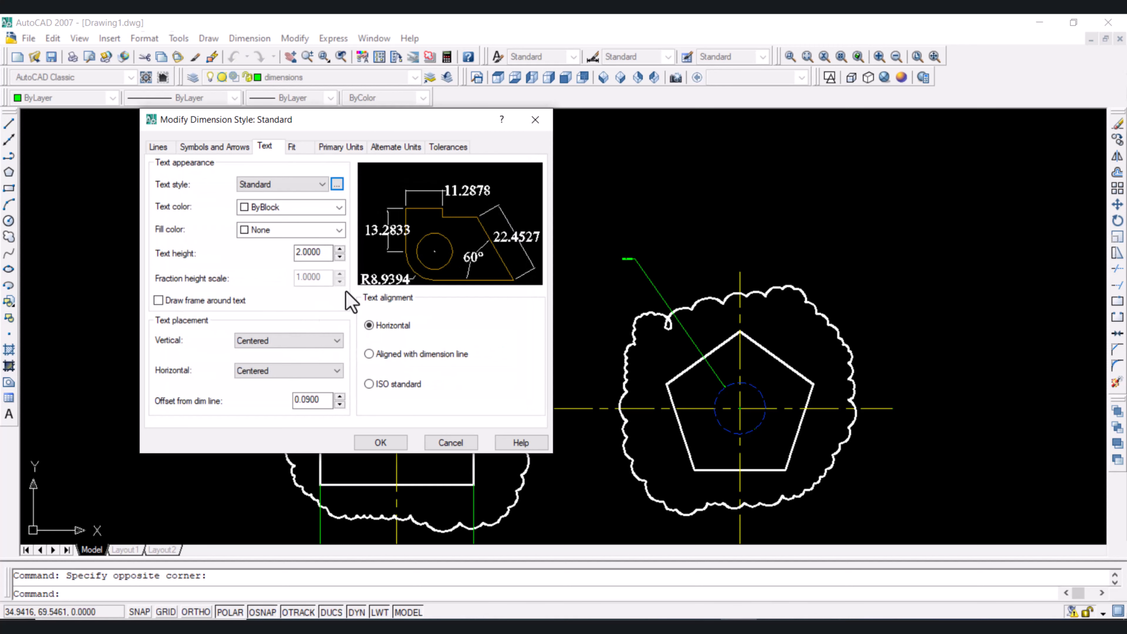
Step: Set the linear dimension precision of the Standard dimension style to 0.0 and accept the style changes
{"action": "left_click", "coordinate": [353, 146]}
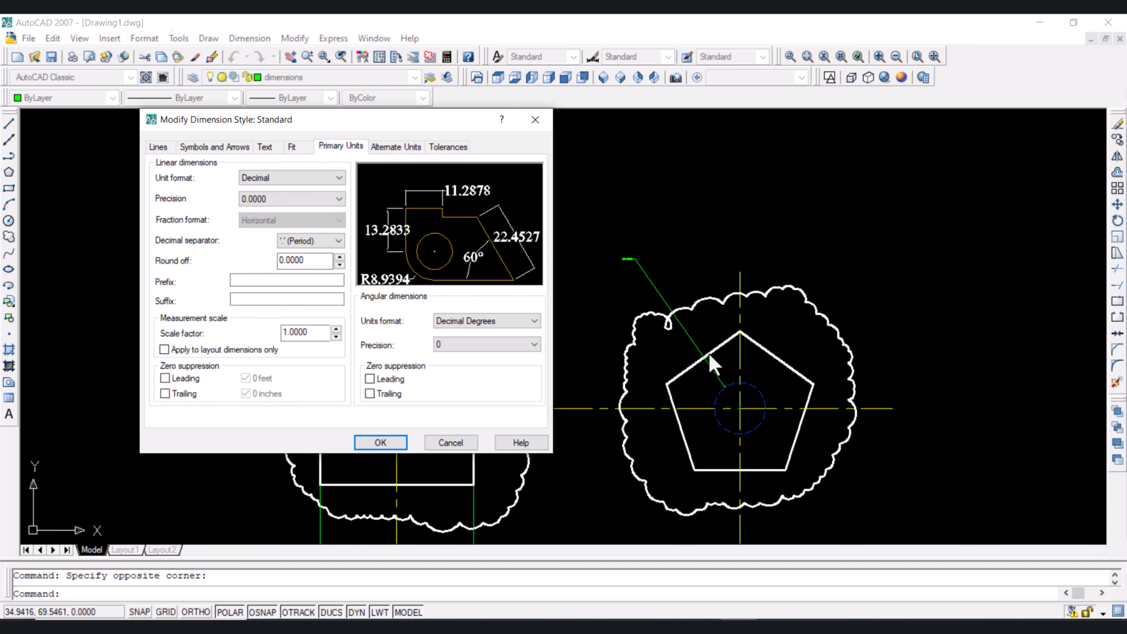
{"action": "left_click", "coordinate": [314, 199]}
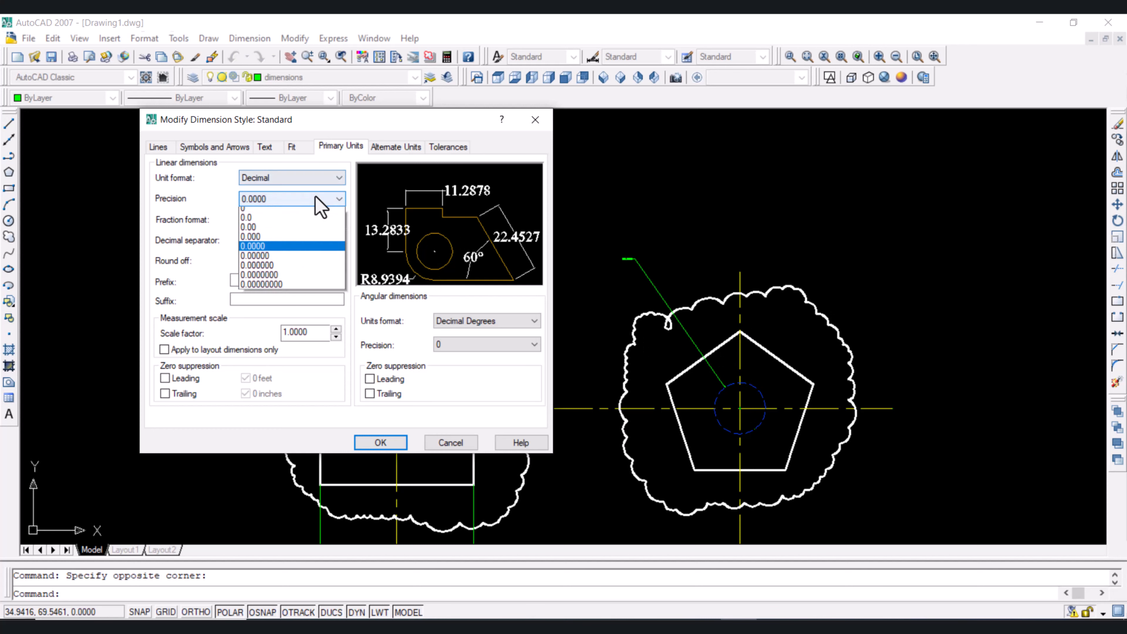
{"action": "left_click", "coordinate": [304, 221]}
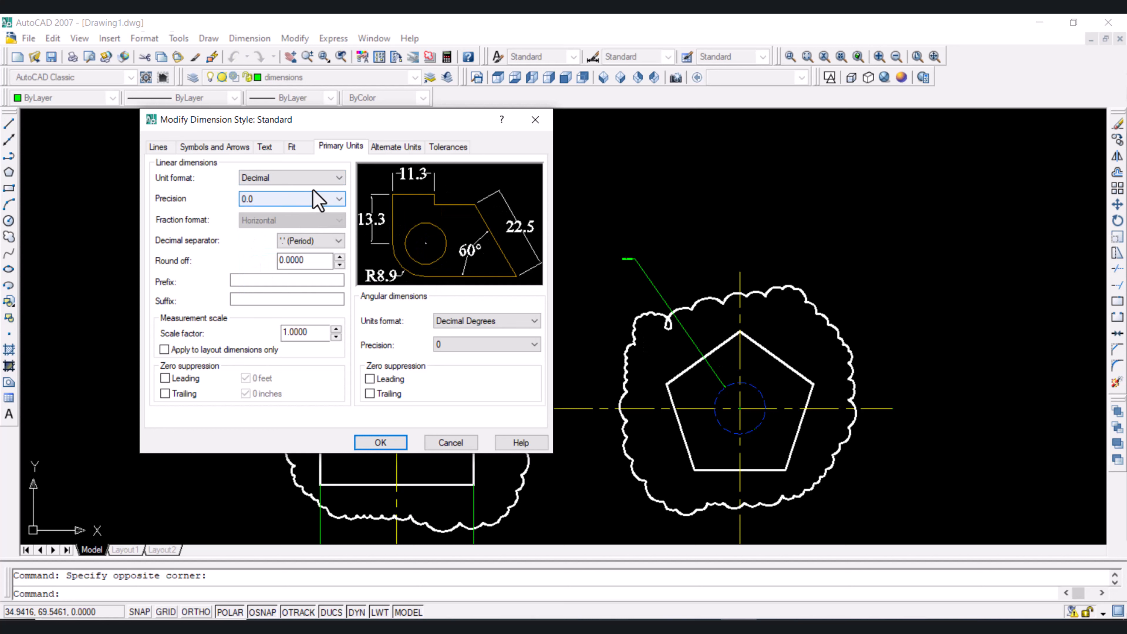
{"action": "left_click", "coordinate": [388, 443]}
{"action": "left_click", "coordinate": [433, 401]}
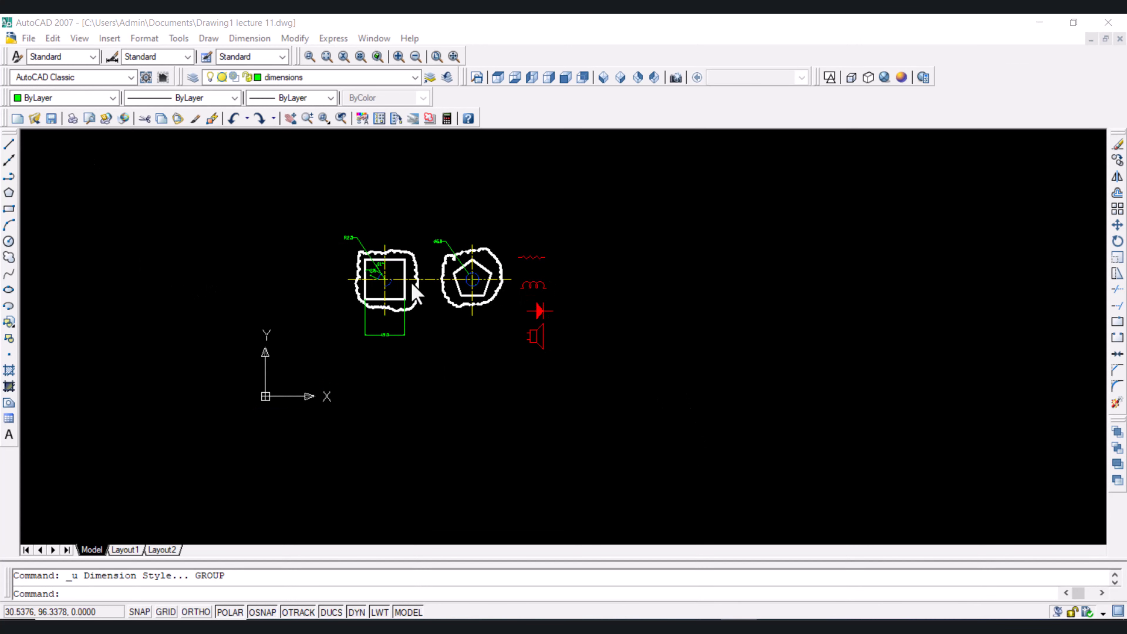
Step: Modify the Standard dimension style again, setting its arrow size to 1 and its text height to 0.5
{"action": "left_click", "coordinate": [261, 39]}
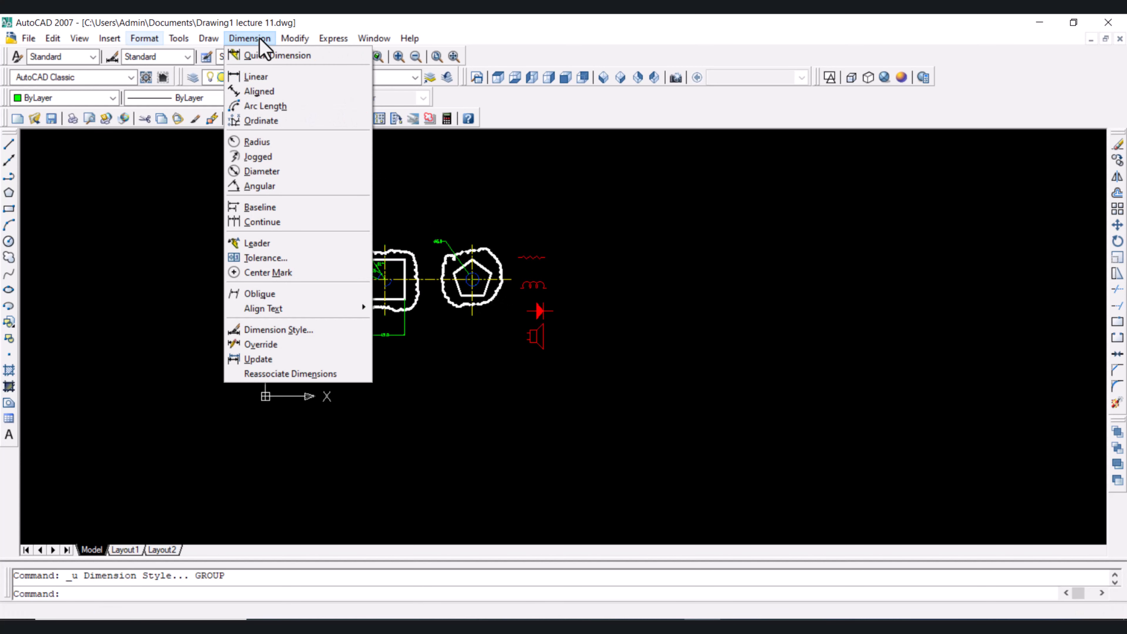
{"action": "left_click", "coordinate": [289, 329]}
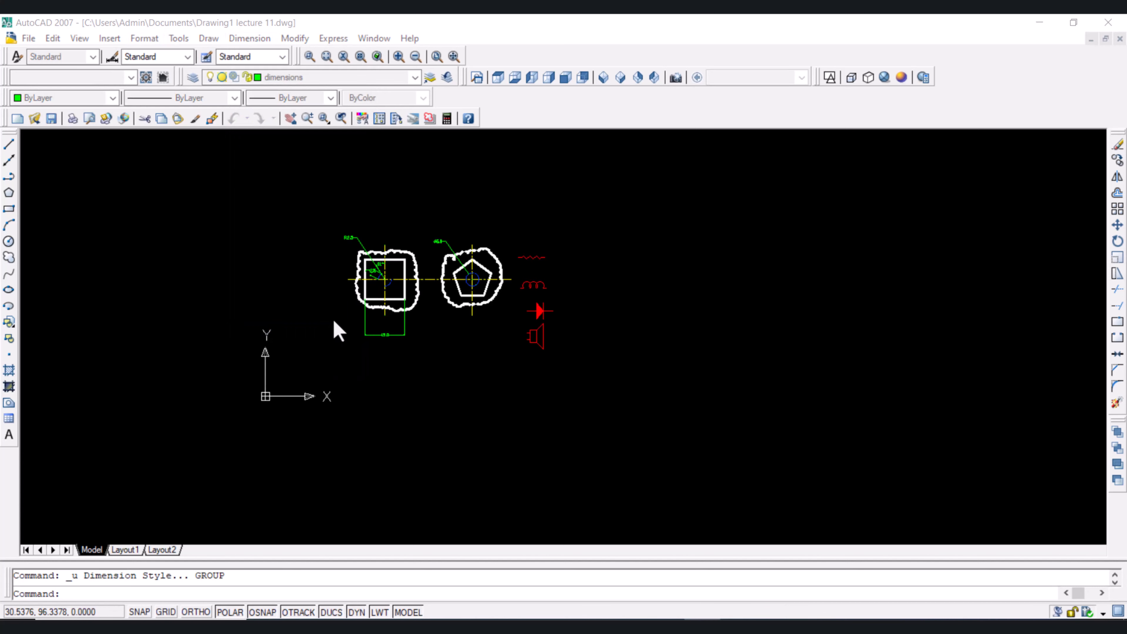
{"action": "left_click", "coordinate": [717, 294]}
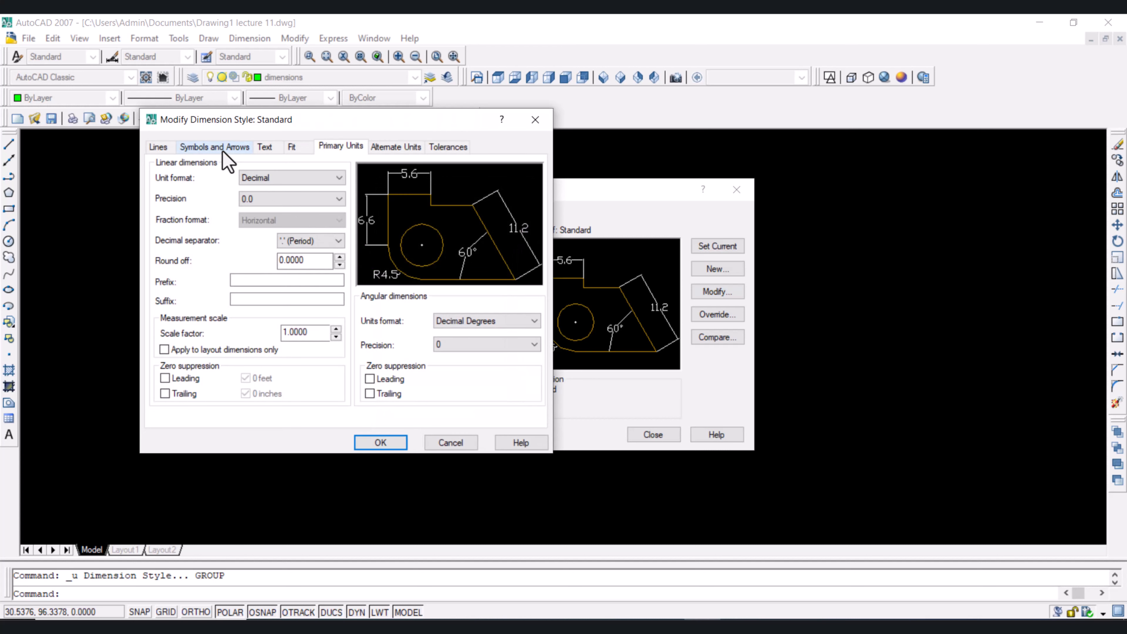
{"action": "left_click", "coordinate": [223, 150]}
{"action": "double_click", "coordinate": [189, 297]}
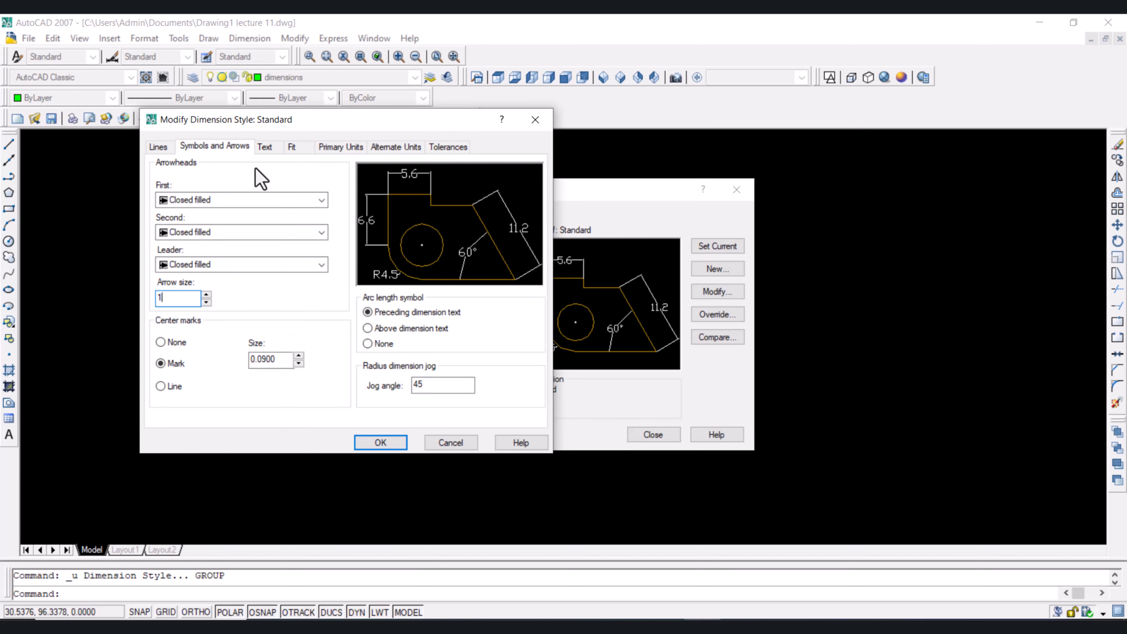
{"action": "left_click", "coordinate": [265, 148]}
{"action": "double_click", "coordinate": [288, 253]}
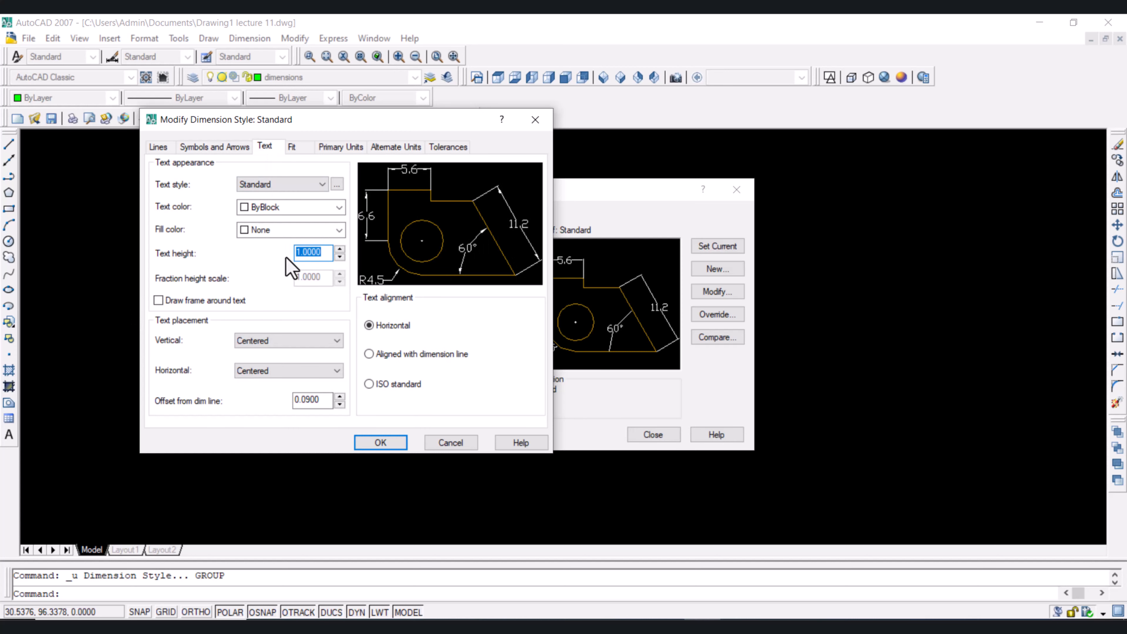
{"action": "type", "text": "0.5"}
Step: Keep the linear precision at 0.0, accept the modified Standard style, and close the Dimension Style Manager
{"action": "left_click", "coordinate": [341, 146]}
{"action": "left_click", "coordinate": [306, 199]}
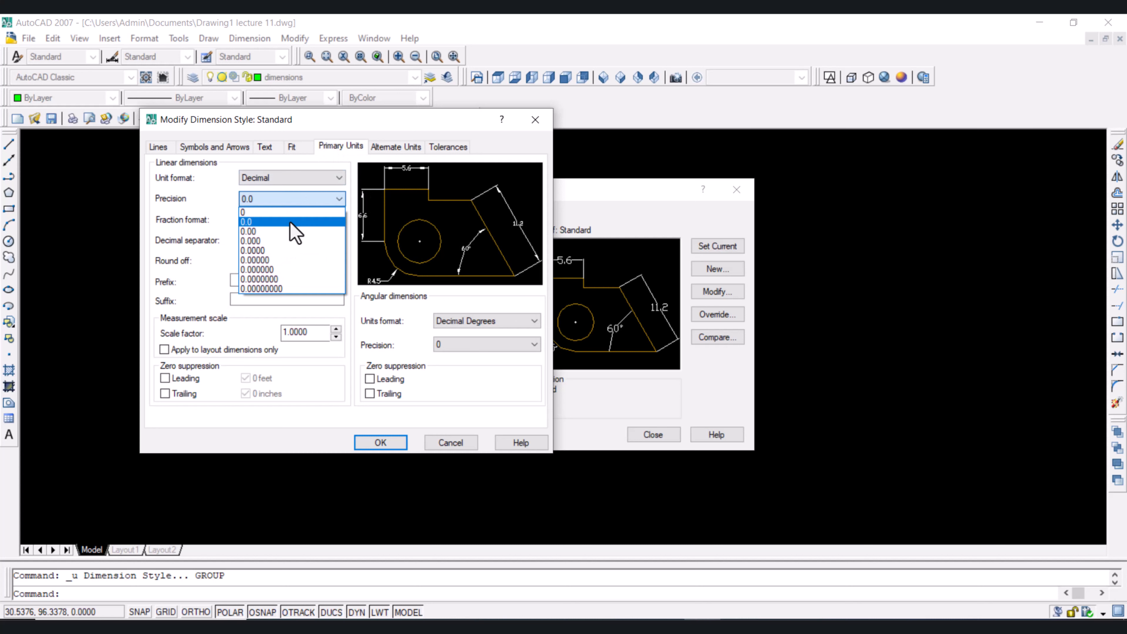
{"action": "left_click", "coordinate": [285, 221]}
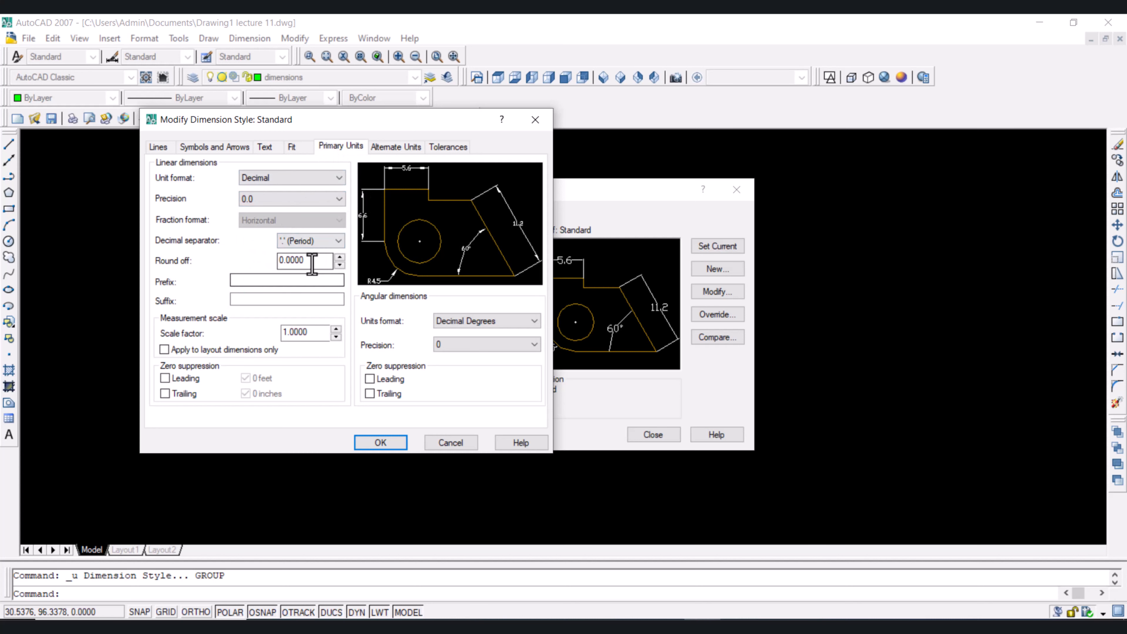
{"action": "left_click_drag", "start_coordinate": [312, 261], "coordinate": [290, 261]}
{"action": "left_click", "coordinate": [380, 443]}
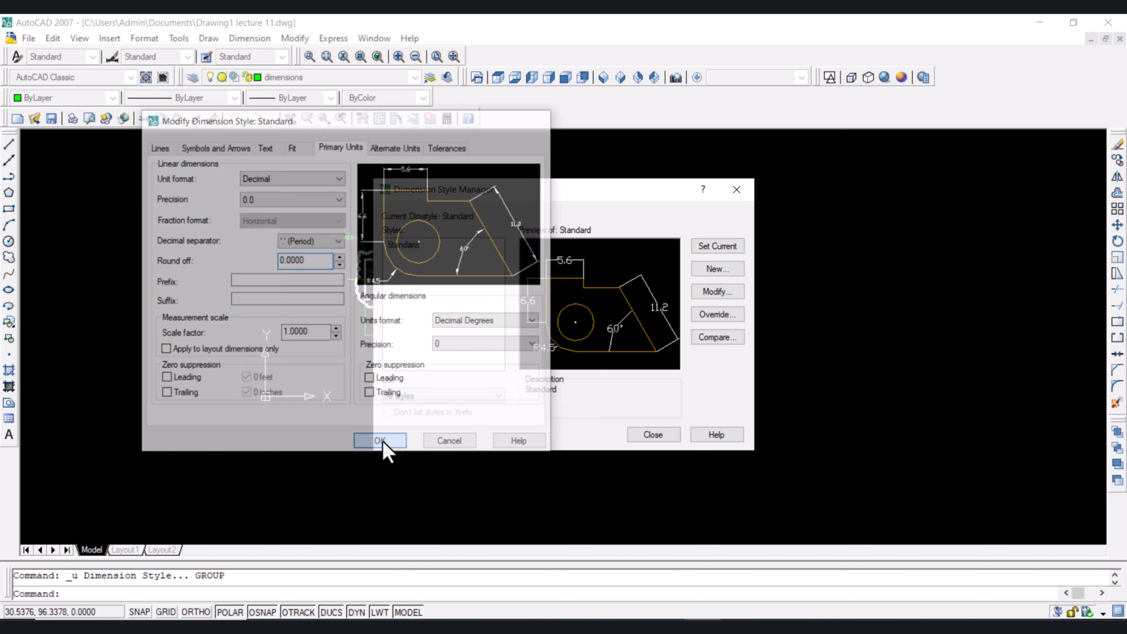
{"action": "left_click", "coordinate": [652, 434]}
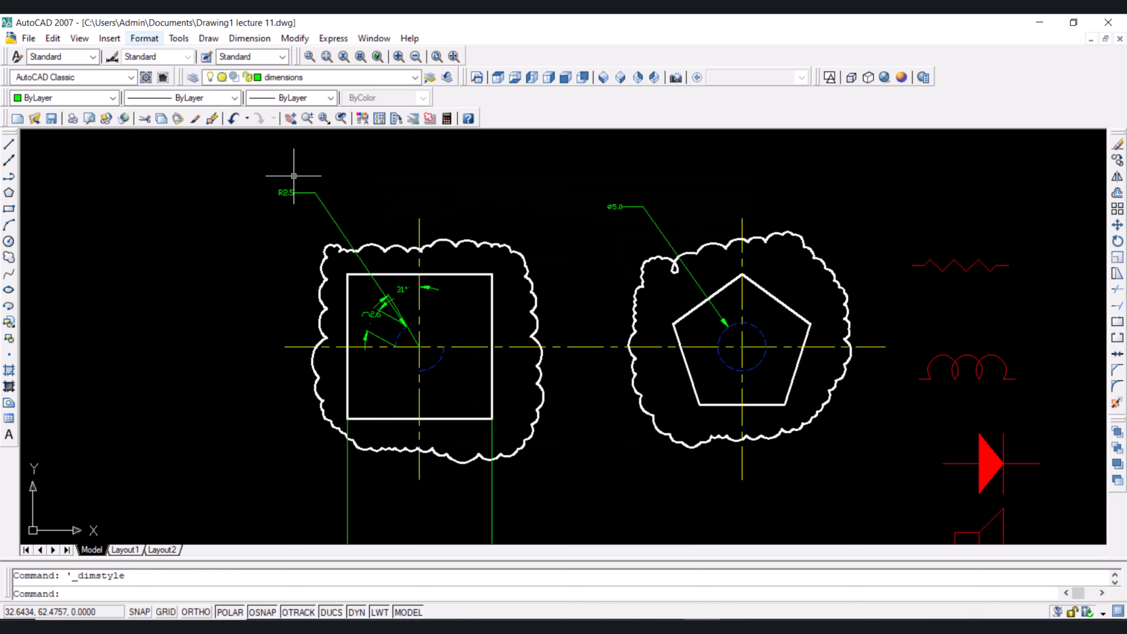
Step: Reposition the radius dimension's text near the upper-left corner of the revision cloud around the square
{"action": "left_click", "coordinate": [285, 195]}
{"action": "left_click", "coordinate": [285, 192]}
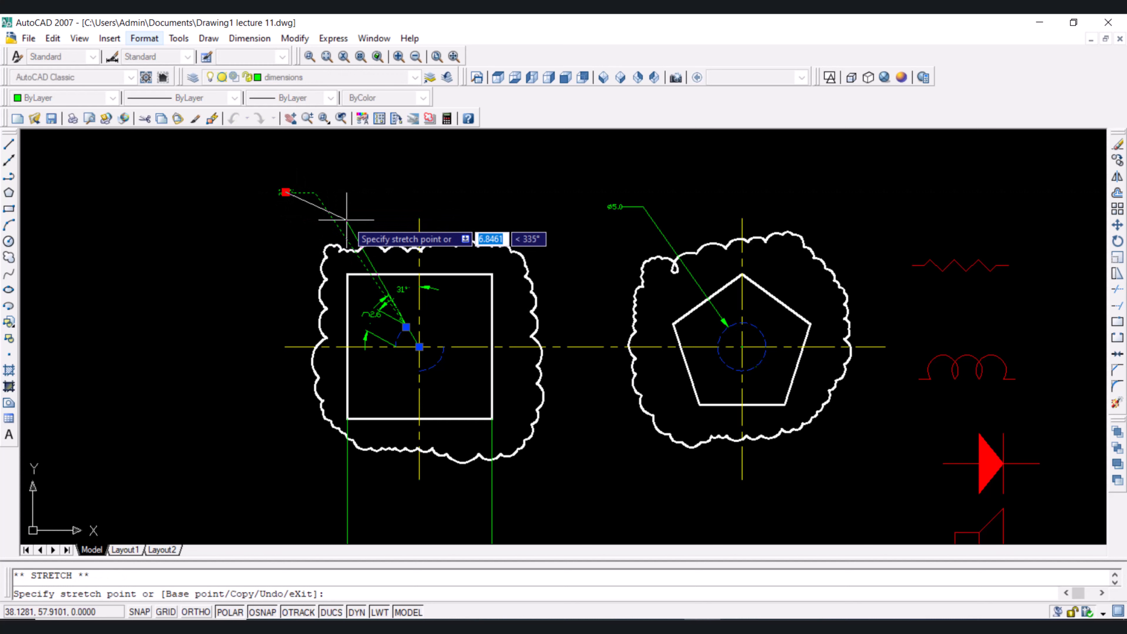
{"action": "left_click", "coordinate": [331, 220]}
{"action": "left_click", "coordinate": [330, 220]}
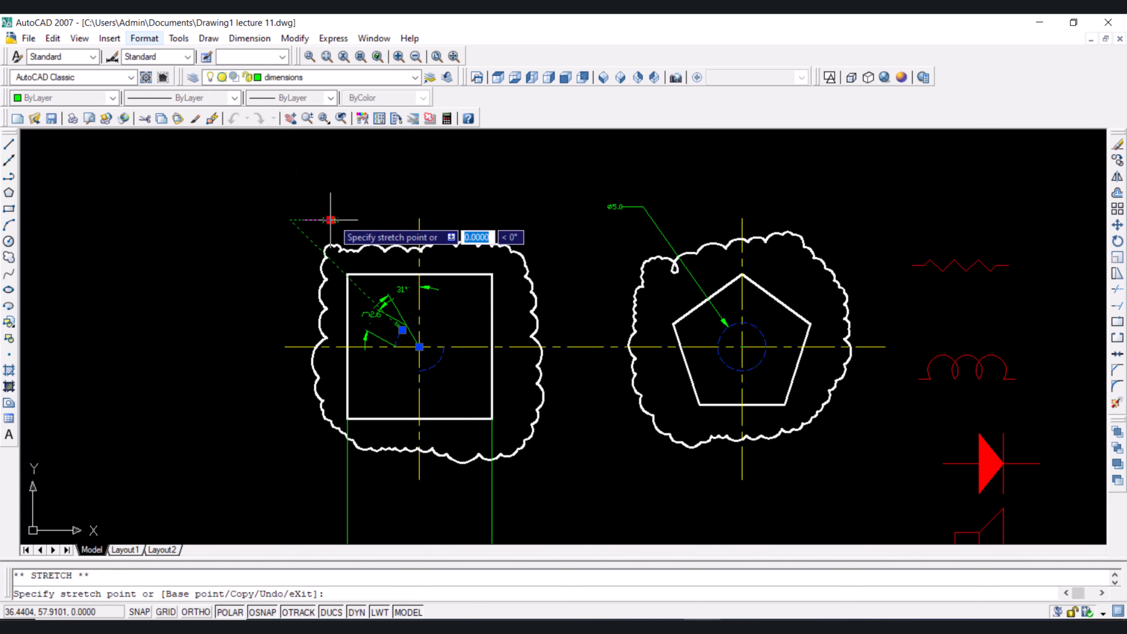
{"action": "left_click", "coordinate": [265, 233]}
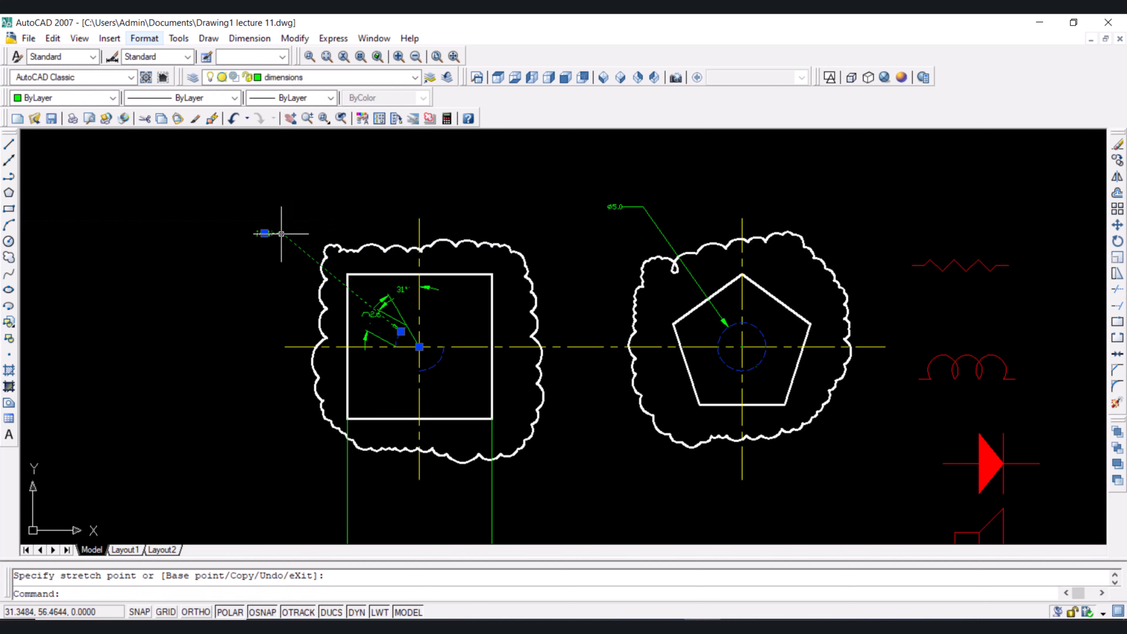
{"action": "key", "text": "Escape"}
Step: Move the arc length dimension outside the cloud's left side and place its text just below the dimension arc
{"action": "scroll", "coordinate": [394, 322], "scroll_direction": "up", "scroll_amount": 4}
{"action": "left_click", "coordinate": [349, 303]}
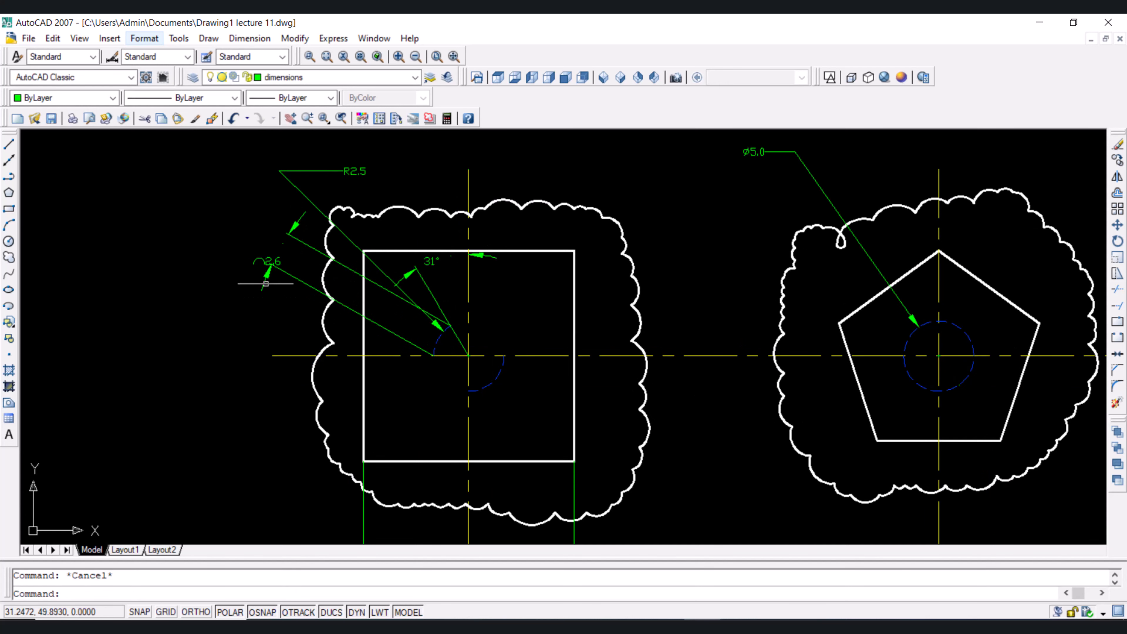
{"action": "scroll", "coordinate": [268, 274], "scroll_direction": "up", "scroll_amount": 3}
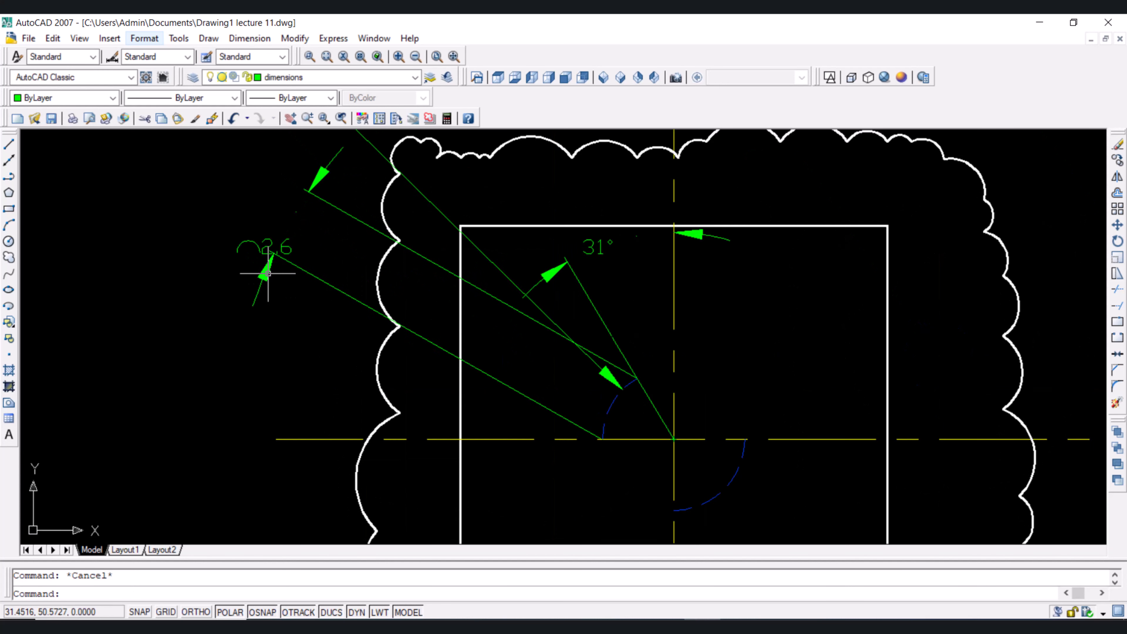
{"action": "left_click", "coordinate": [271, 248]}
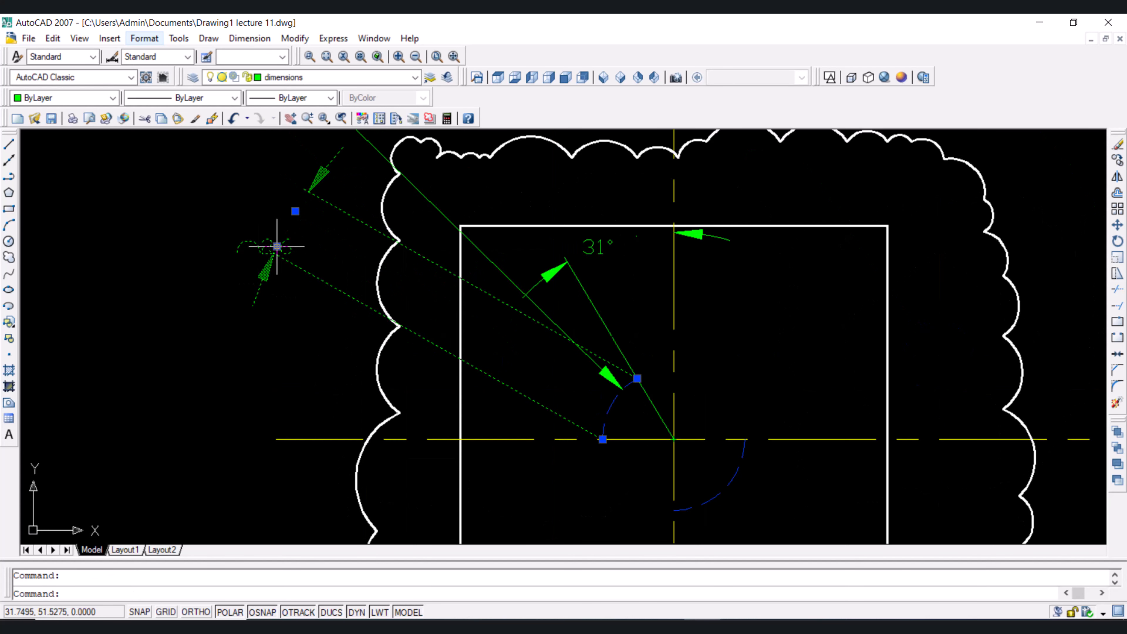
{"action": "left_click", "coordinate": [277, 246]}
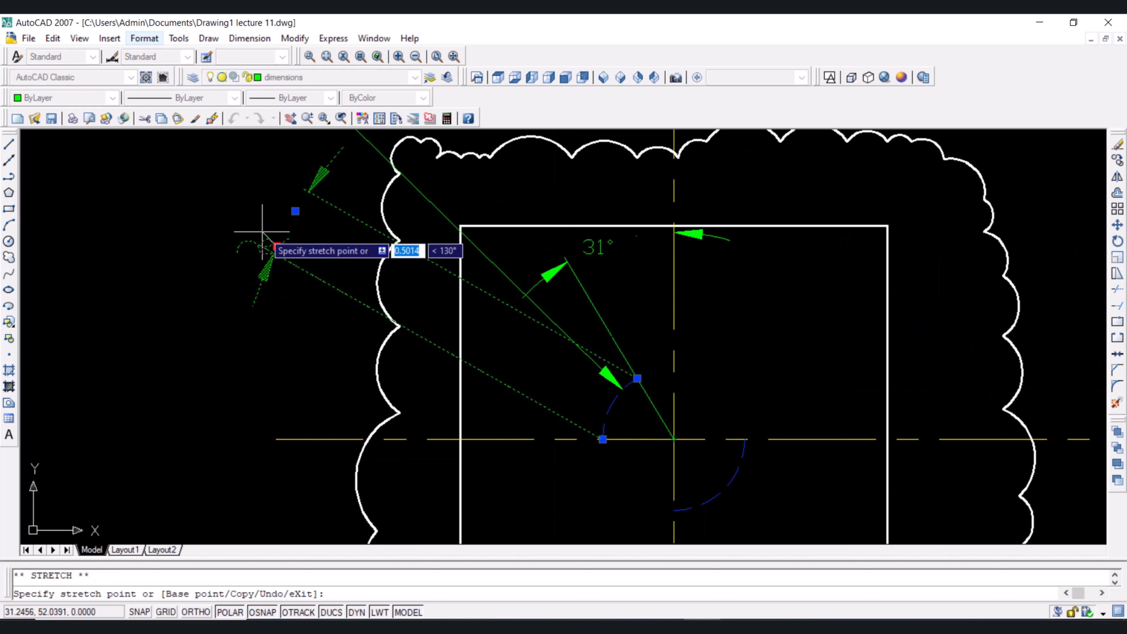
{"action": "left_click", "coordinate": [245, 279]}
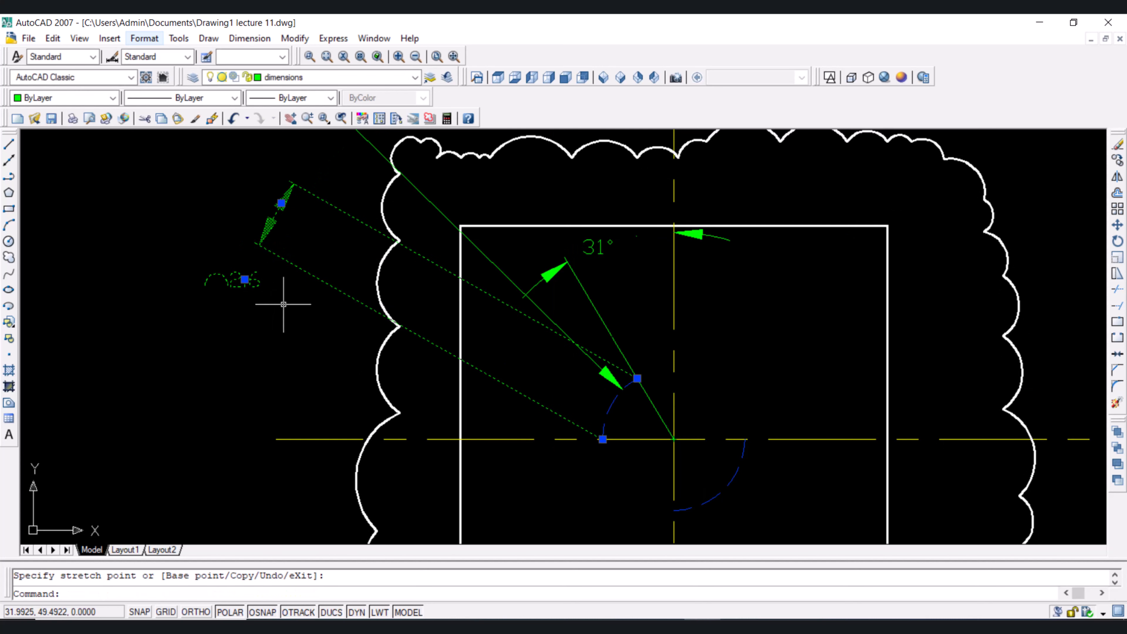
{"action": "left_click", "coordinate": [245, 279]}
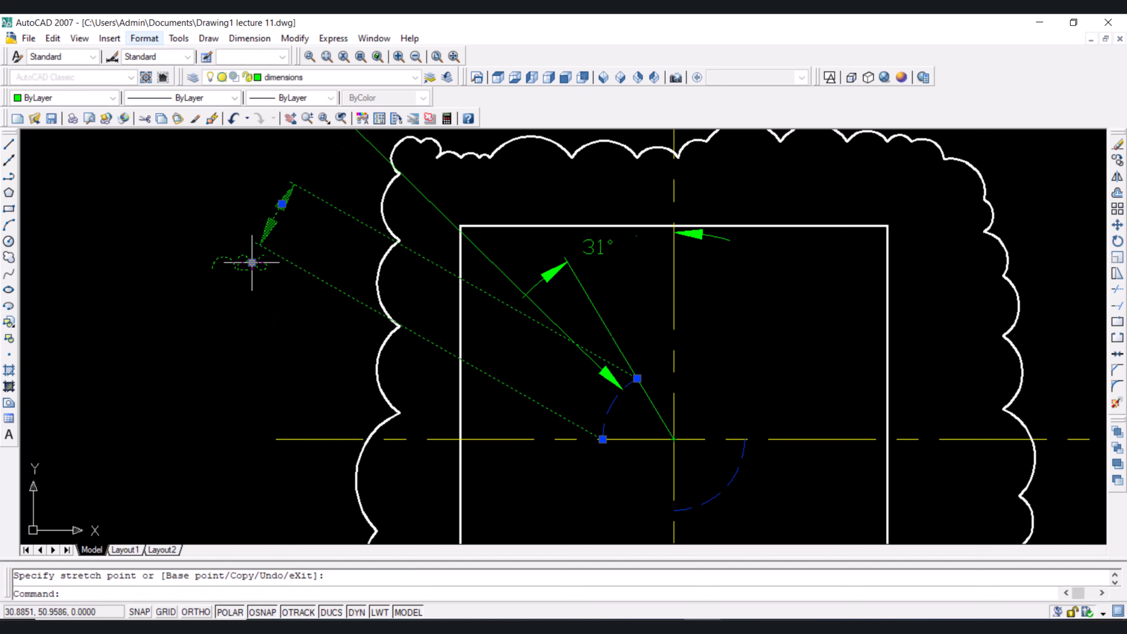
{"action": "left_click", "coordinate": [251, 263]}
{"action": "key", "text": "Escape"}
Step: Move the square's horizontal width dimension about 4.7 units up, closer to the bottom of the revision cloud
{"action": "scroll", "coordinate": [299, 334], "scroll_direction": "down", "scroll_amount": 2}
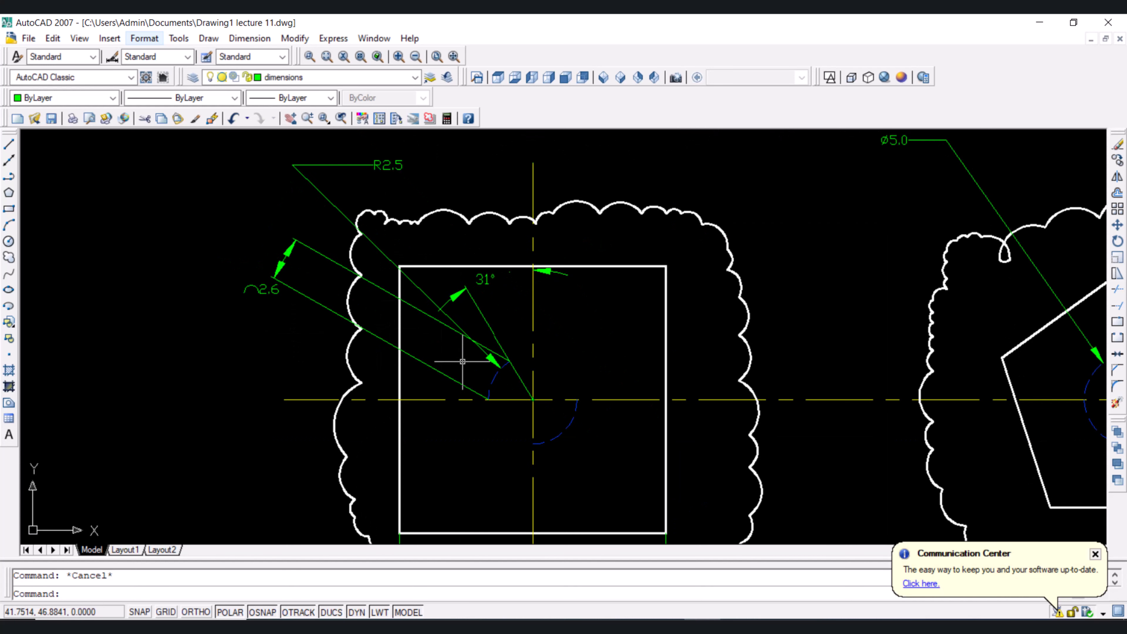
{"action": "scroll", "coordinate": [462, 361], "scroll_direction": "down", "scroll_amount": 4}
{"action": "left_click", "coordinate": [479, 530]}
{"action": "scroll", "coordinate": [479, 532], "scroll_direction": "up", "scroll_amount": 5}
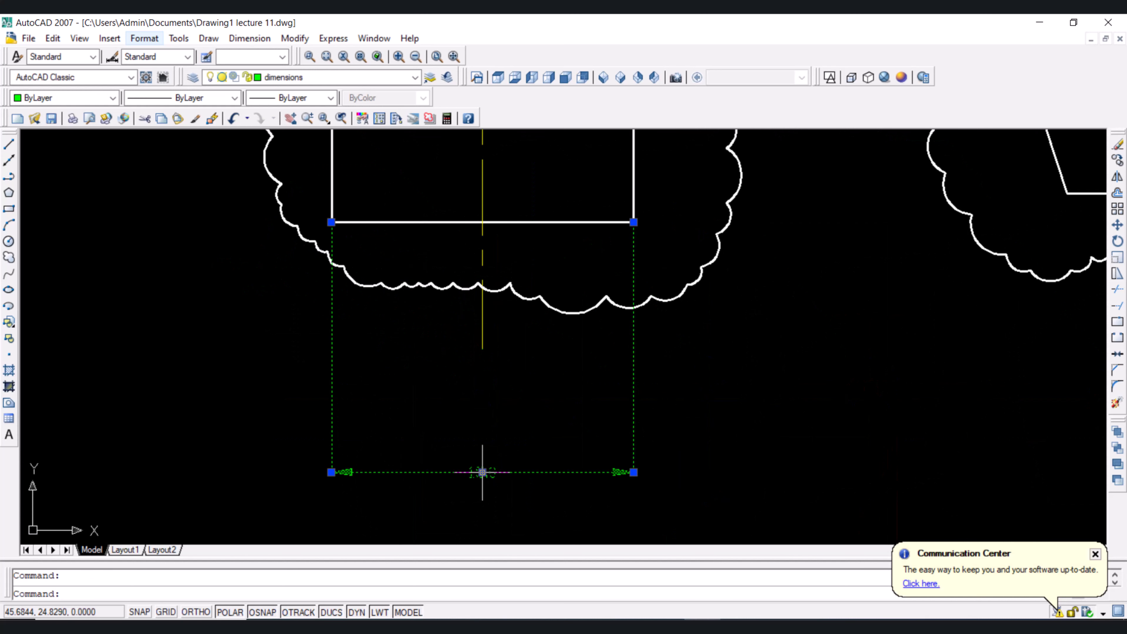
{"action": "left_click", "coordinate": [482, 472]}
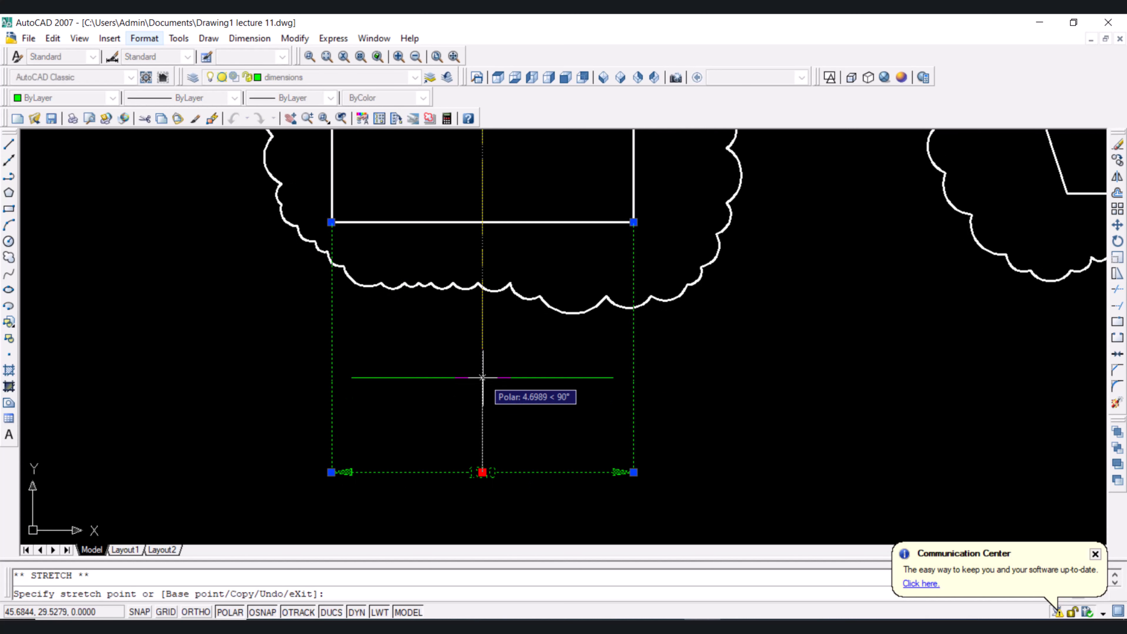
{"action": "left_click", "coordinate": [482, 377]}
{"action": "scroll", "coordinate": [417, 422], "scroll_direction": "down", "scroll_amount": 5}
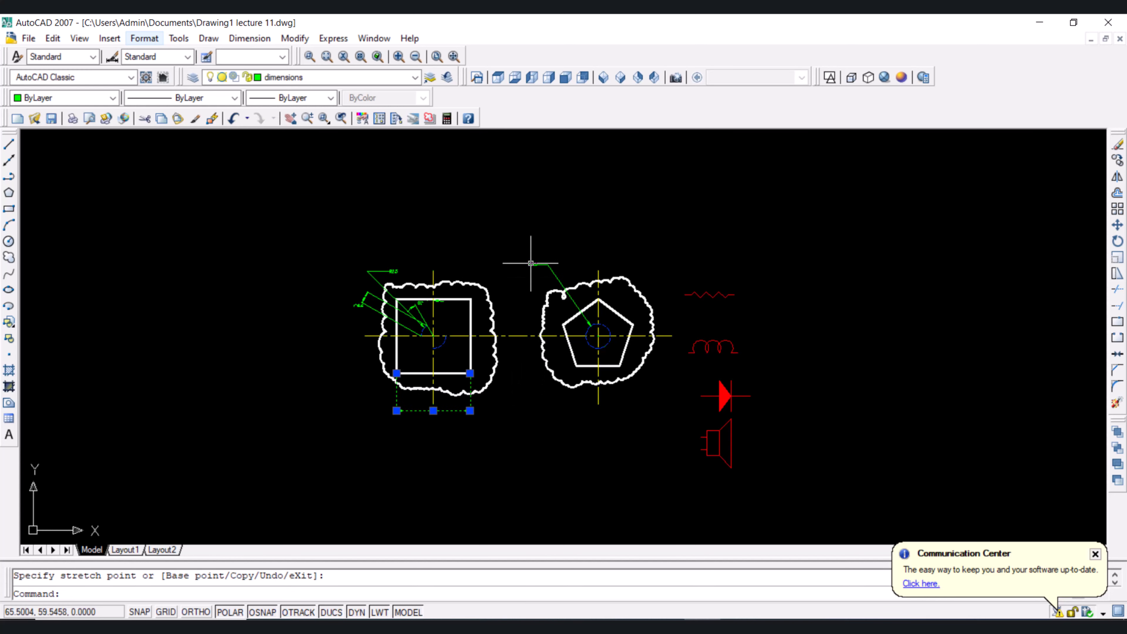
Step: Move the diameter dimension's text down and right, close to the upper-left corner of the pentagon's revision cloud, and clear the selection
{"action": "scroll", "coordinate": [528, 257], "scroll_direction": "up", "scroll_amount": 6}
{"action": "left_click", "coordinate": [525, 286]}
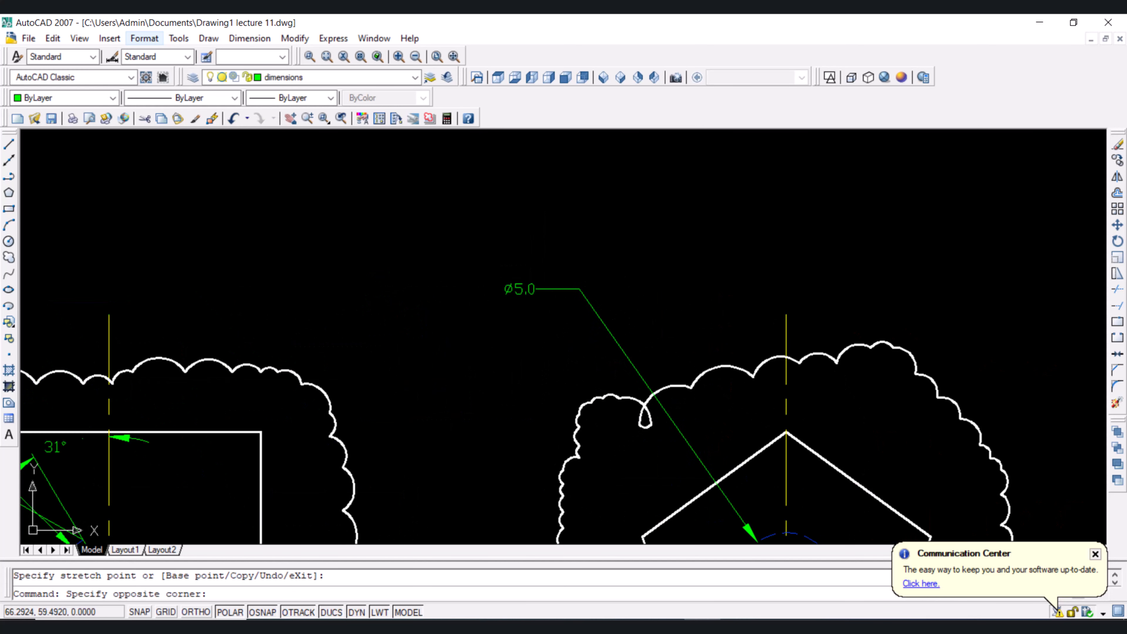
{"action": "left_click", "coordinate": [531, 291]}
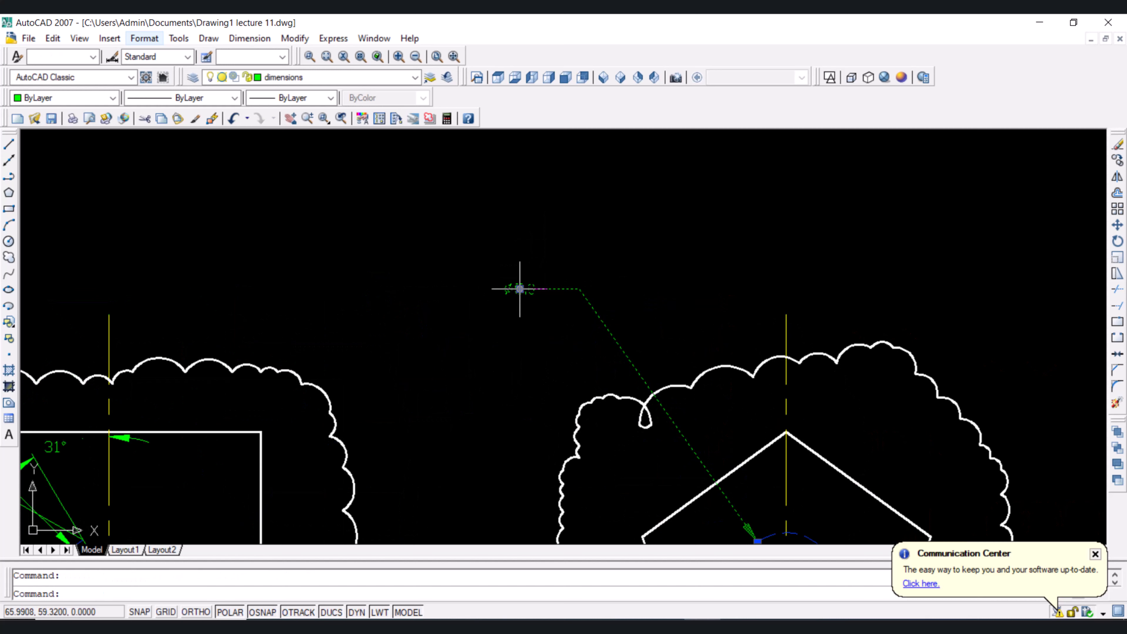
{"action": "left_click", "coordinate": [520, 288]}
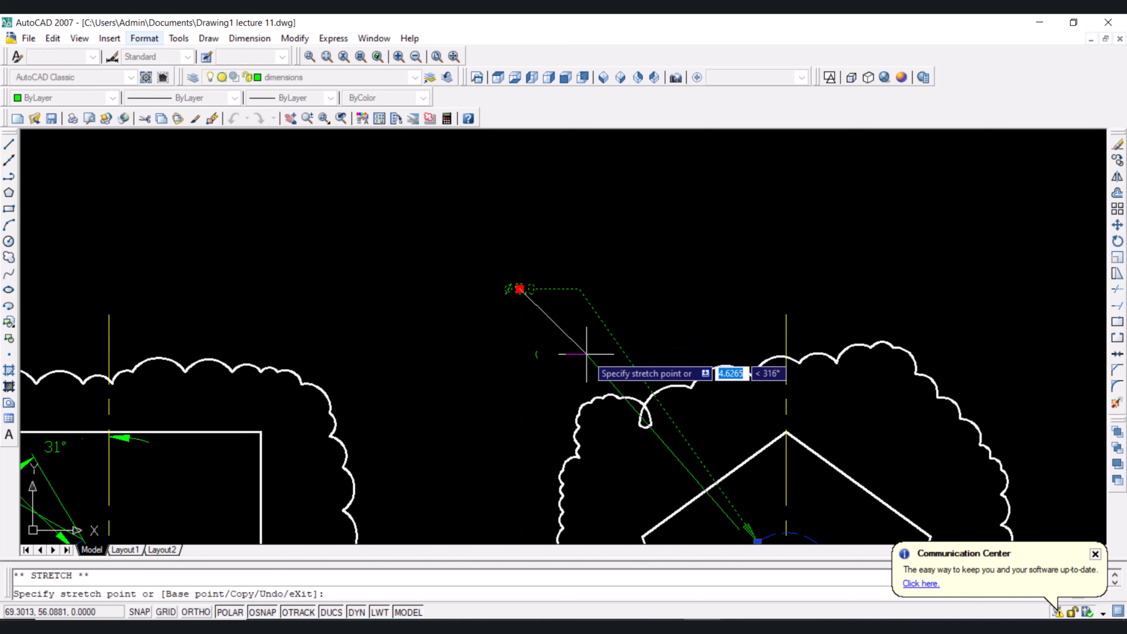
{"action": "key", "text": "Escape"}
{"action": "key", "text": "Escape"}
{"action": "scroll", "coordinate": [586, 351], "scroll_direction": "down", "scroll_amount": 5}
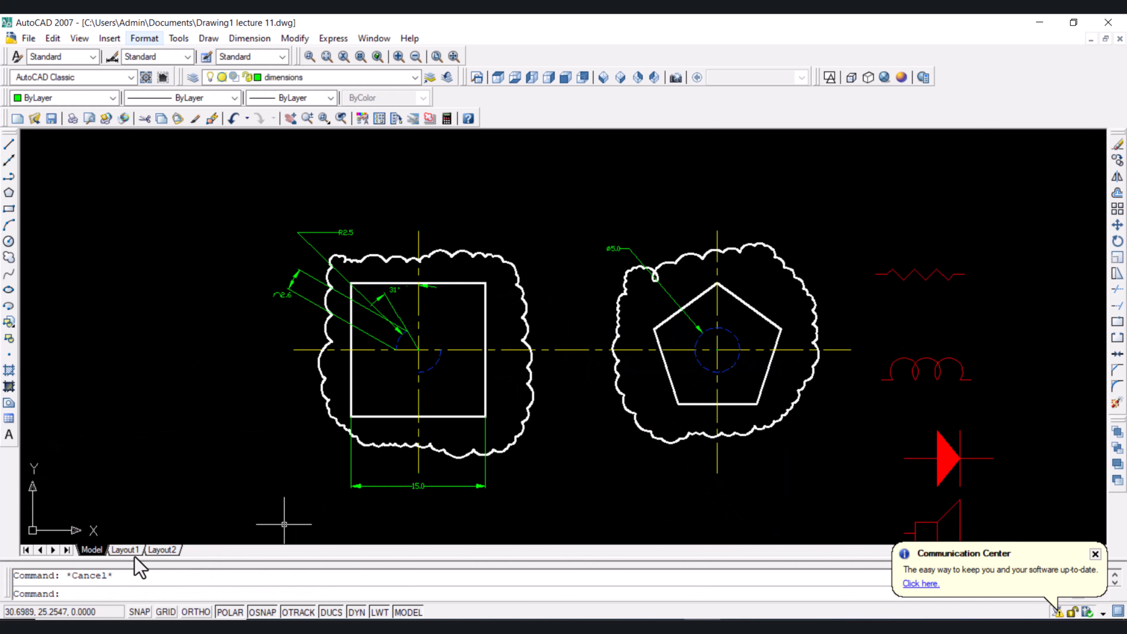
Step: View the drawing in Layout1, add a new layout after Layout2, and open the new layout
{"action": "left_click", "coordinate": [125, 549]}
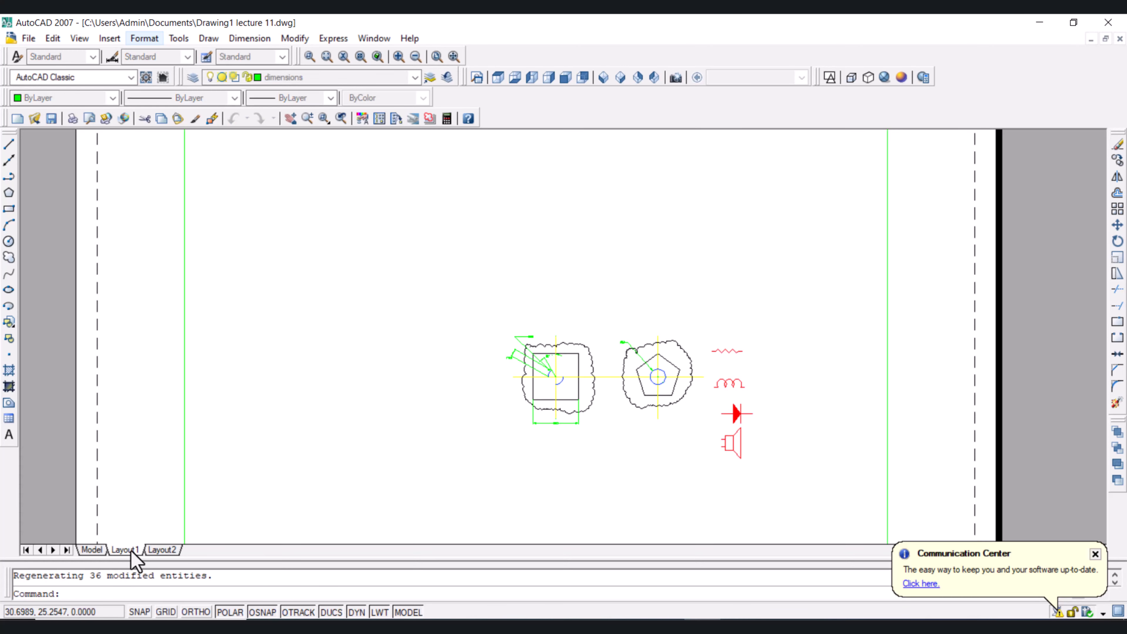
{"action": "left_click", "coordinate": [155, 550]}
{"action": "right_click", "coordinate": [159, 550]}
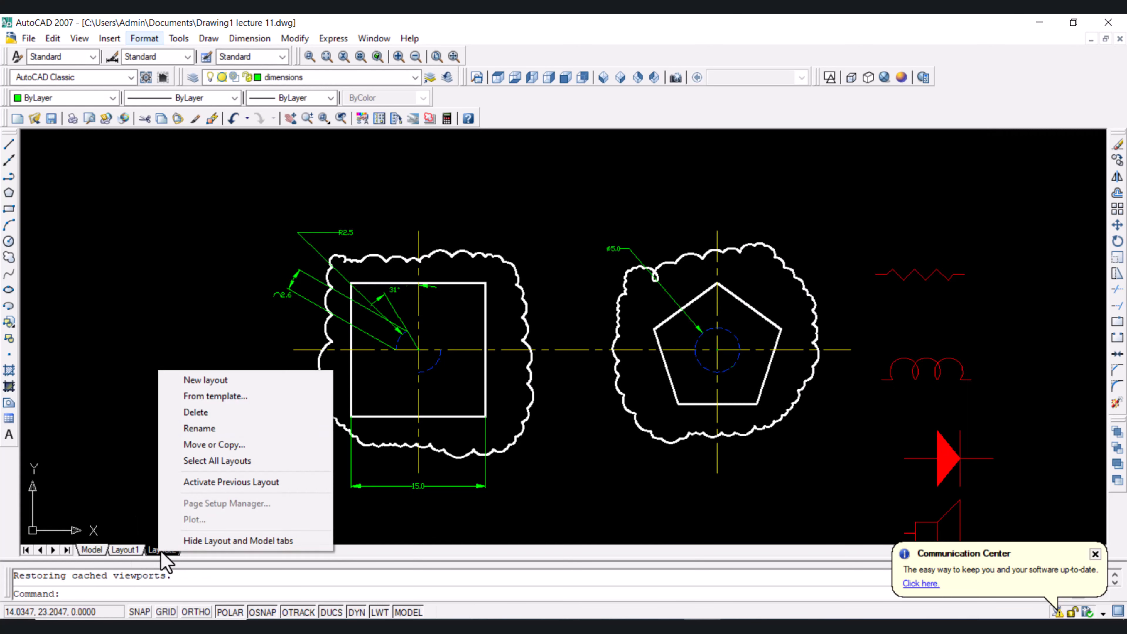
{"action": "left_click", "coordinate": [200, 381]}
{"action": "left_click", "coordinate": [202, 550]}
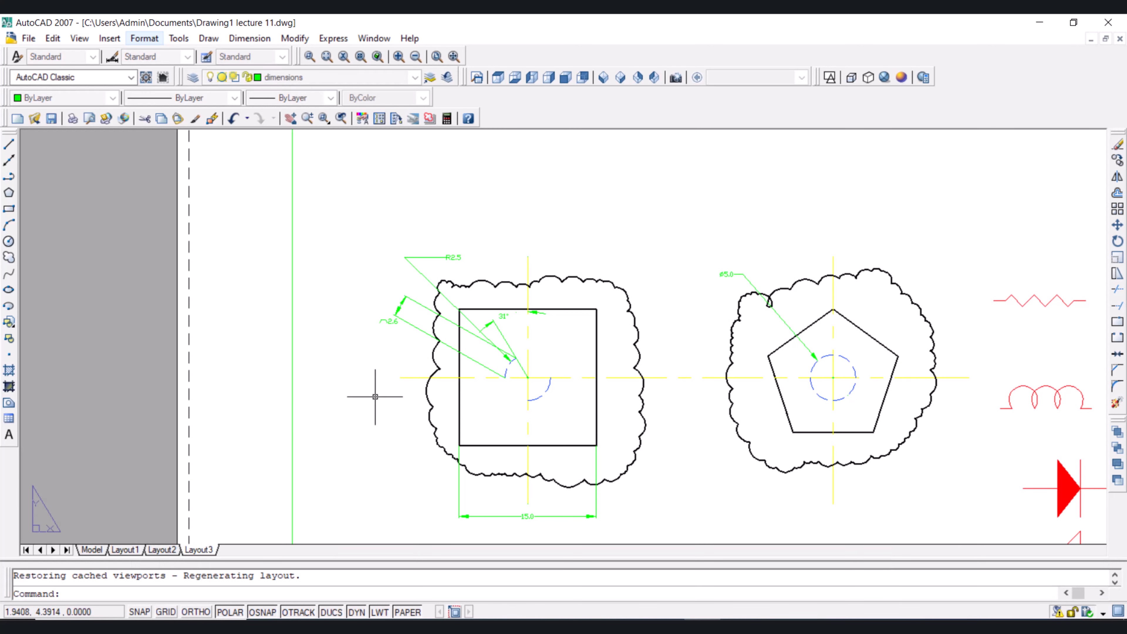
{"action": "scroll", "coordinate": [452, 214], "scroll_direction": "up", "scroll_amount": 5}
{"action": "scroll", "coordinate": [459, 217], "scroll_direction": "down", "scroll_amount": 3}
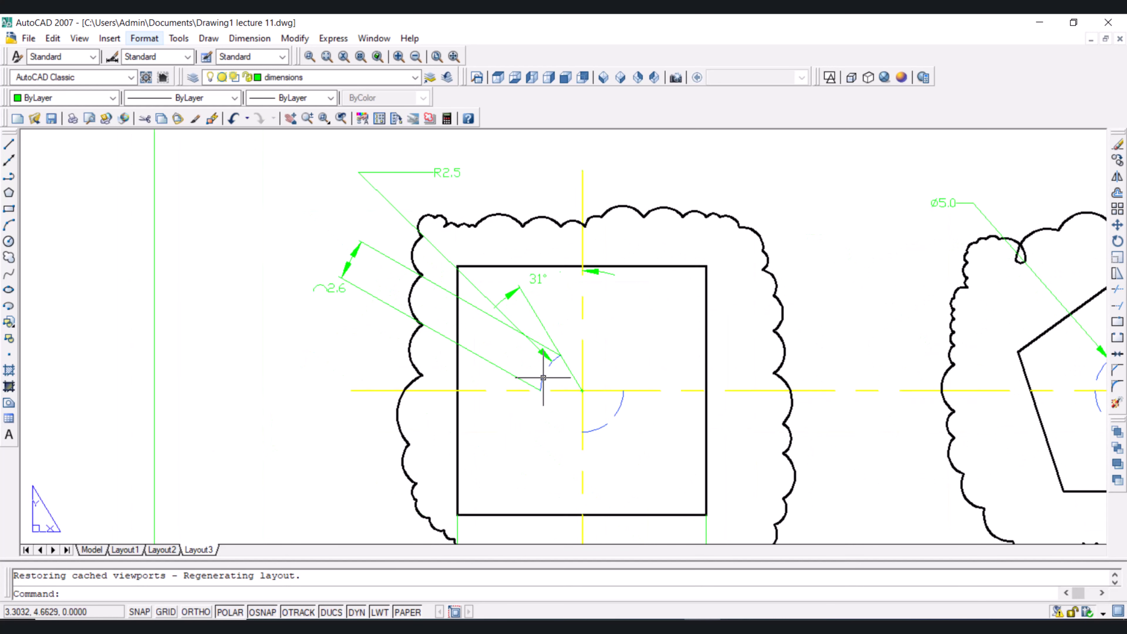
{"action": "scroll", "coordinate": [543, 377], "scroll_direction": "up", "scroll_amount": 3}
{"action": "scroll", "coordinate": [590, 346], "scroll_direction": "down", "scroll_amount": 4}
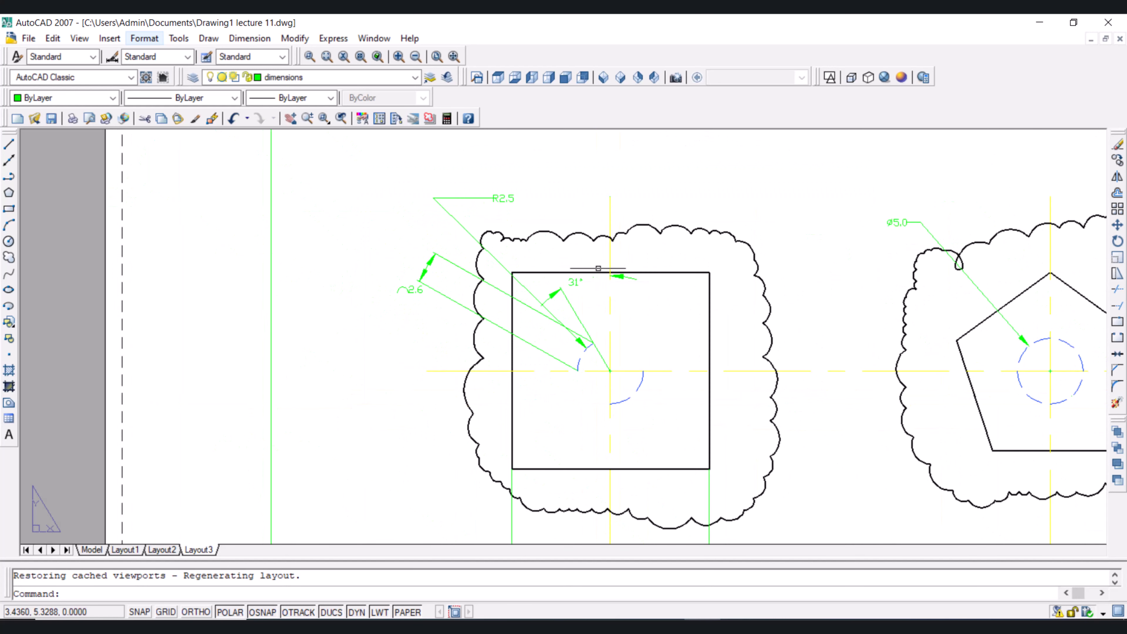